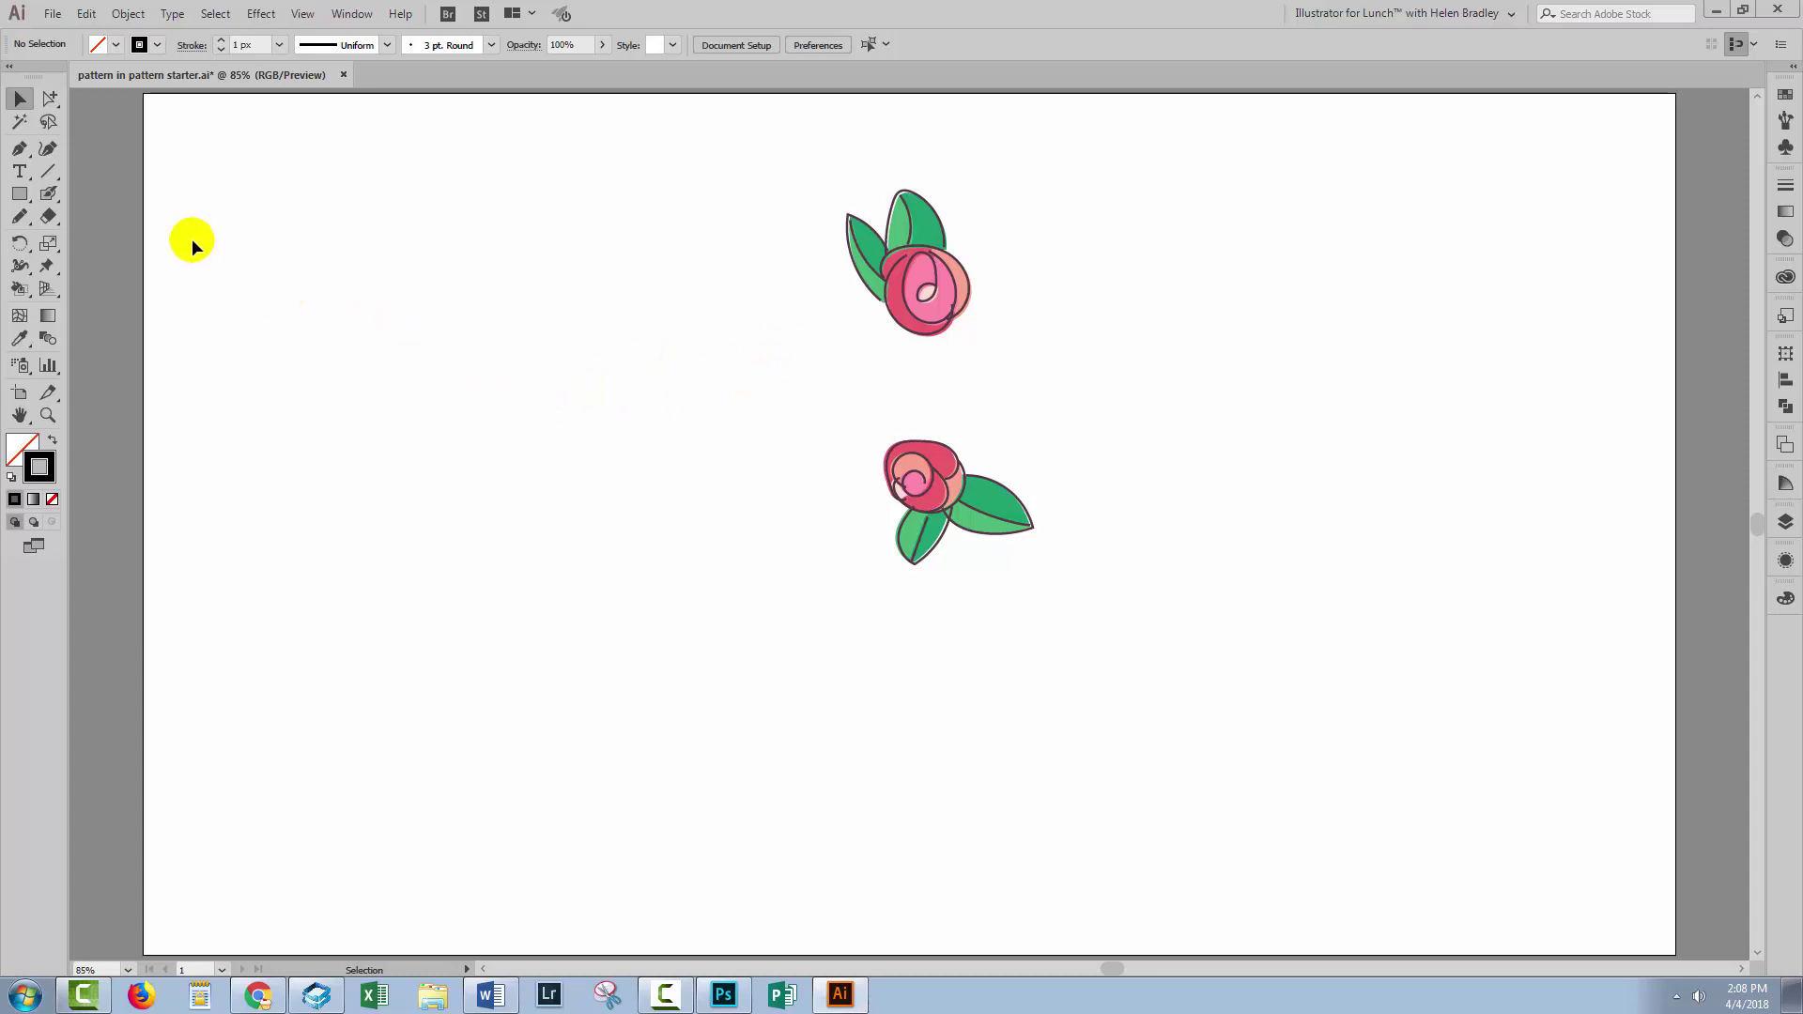
# - Draw an unfilled 600 × 600 px square on the artboard with the Rectangle tool
pyautogui.click(17, 196)
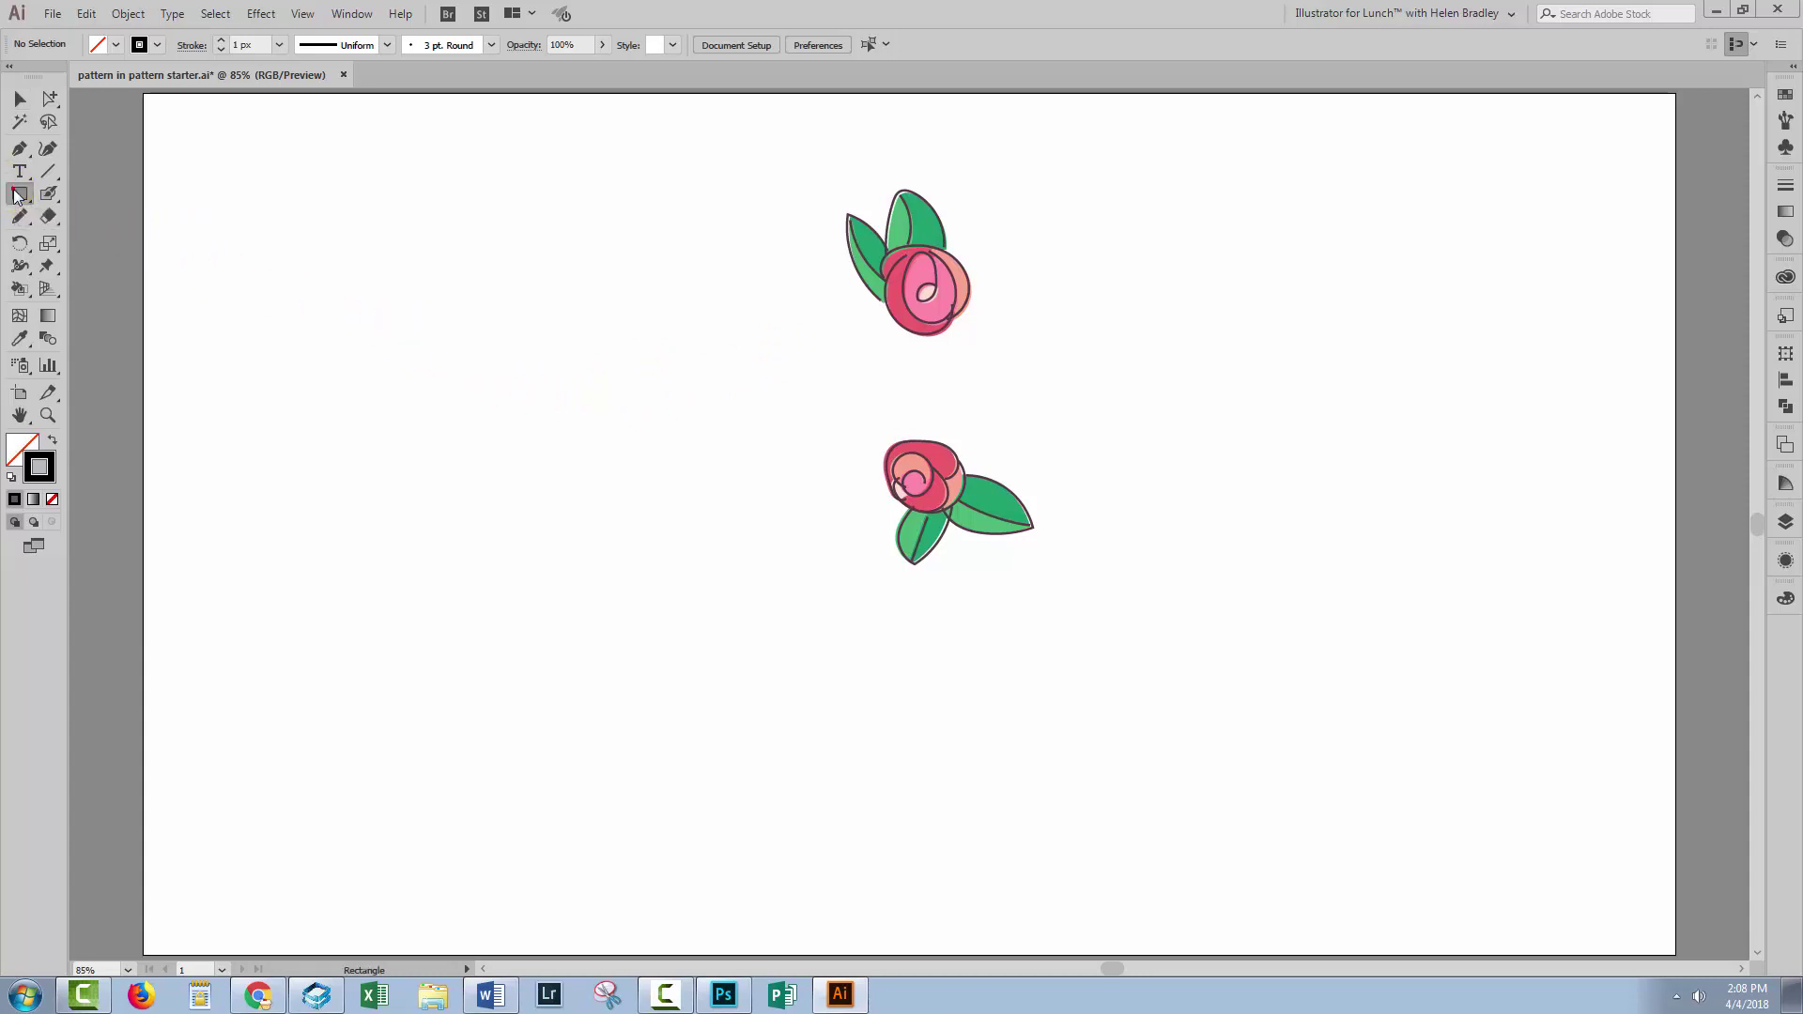
pyautogui.click(544, 395)
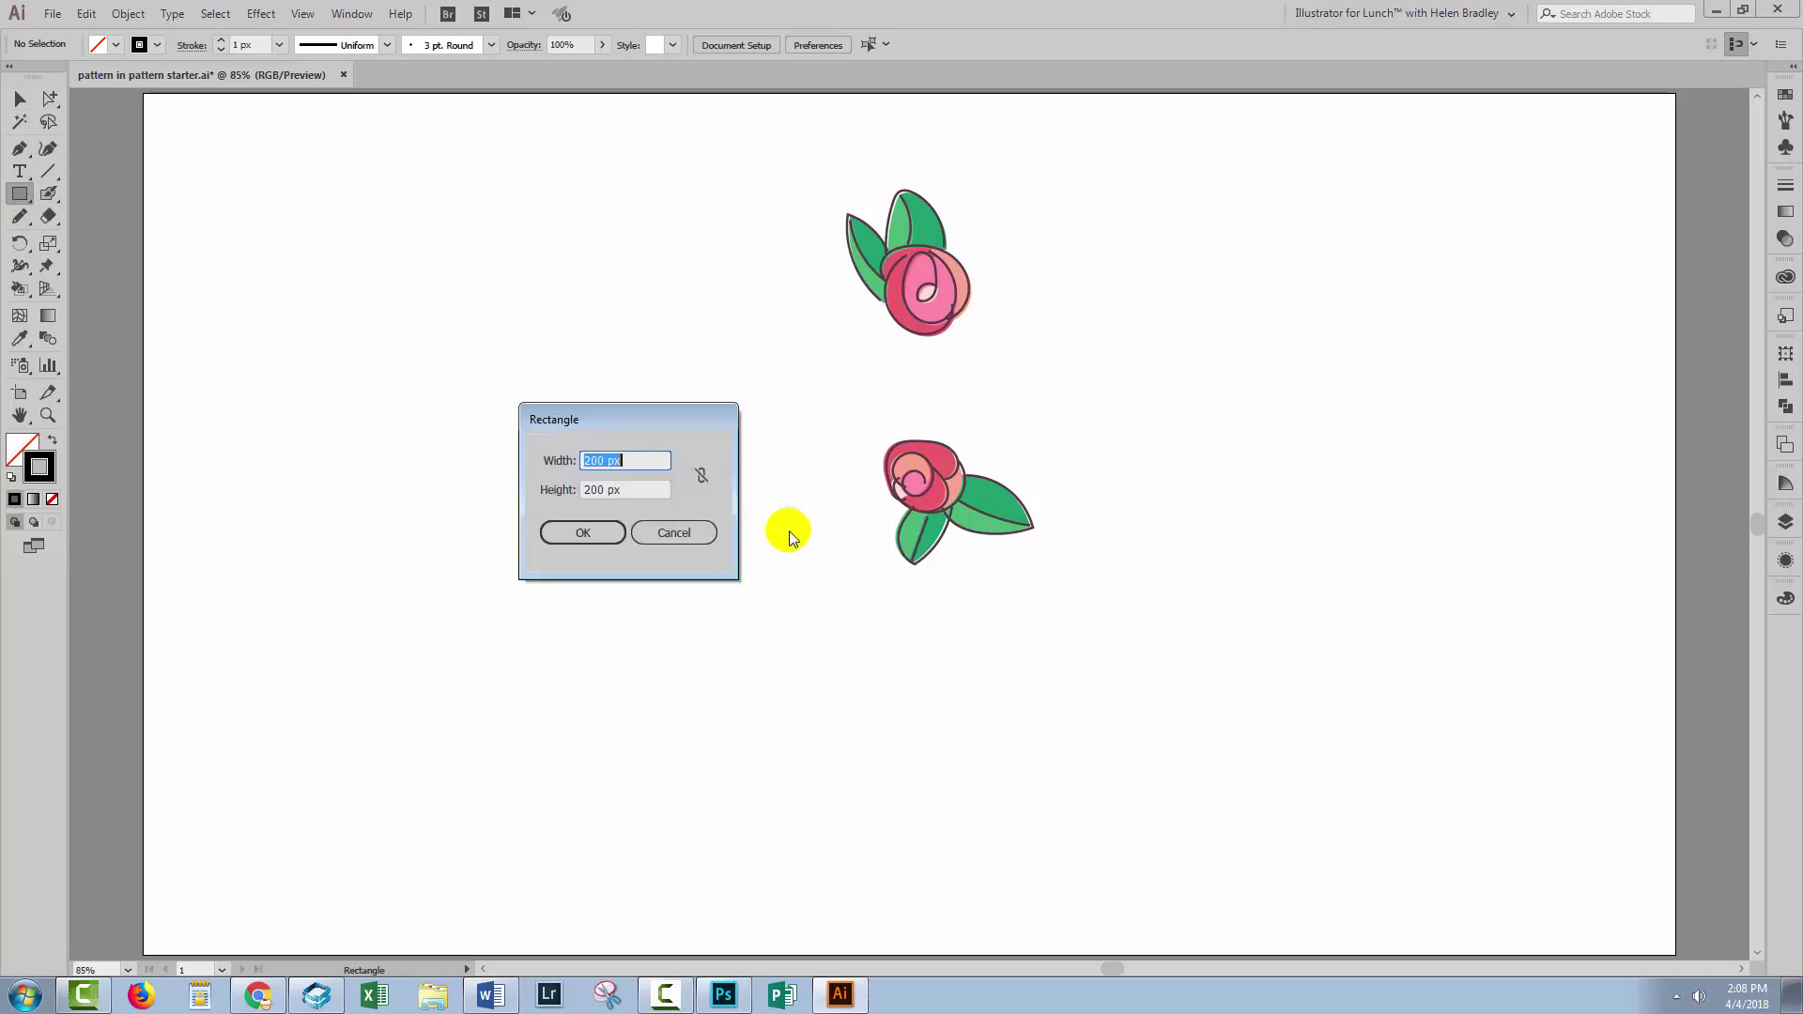
pyautogui.write('600')
pyautogui.press('Tab')
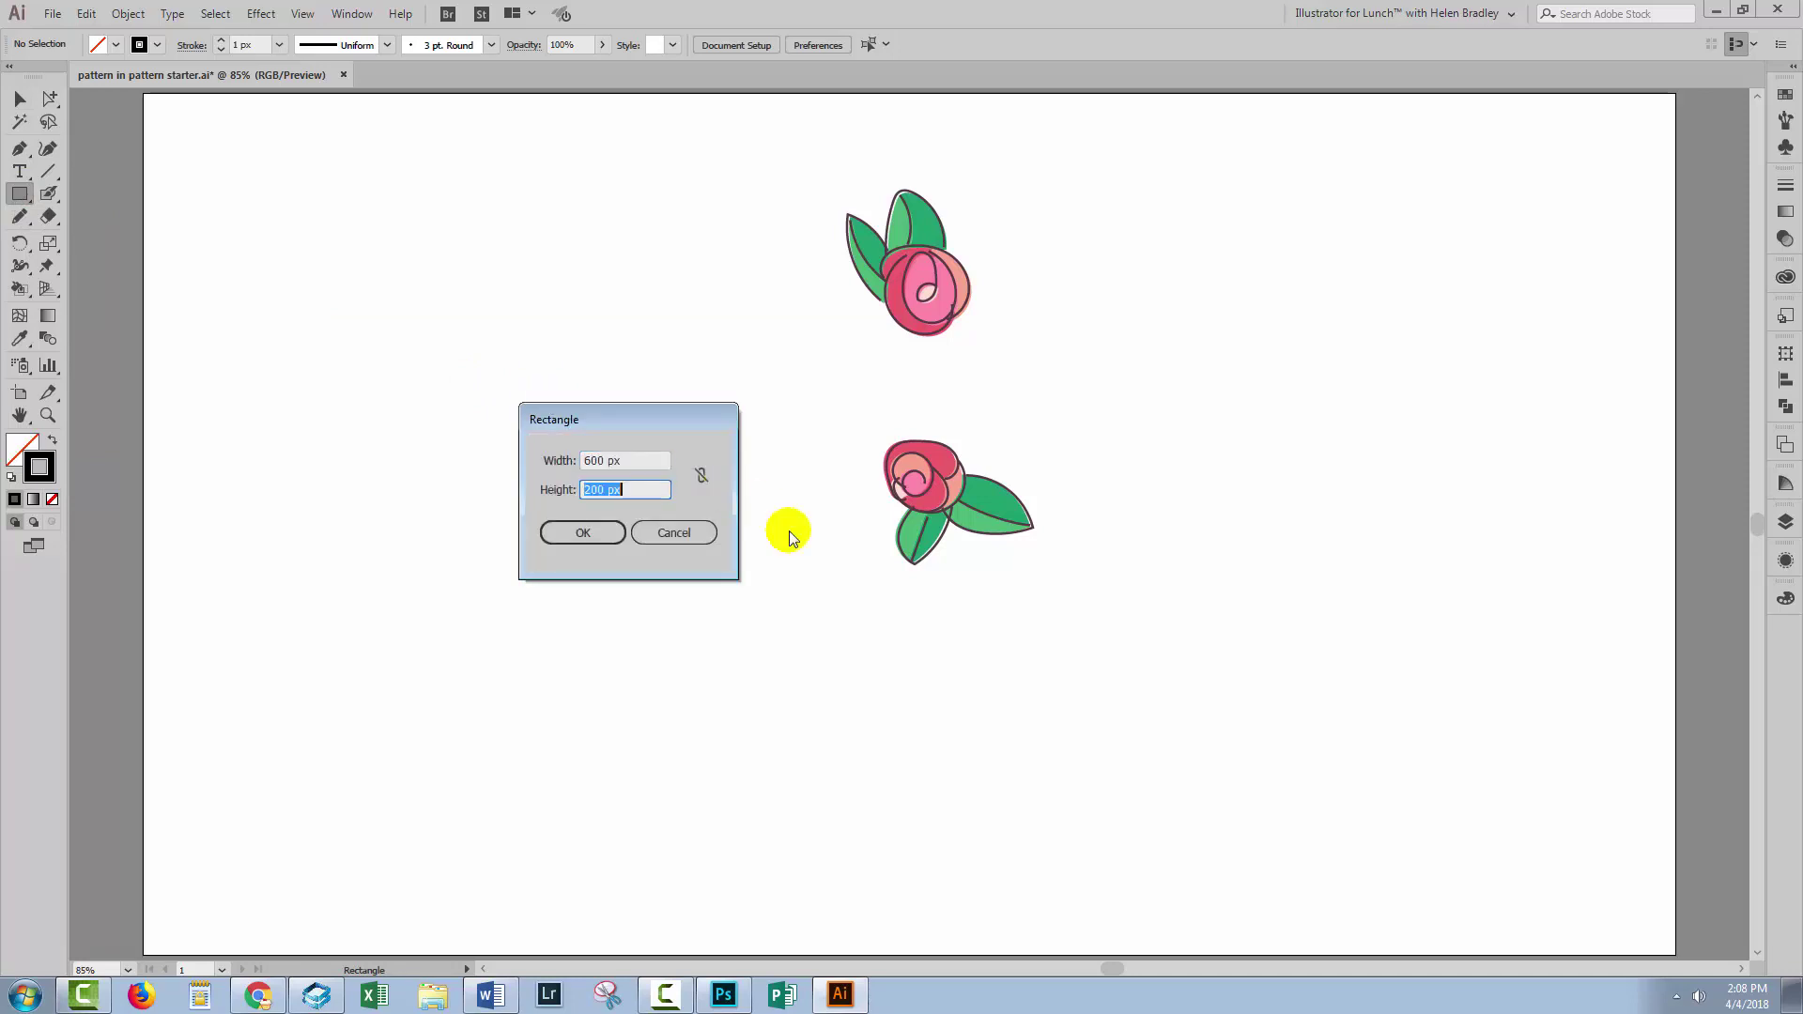
pyautogui.write('600')
pyautogui.press('Tab')
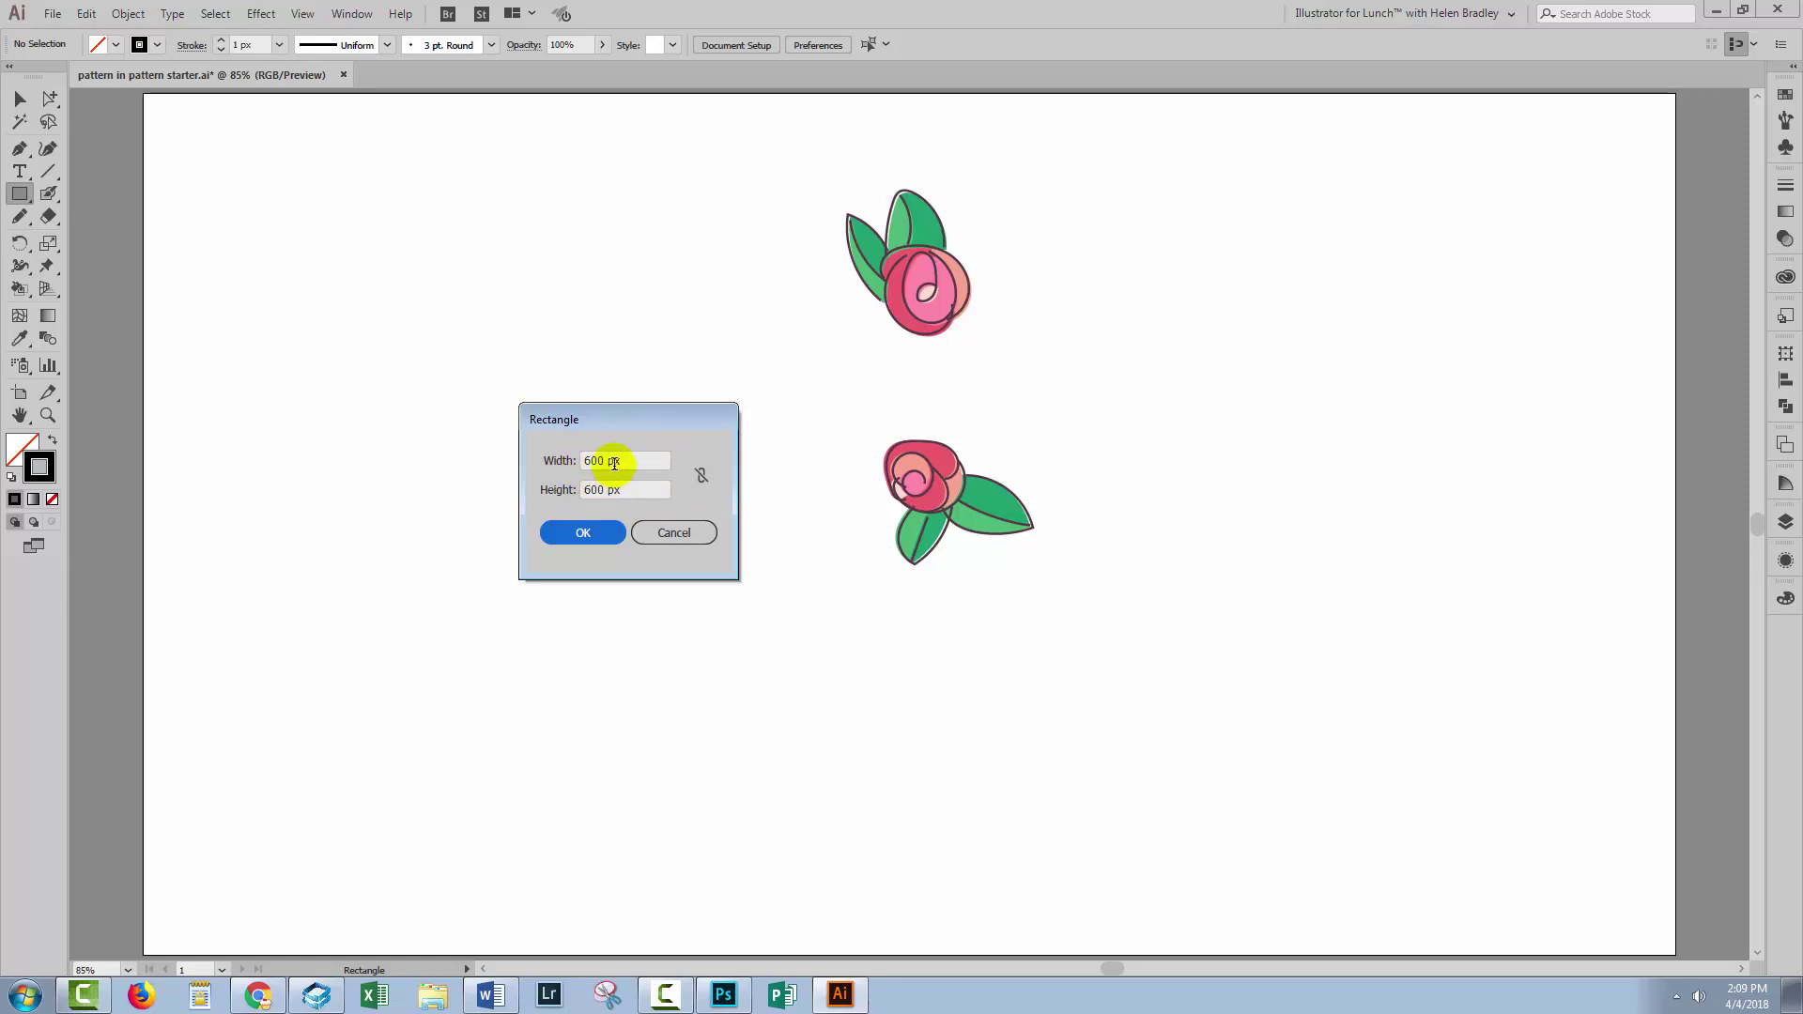
pyautogui.click(572, 531)
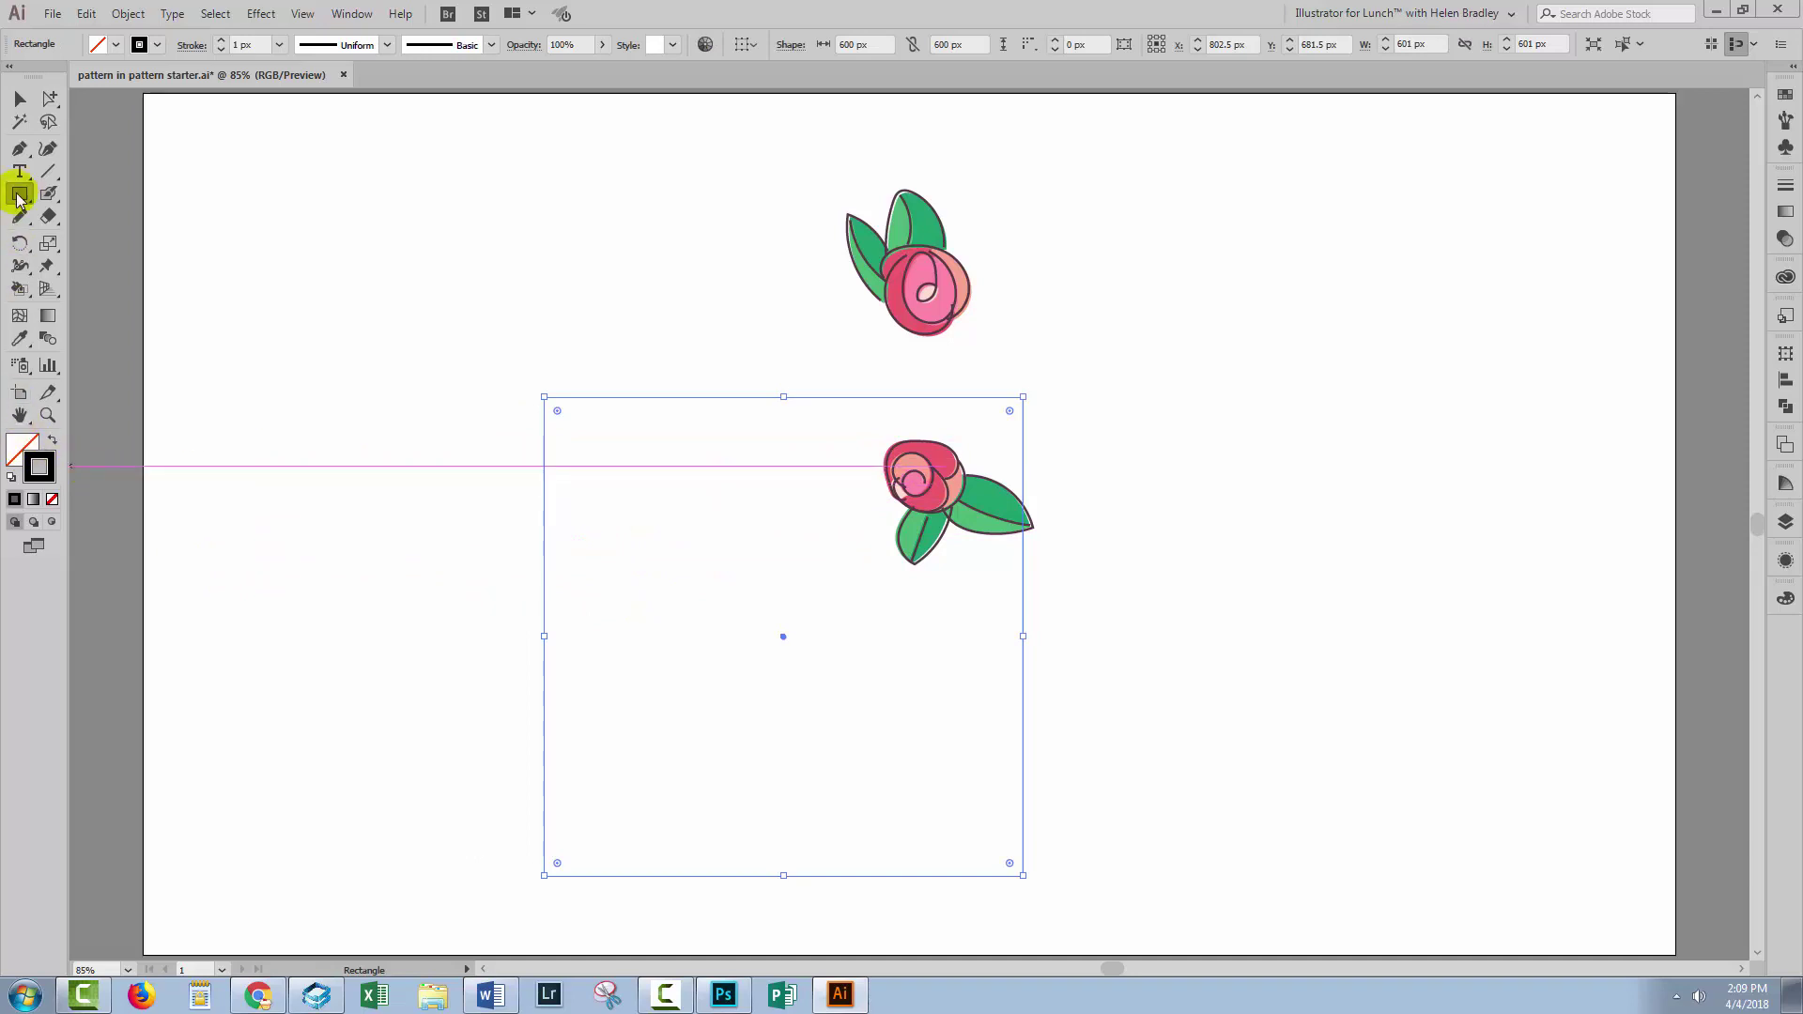
# - Move the square to the artboard's top-left corner at X 0, Y 0, using the top-left reference point
pyautogui.click(20, 99)
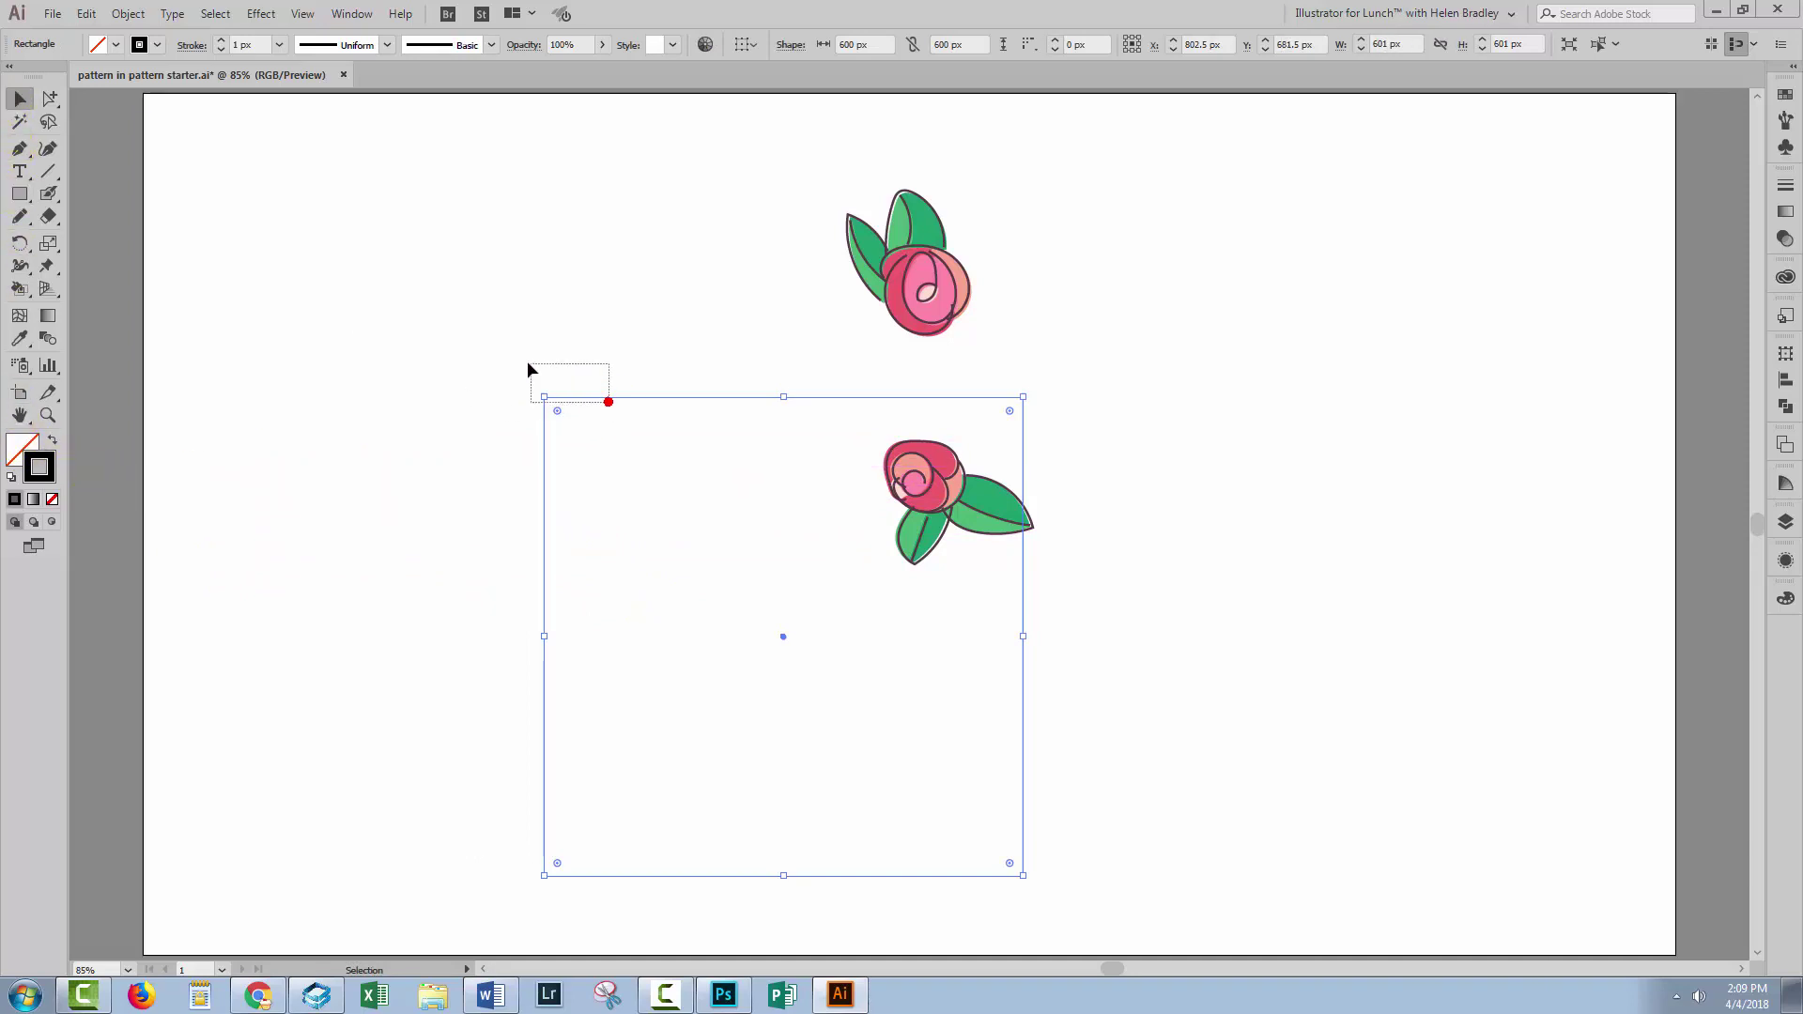
pyautogui.moveTo(632, 395); pyautogui.dragTo(232, 260)
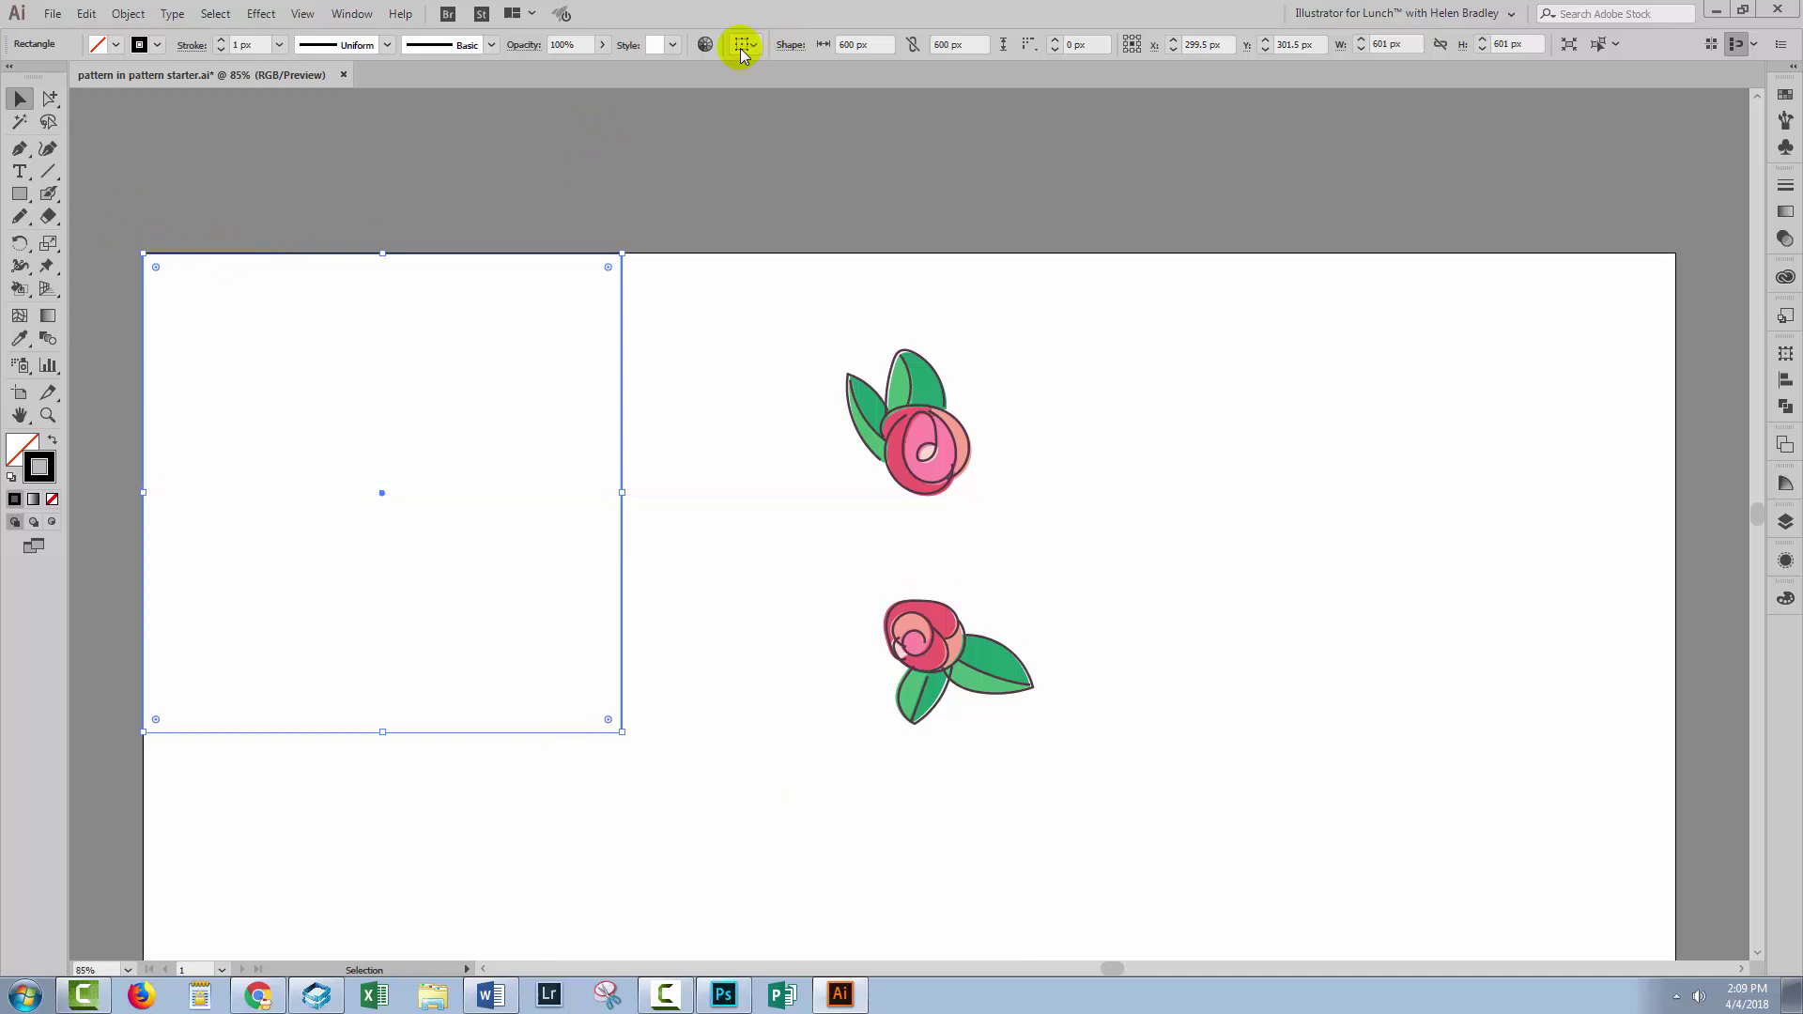
pyautogui.click(1127, 39)
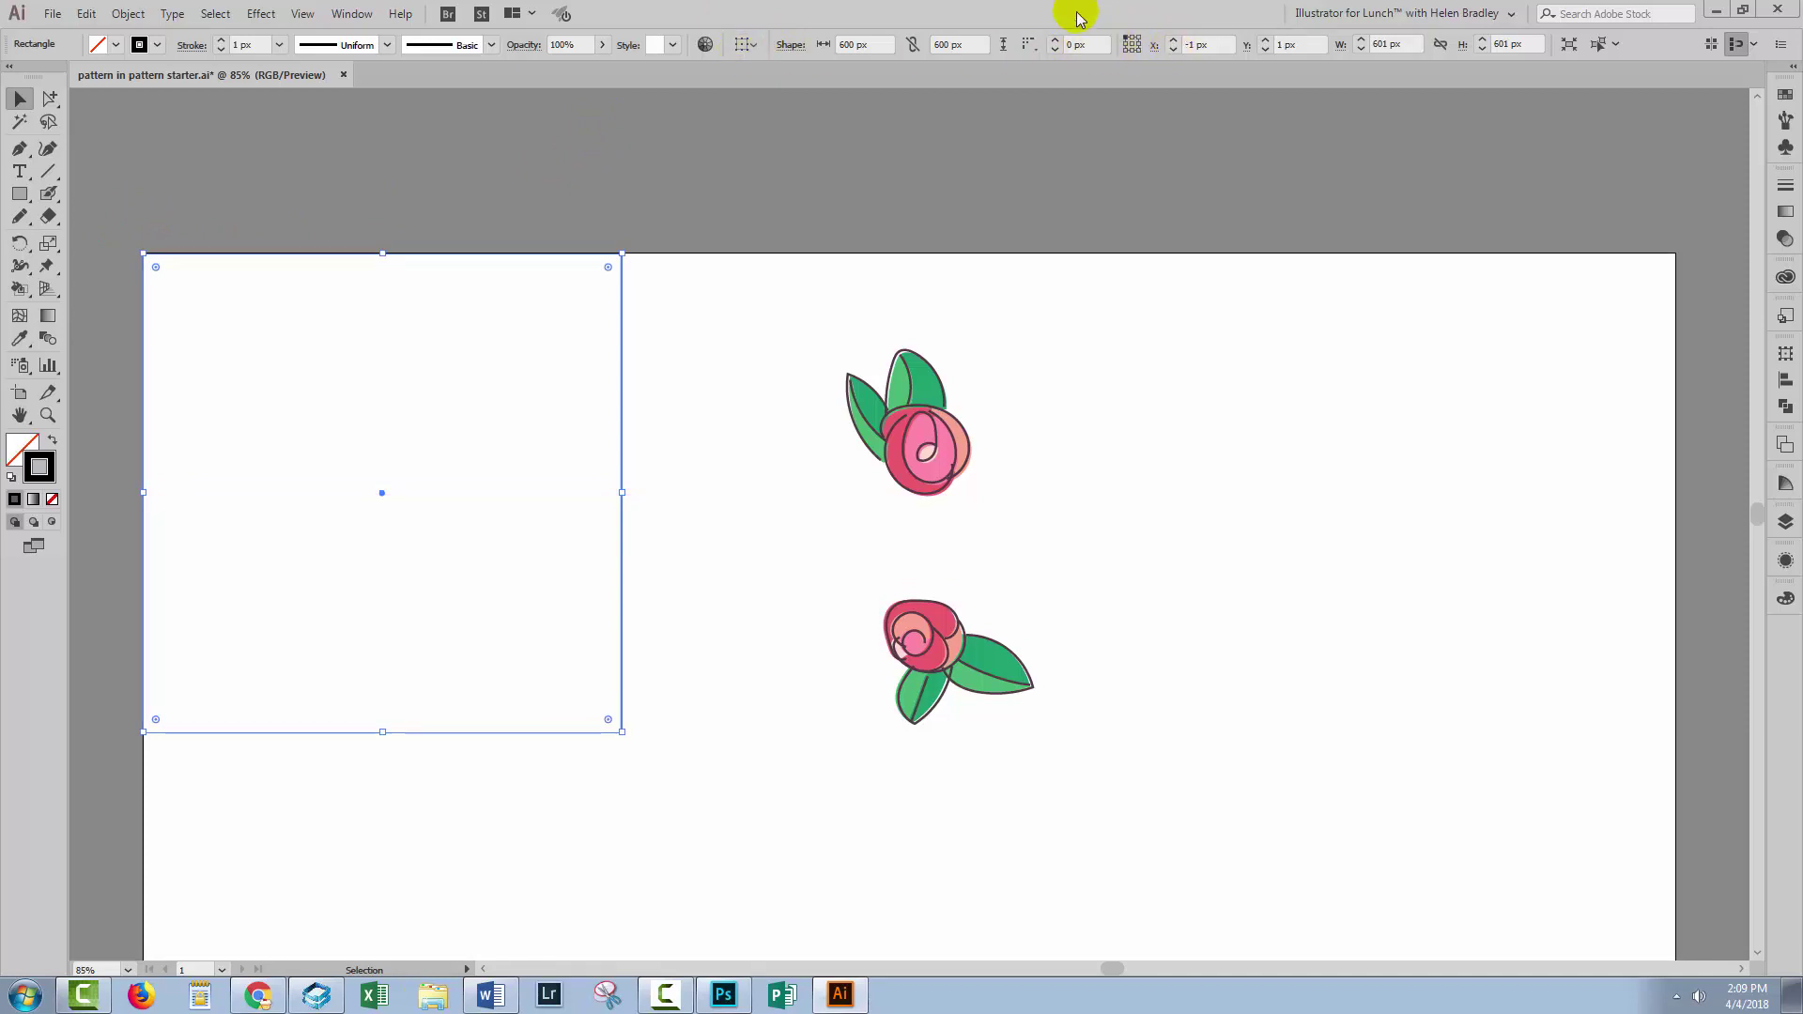
pyautogui.click(1227, 40)
pyautogui.doubleClick(1227, 41)
pyautogui.write('0')
pyautogui.press('Tab')
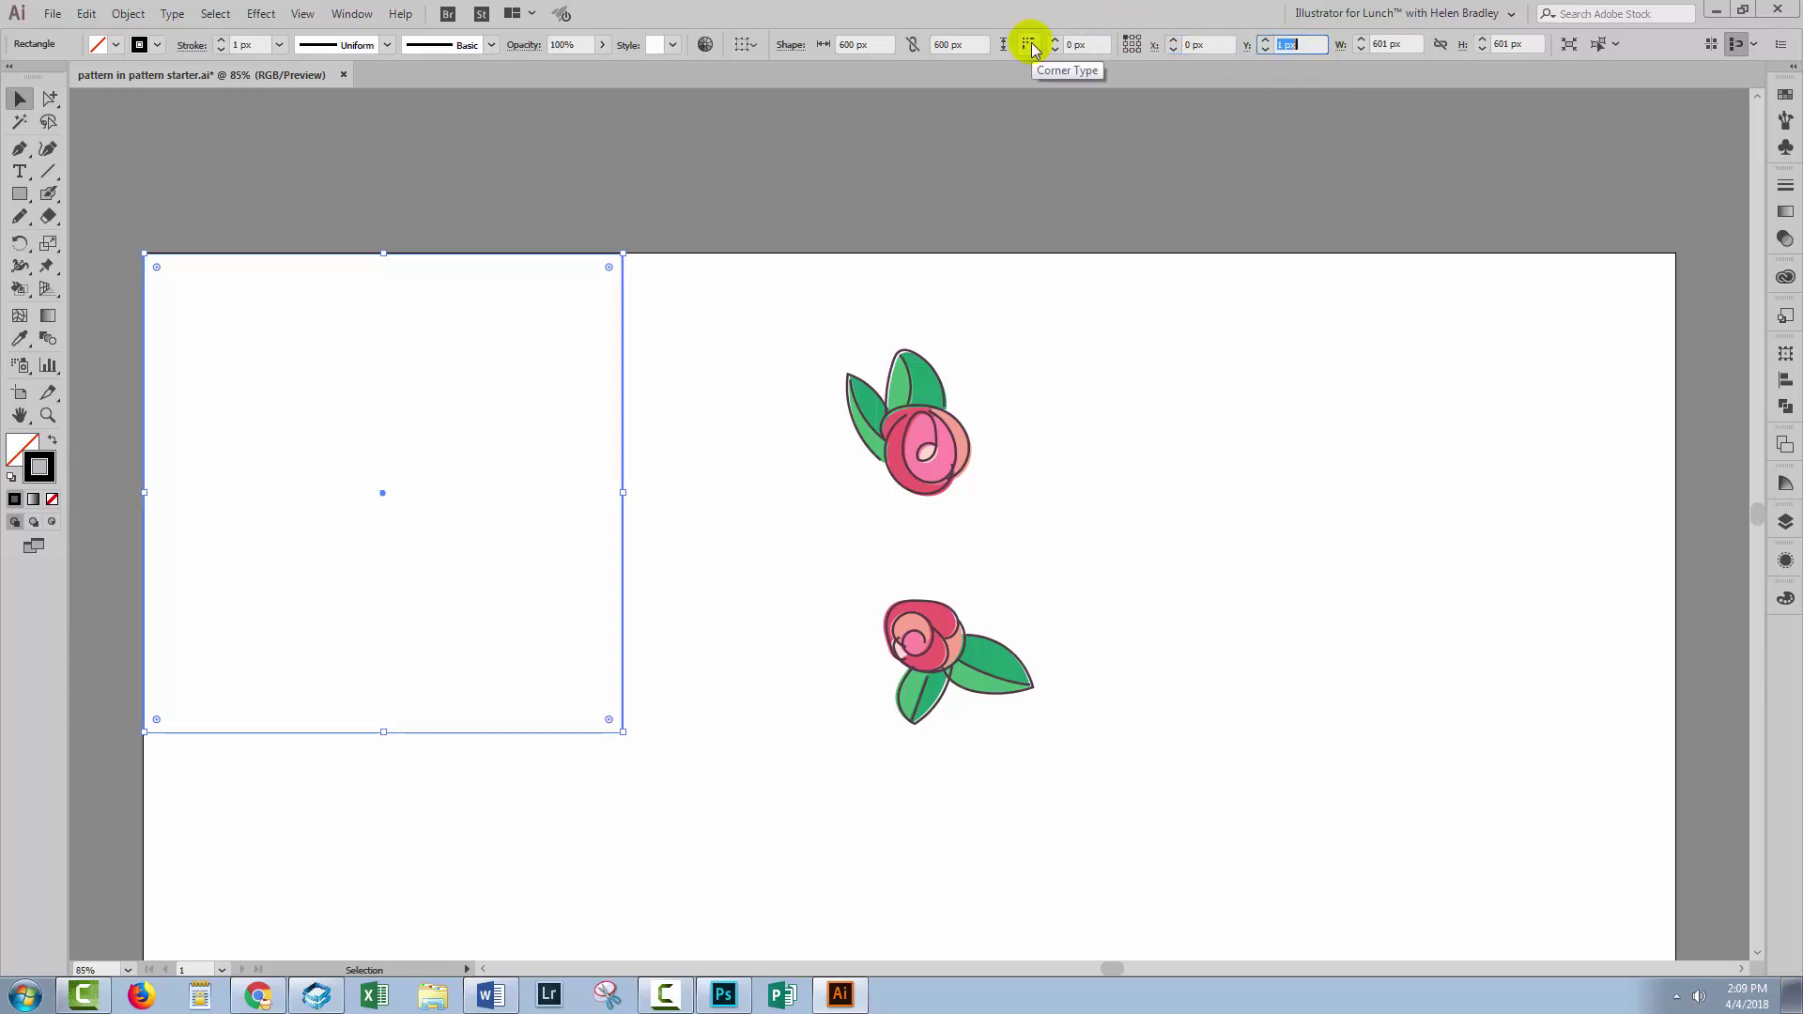
pyautogui.write('0')
pyautogui.press('Tab')
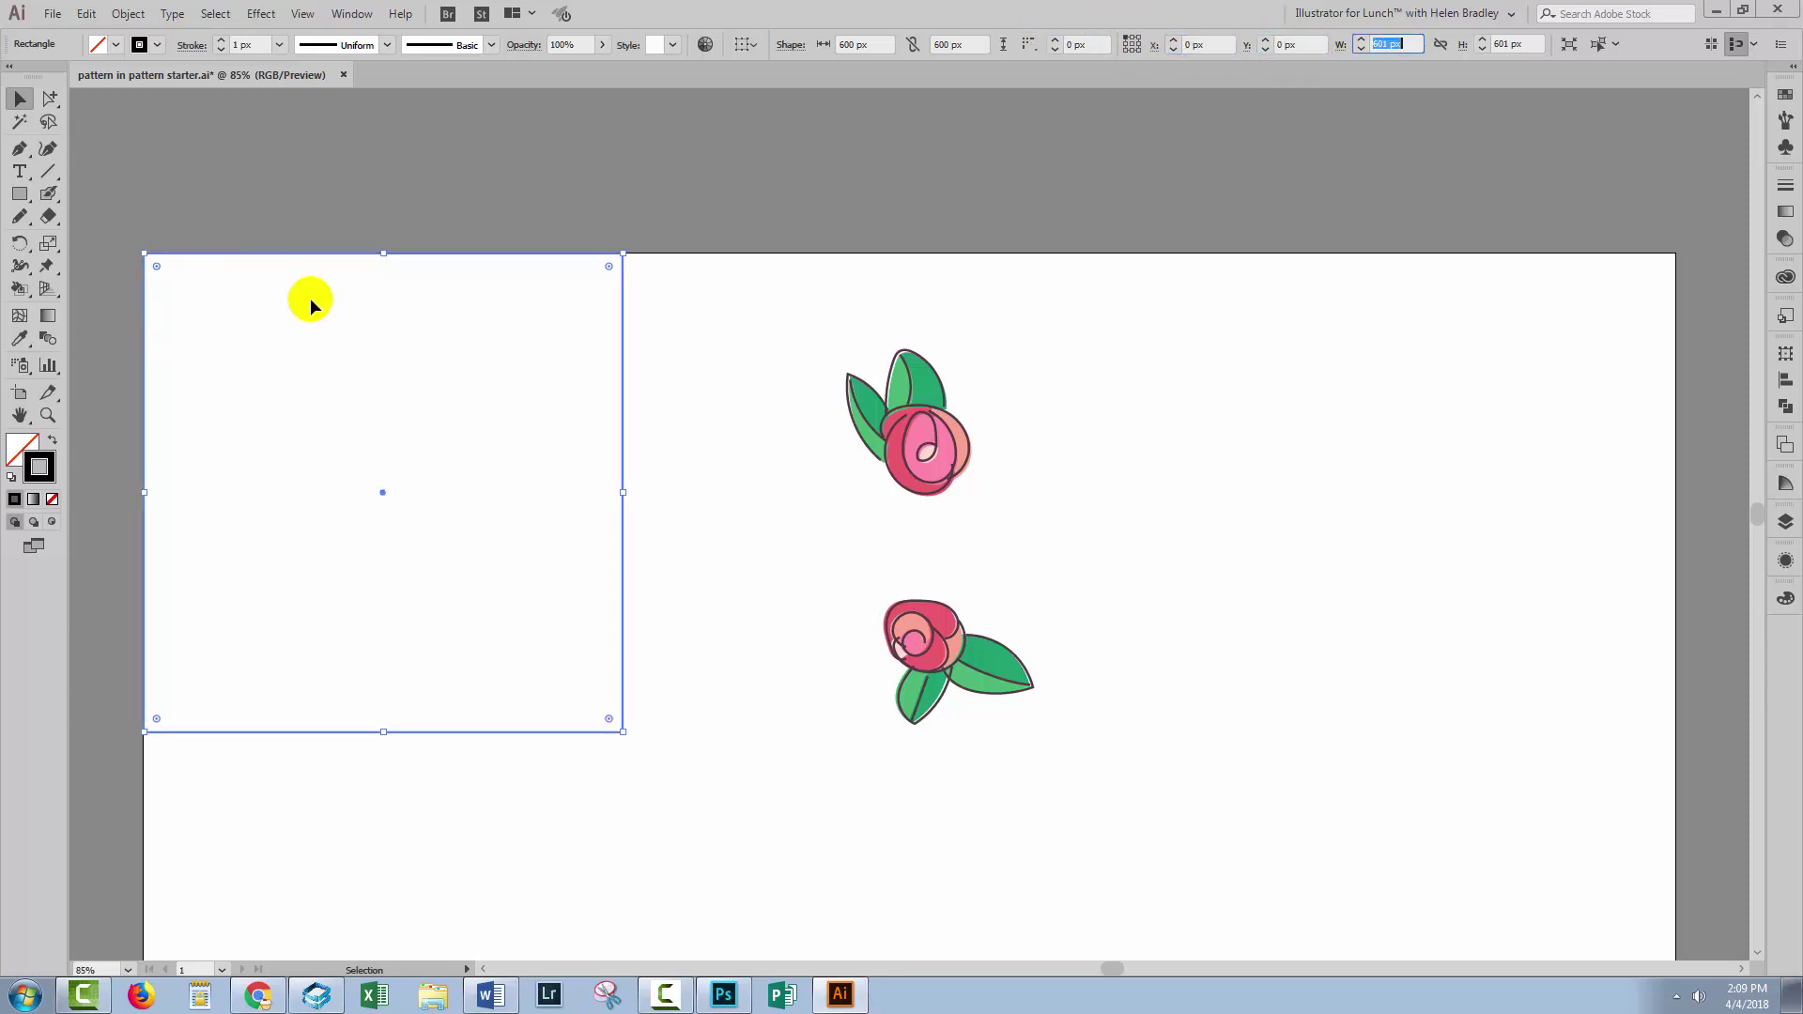
pyautogui.click(179, 366)
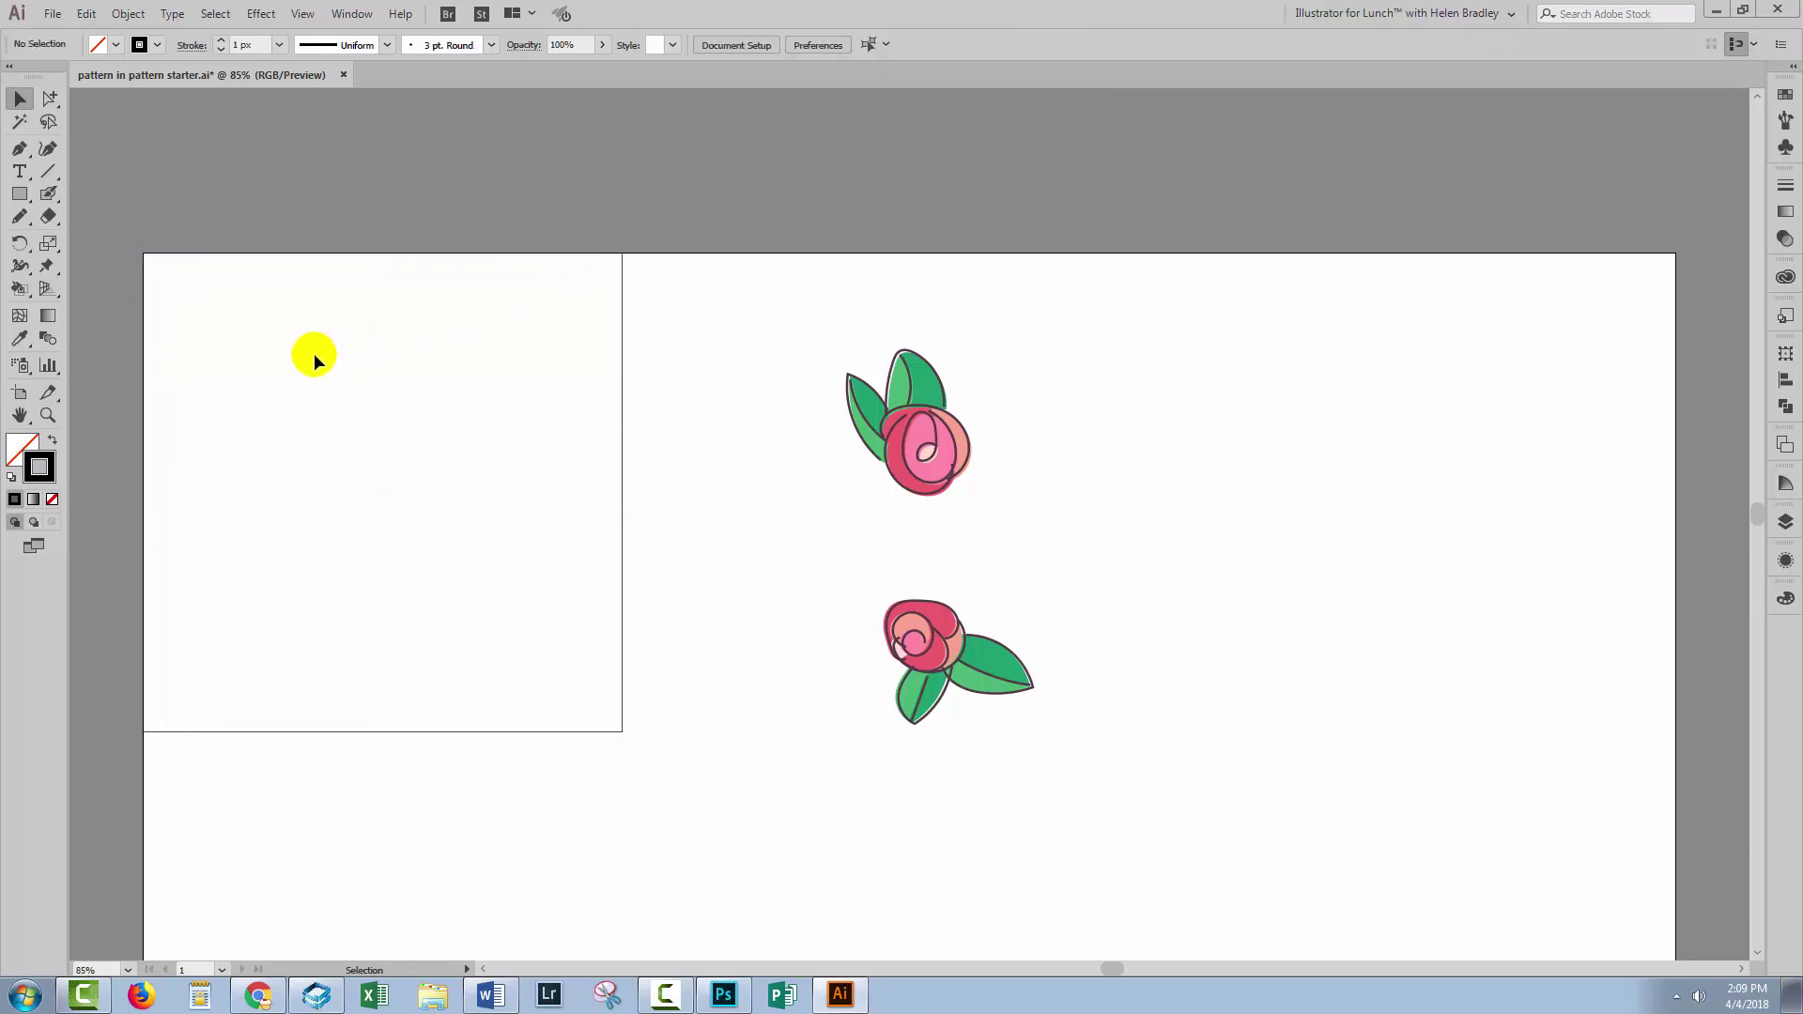
pyautogui.click(620, 424)
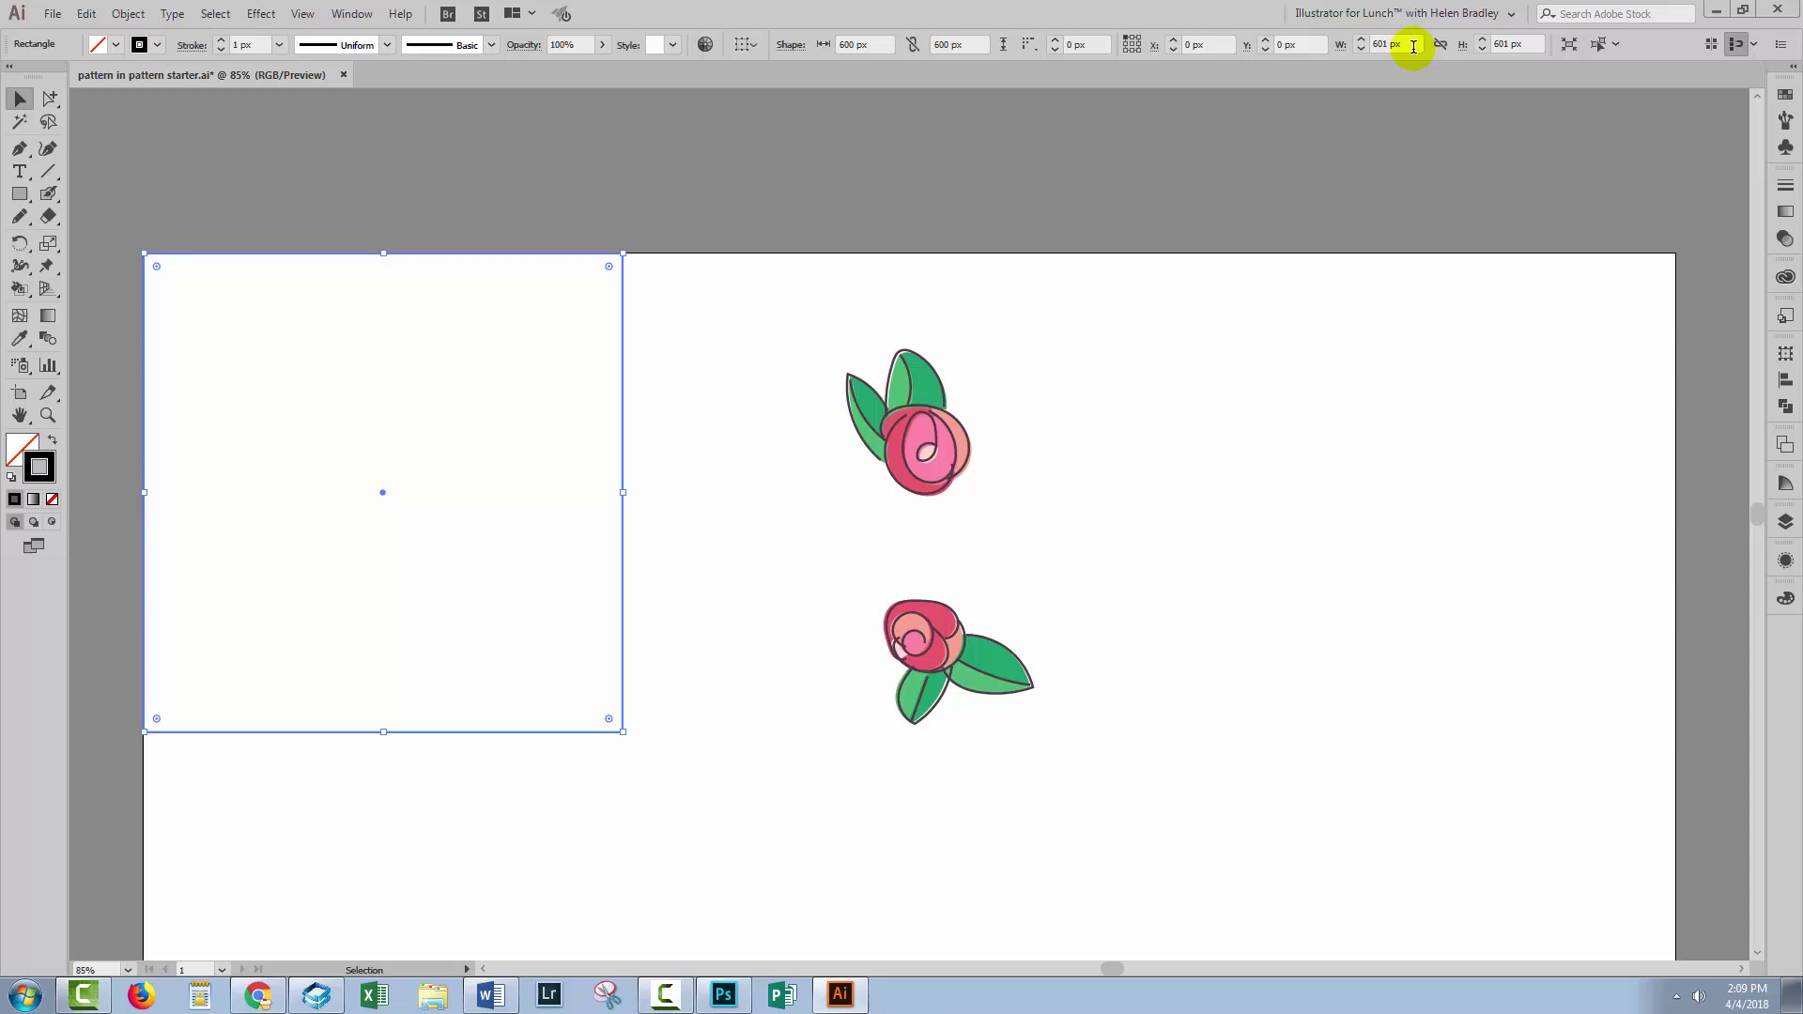
# - Set the square's width and height to exactly 600 px
pyautogui.doubleClick(1383, 44)
pyautogui.write('600')
pyautogui.press('Tab')
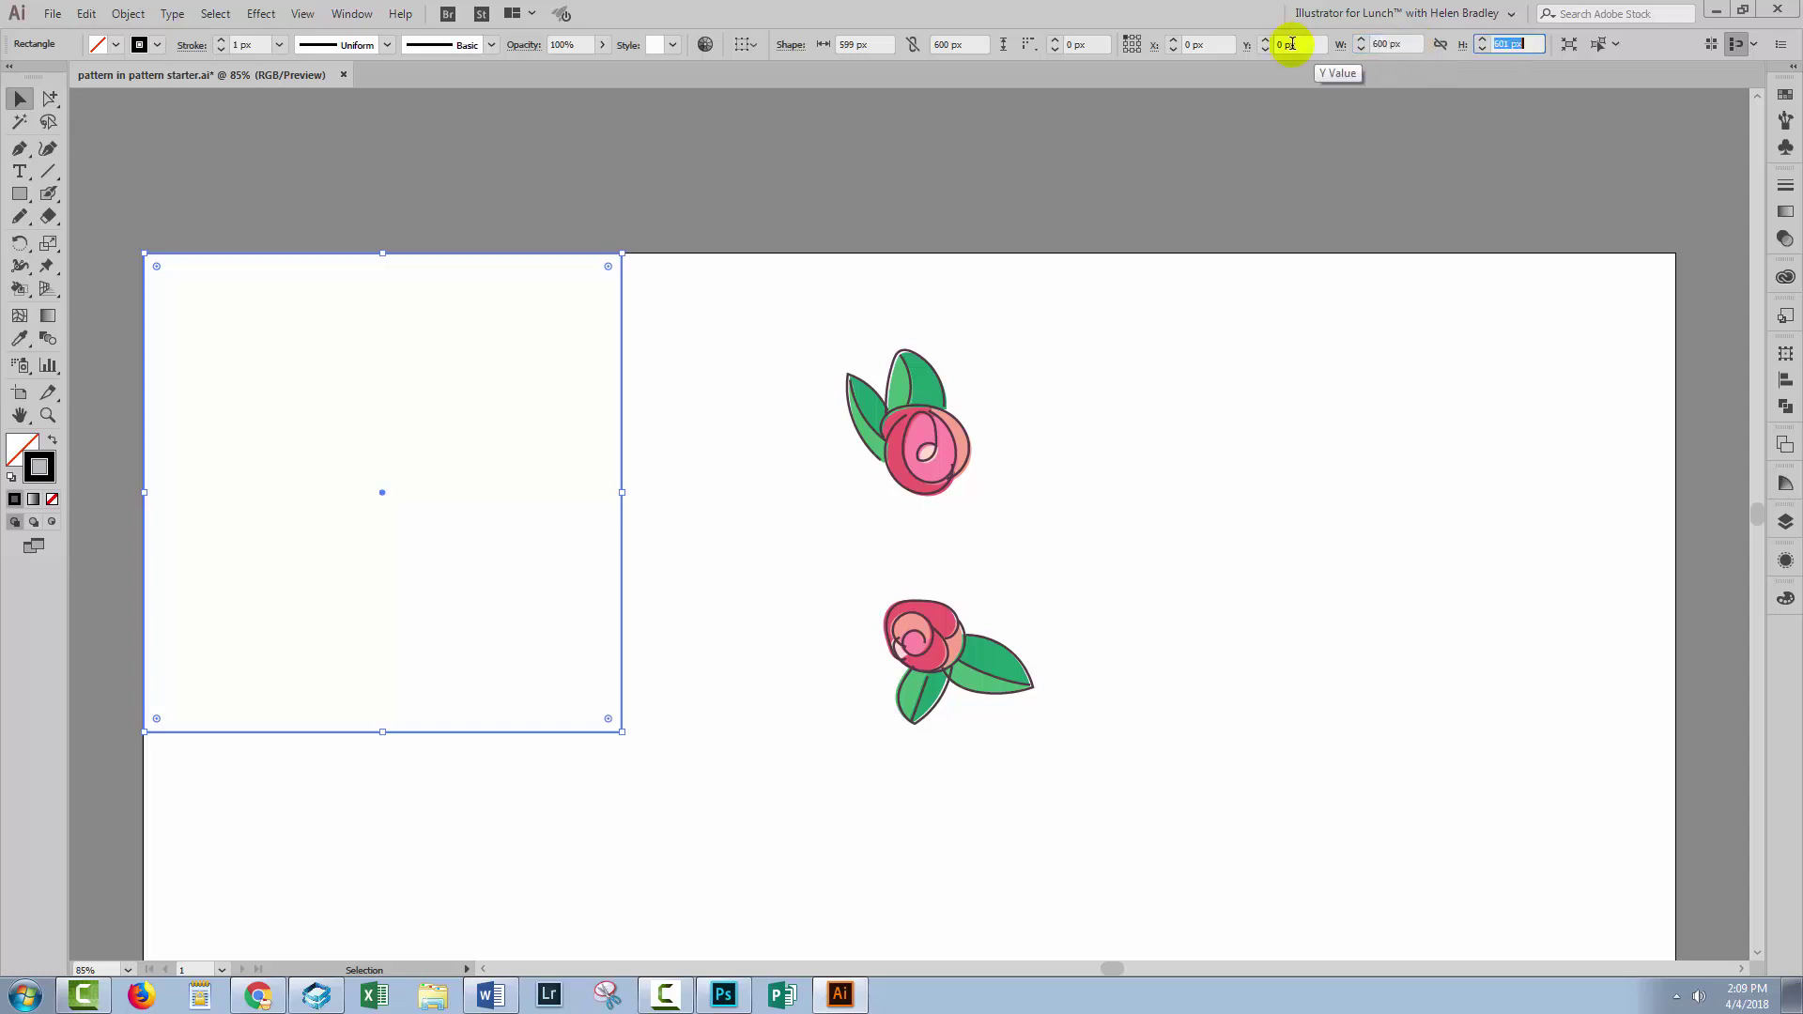
pyautogui.write('600')
pyautogui.press('Tab')
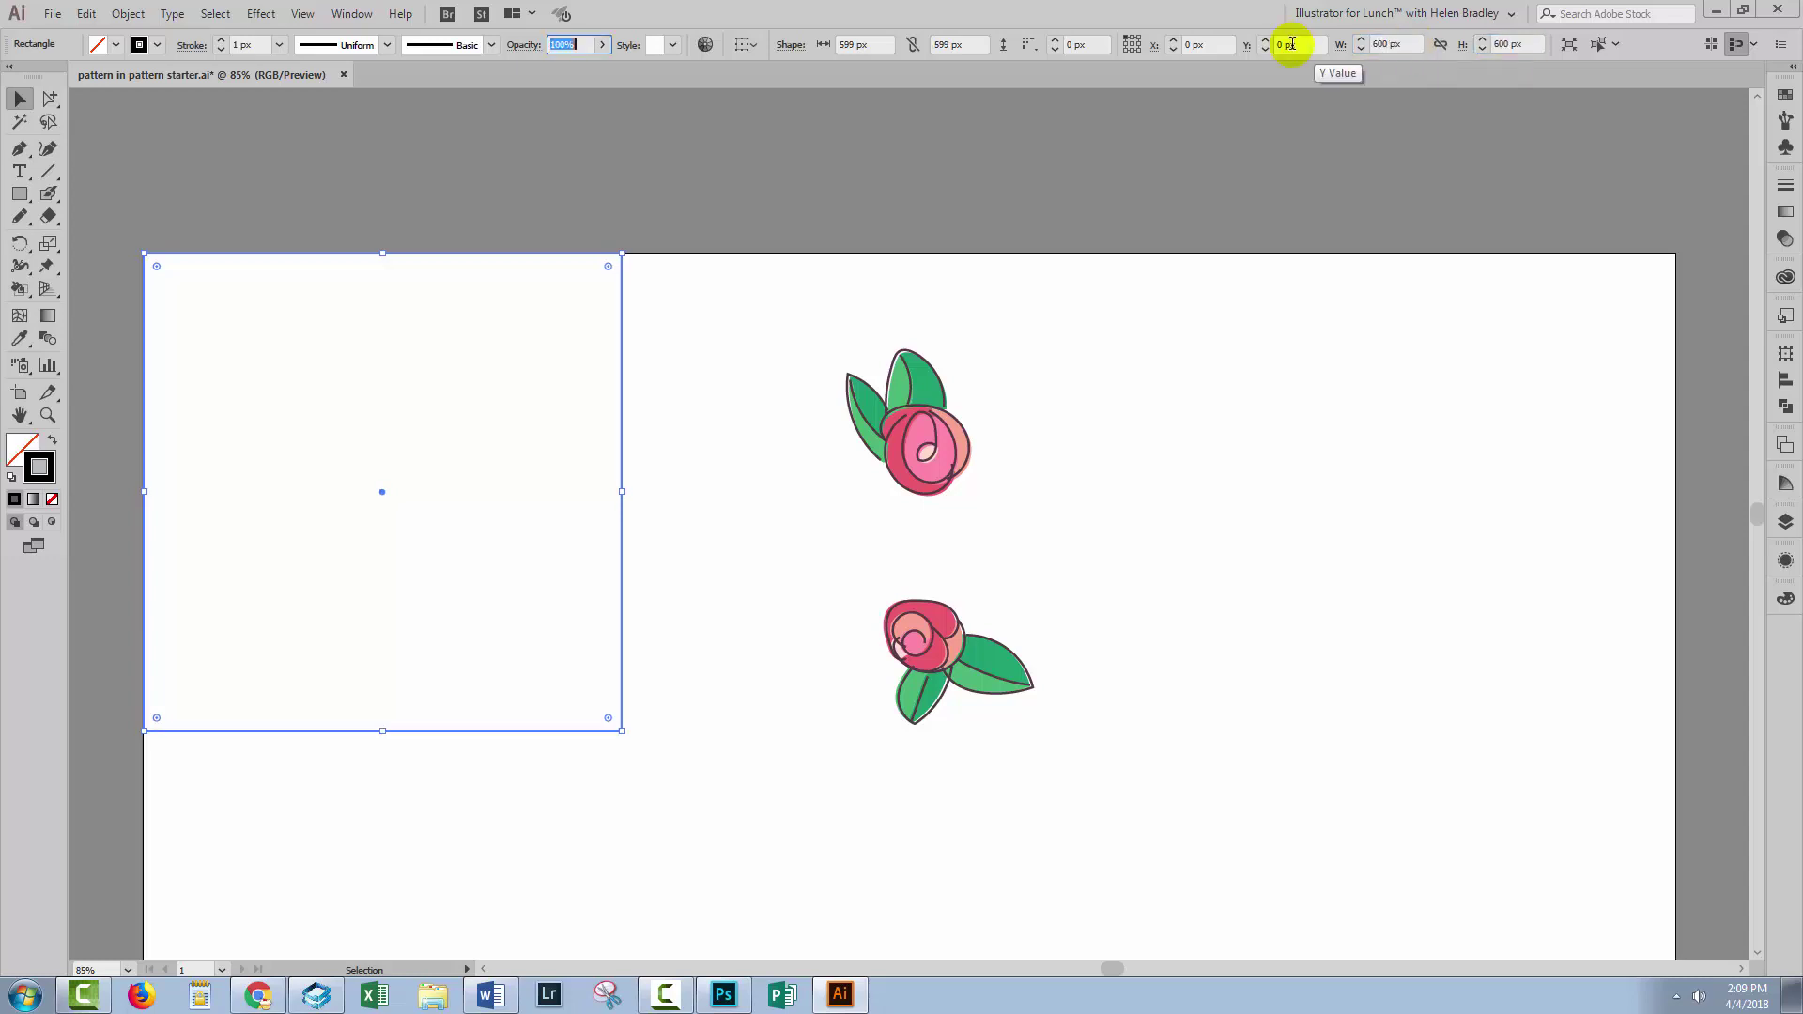
pyautogui.click(1272, 378)
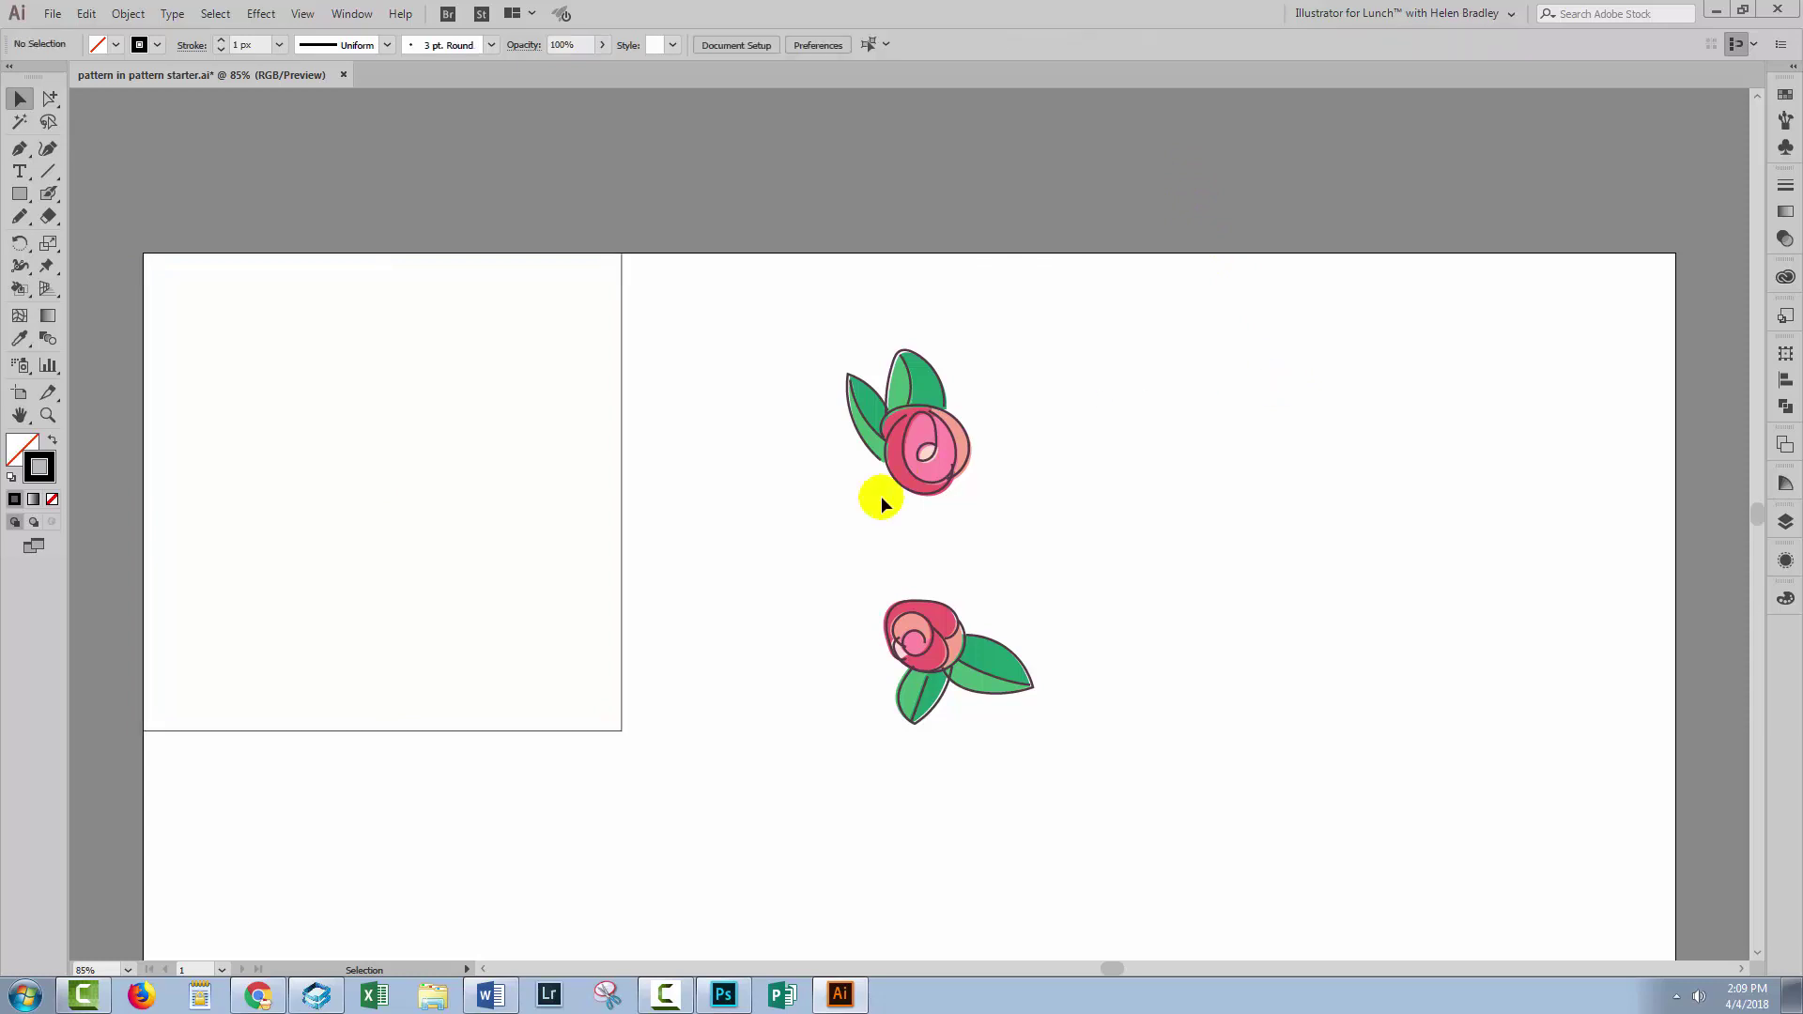
pyautogui.moveTo(678, 548); pyautogui.dragTo(541, 552)
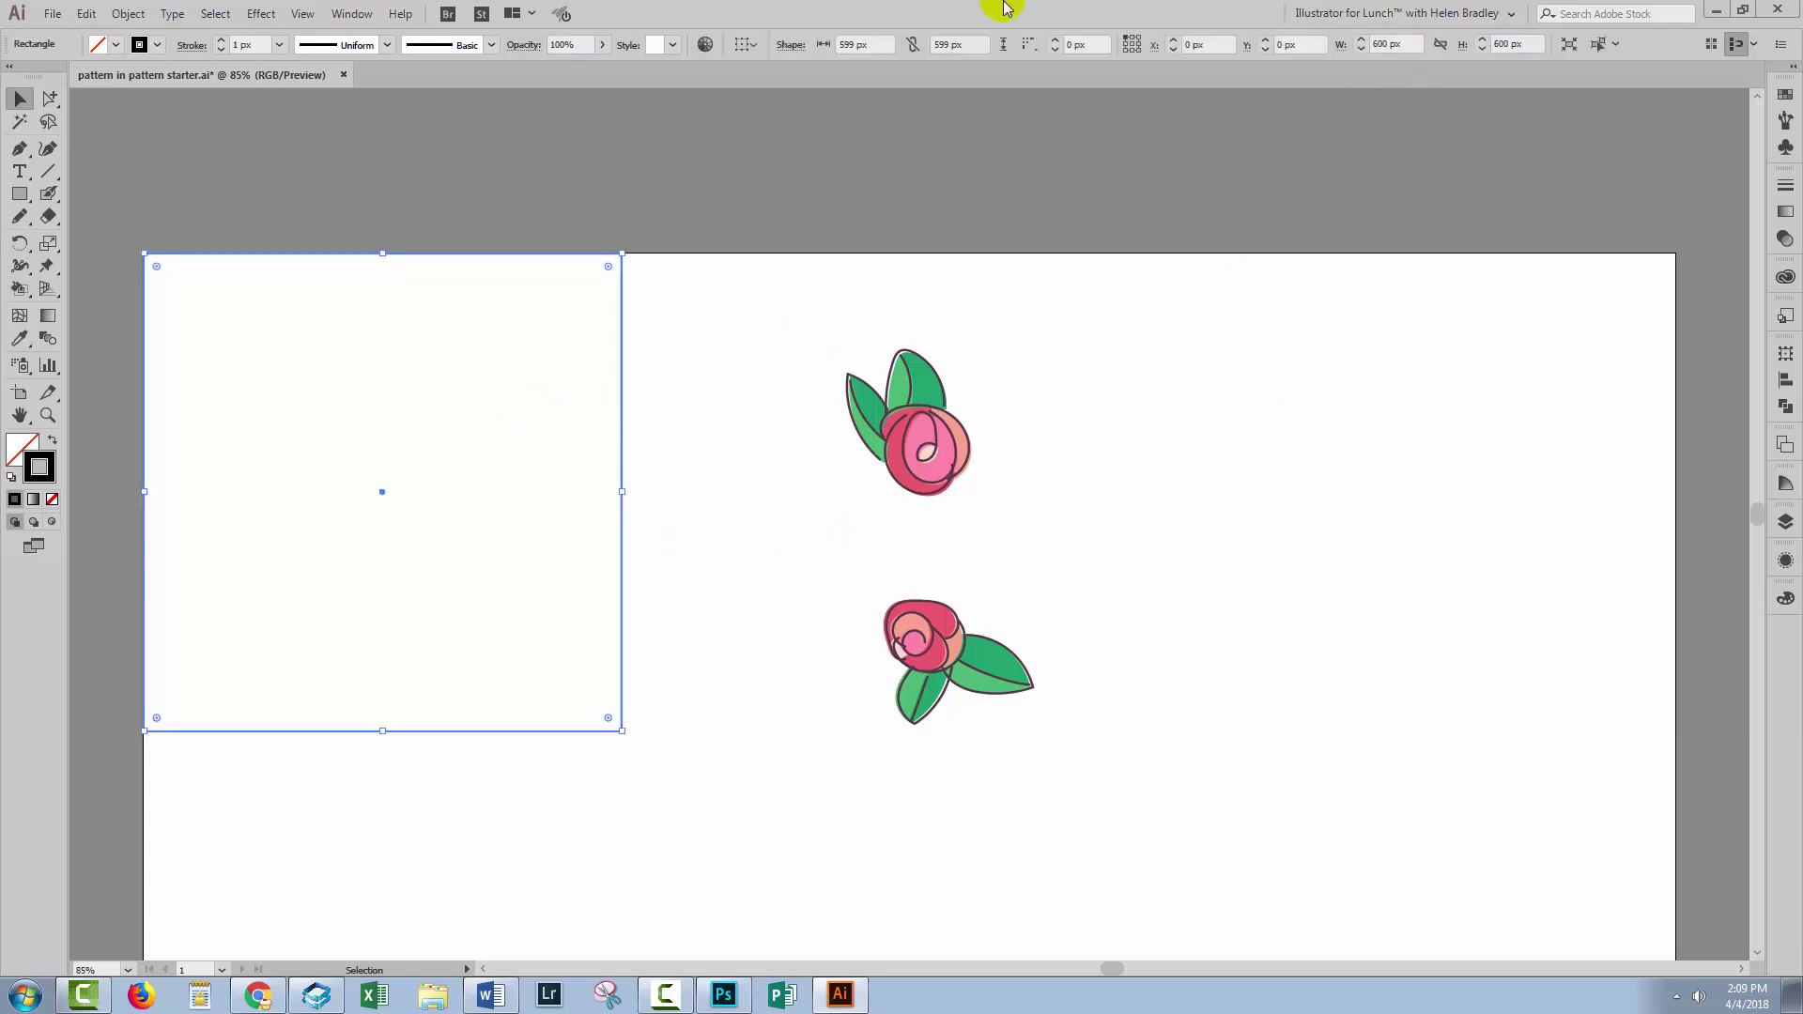
# - In the Layers panel, lock the square and stack both rose layers above it
pyautogui.click(1787, 524)
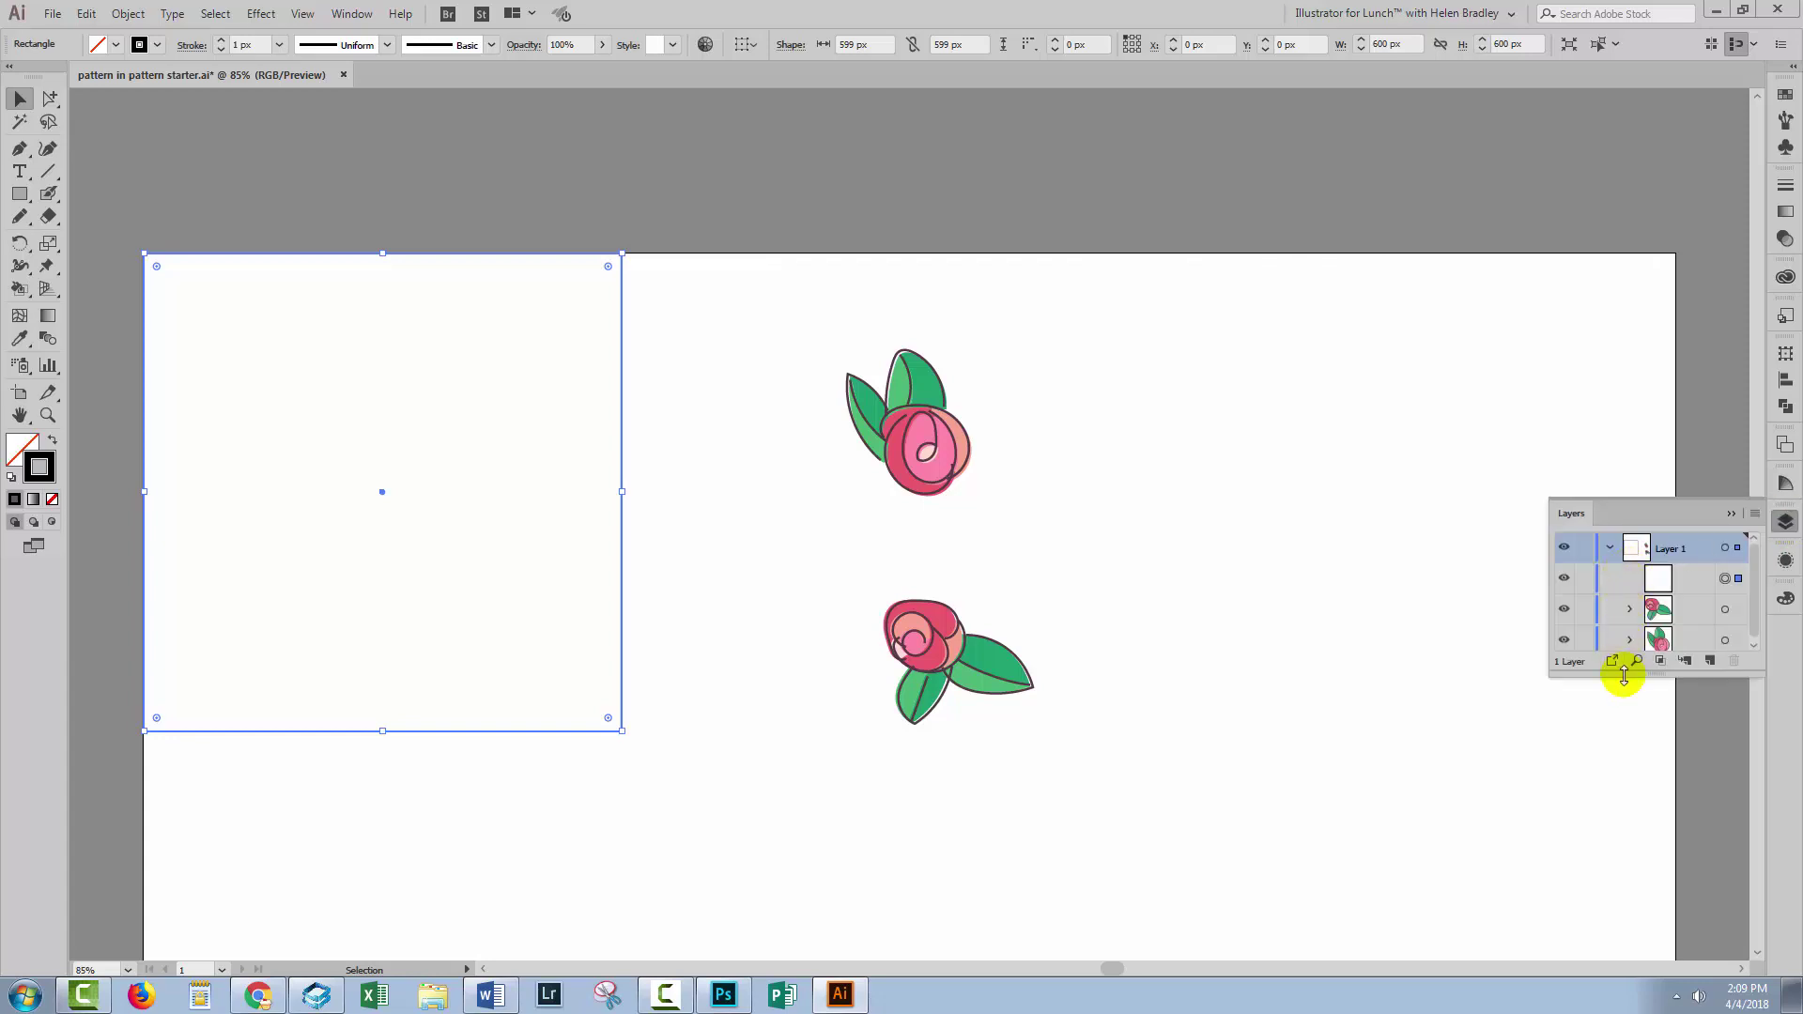
pyautogui.moveTo(1624, 675); pyautogui.dragTo(1630, 801)
pyautogui.click(1582, 580)
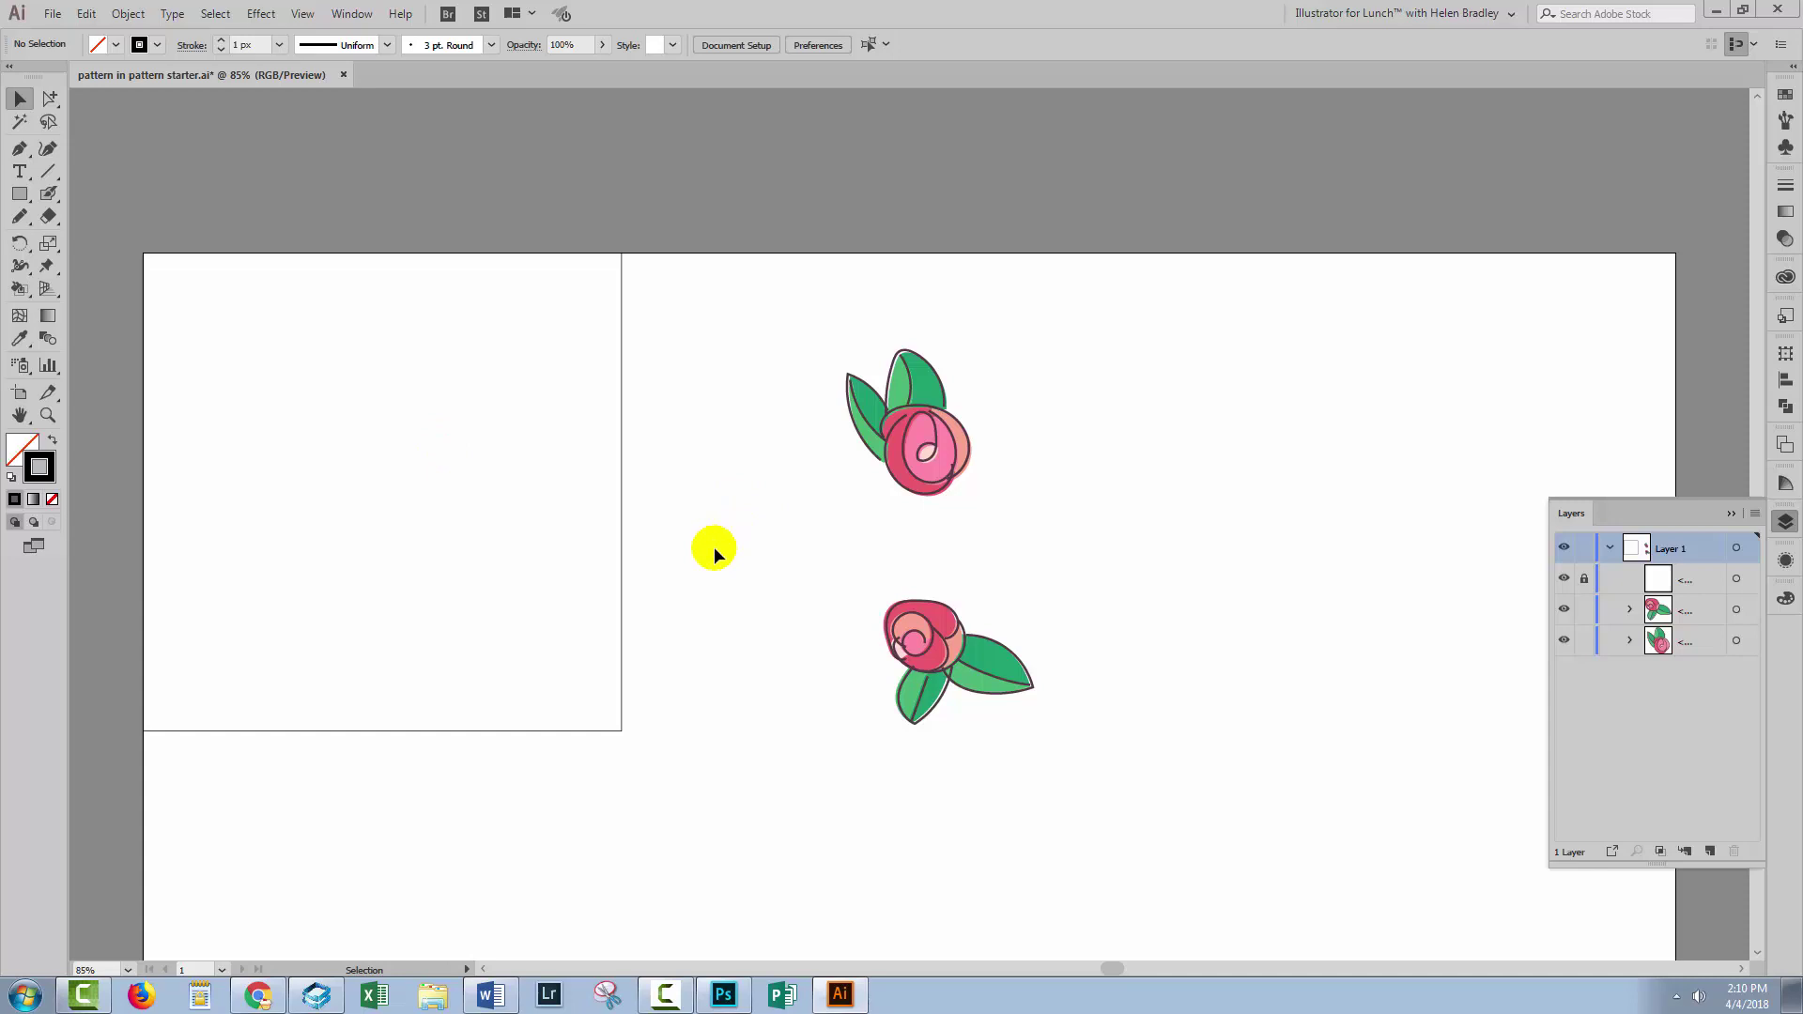
pyautogui.moveTo(726, 535); pyautogui.dragTo(951, 487)
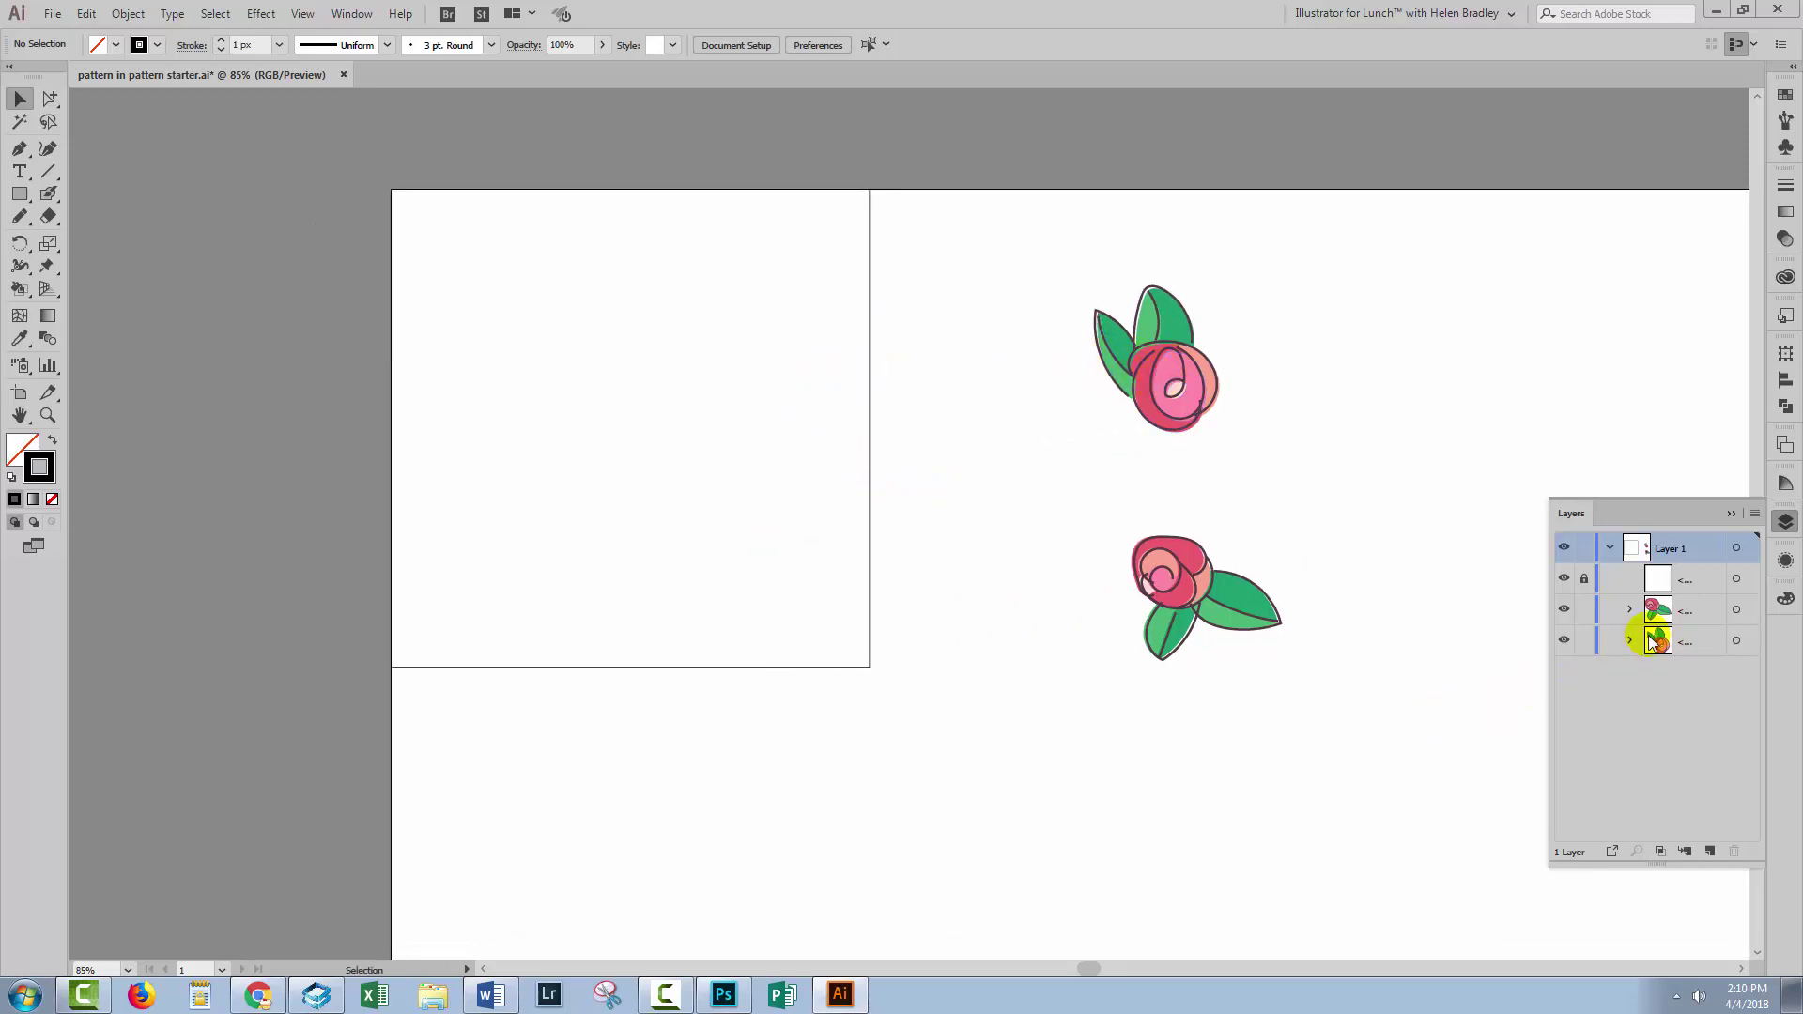
pyautogui.click(1706, 610)
pyautogui.keyDown('shift'); pyautogui.click(1694, 636); pyautogui.keyUp('shift')
pyautogui.moveTo(1703, 613); pyautogui.dragTo(1604, 541)
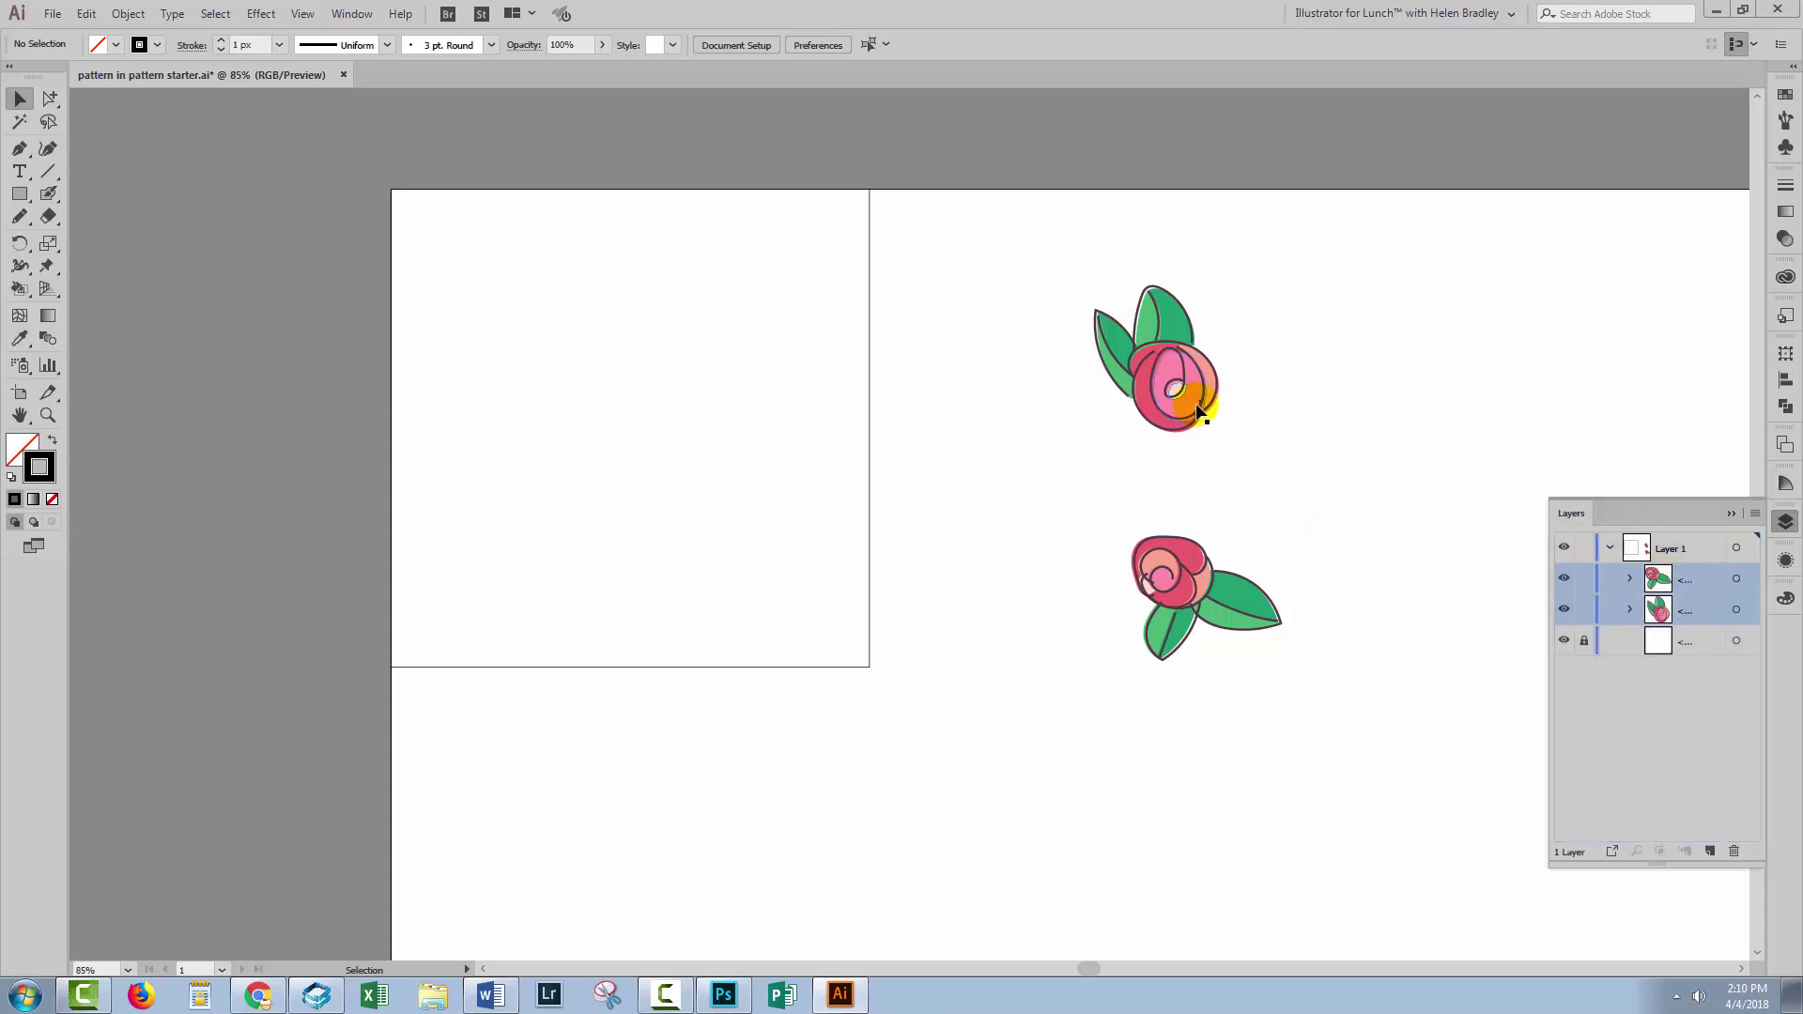
# - Centre the top rose on the artboard's top-left corner at X 0, Y 0 using the centre reference point
pyautogui.click(1173, 387)
pyautogui.moveTo(1172, 385); pyautogui.dragTo(393, 198)
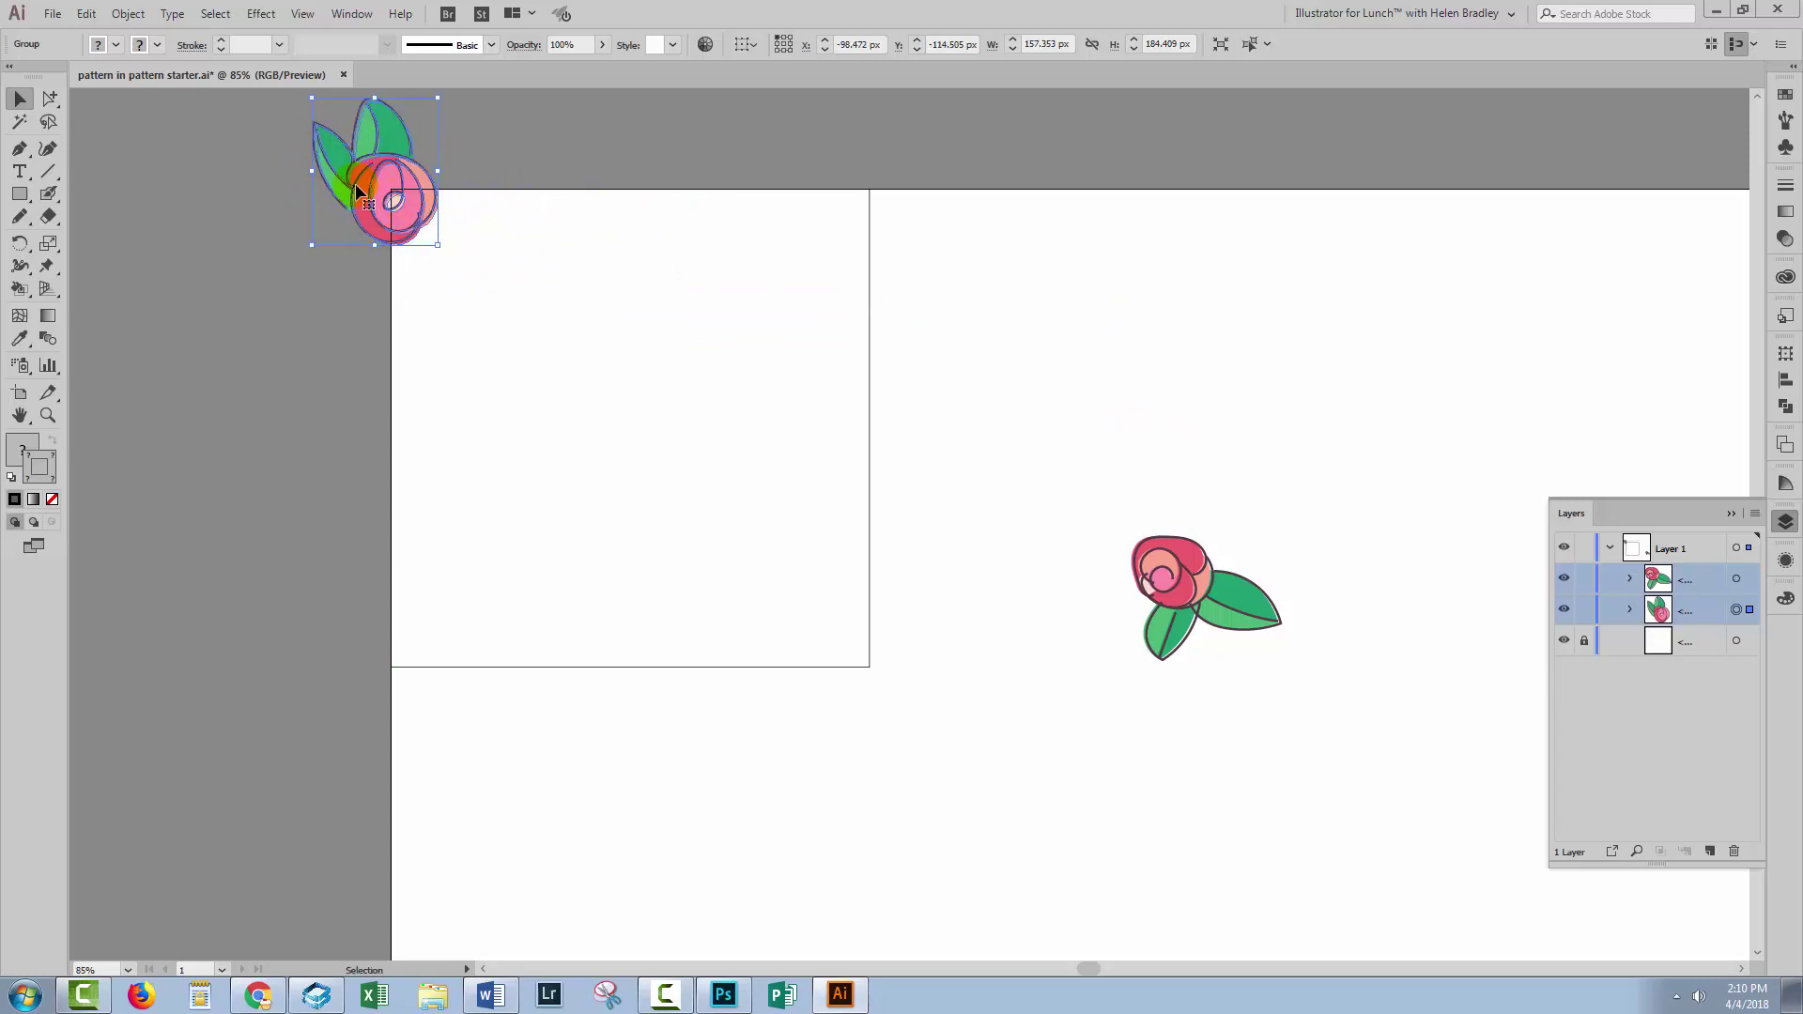
pyautogui.click(783, 44)
pyautogui.click(399, 200)
pyautogui.click(395, 194)
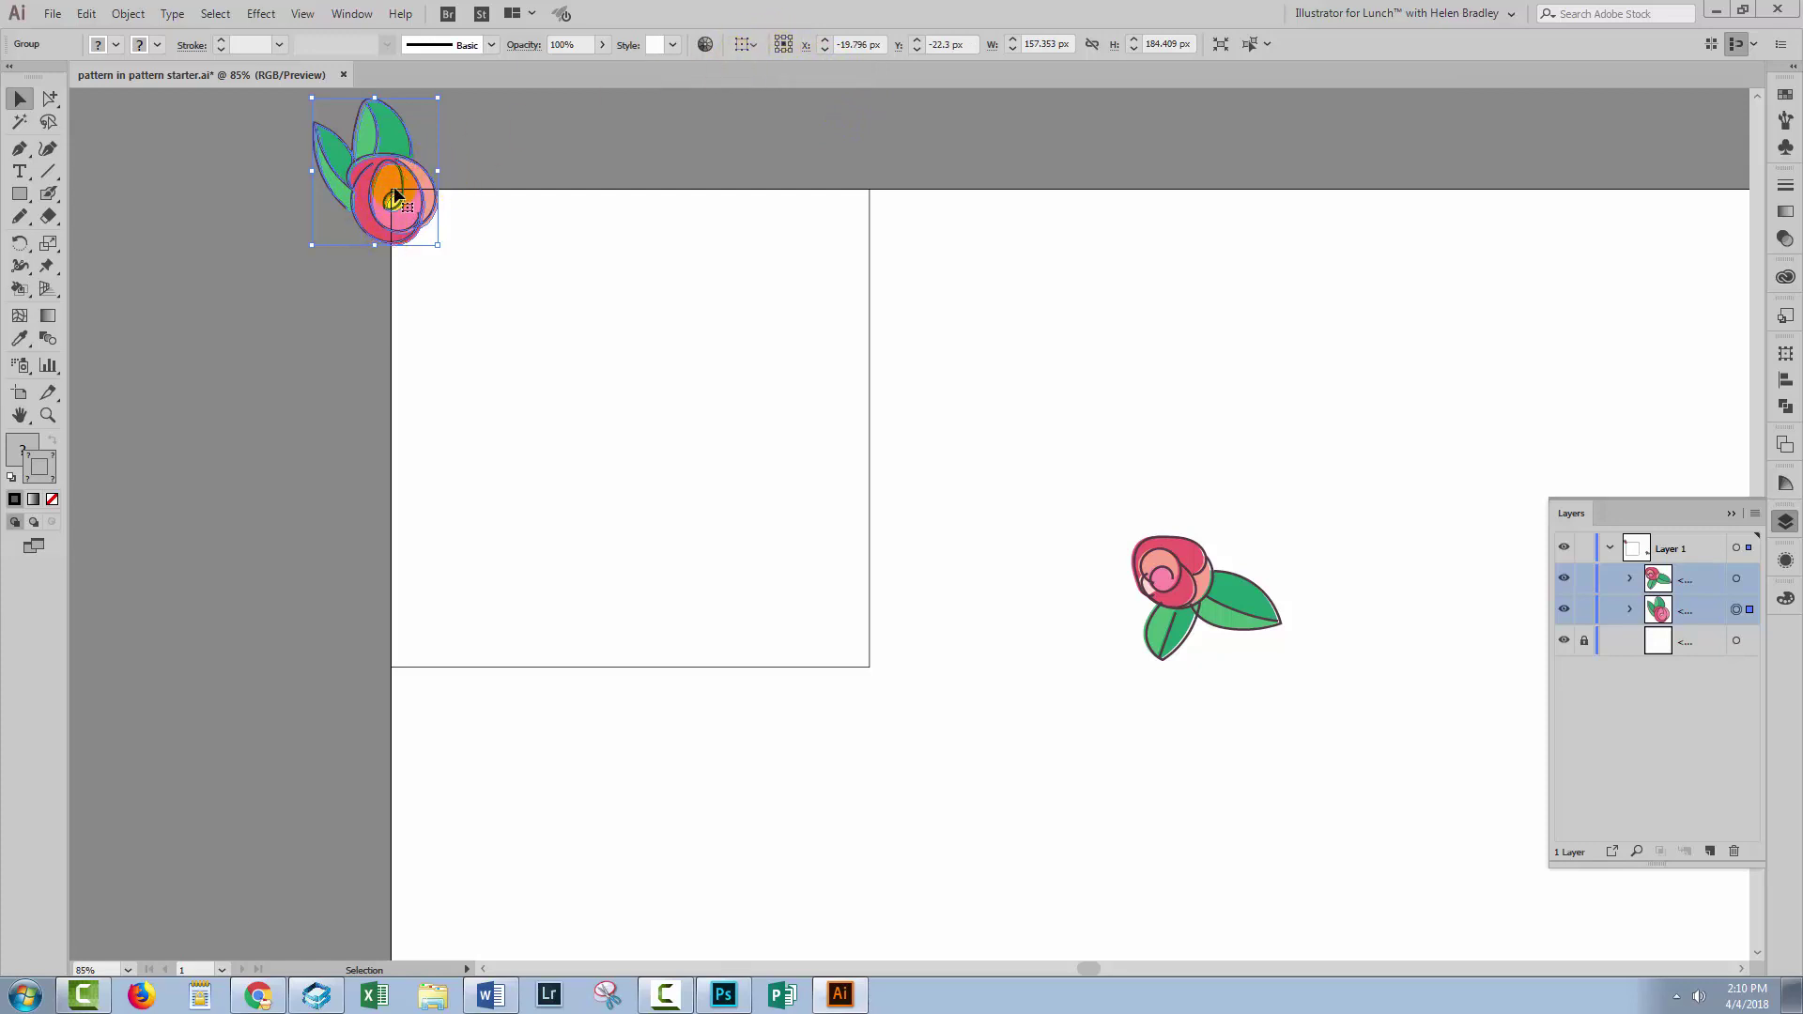
pyautogui.tripleClick(881, 45)
pyautogui.write('0')
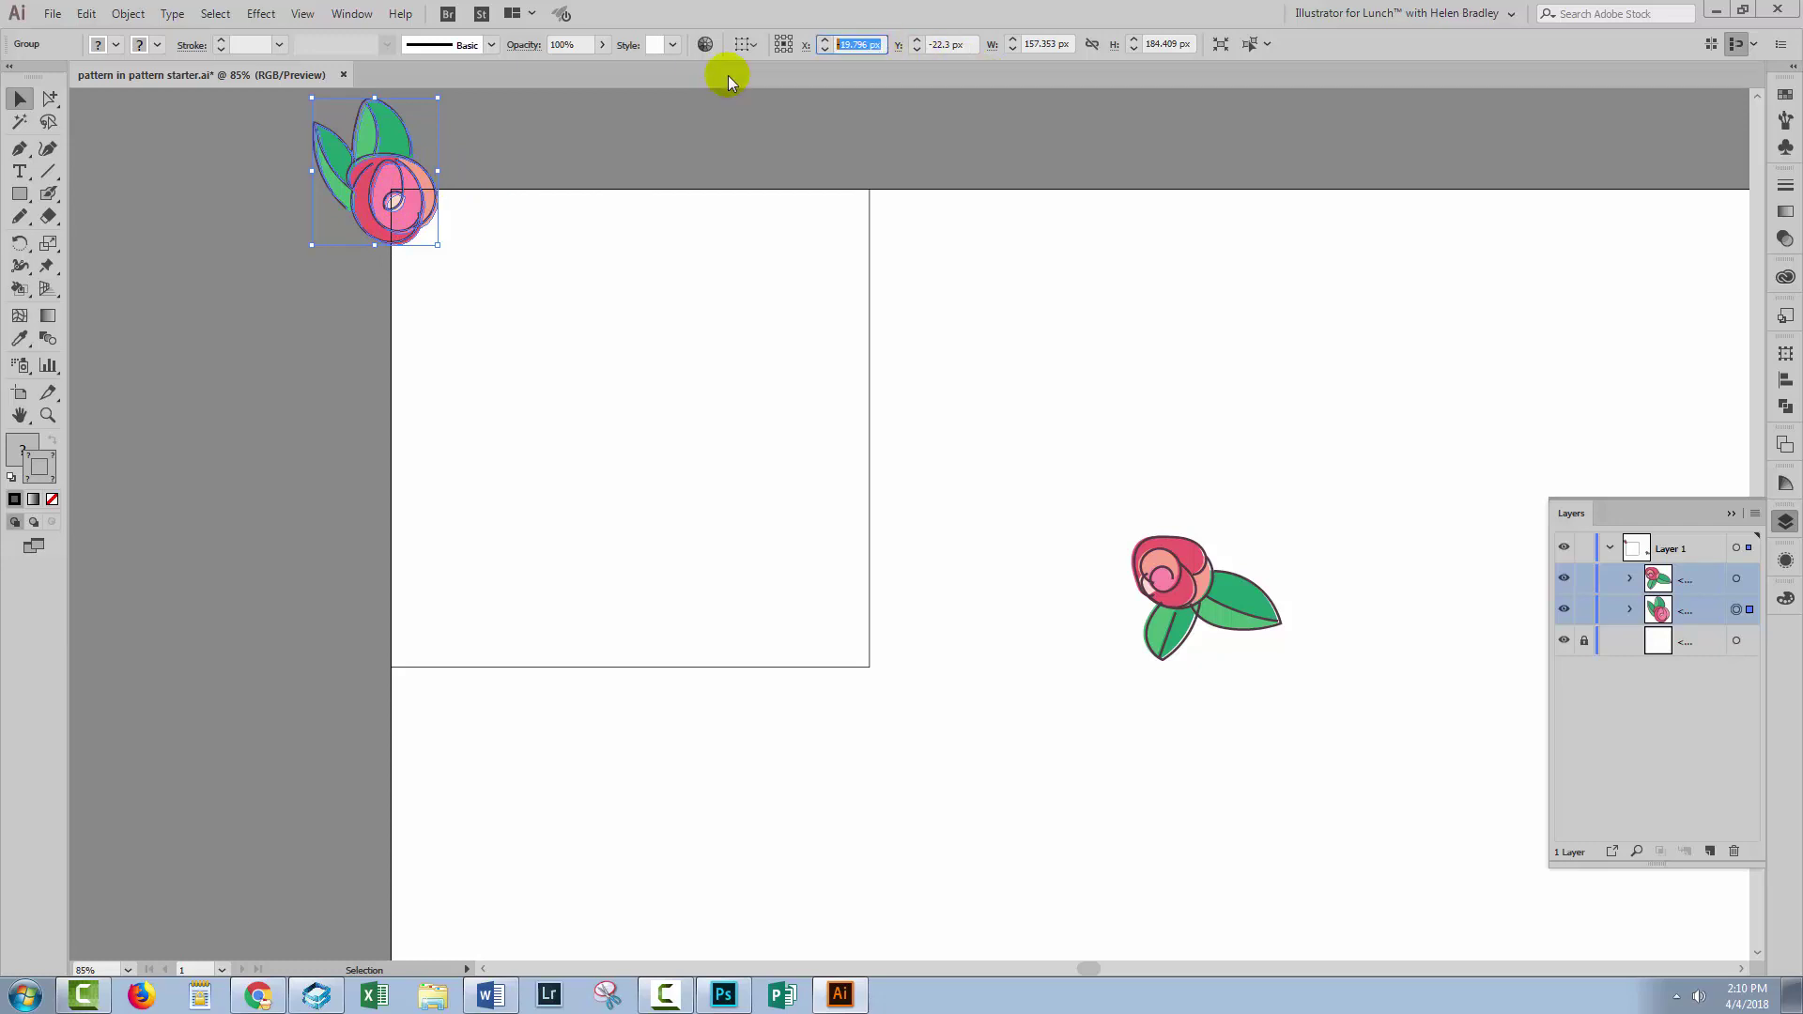
pyautogui.tripleClick(966, 44)
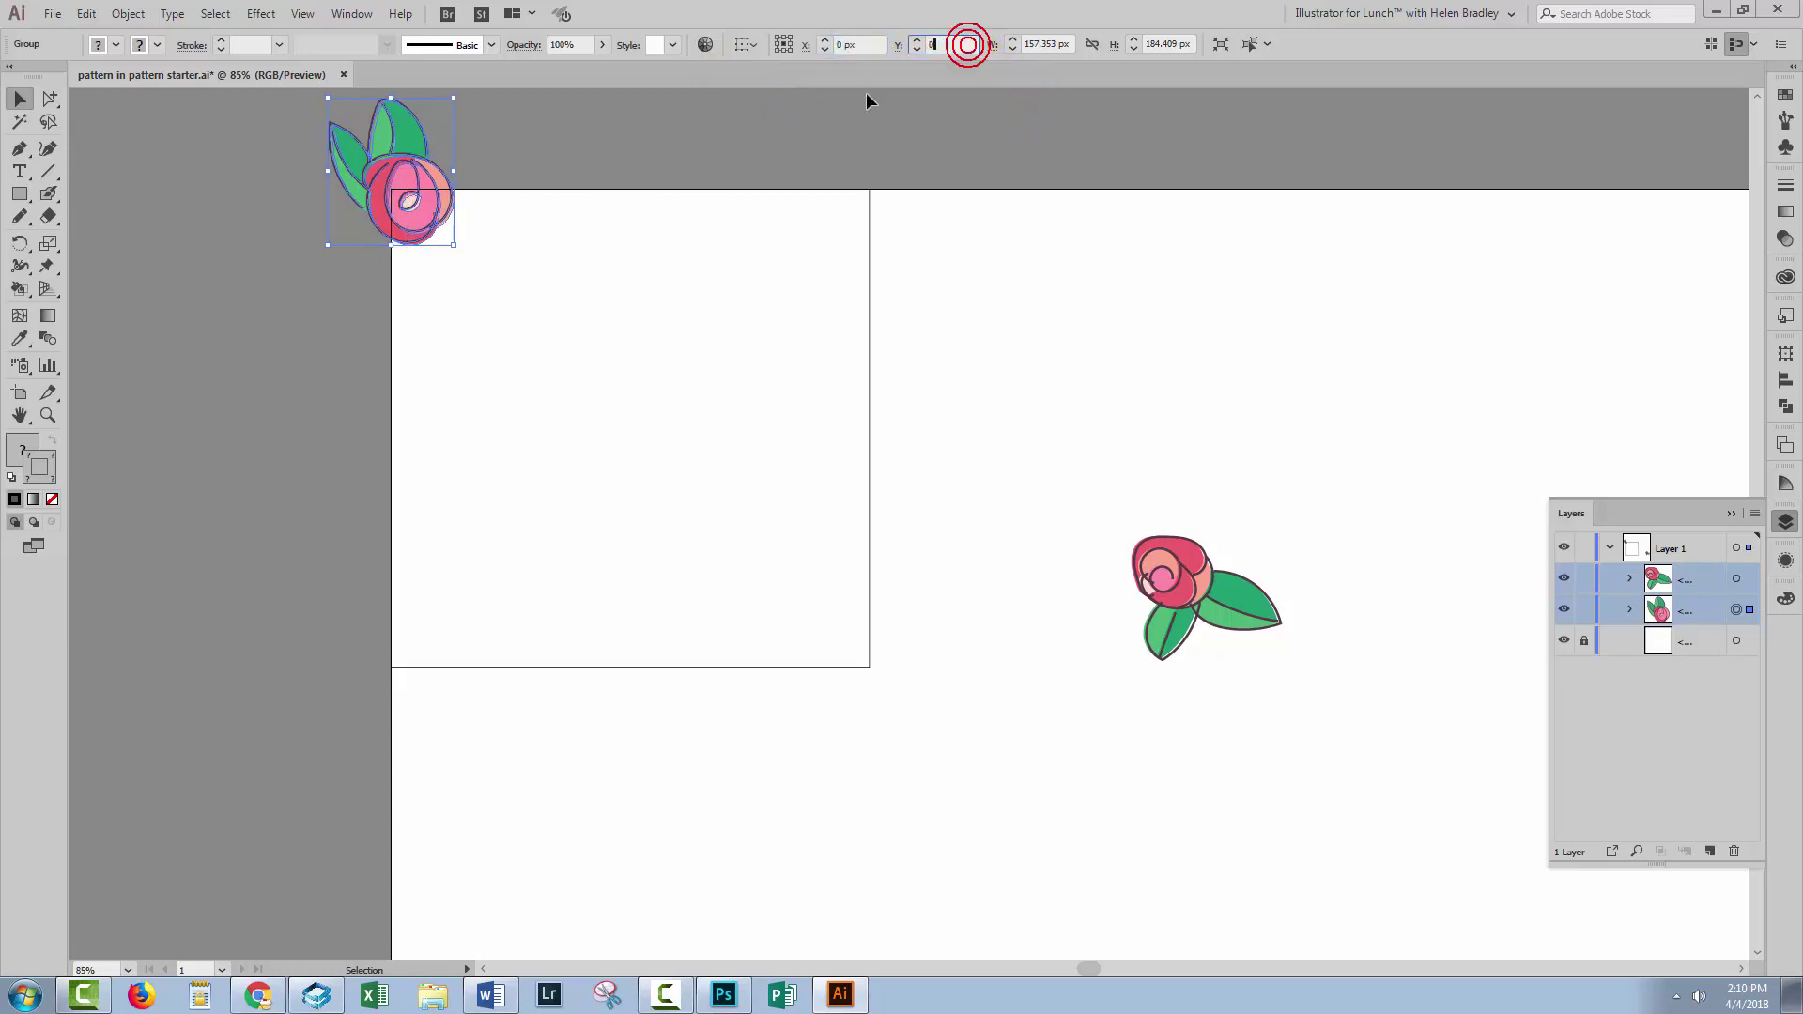
pyautogui.write('0')
pyautogui.press('Tab')
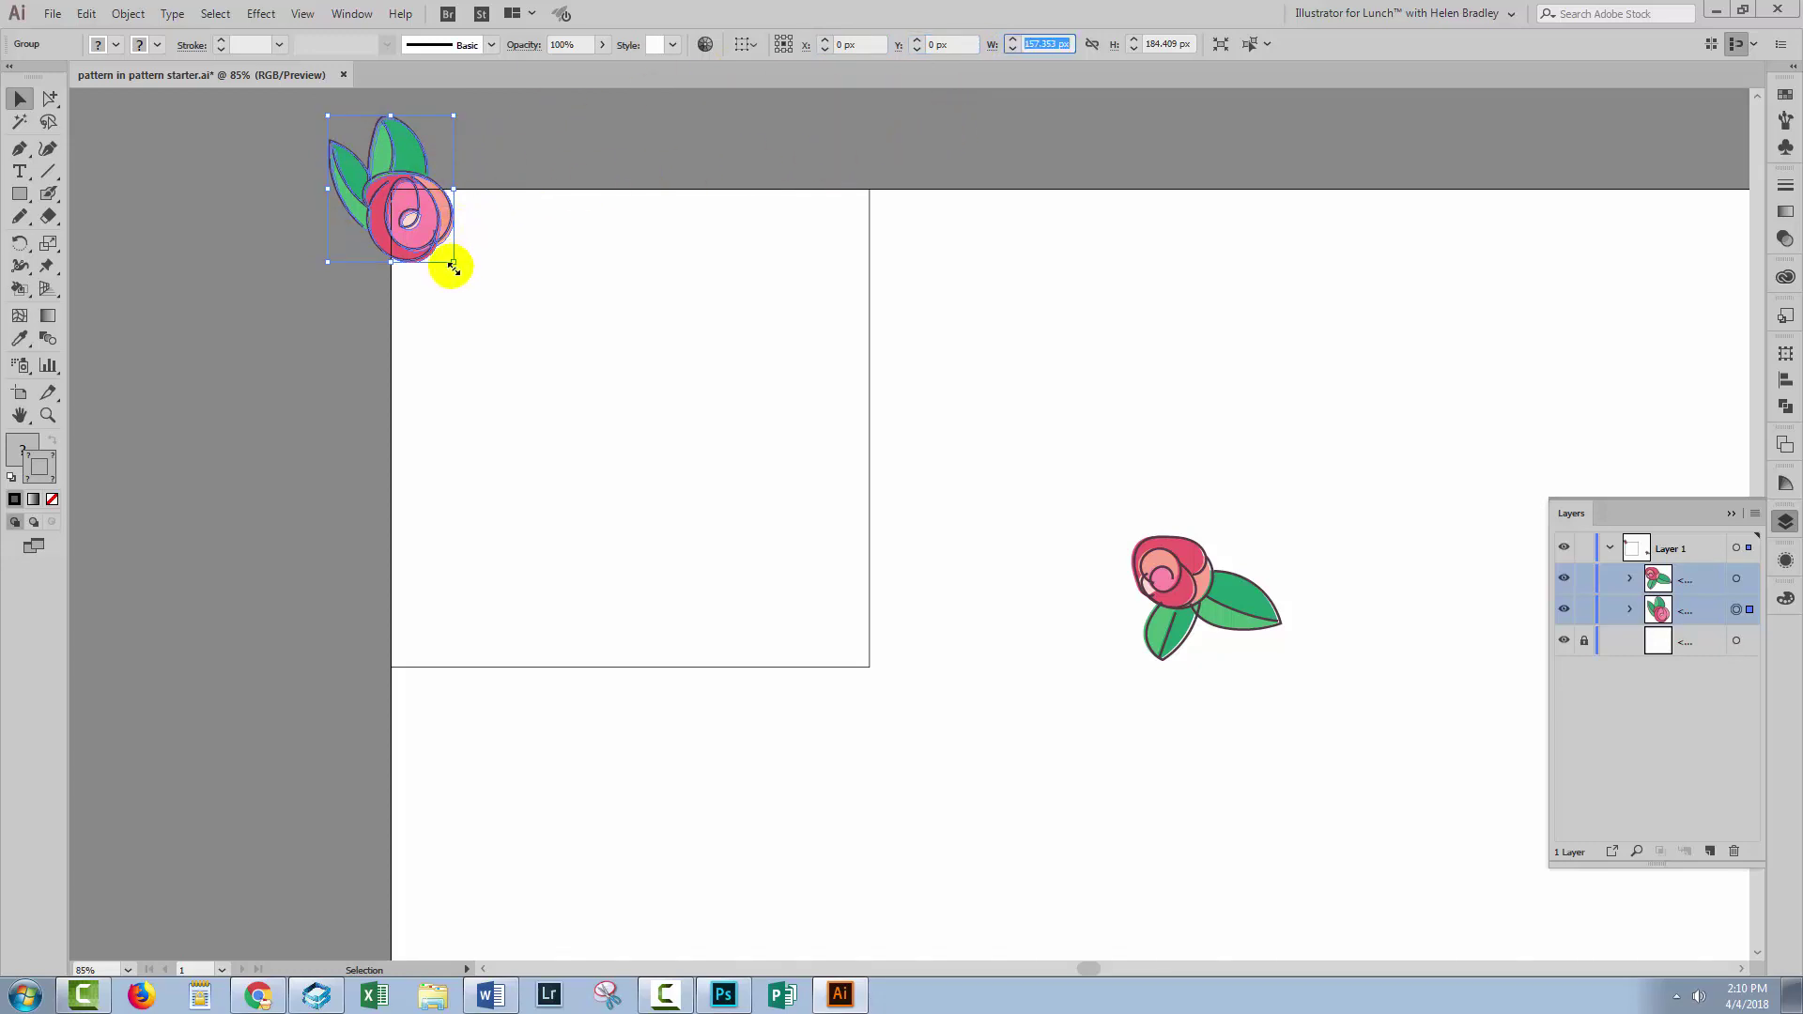
pyautogui.click(458, 301)
pyautogui.click(406, 212)
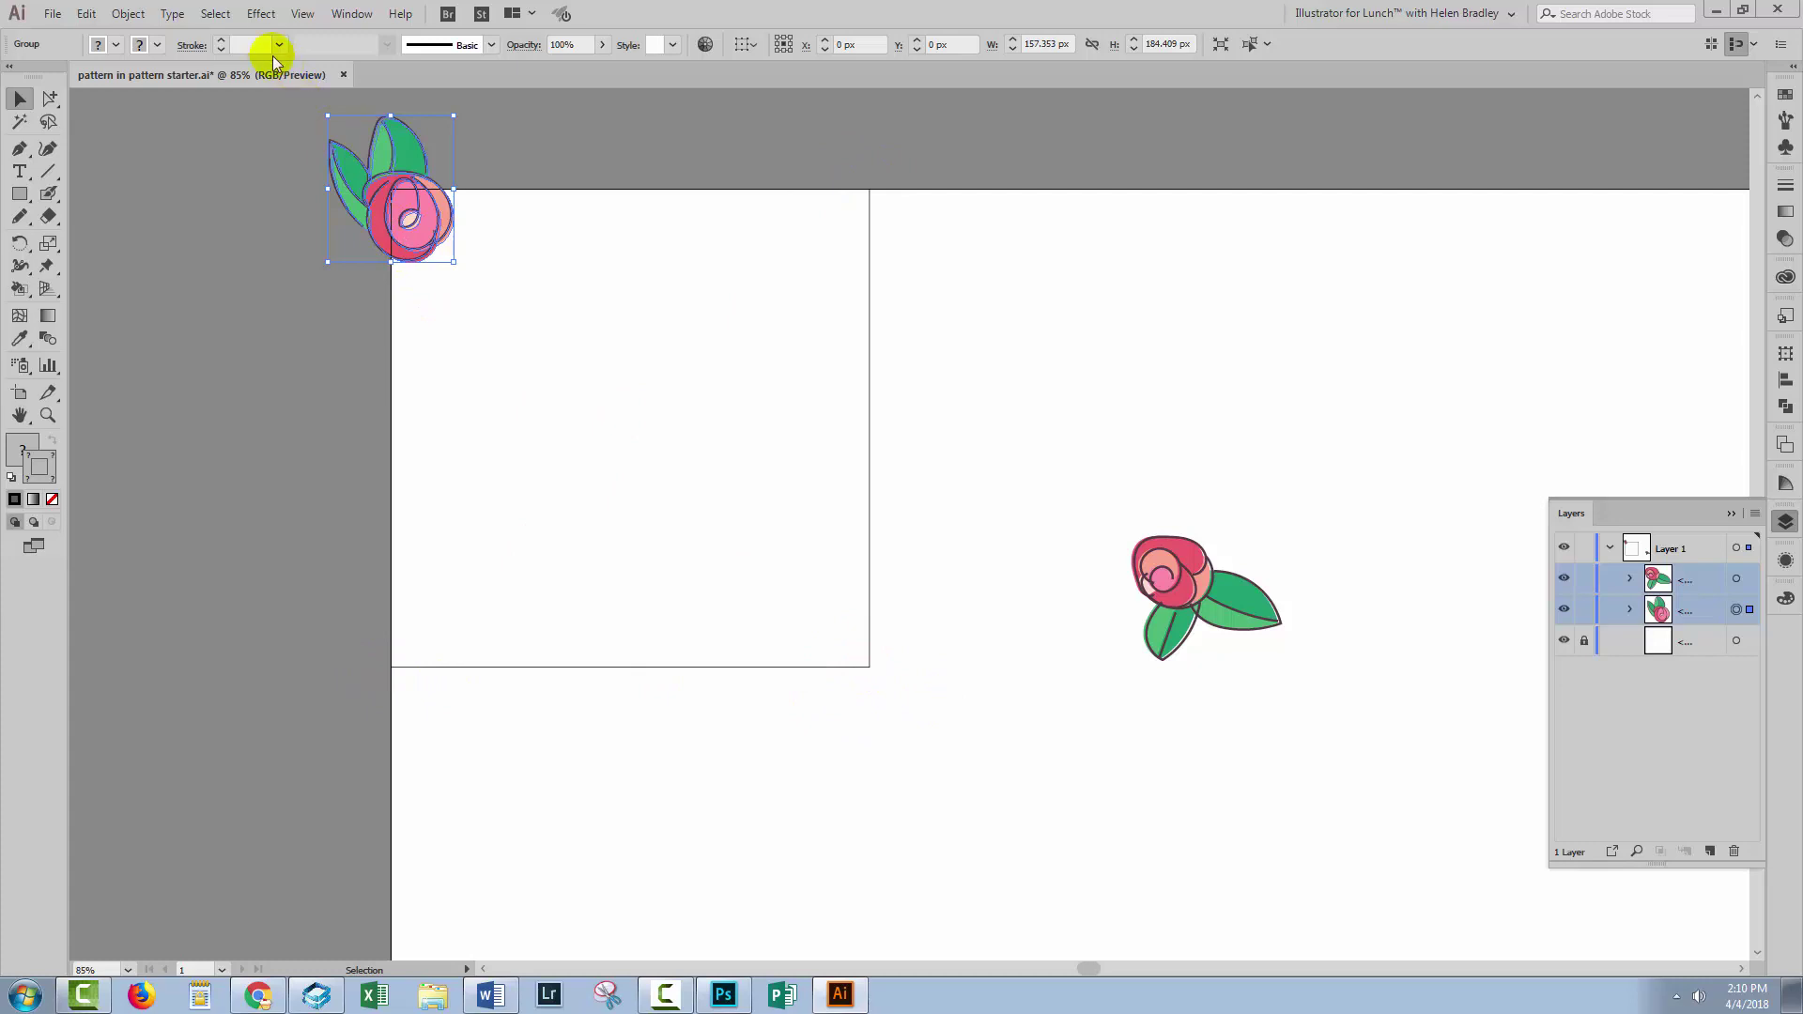
# - Copy the rose 600 px to the right with Transform > Move (H 600, V 0)
pyautogui.click(128, 15)
pyautogui.moveTo(141, 35)
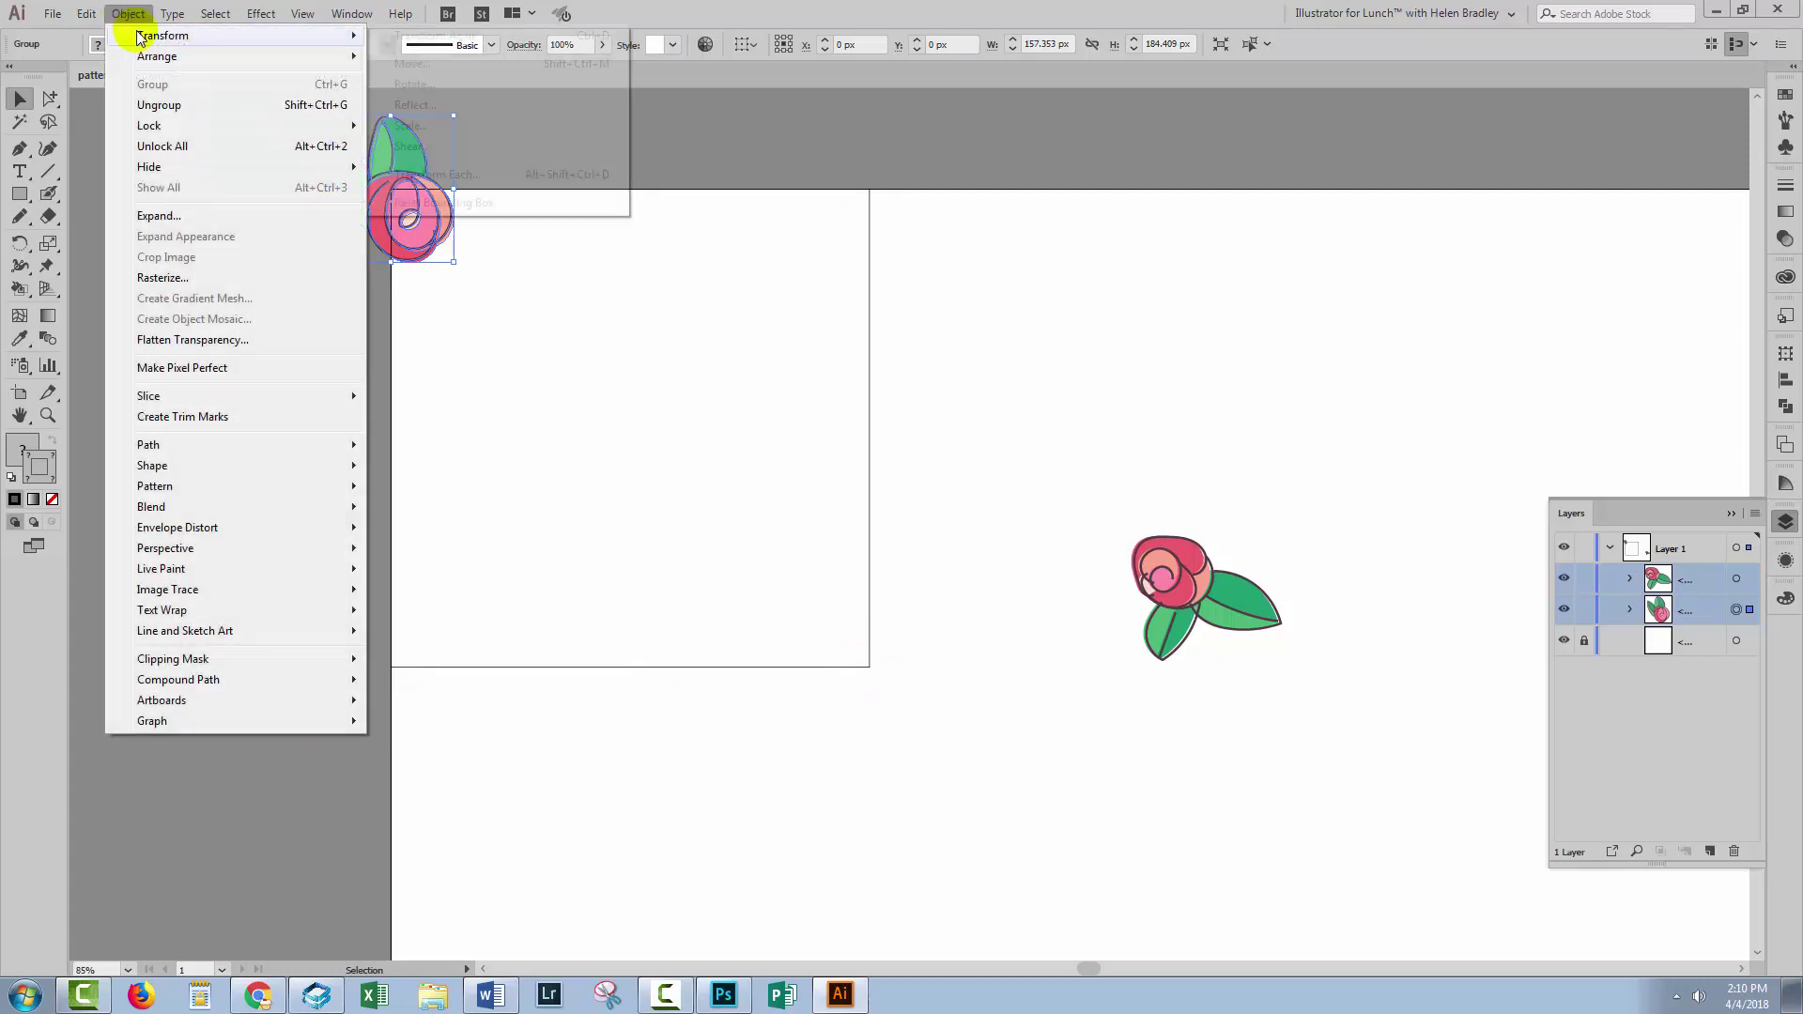
pyautogui.click(409, 64)
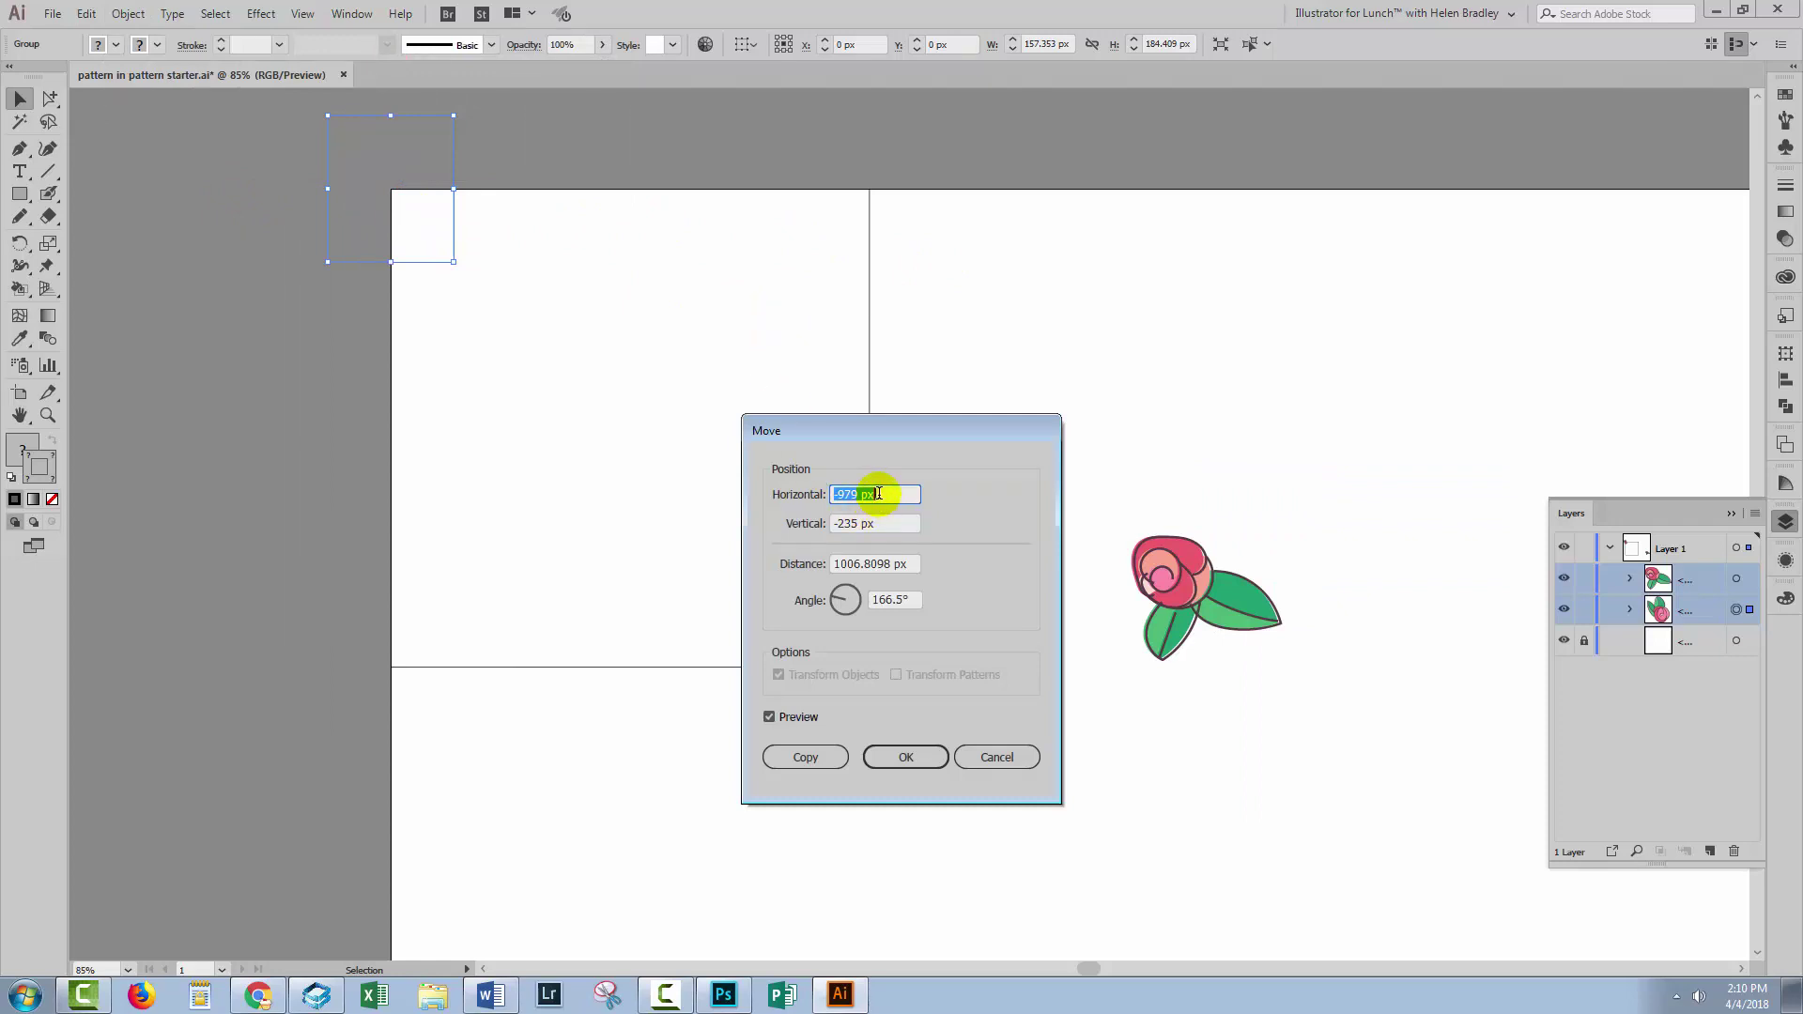
pyautogui.write('600')
pyautogui.press('Tab')
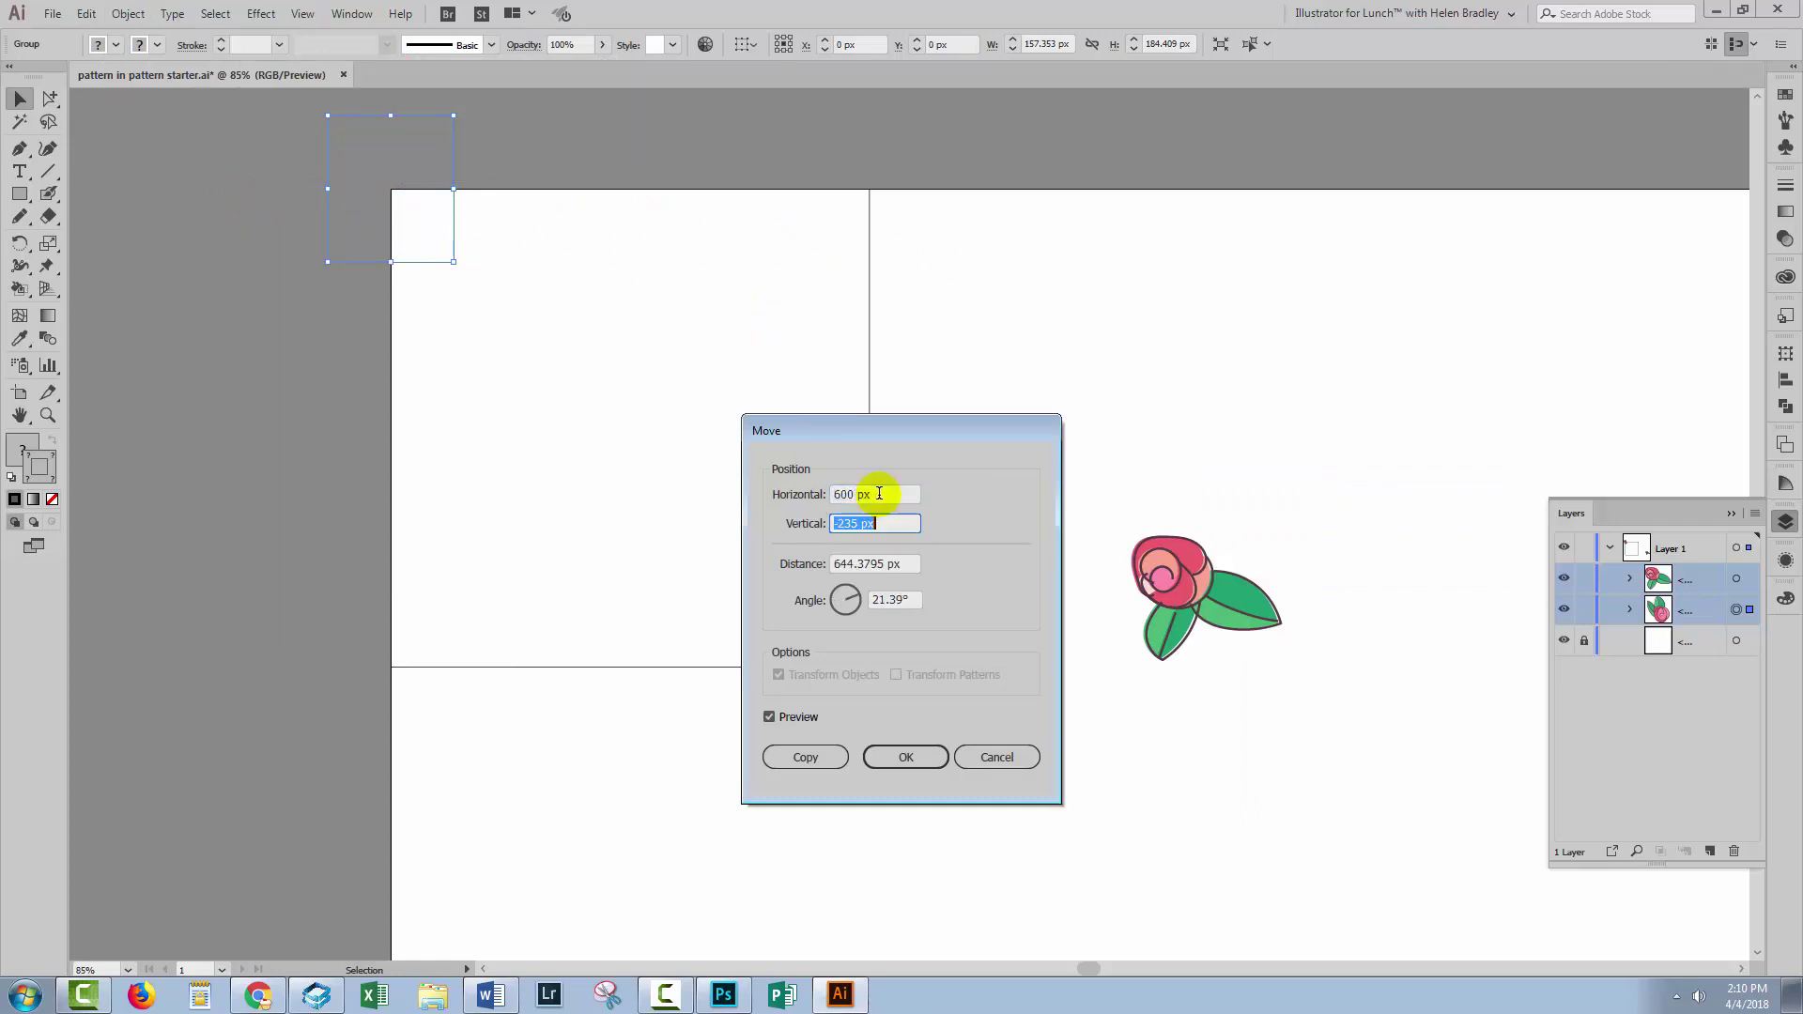
pyautogui.press('Tab')
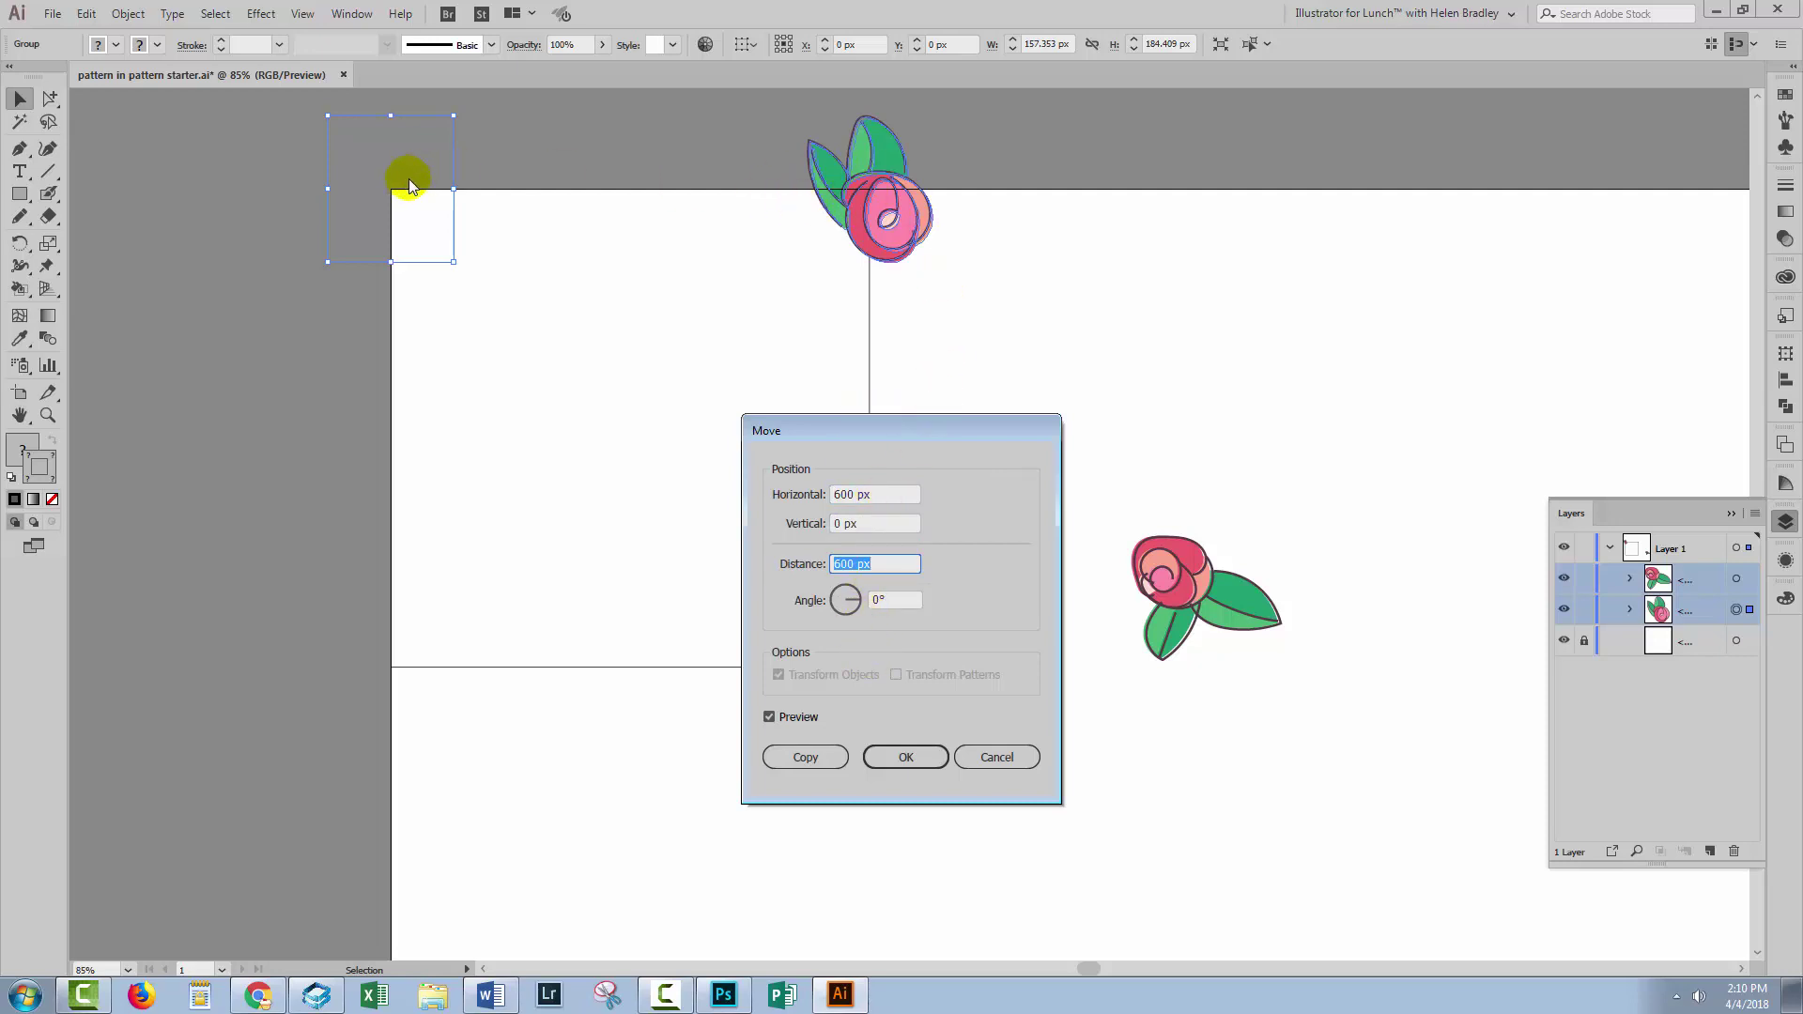
pyautogui.click(787, 757)
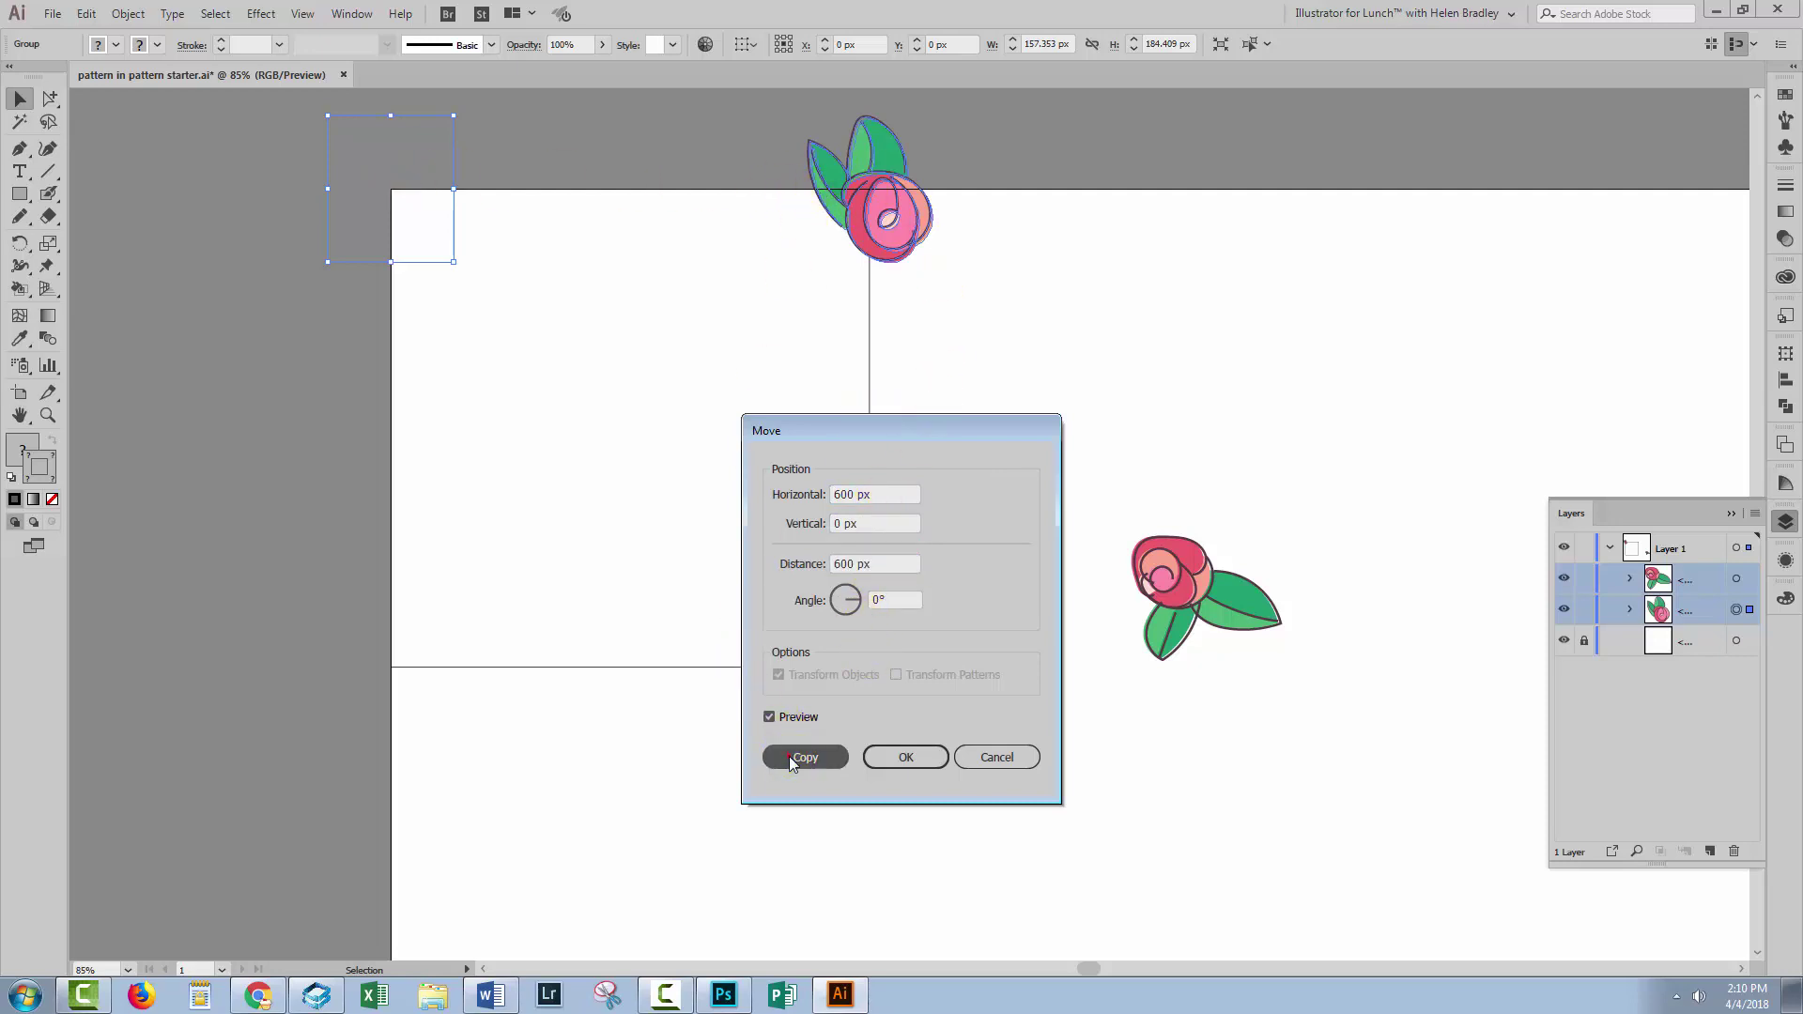
# - Copy both top roses 600 px down with Transform > Move (H 0, V 600)
pyautogui.keyDown('shift'); pyautogui.click(388, 165); pyautogui.keyUp('shift')
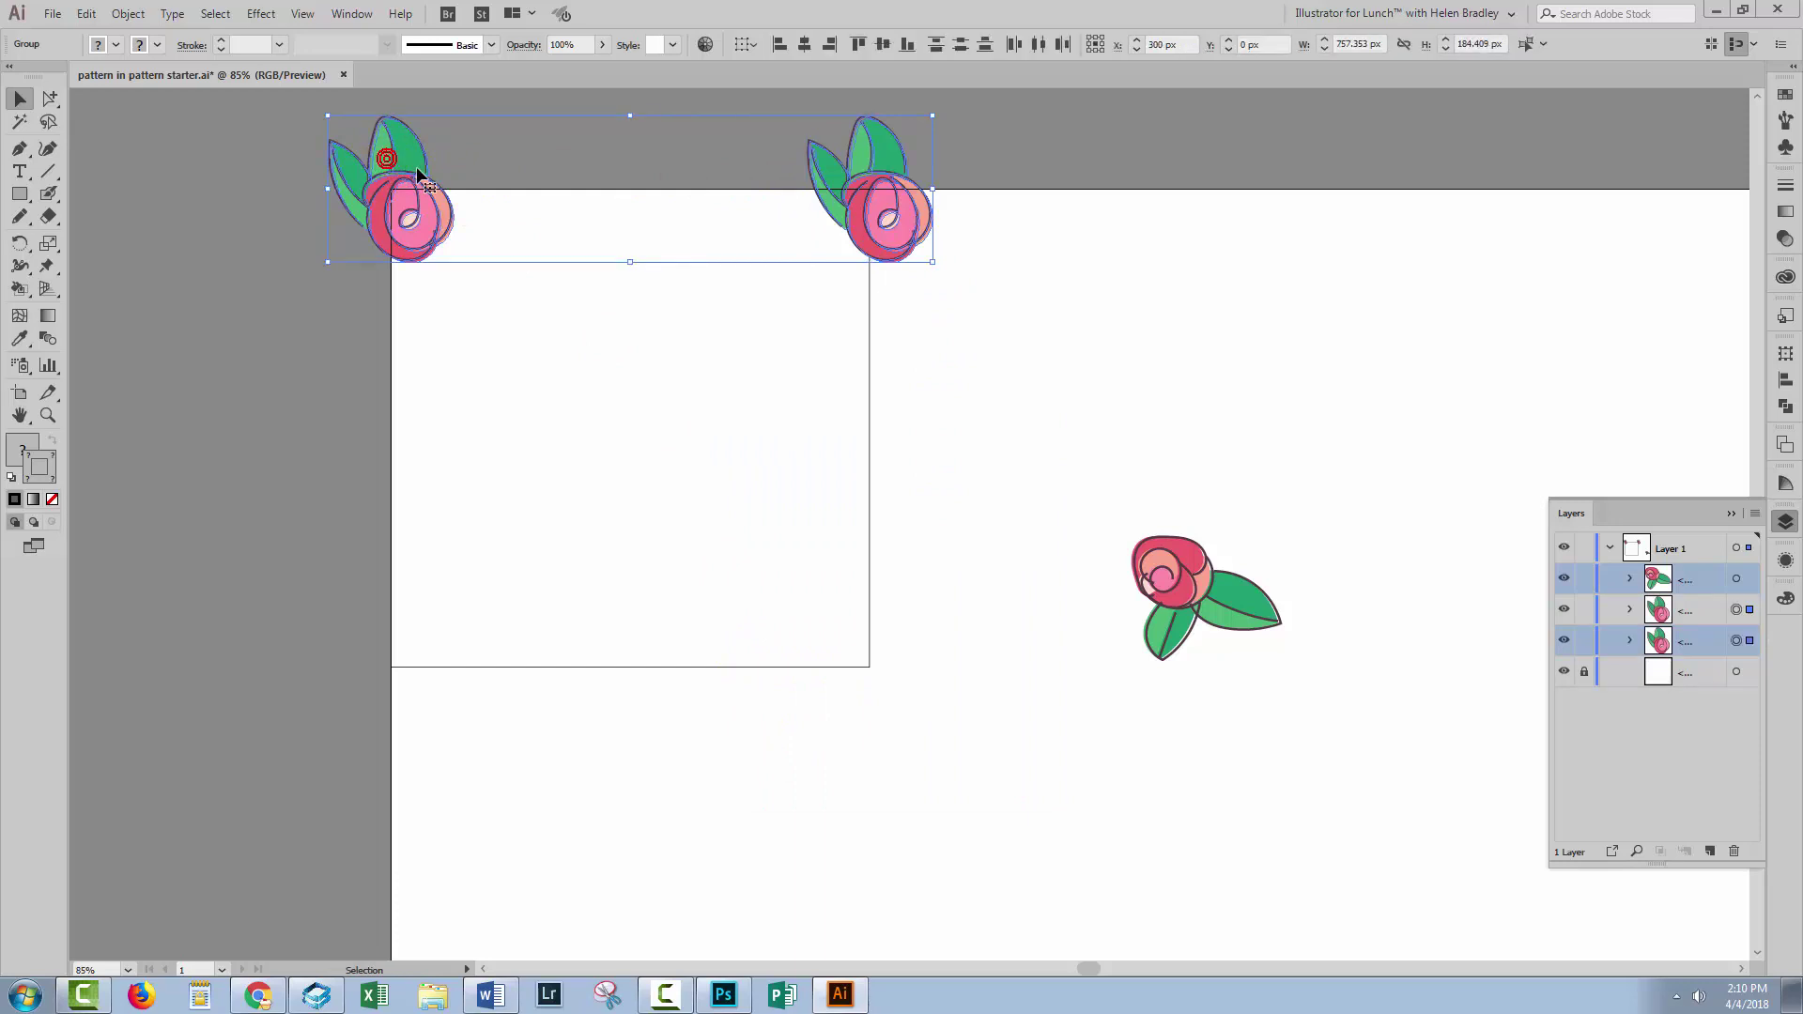
pyautogui.click(128, 13)
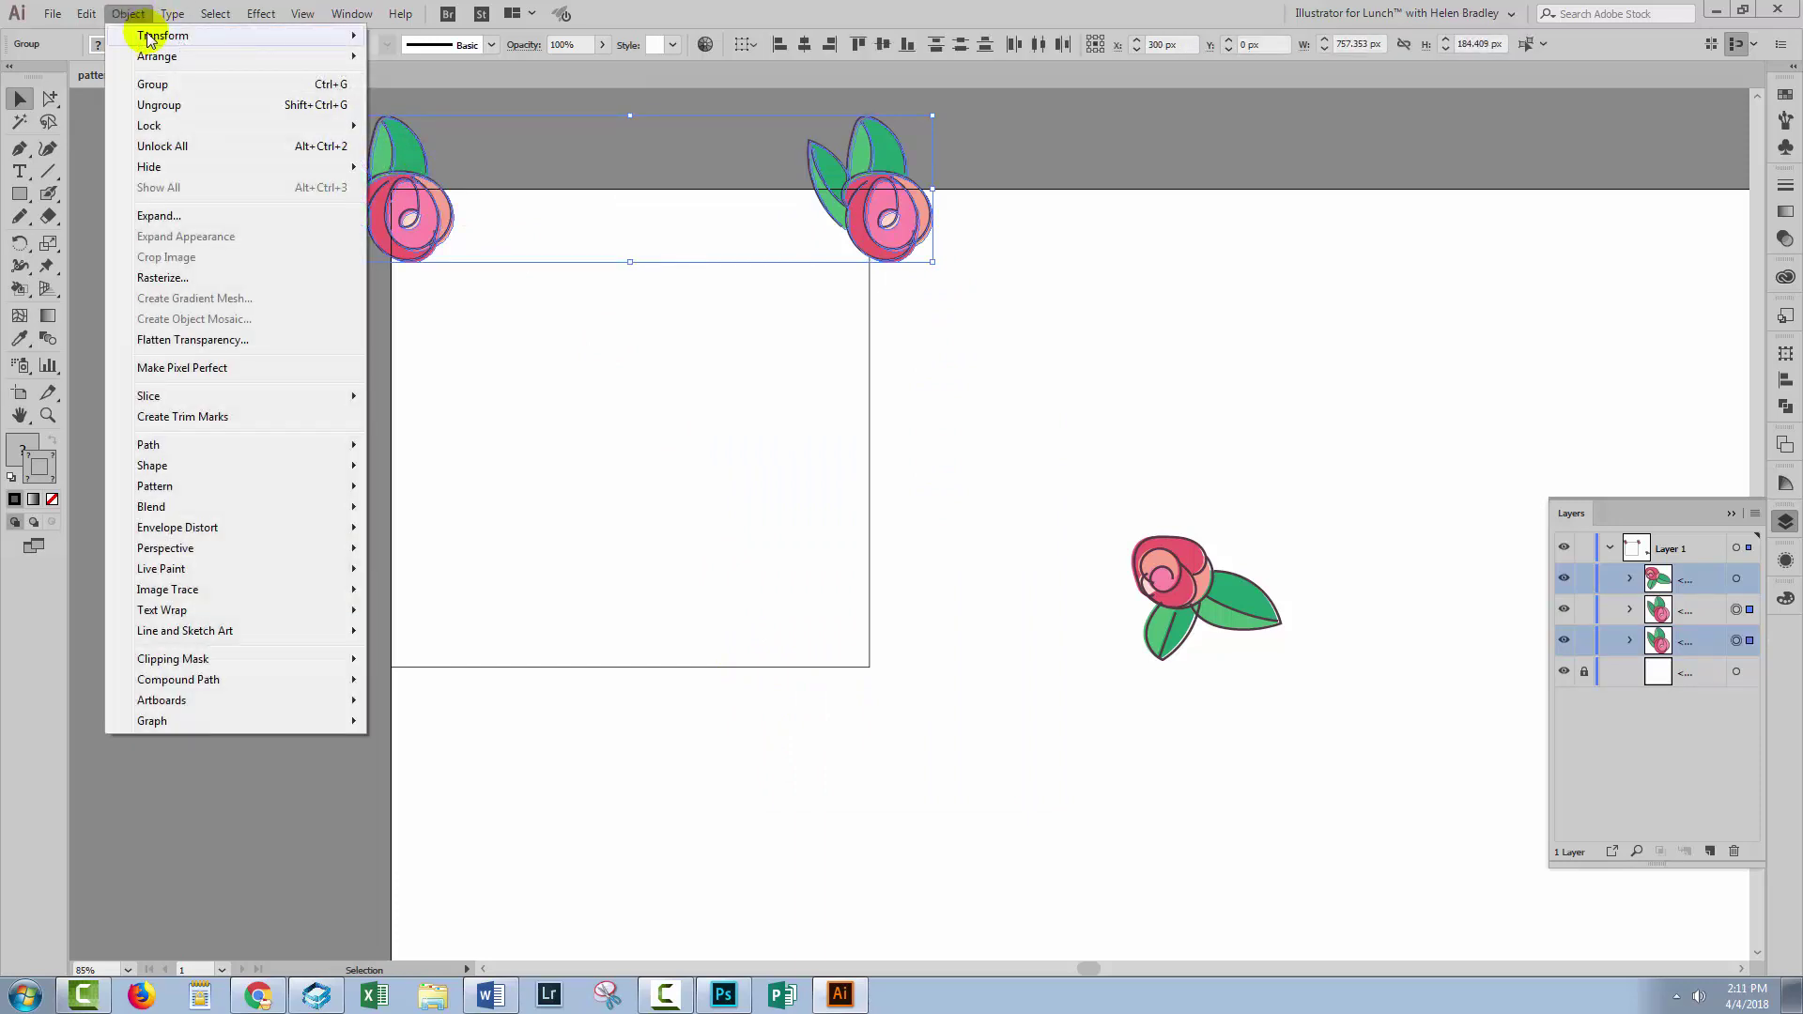
pyautogui.moveTo(160, 36)
pyautogui.click(404, 62)
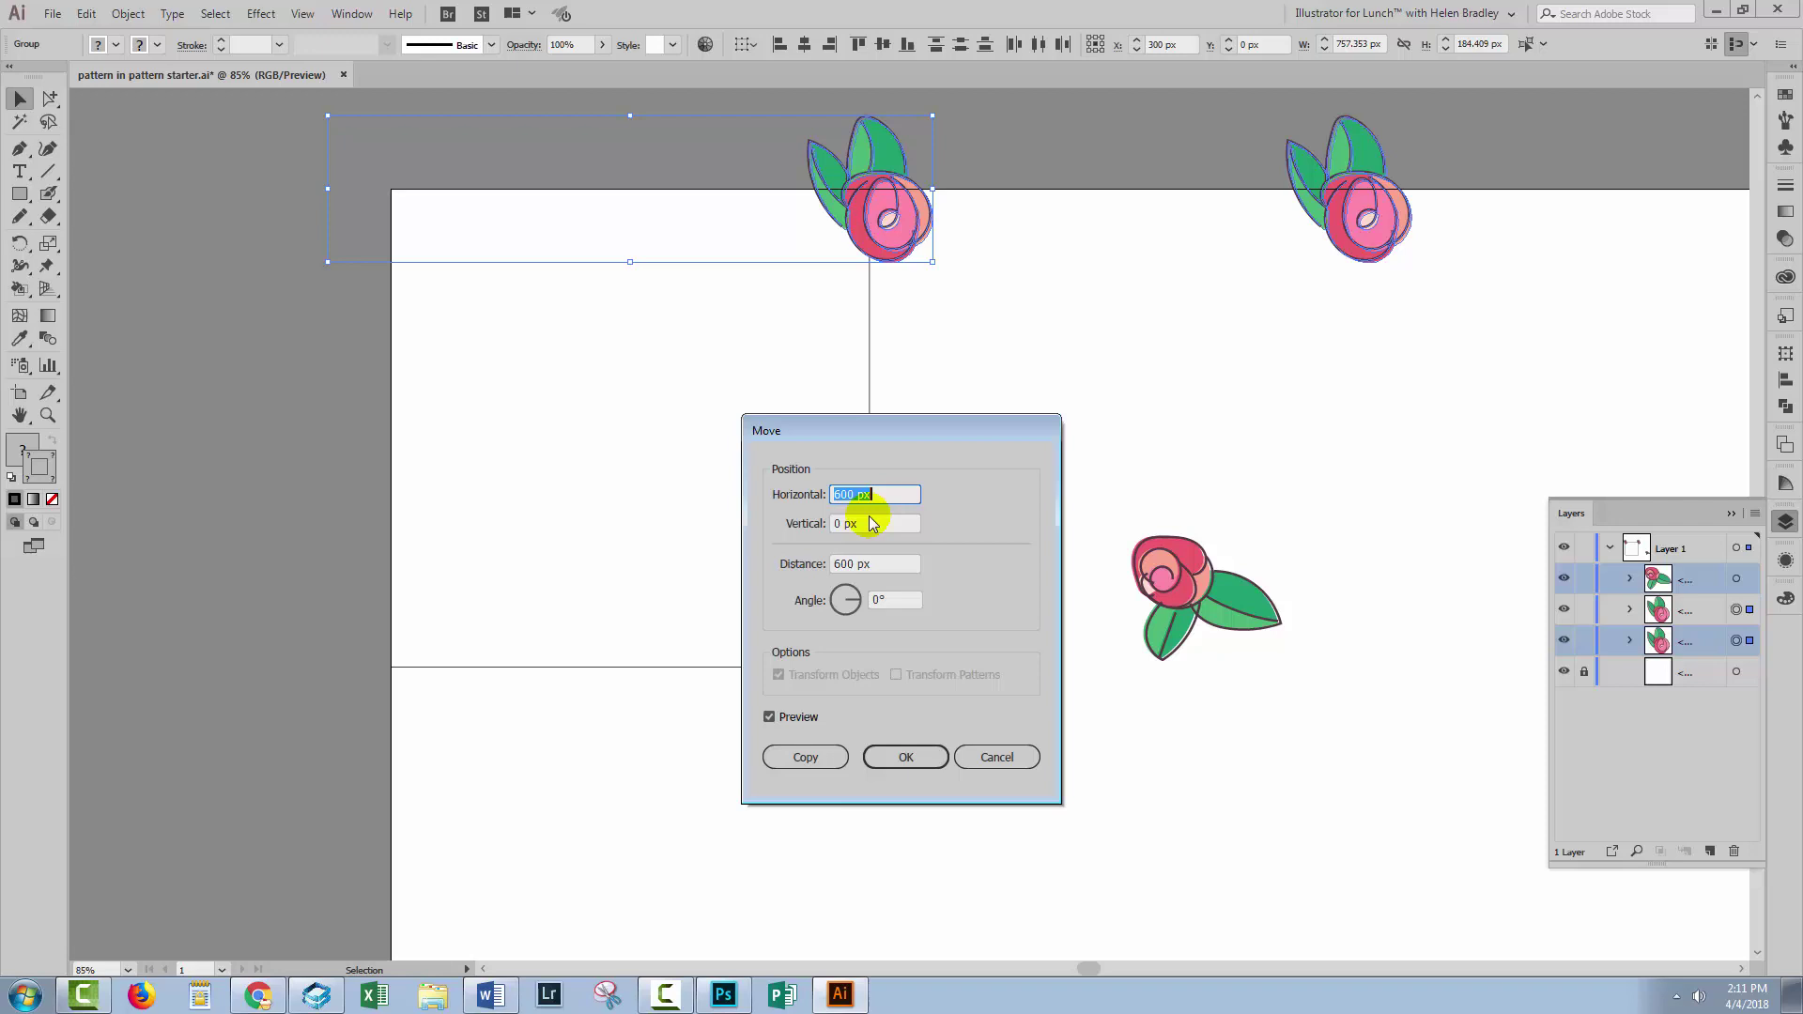
pyautogui.write('0')
pyautogui.press('Tab')
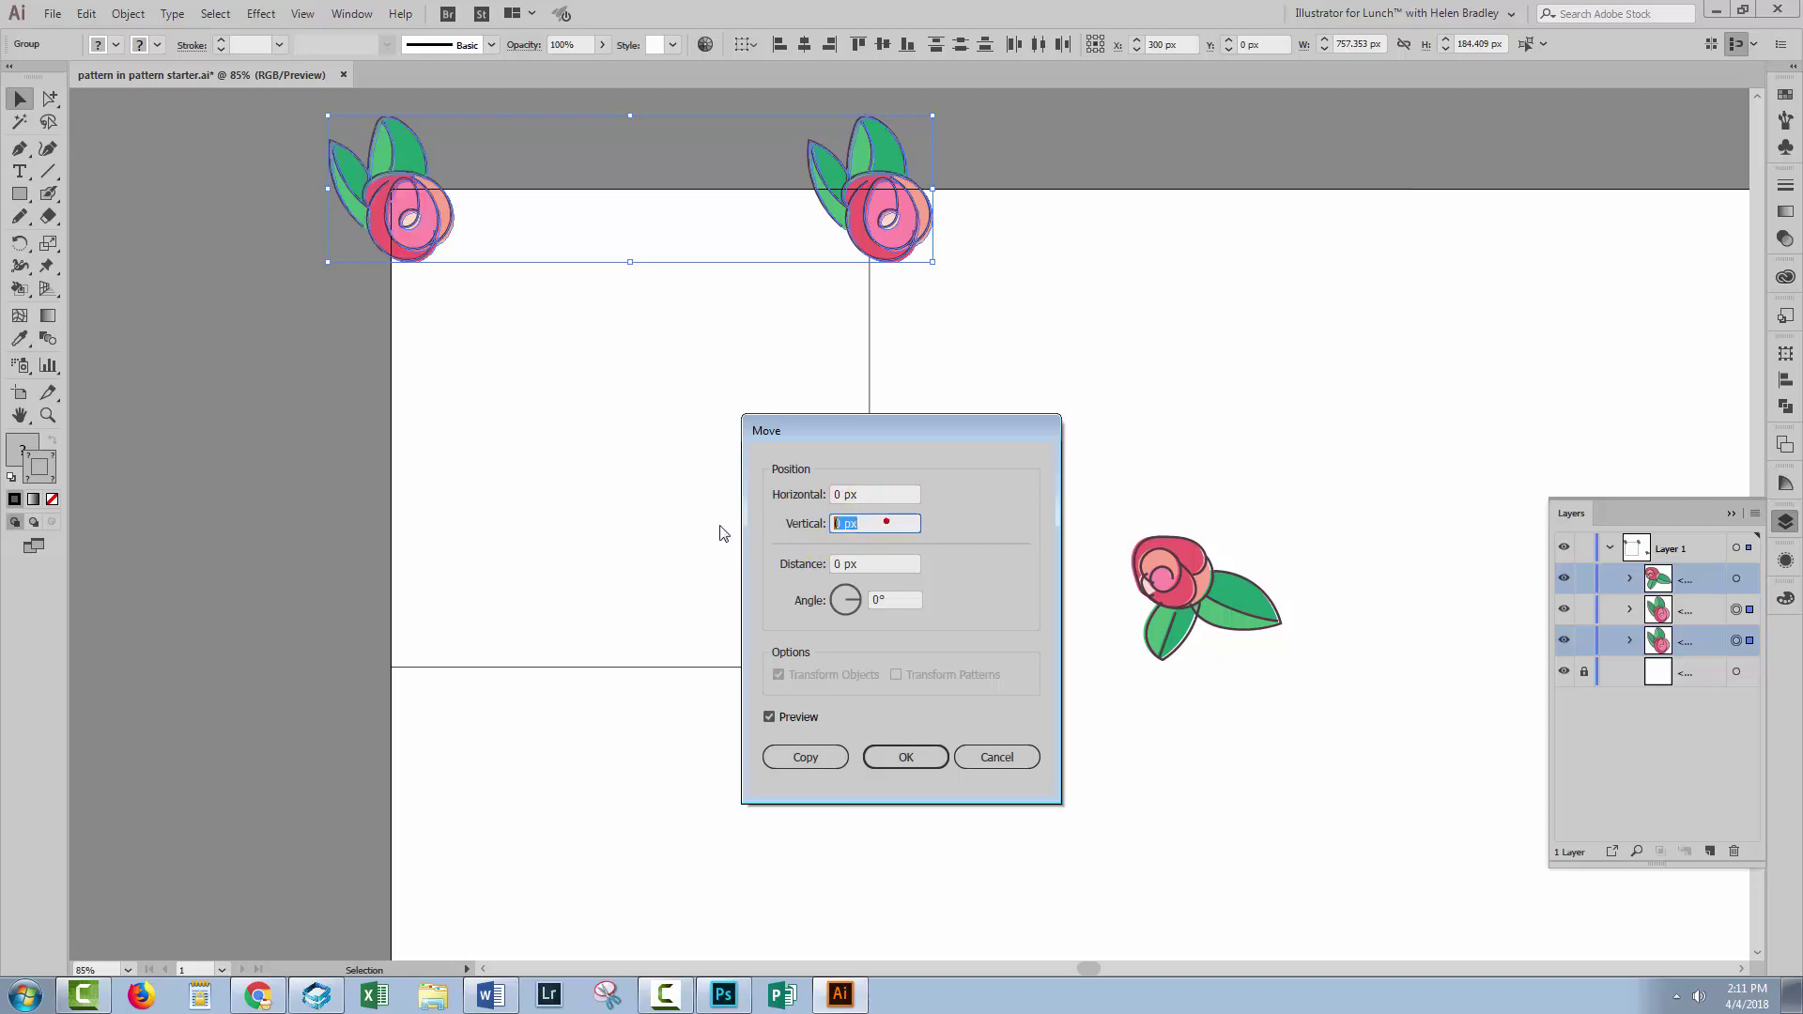
pyautogui.write('600')
pyautogui.press('Tab')
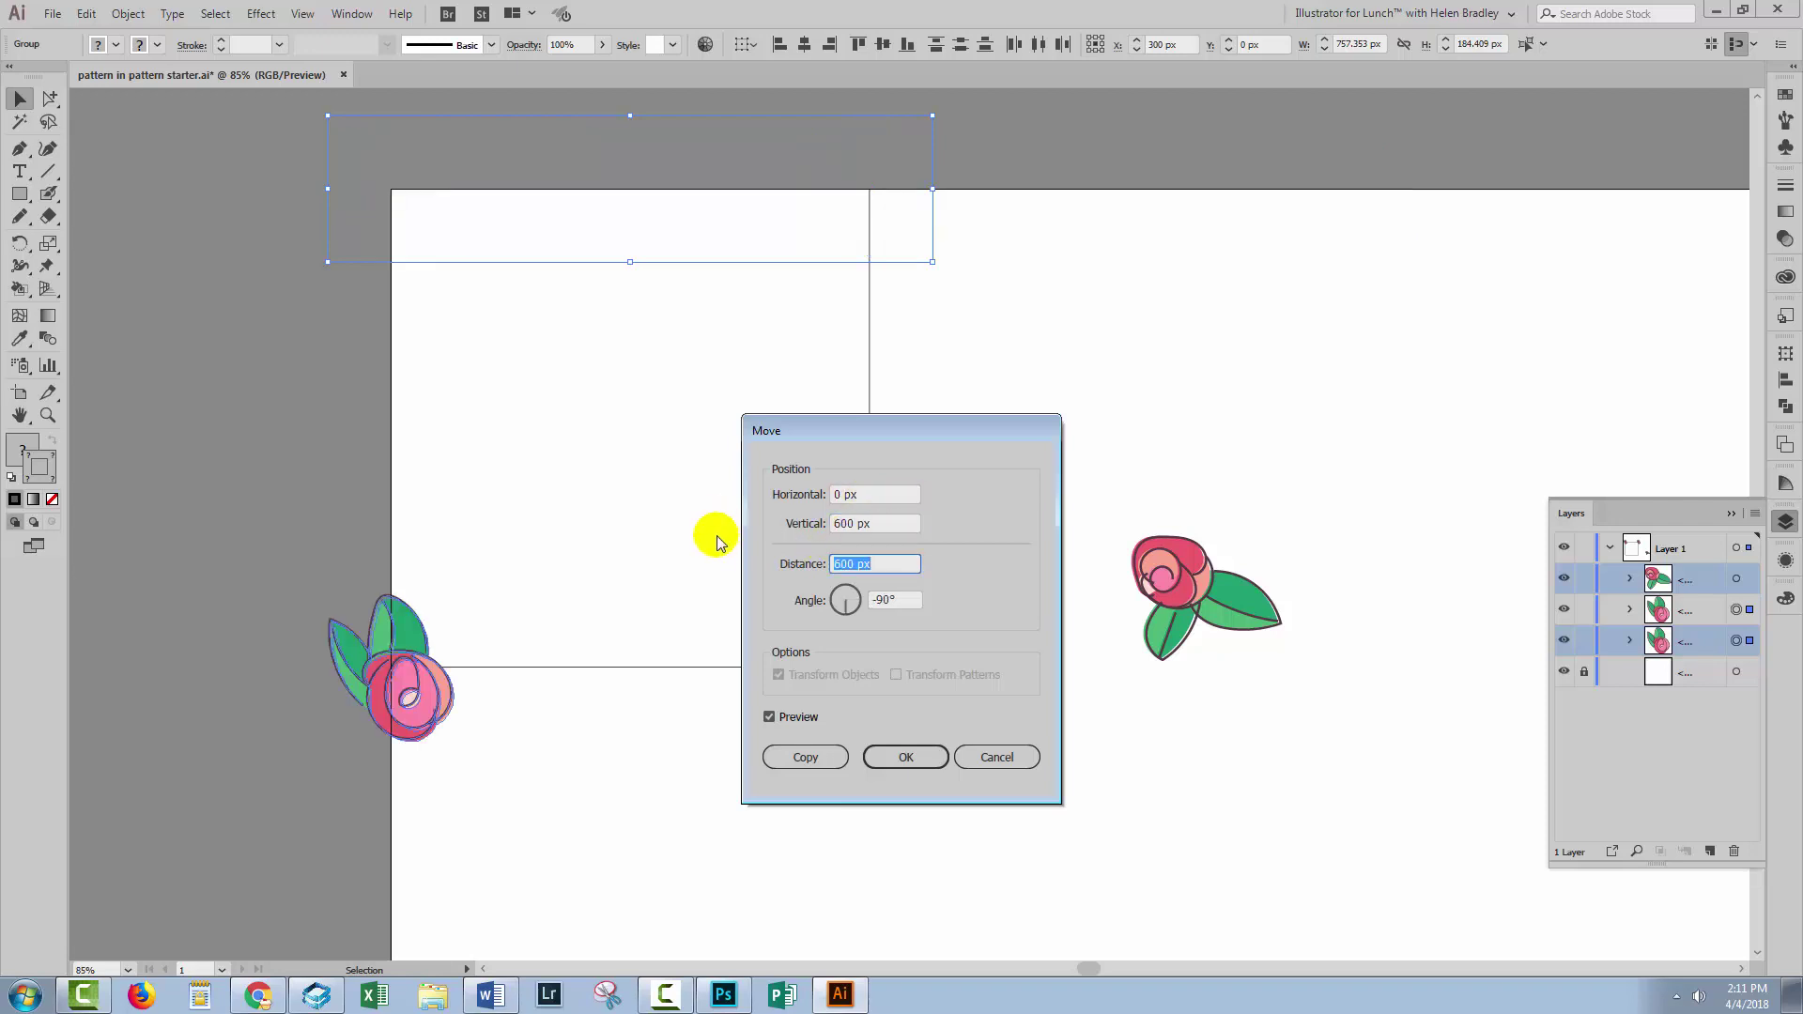
pyautogui.moveTo(877, 425); pyautogui.dragTo(1184, 434)
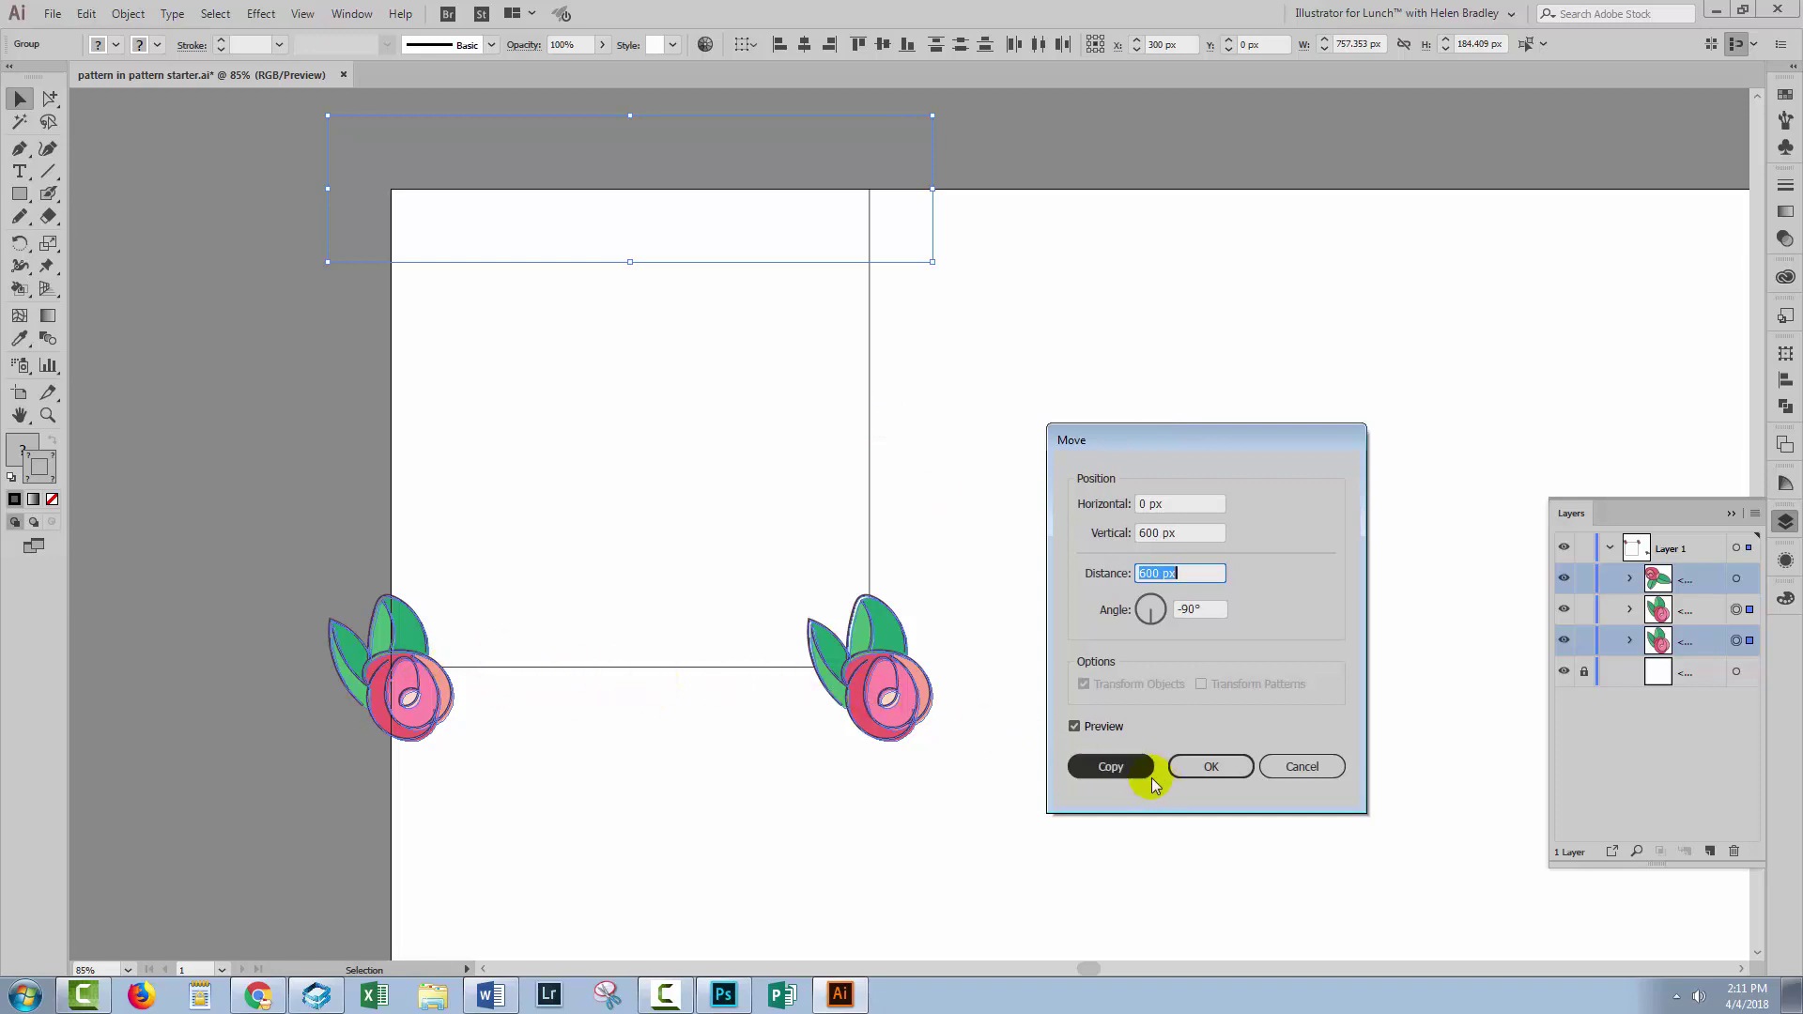
pyautogui.click(1110, 767)
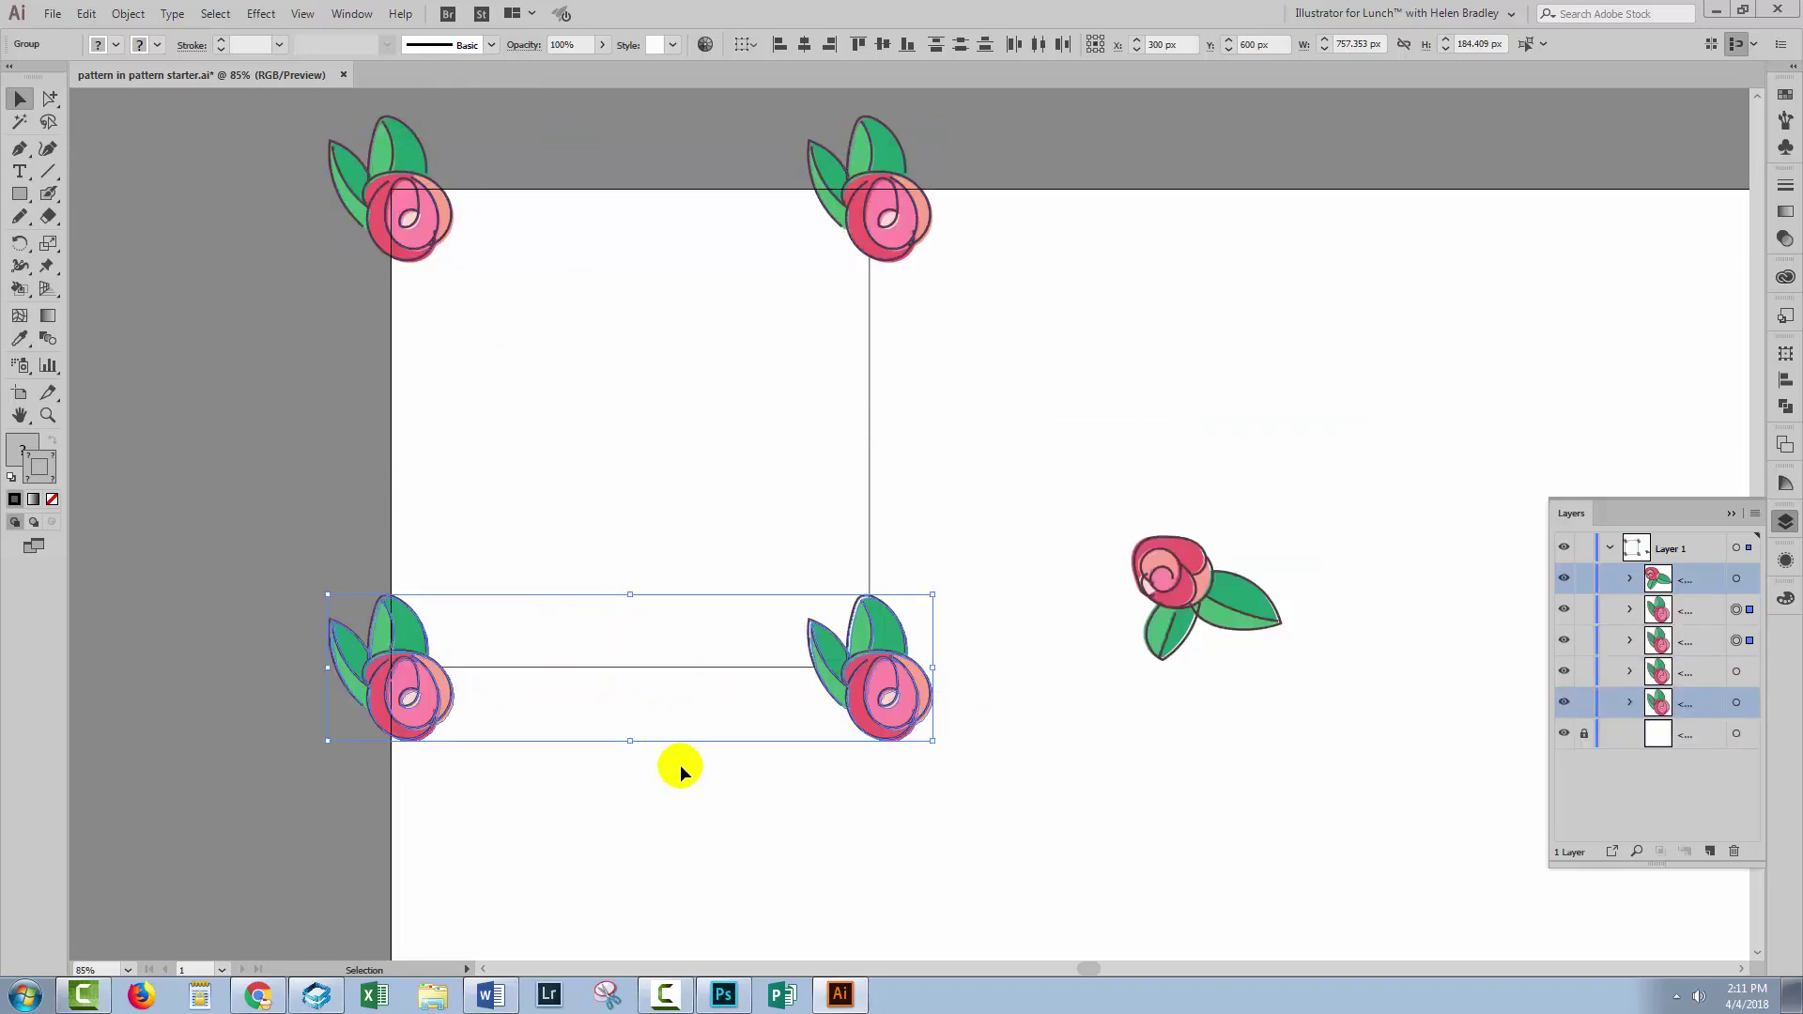
pyautogui.click(691, 844)
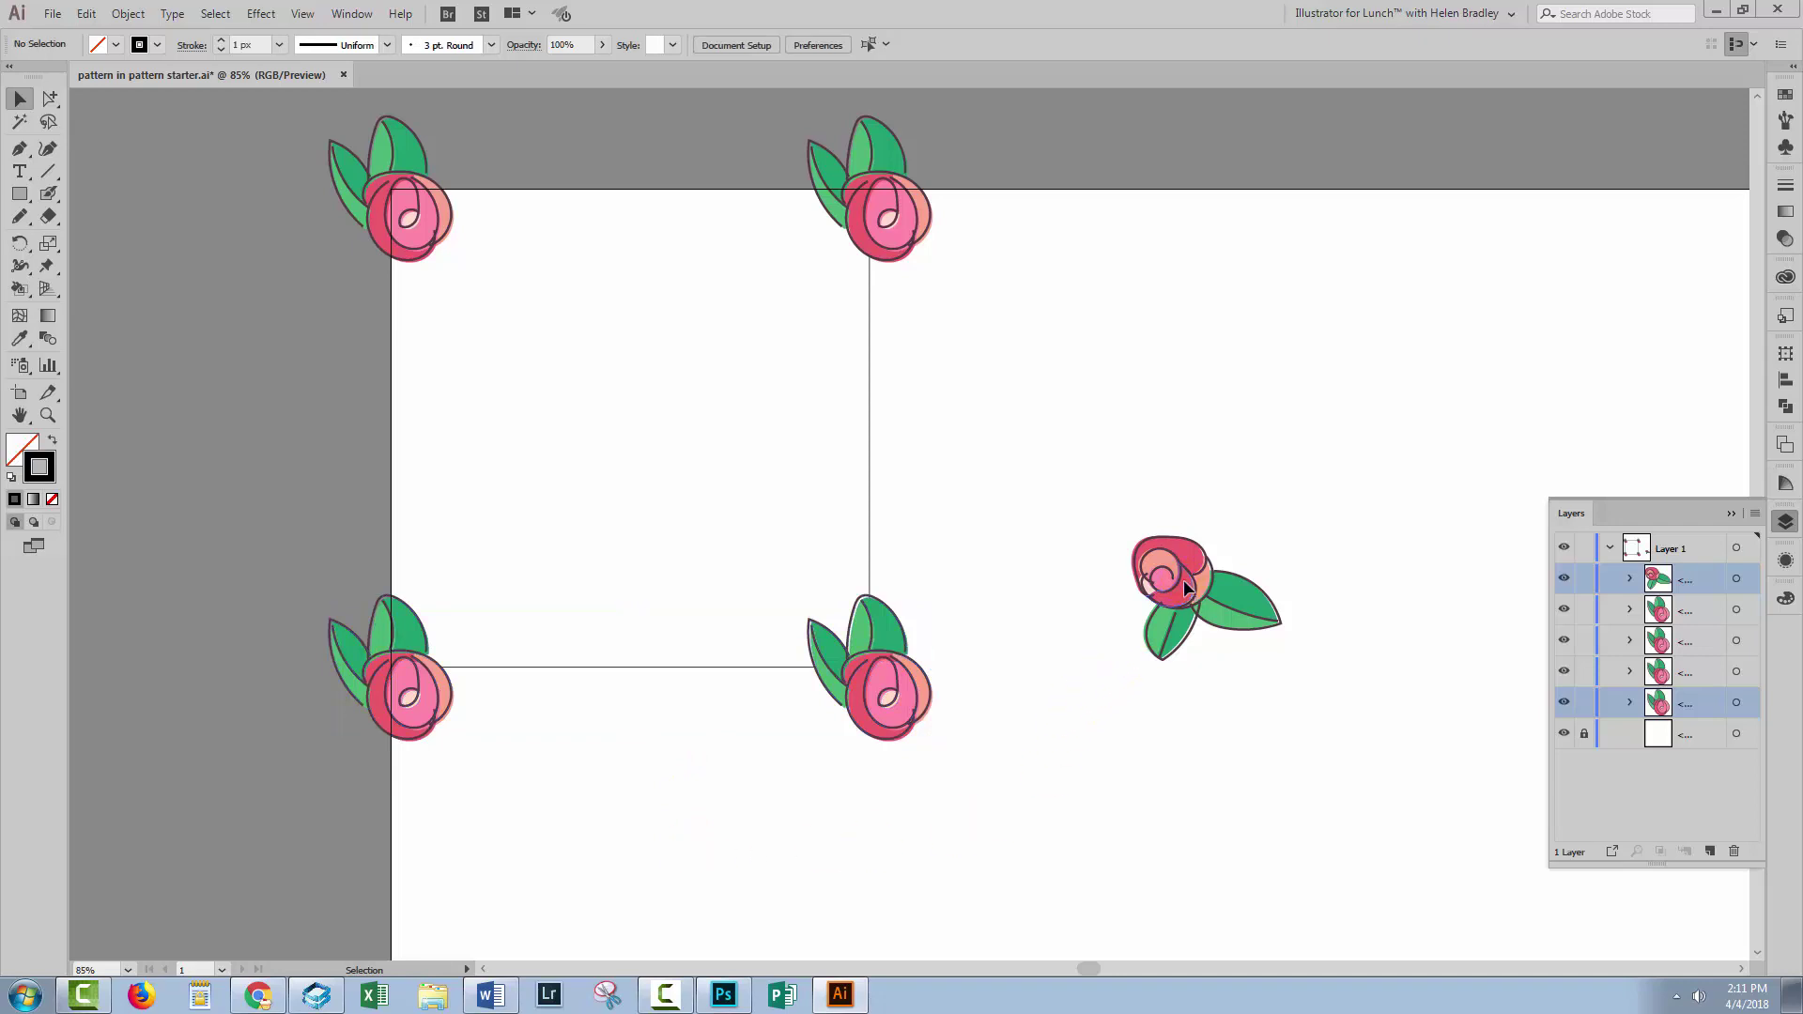
# - Place the loose rose inside the tile at X 300 px, Y 300 px
pyautogui.moveTo(1183, 579); pyautogui.dragTo(626, 411)
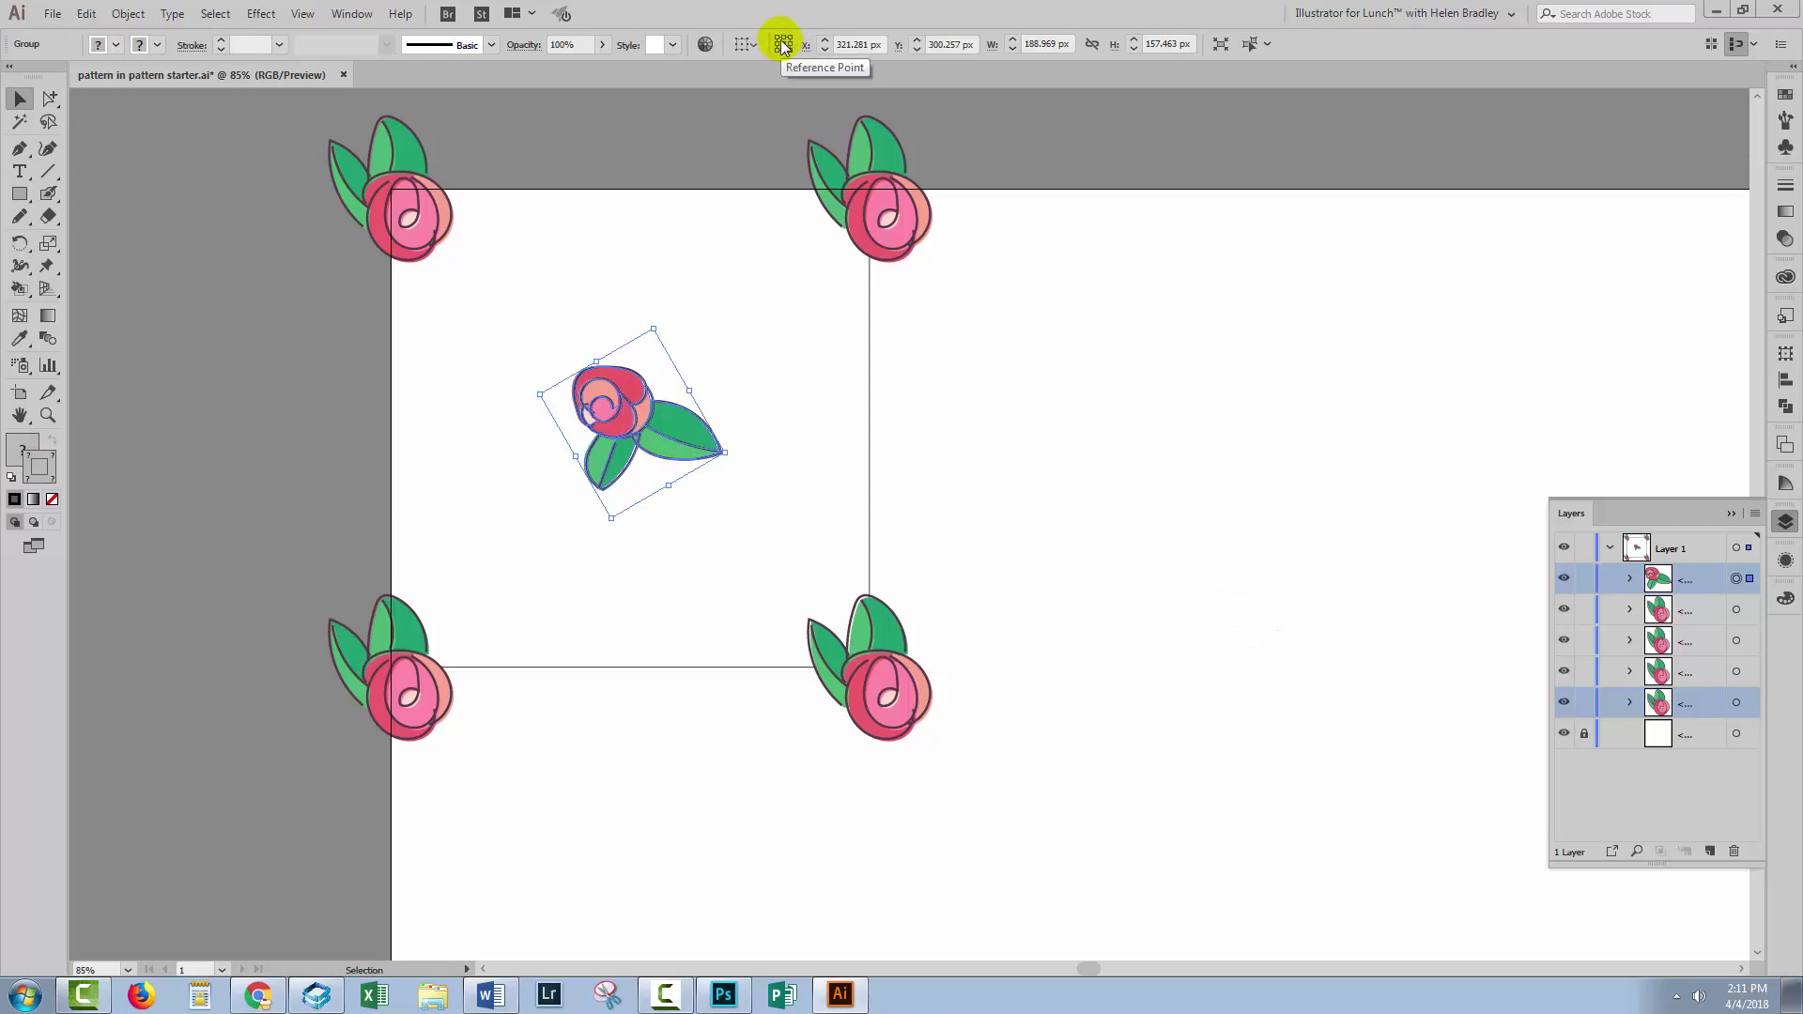
pyautogui.click(864, 44)
pyautogui.write('300')
pyautogui.press('Tab')
pyautogui.write('300')
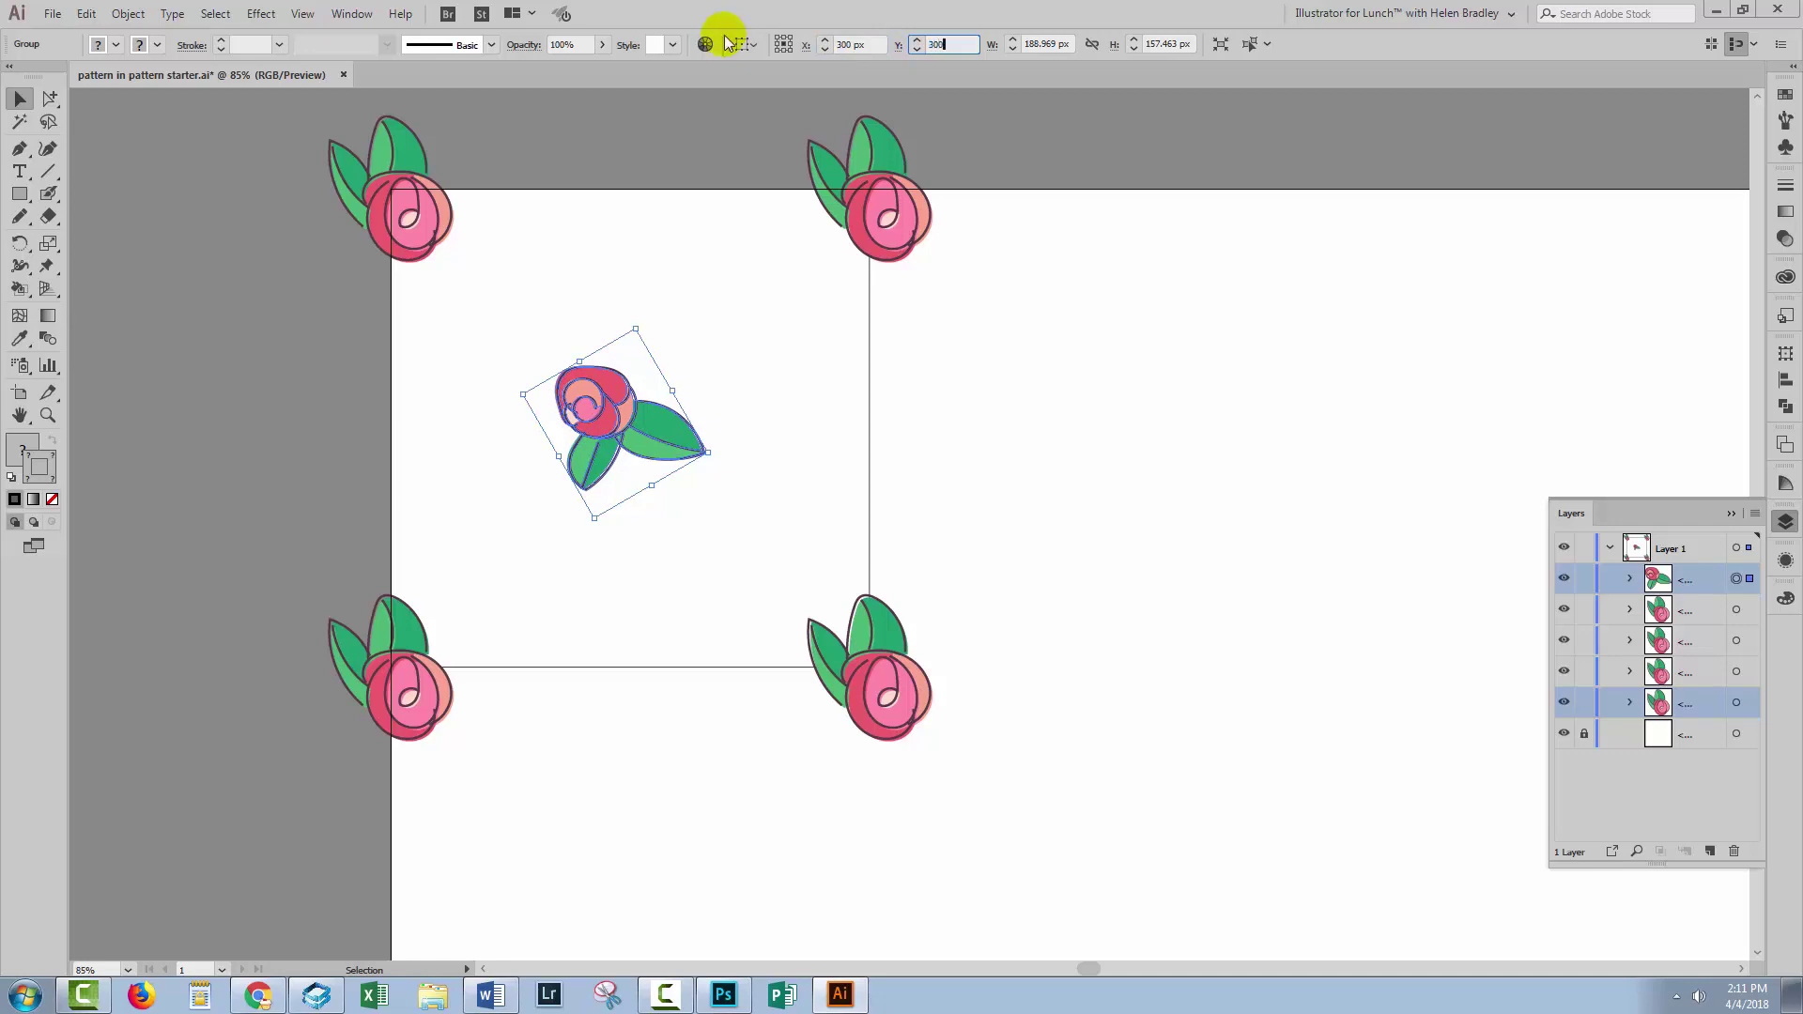
pyautogui.press('Tab')
# - Lock all the rose layers in a floating Layers panel
pyautogui.click(1066, 404)
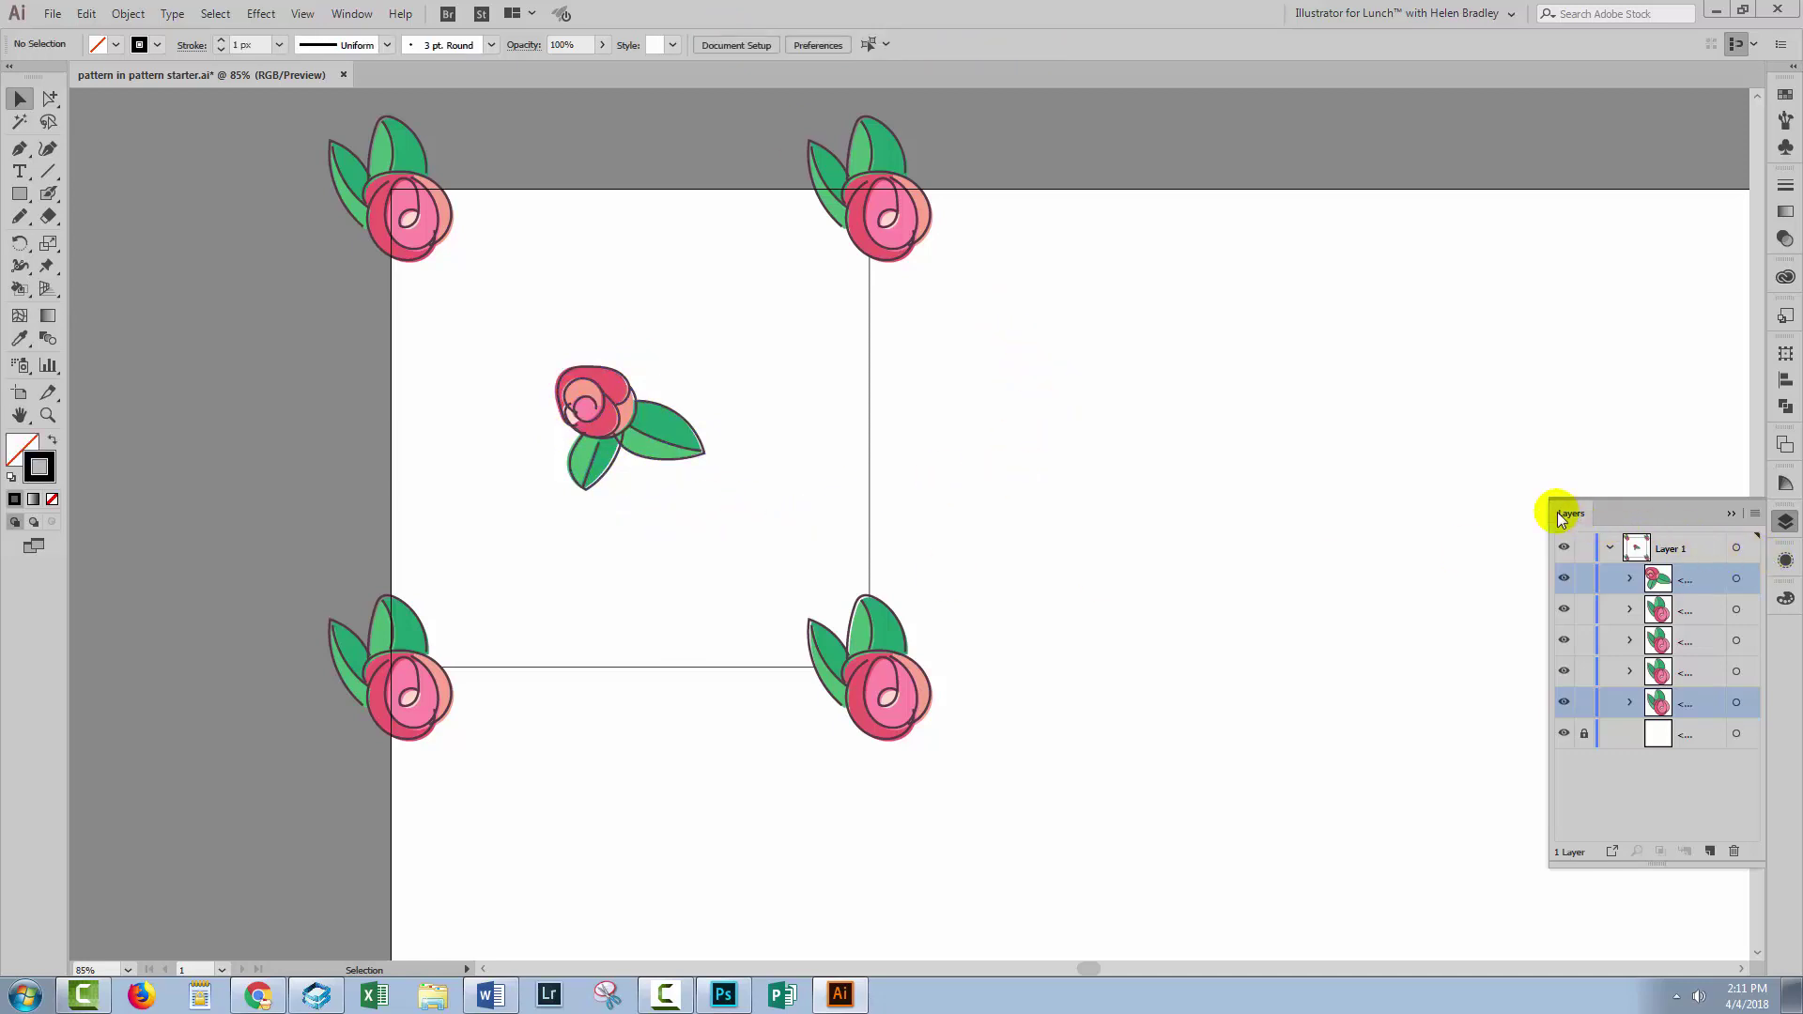
pyautogui.moveTo(1557, 511); pyautogui.dragTo(1357, 472)
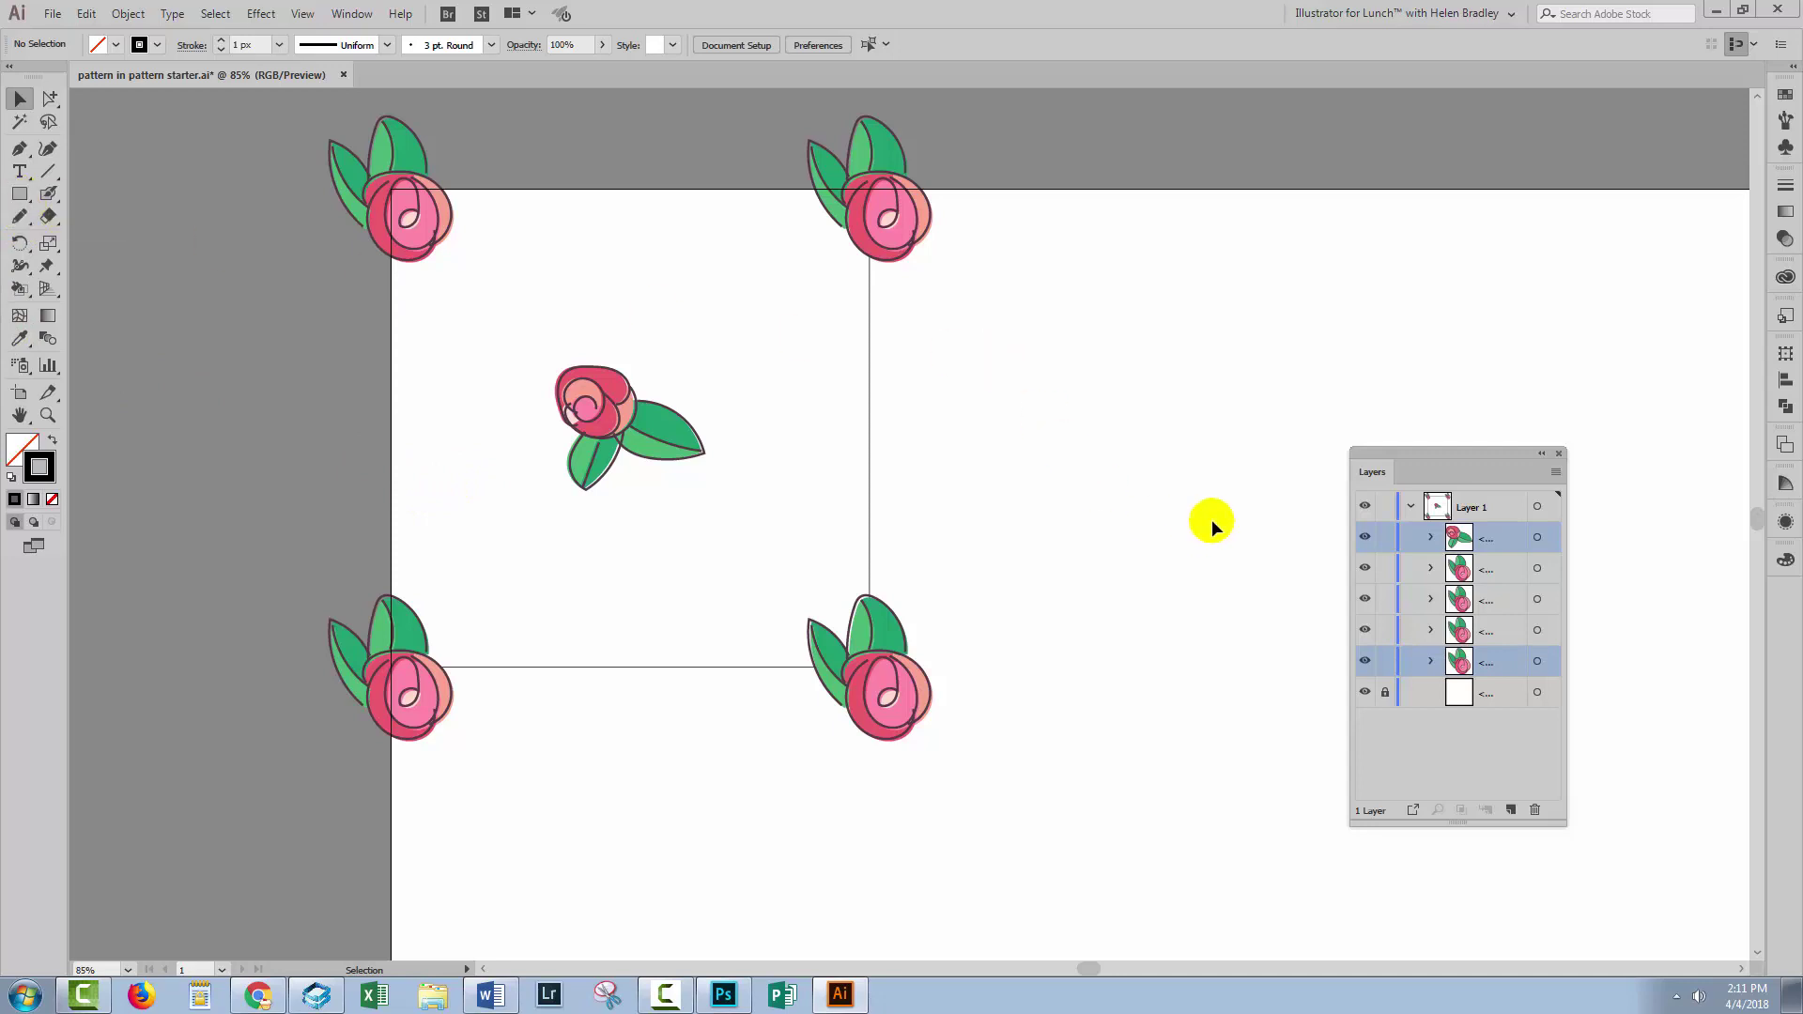
pyautogui.moveTo(1385, 537); pyautogui.dragTo(1390, 661)
# - Draw a narrow 17 × 600 px rectangle spanning the tile's full height near its left edge
pyautogui.click(18, 197)
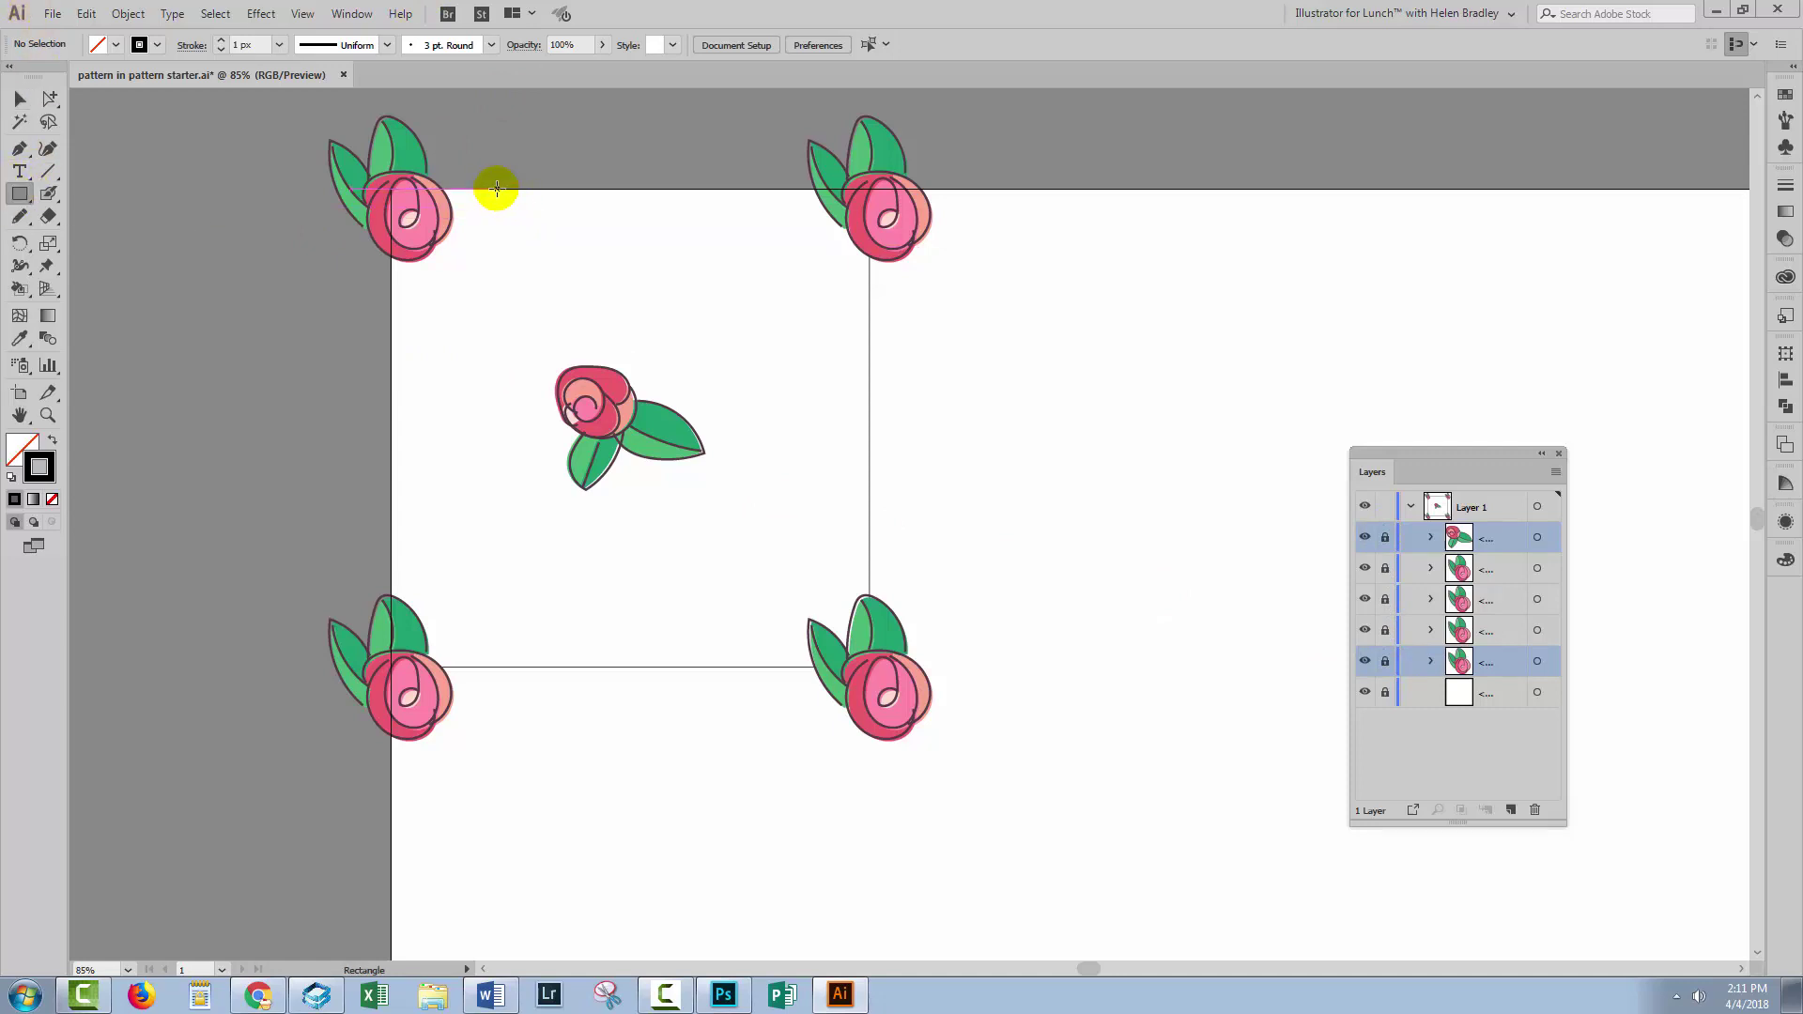
pyautogui.moveTo(519, 253); pyautogui.dragTo(509, 667)
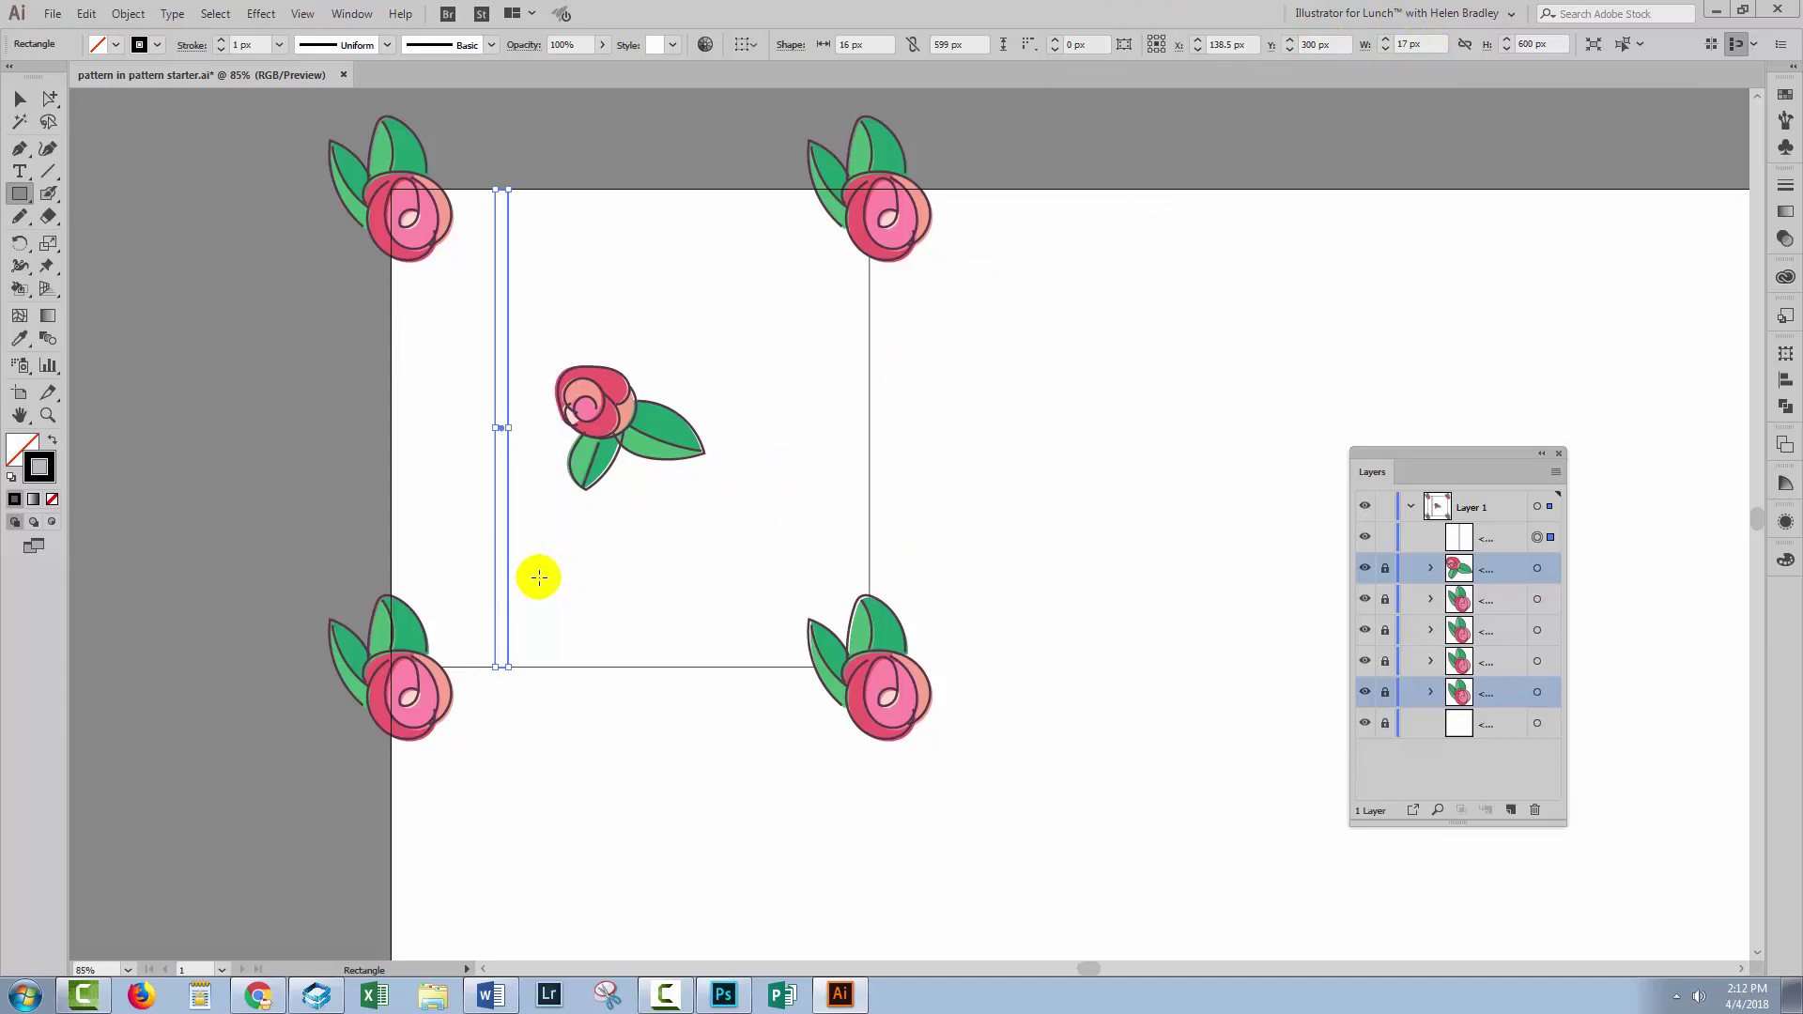
# - Replace the thin rectangle with a 20 × 20 px square and hide the rose layers
pyautogui.press('Delete')
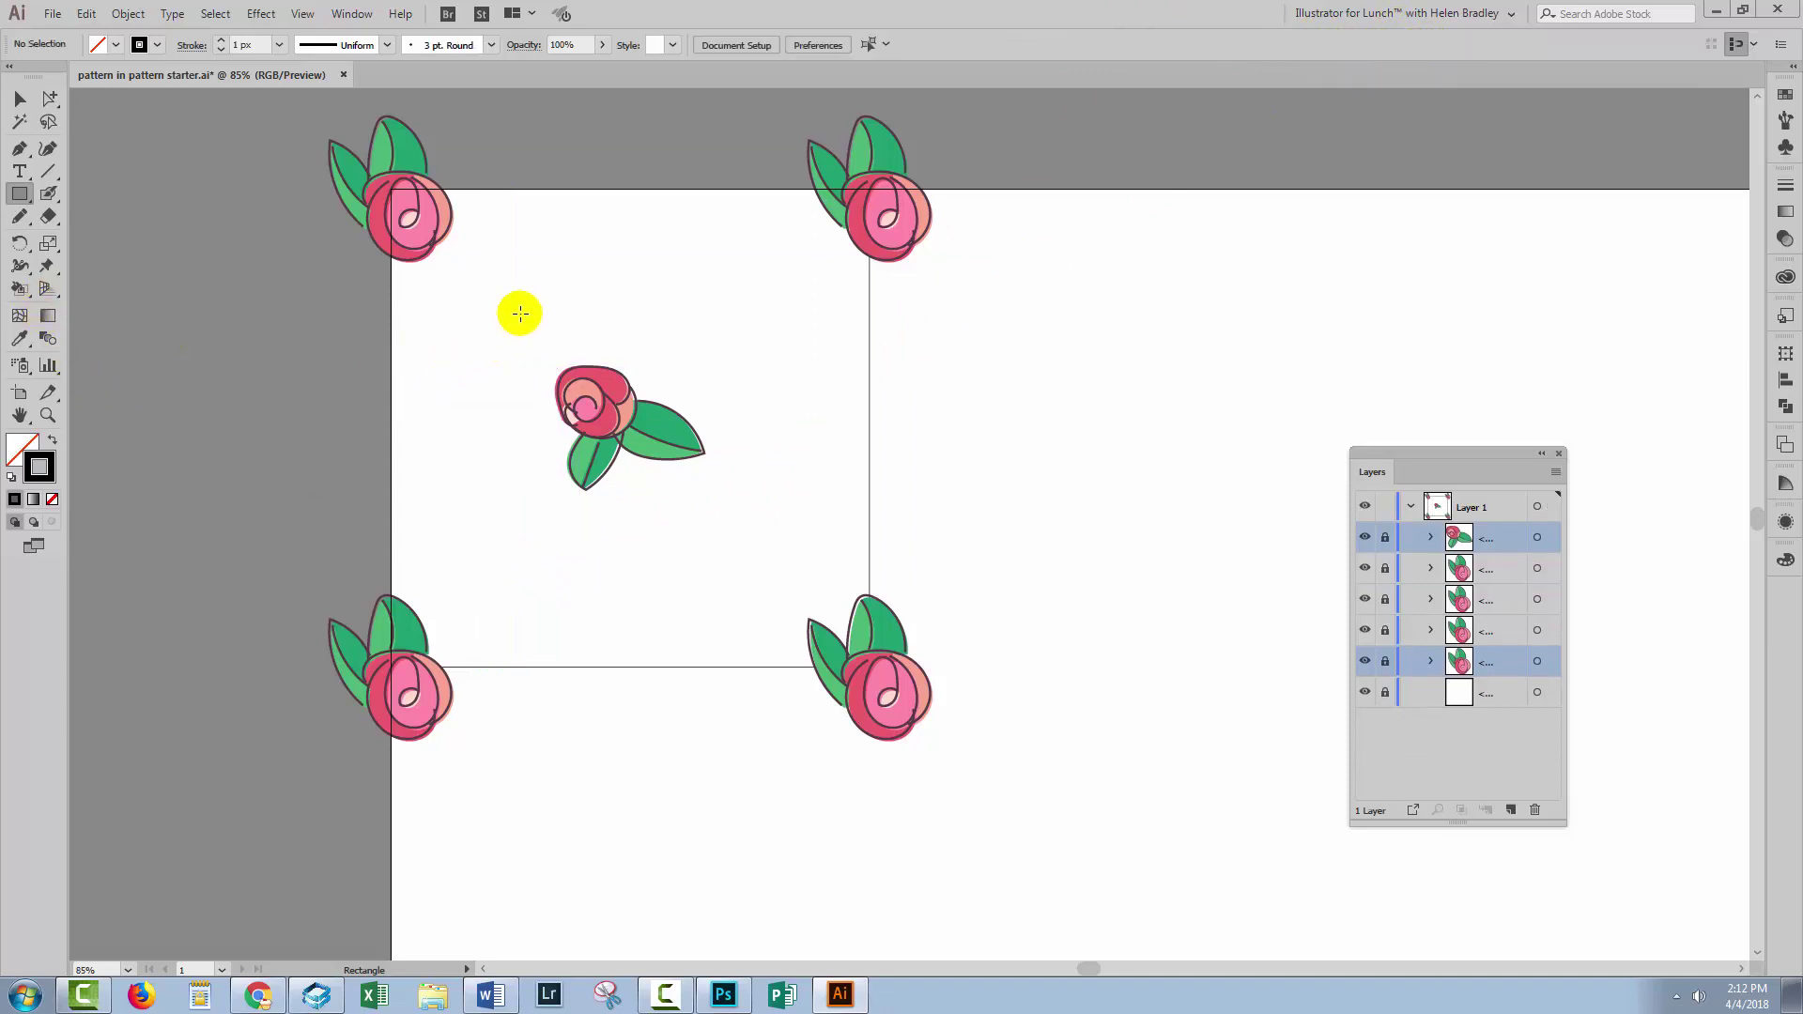
pyautogui.click(520, 313)
pyautogui.write('2')
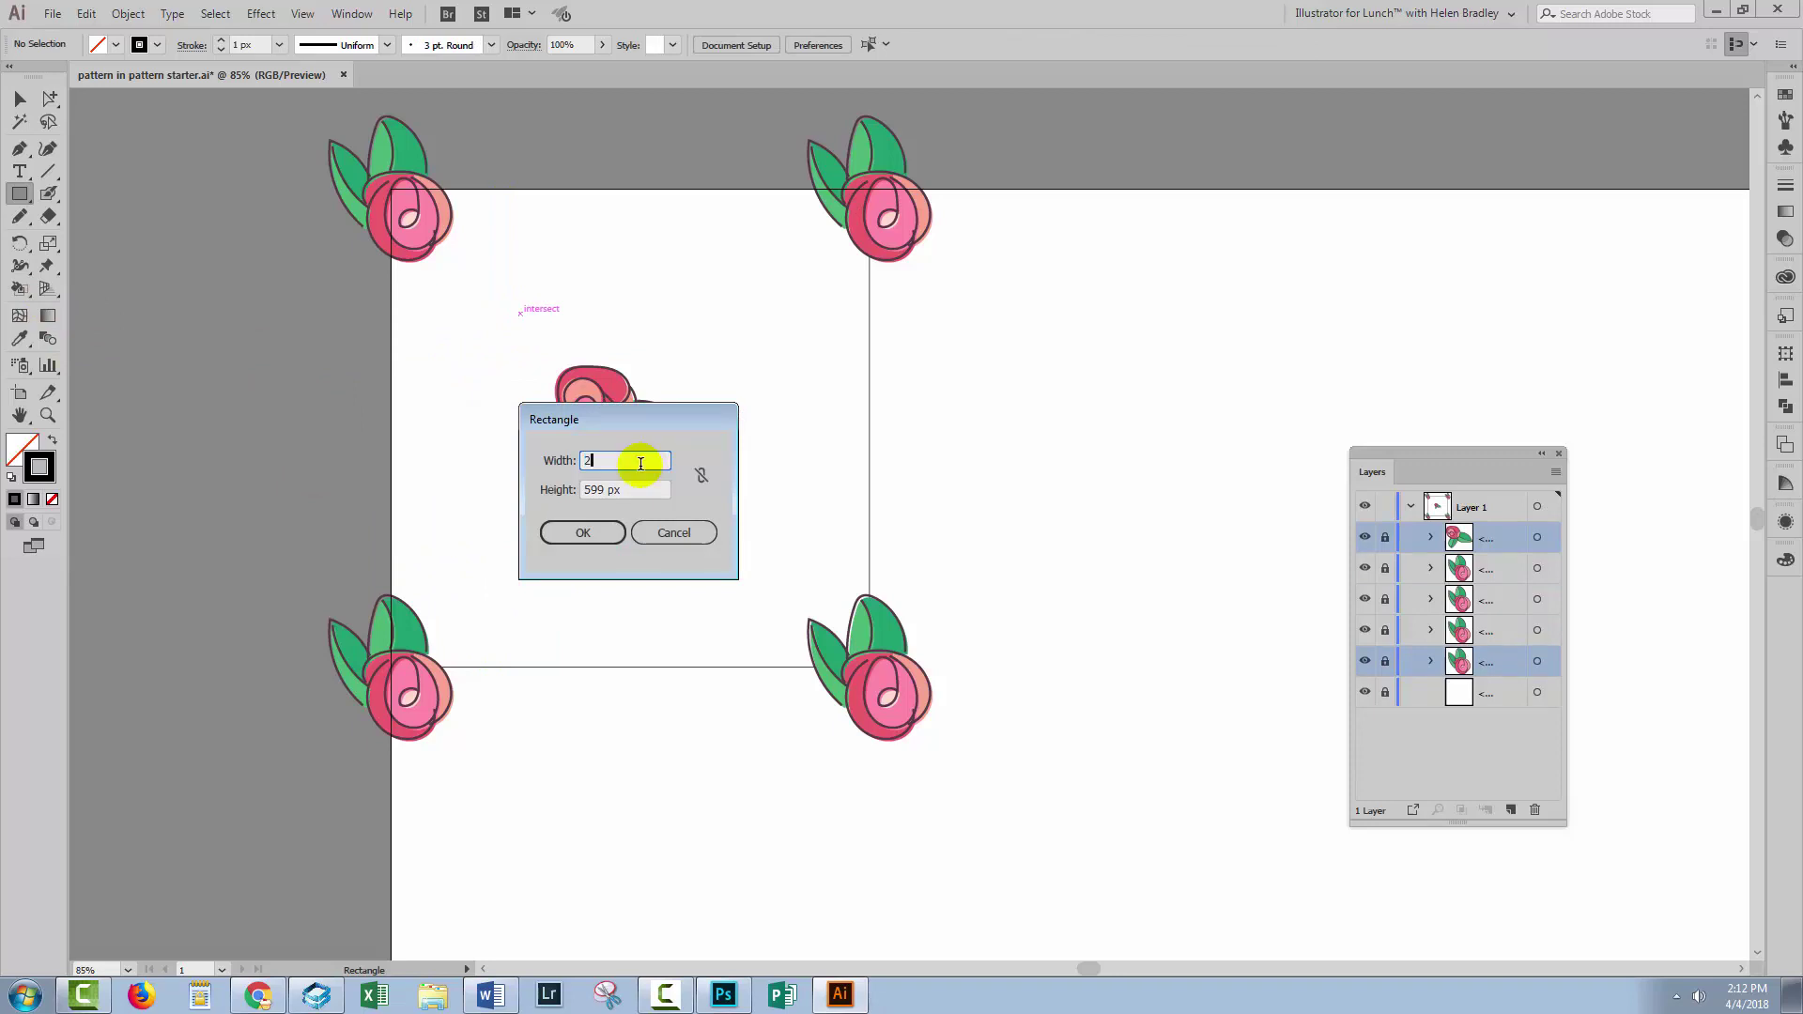
pyautogui.write('0')
pyautogui.press('Tab')
pyautogui.write('20')
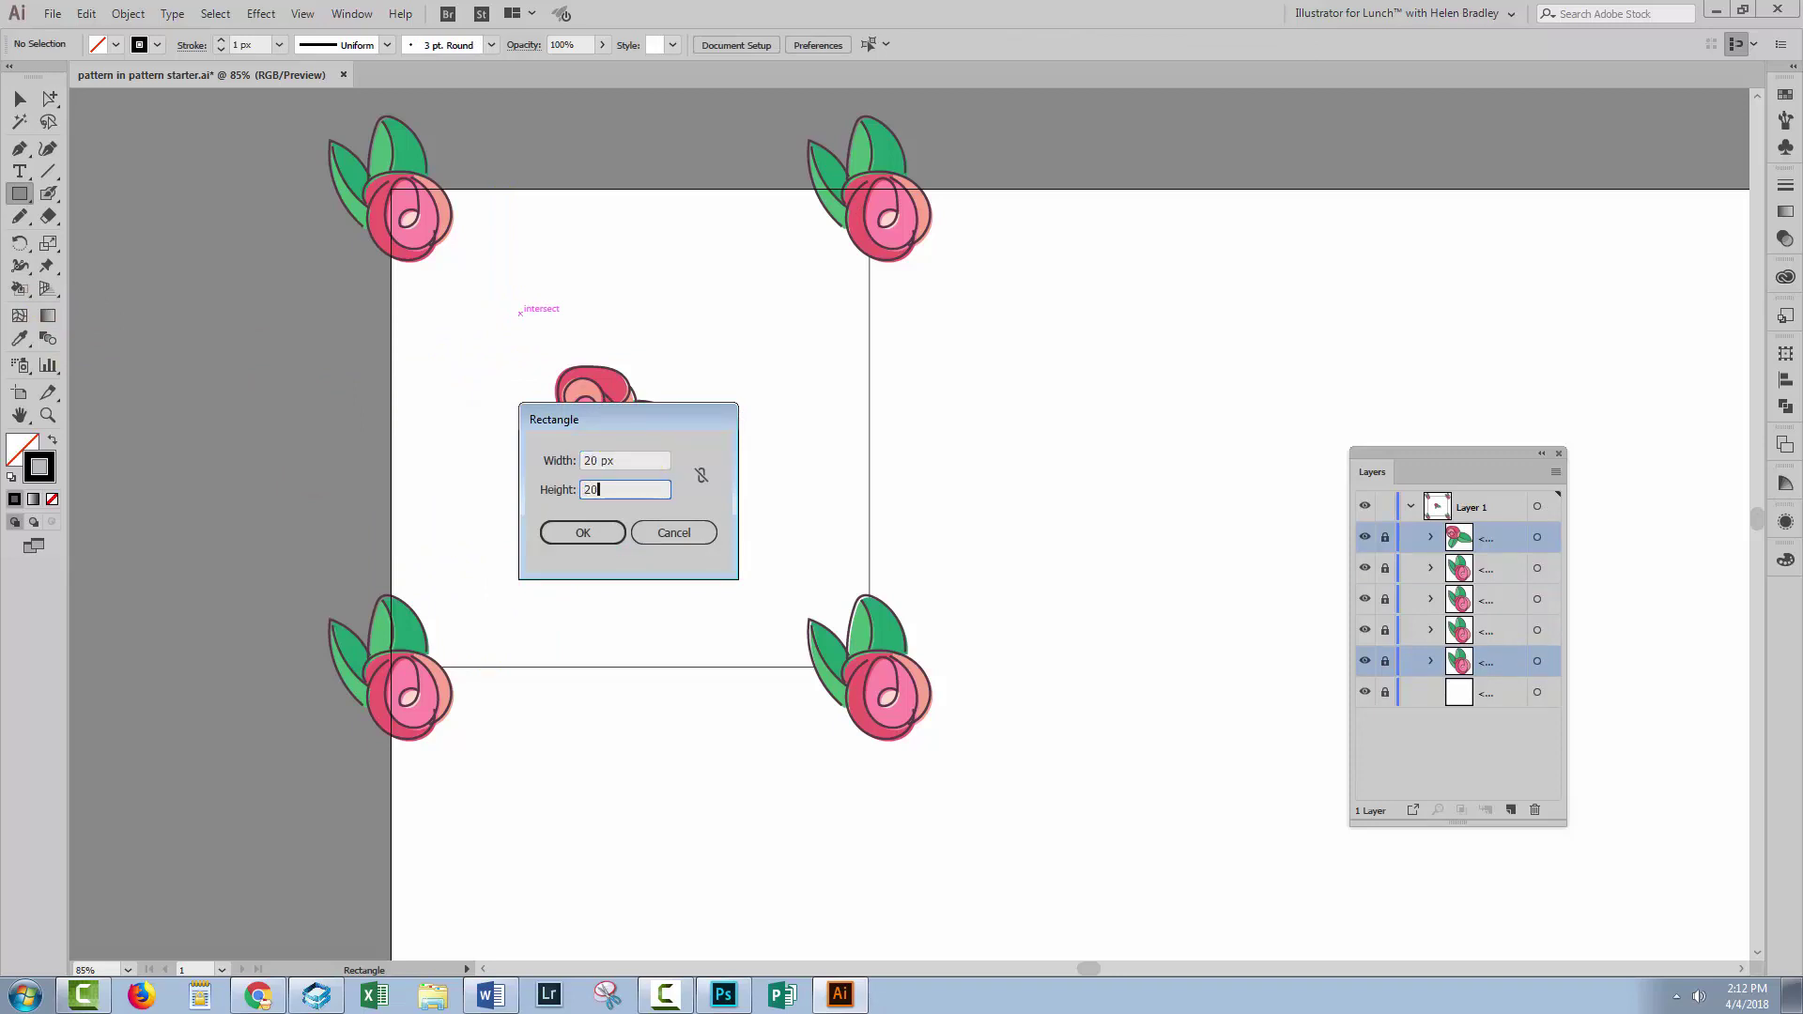
pyautogui.click(606, 534)
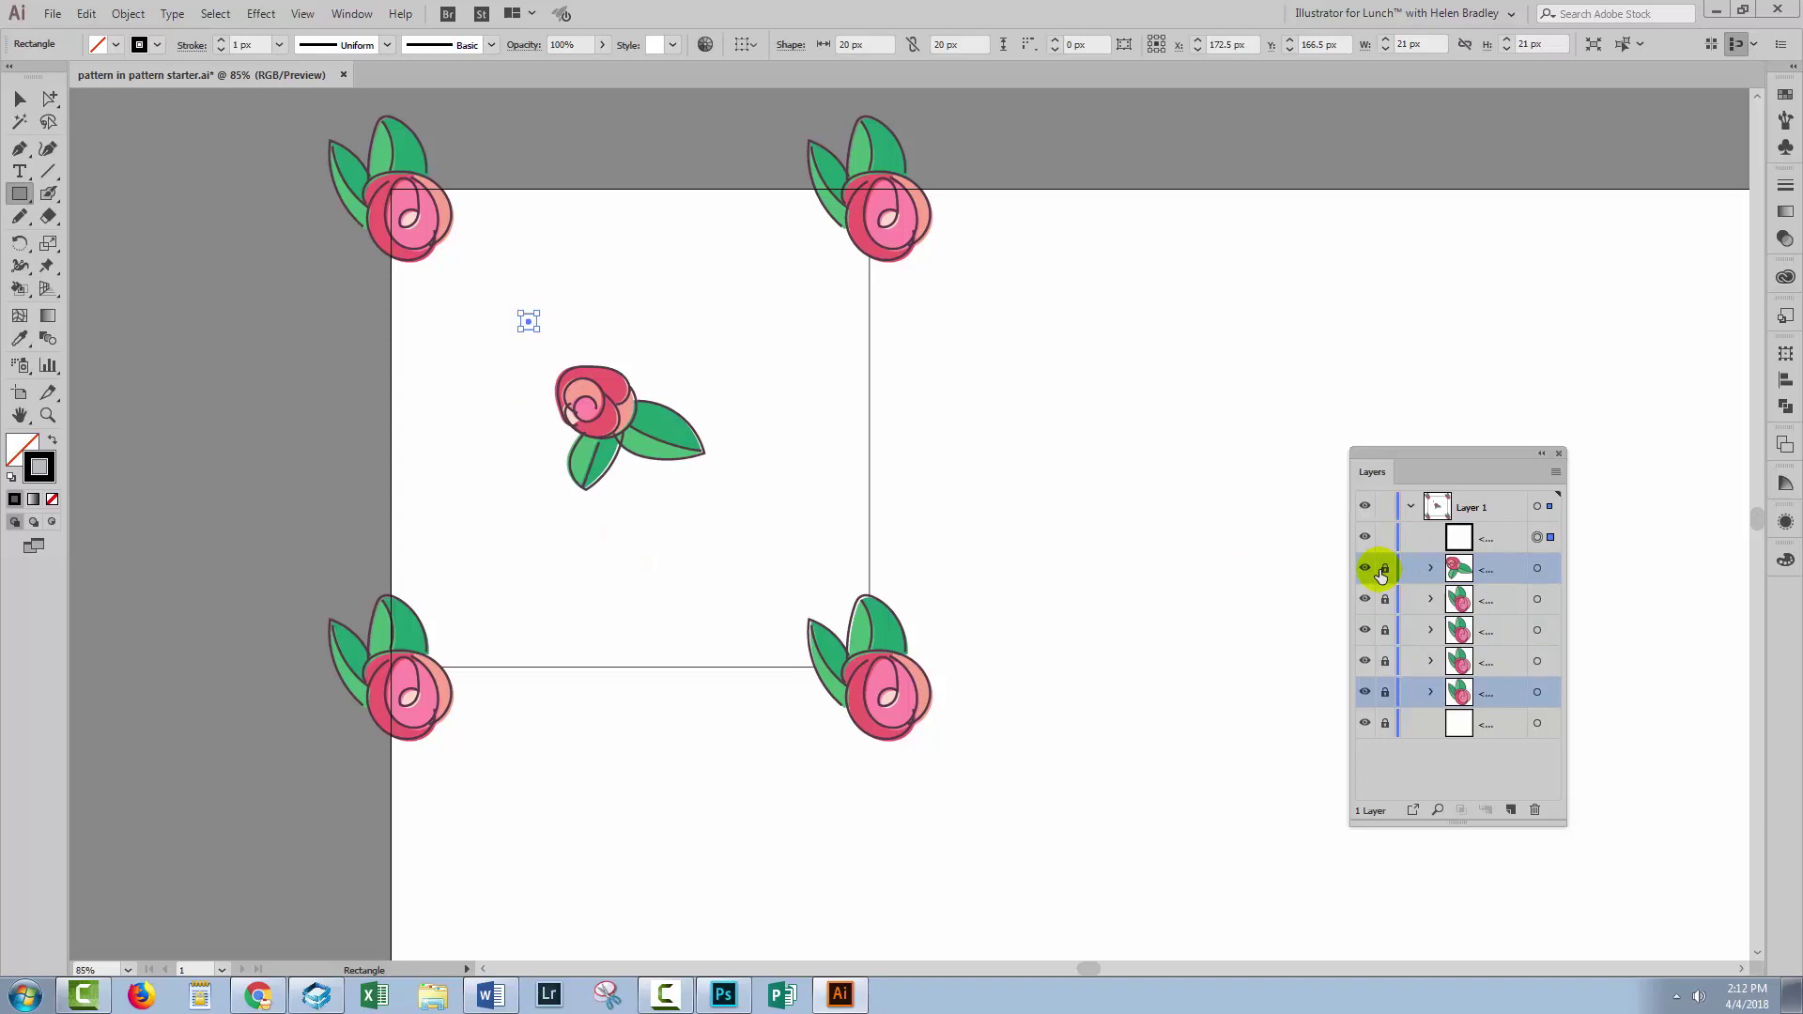
pyautogui.moveTo(1377, 569); pyautogui.dragTo(1363, 695)
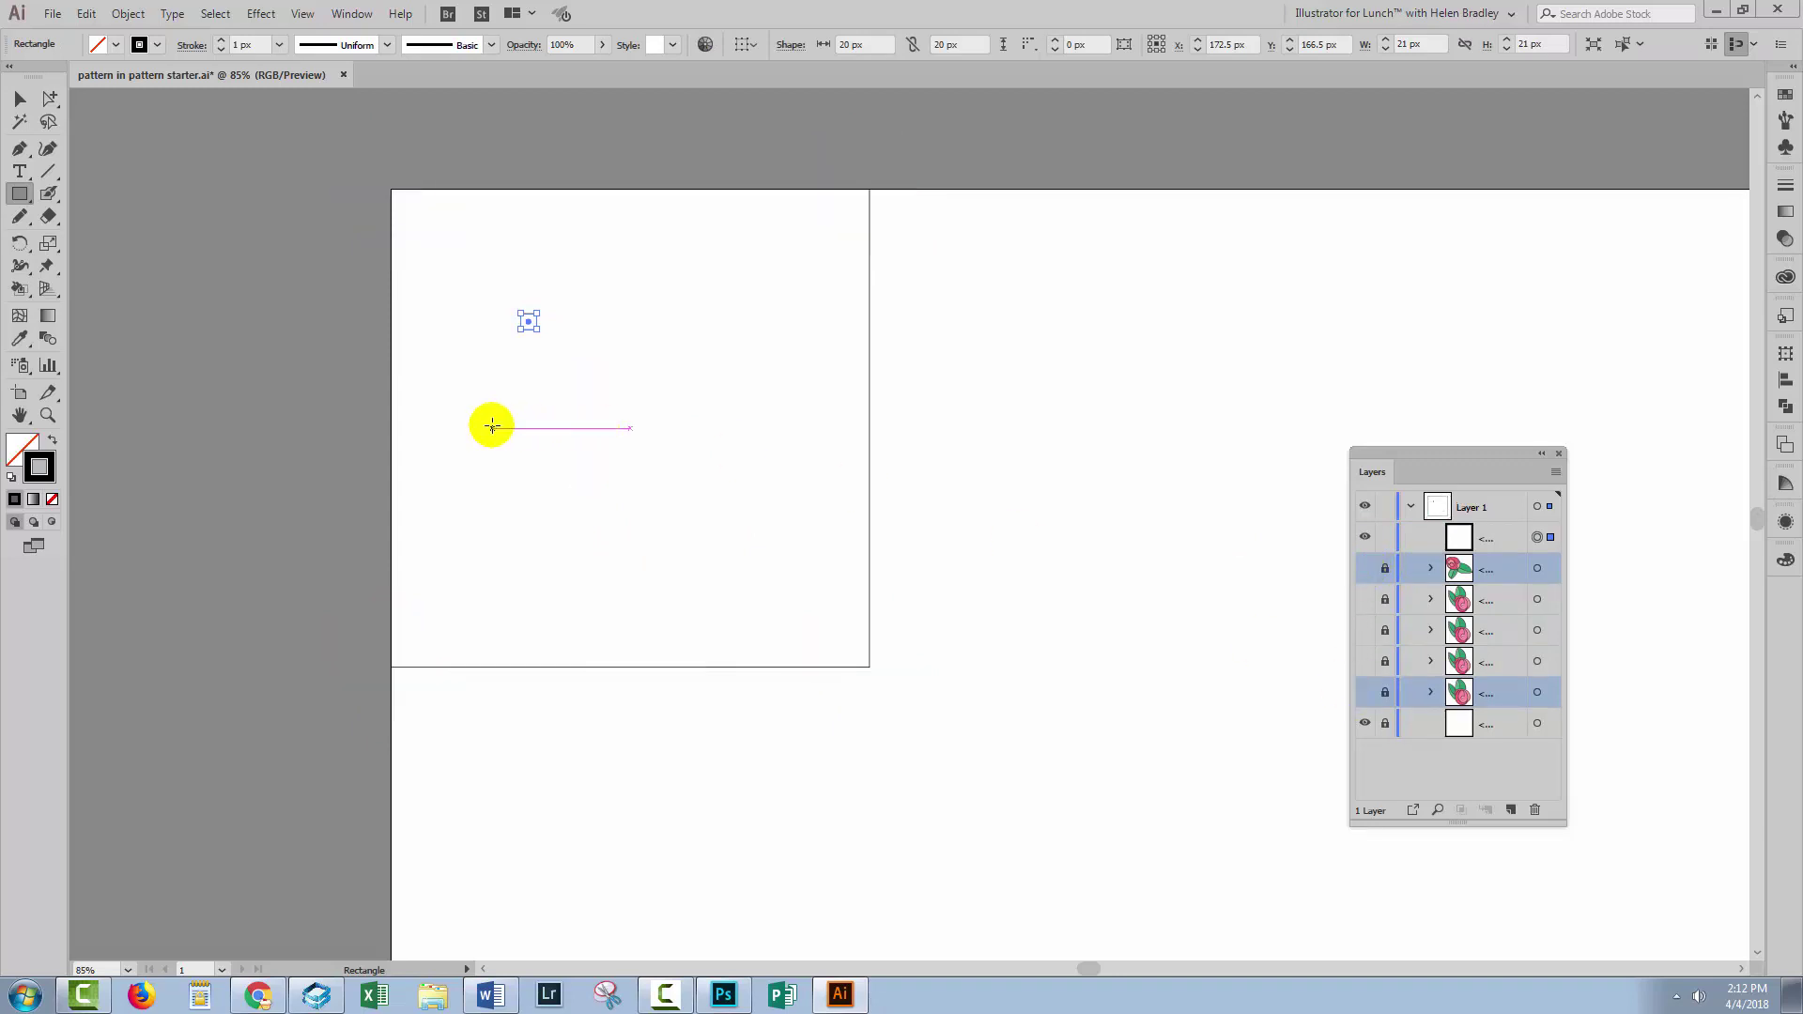
# - Fill the square with the blue-grey colour 8bb3bc, starting from the light teal swatch
pyautogui.click(52, 441)
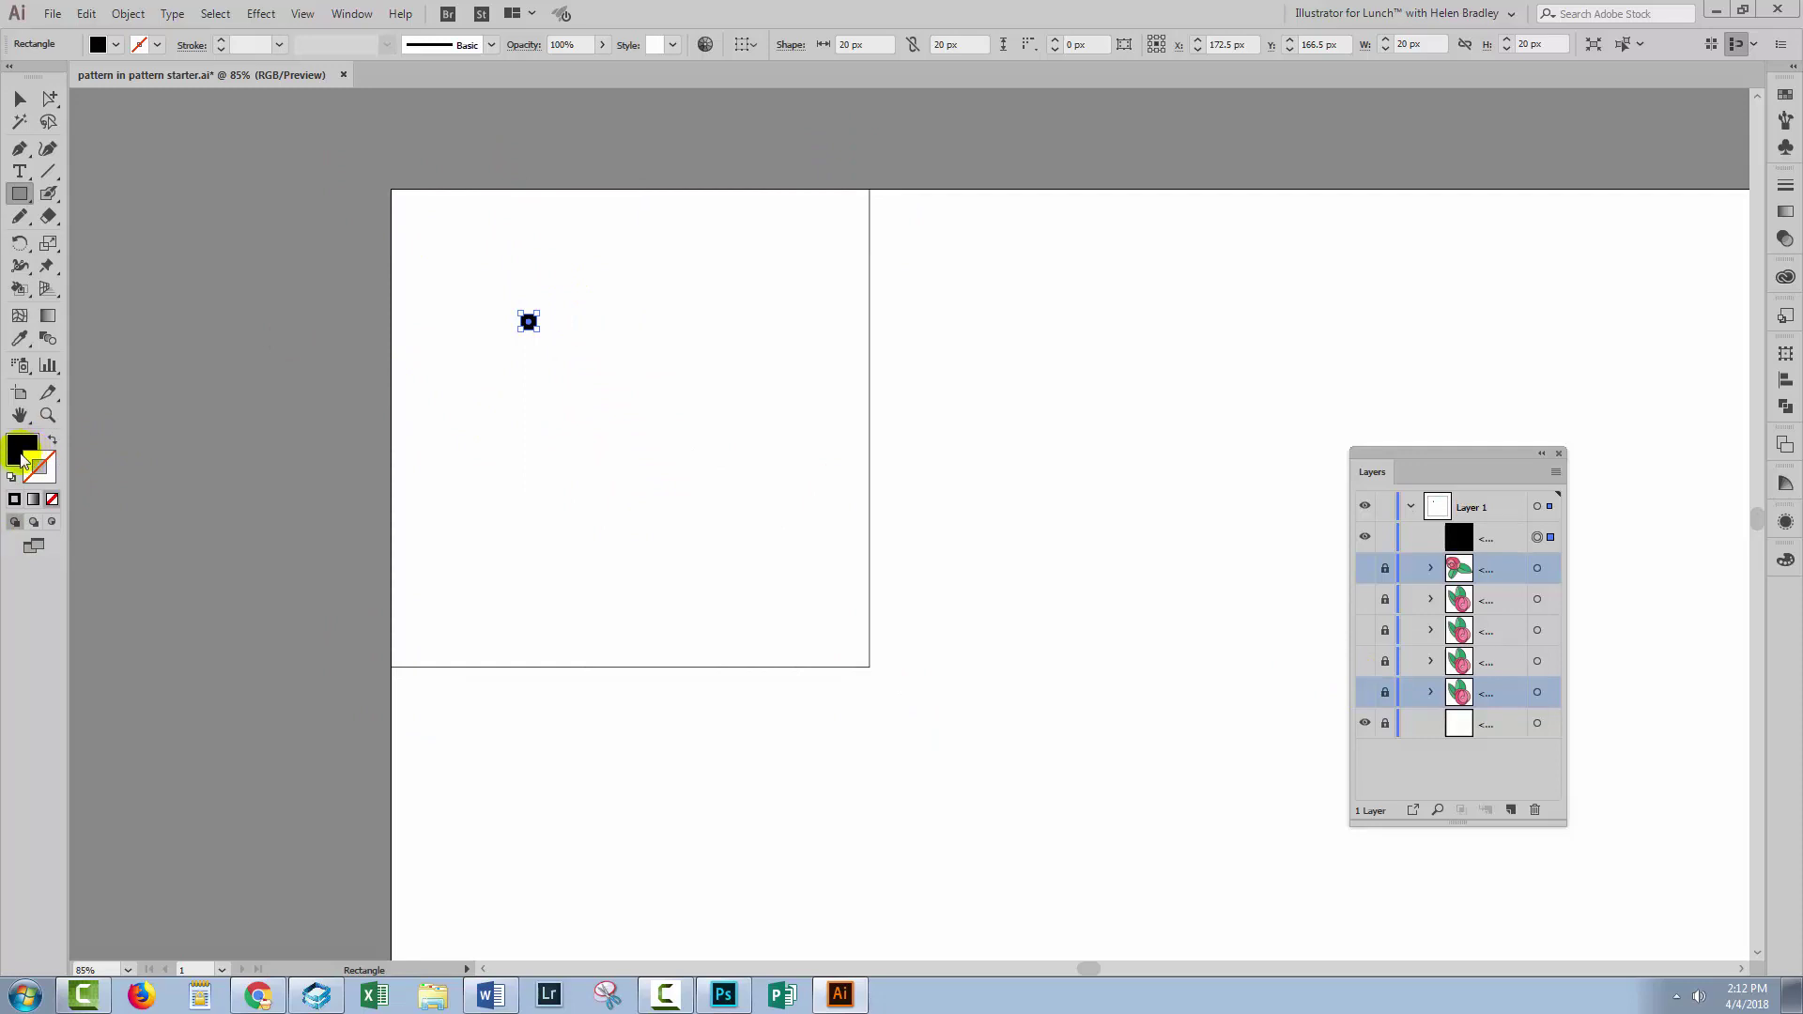
pyautogui.click(22, 459)
pyautogui.click(1783, 91)
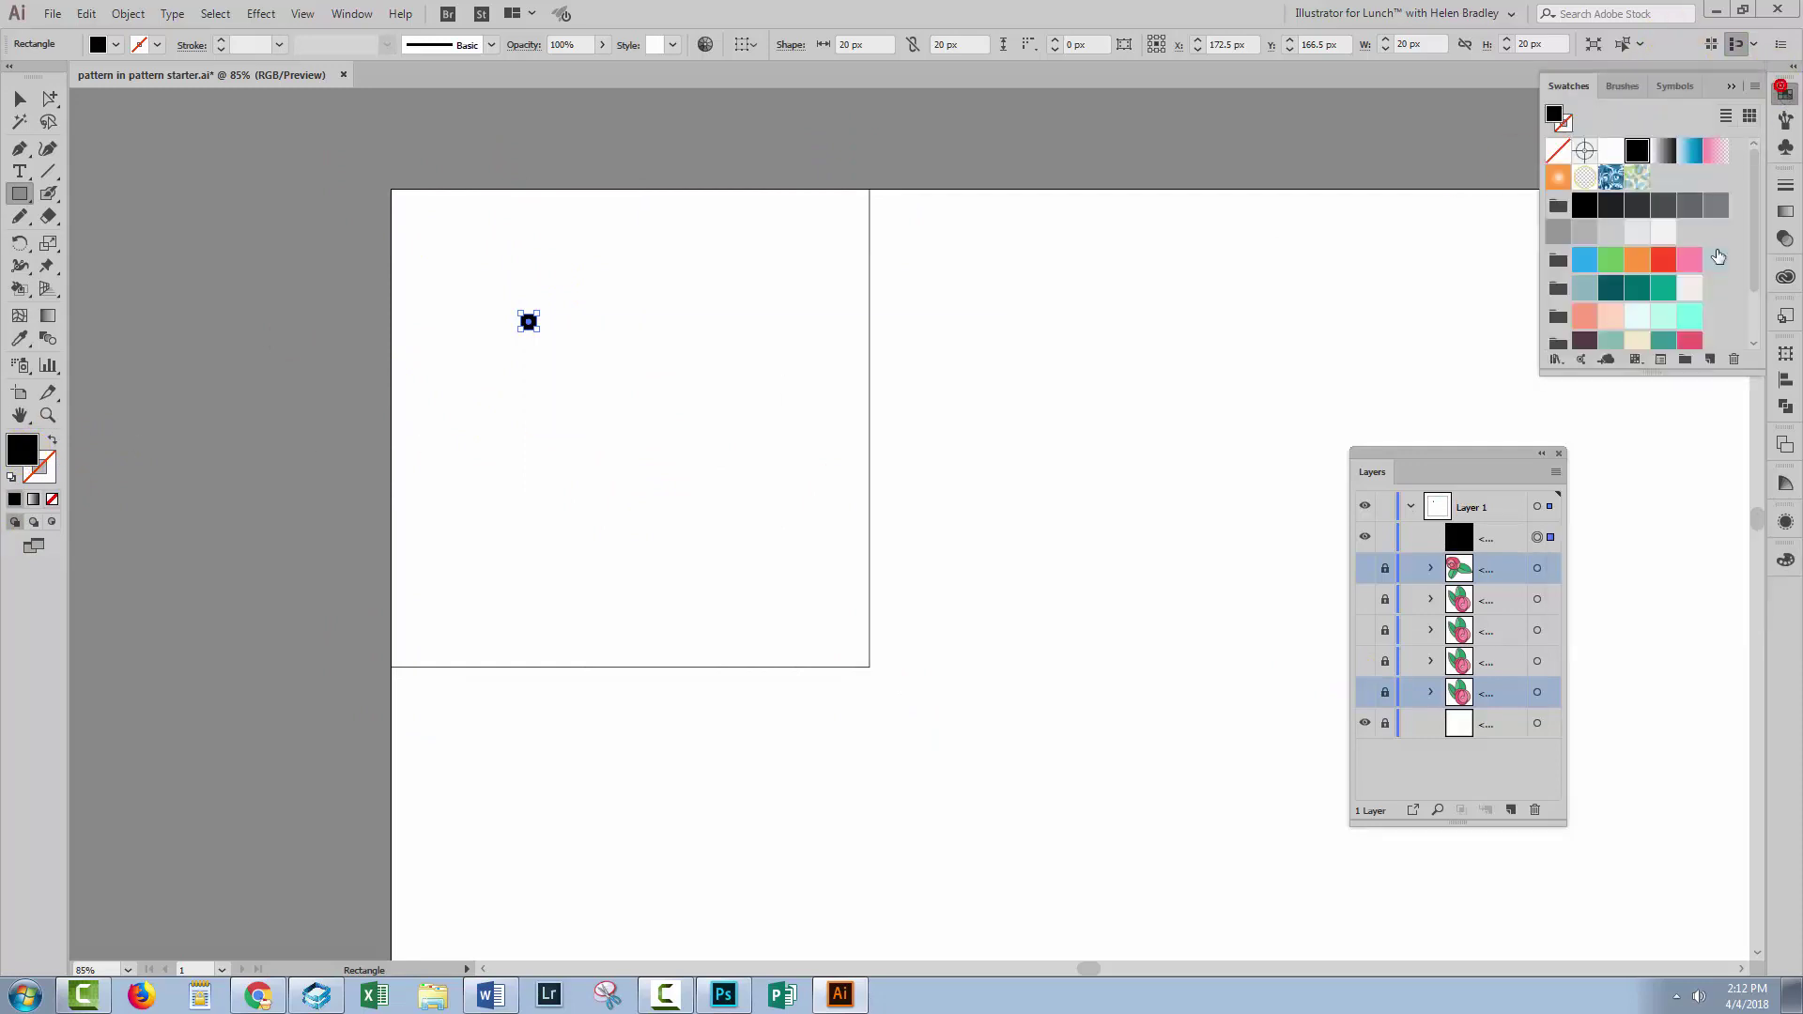
pyautogui.moveTo(1671, 373); pyautogui.dragTo(1676, 561)
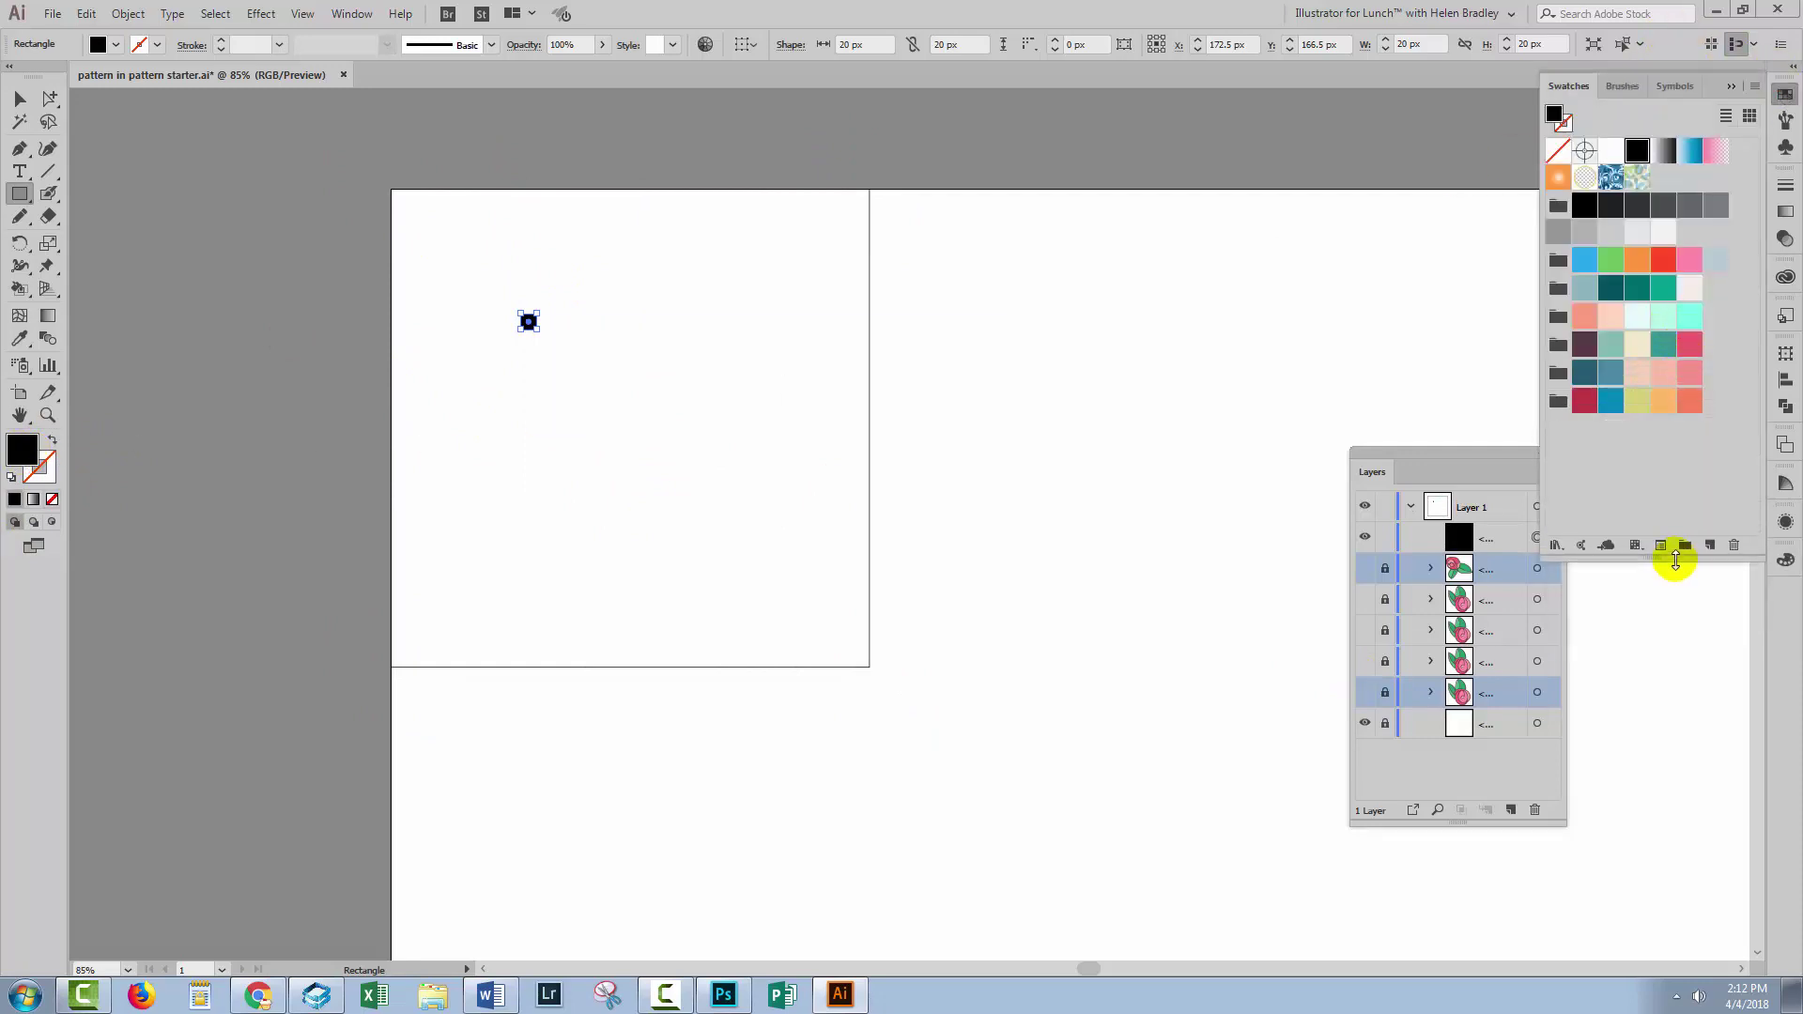
pyautogui.click(1611, 346)
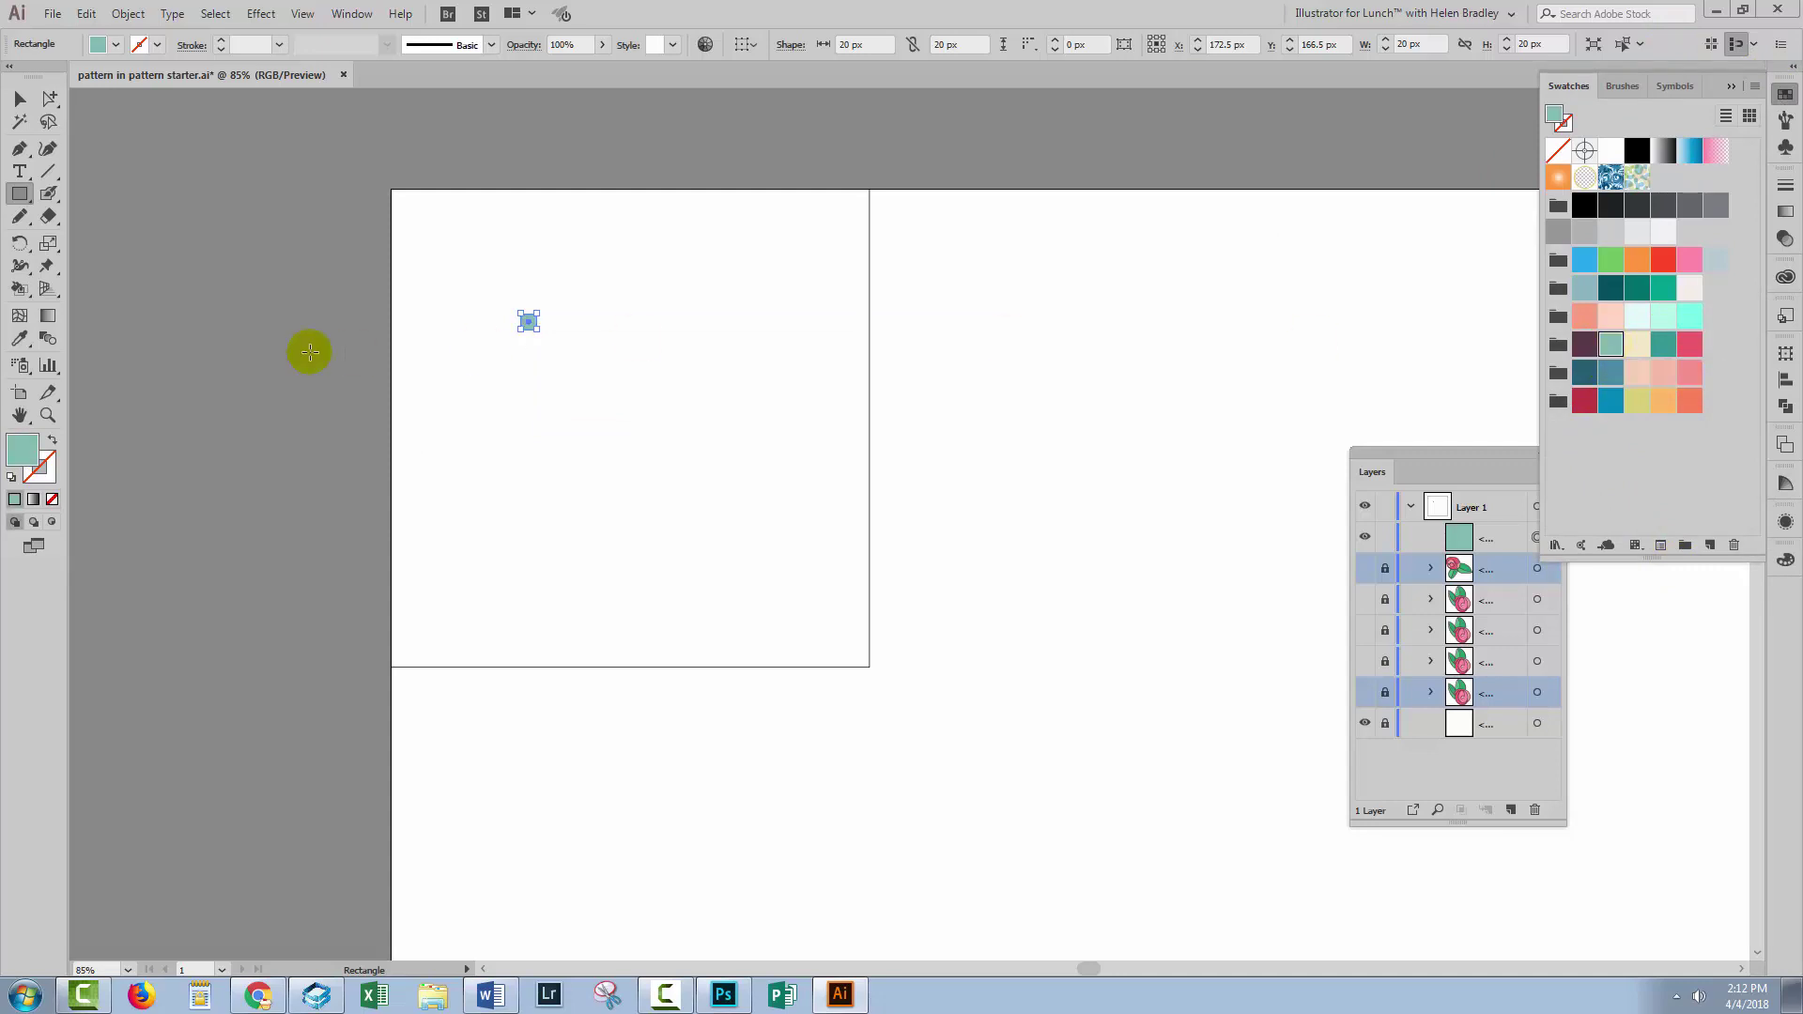
pyautogui.doubleClick(17, 449)
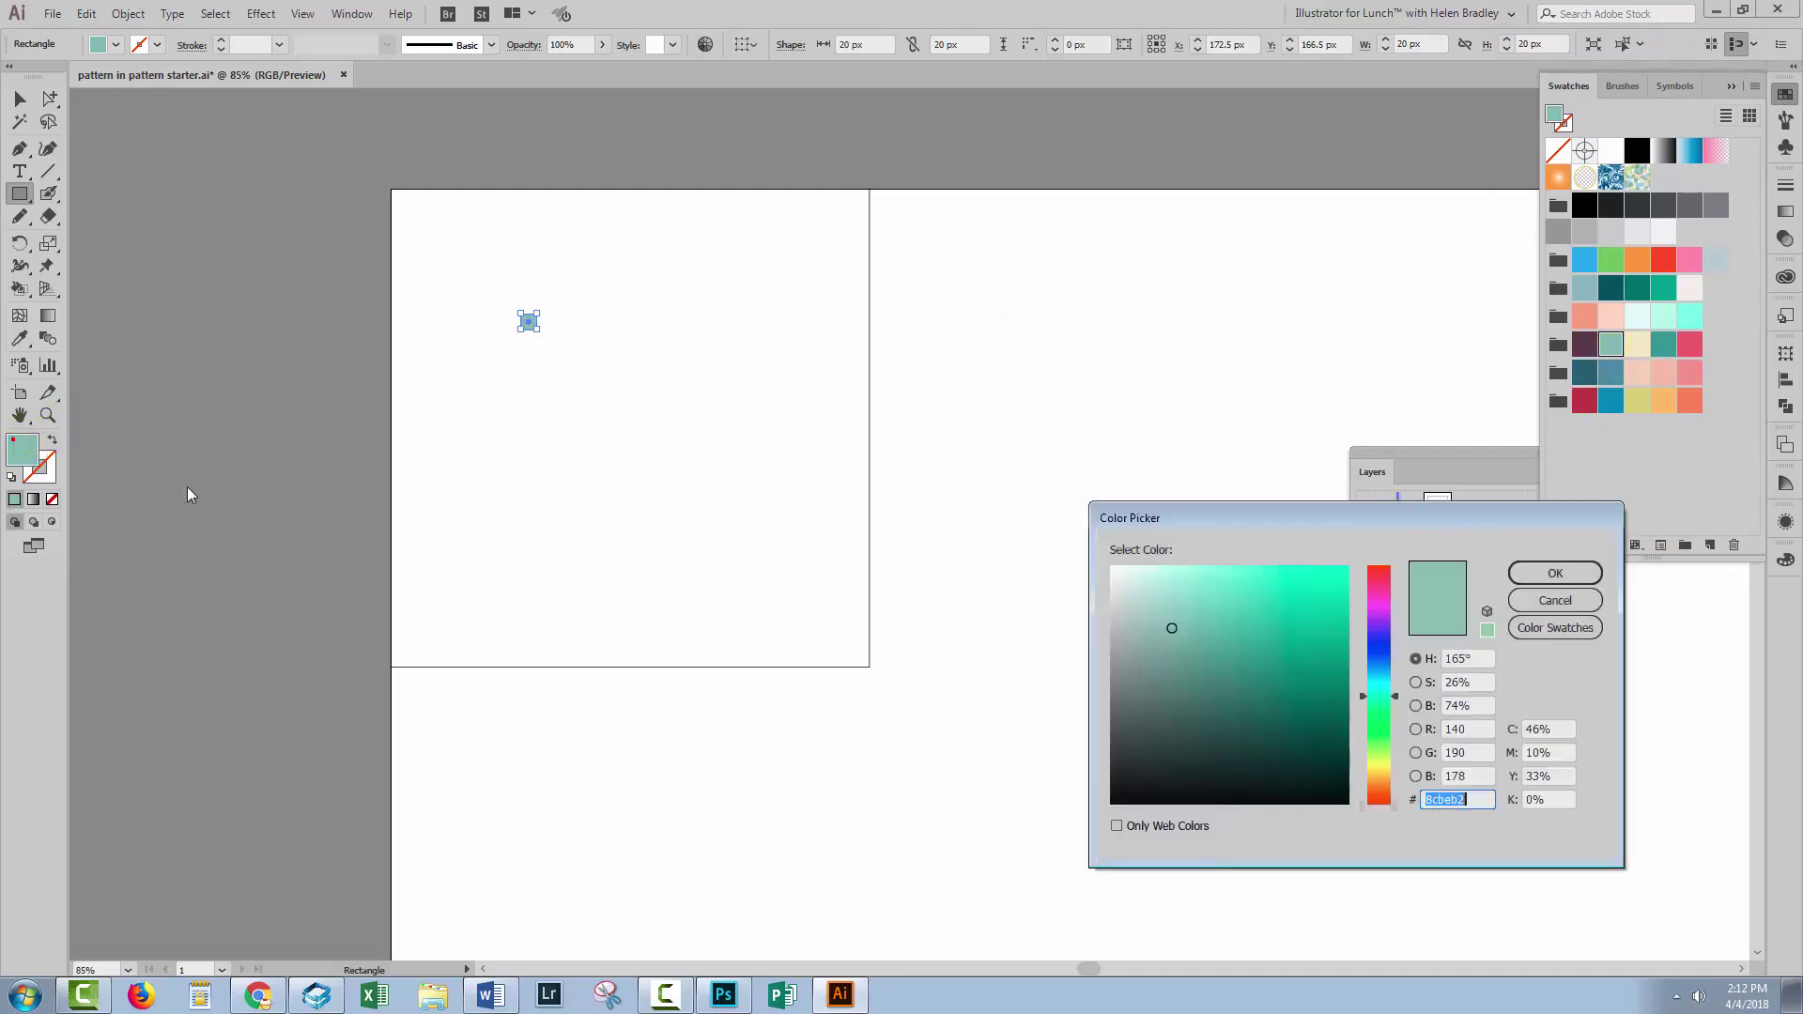
pyautogui.click(1365, 700)
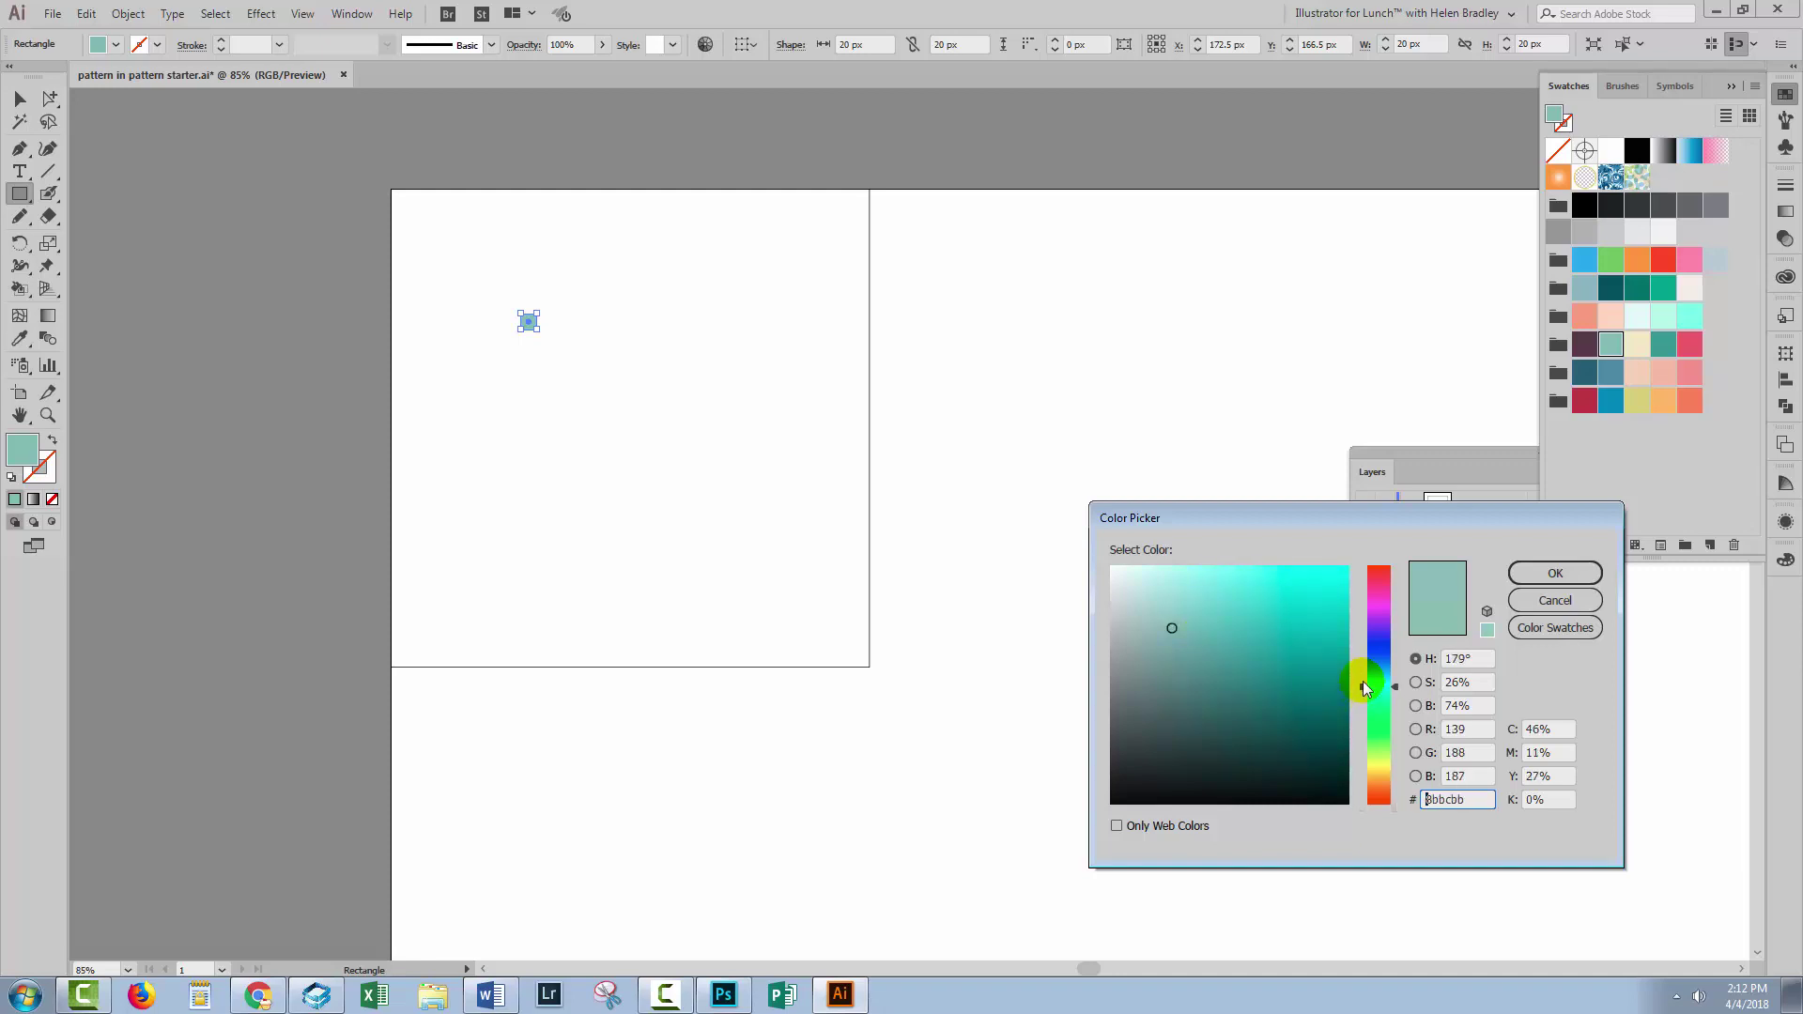
pyautogui.moveTo(1364, 689); pyautogui.dragTo(1365, 678)
pyautogui.click(1584, 579)
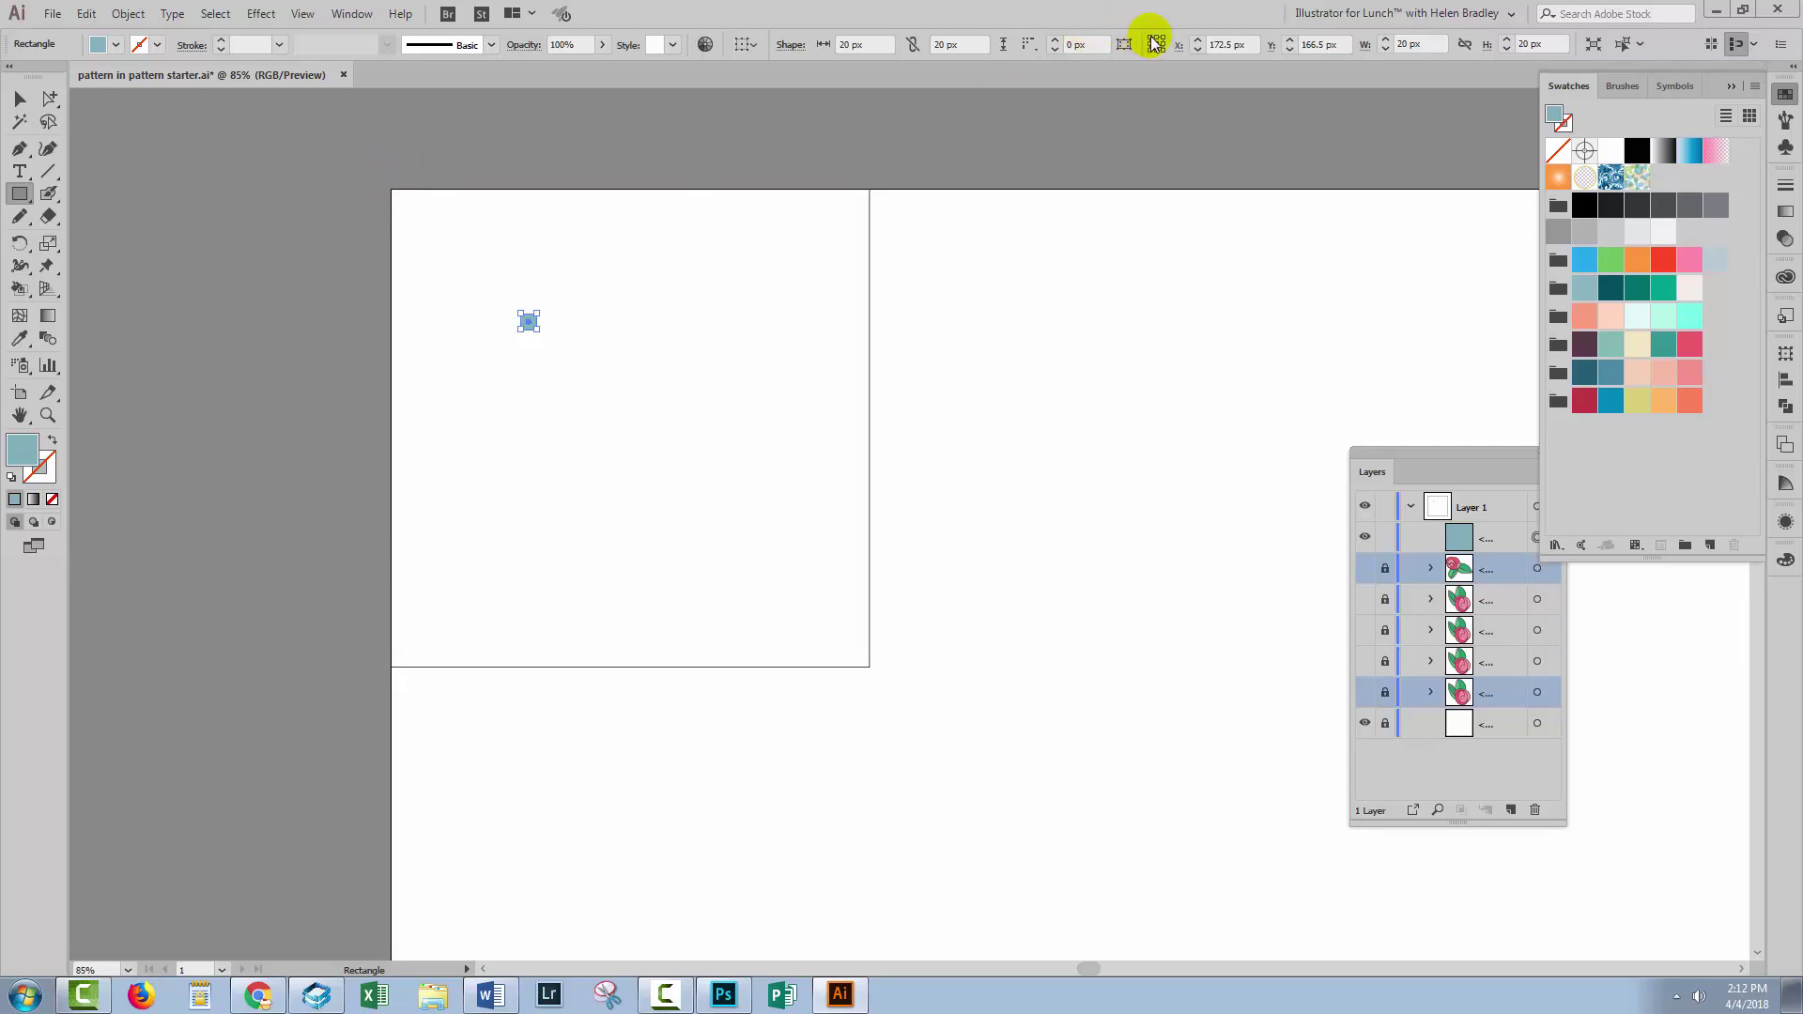
# - Position the 20 px blue square at X 0, Y 0 in the artboard's corner
pyautogui.click(552, 356)
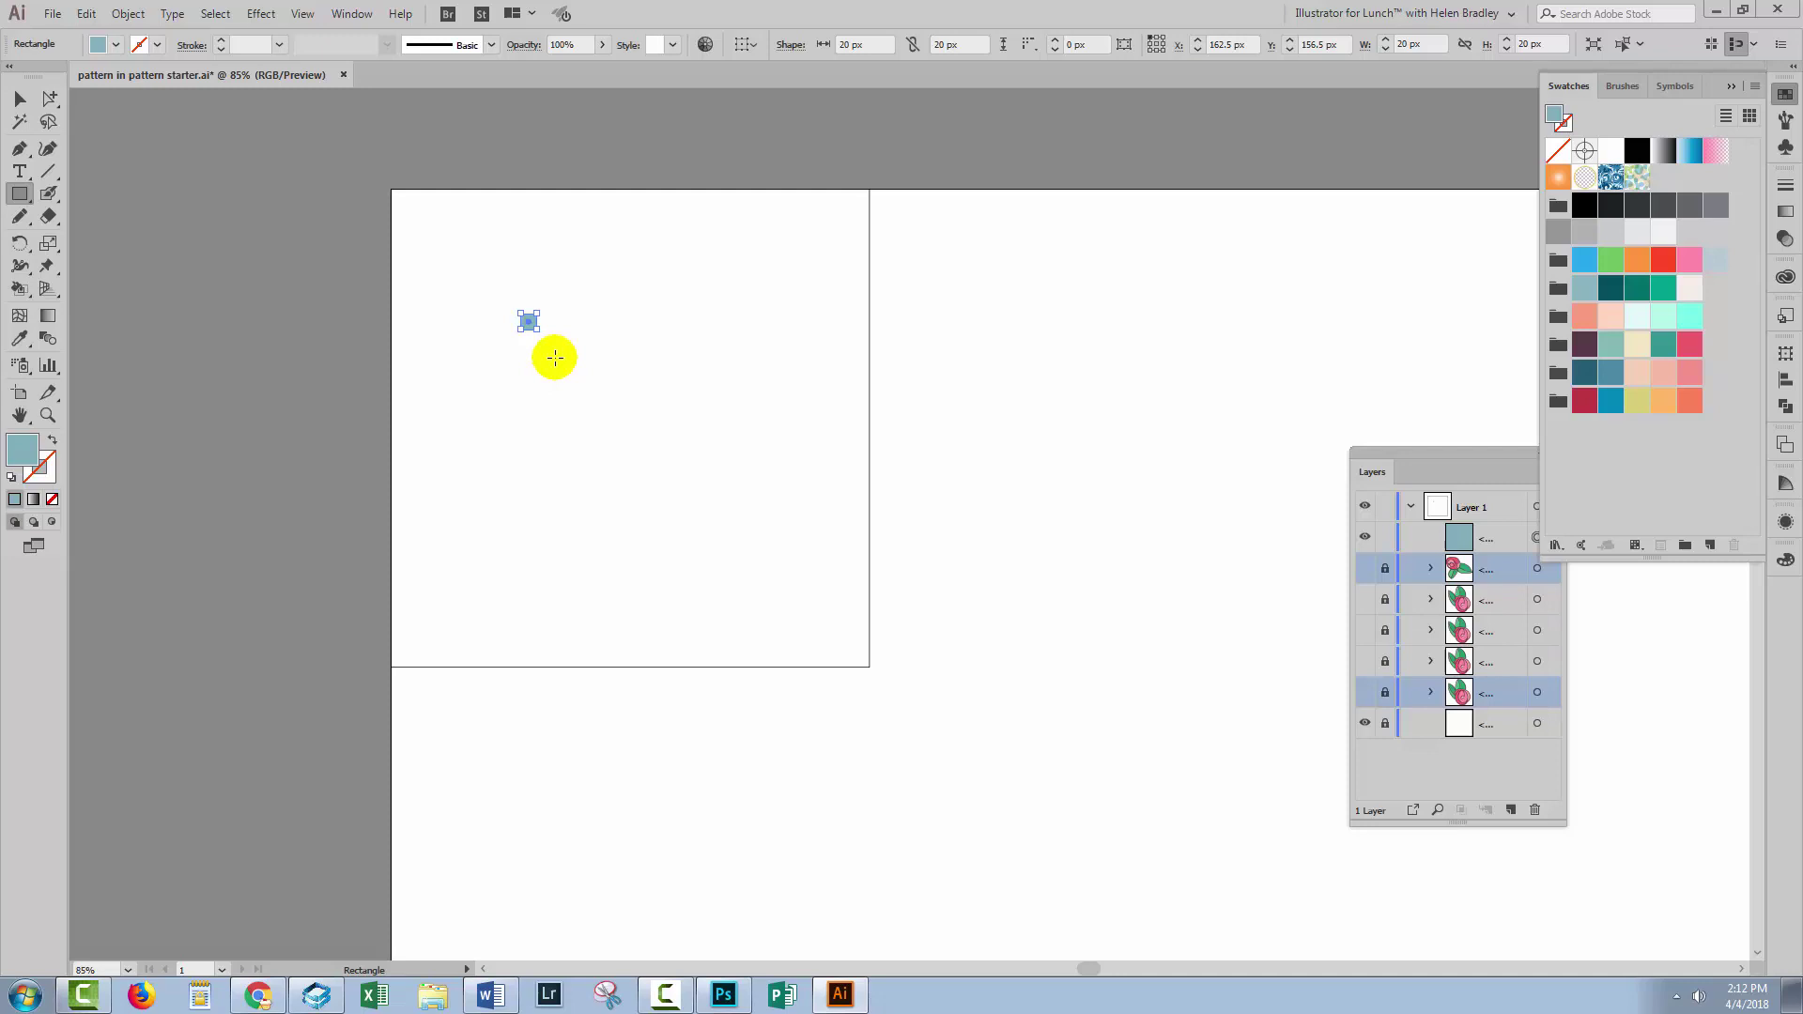
pyautogui.click(1244, 43)
pyautogui.write('0')
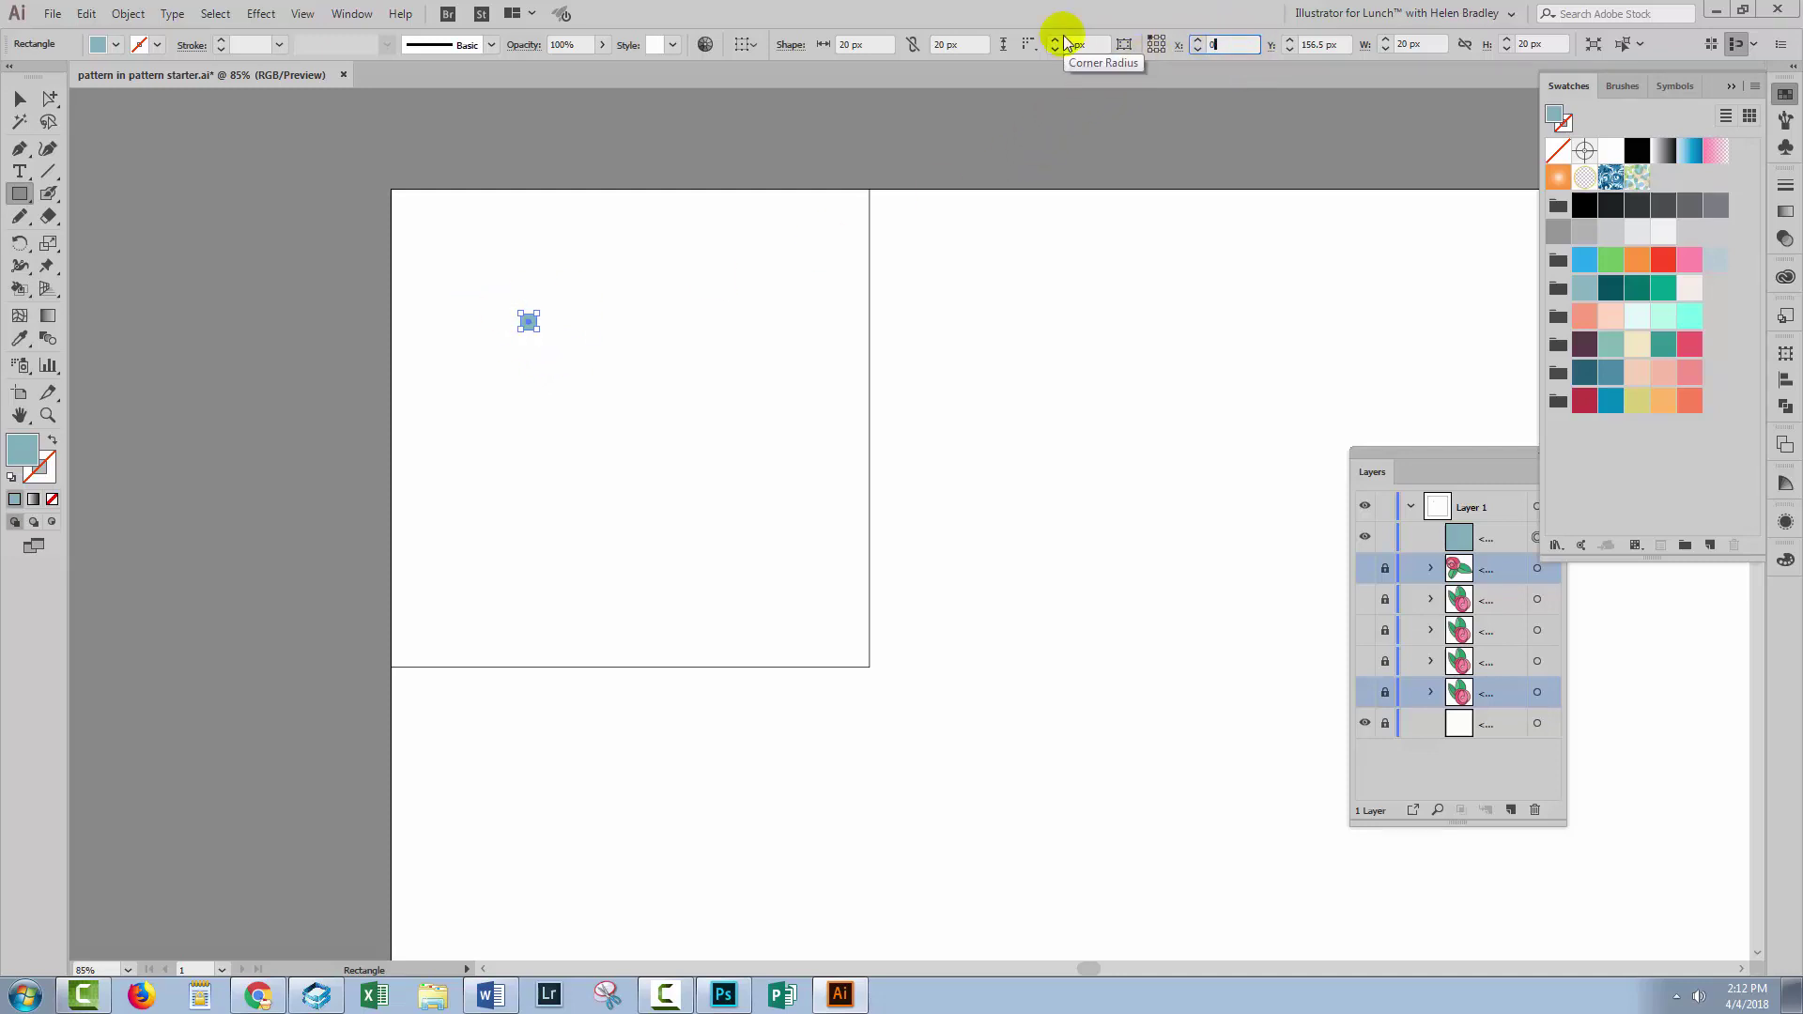
pyautogui.press('Tab')
pyautogui.write('0')
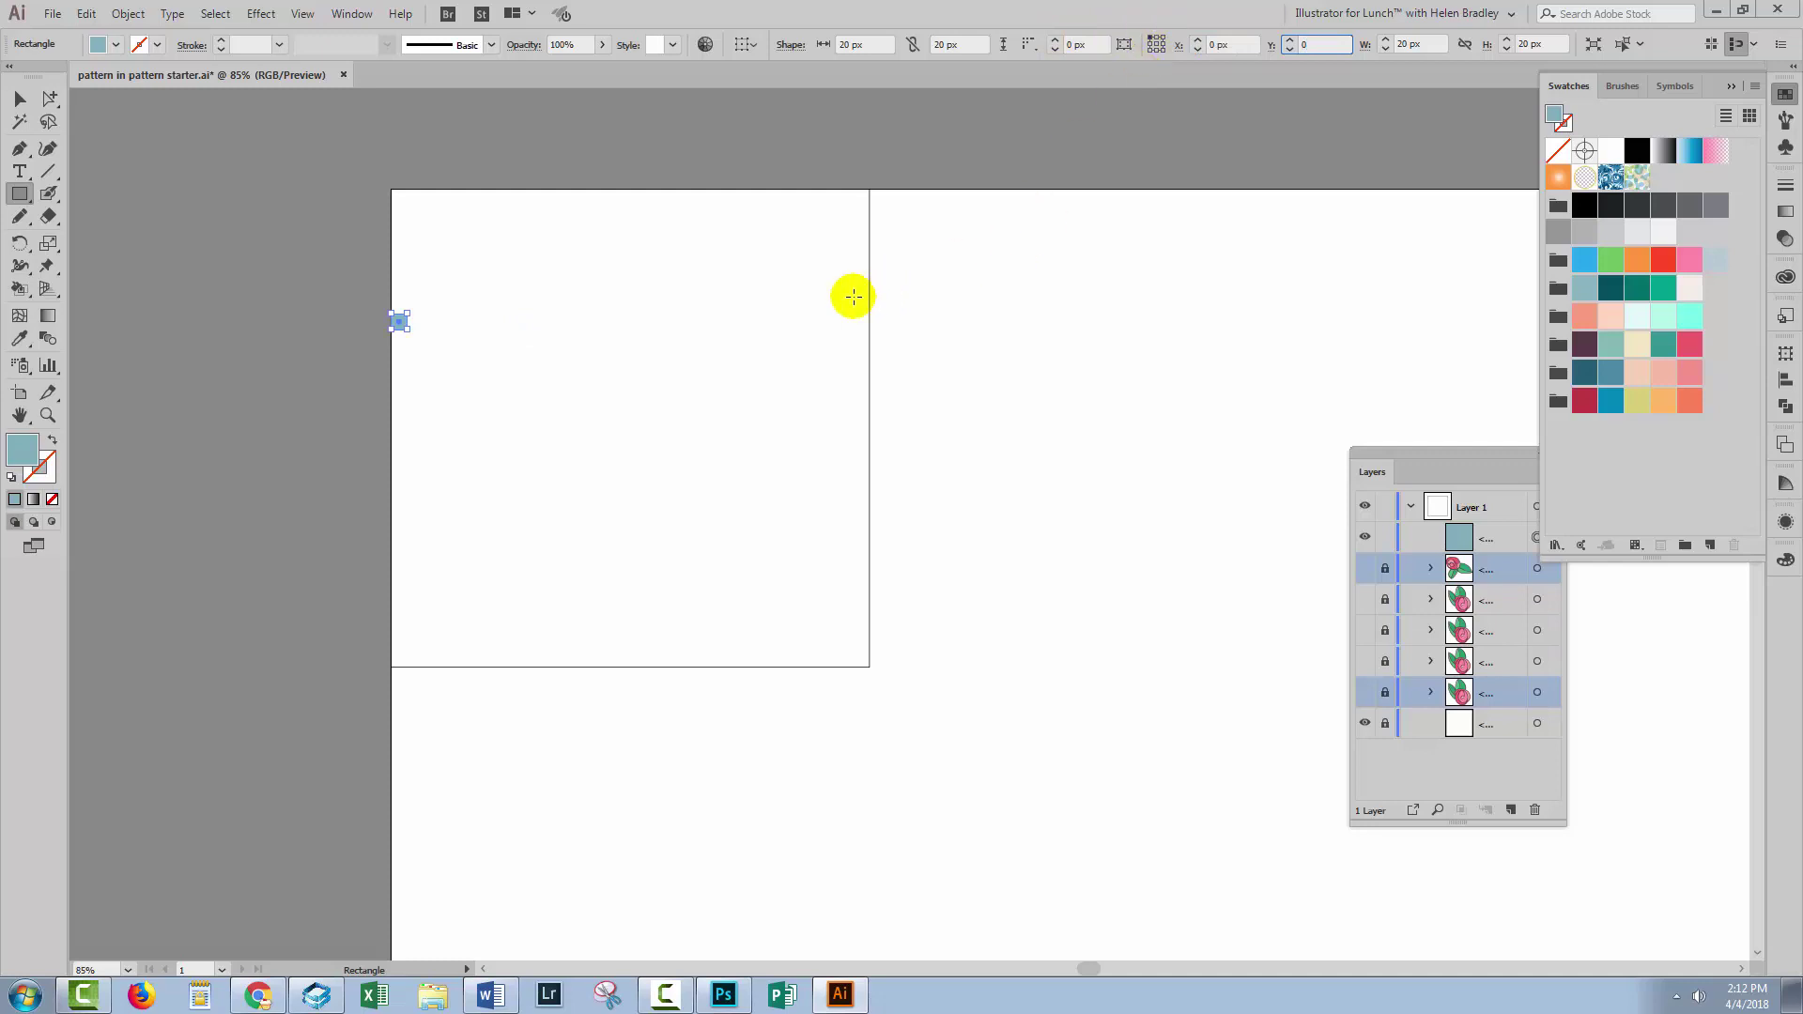
pyautogui.press('Tab')
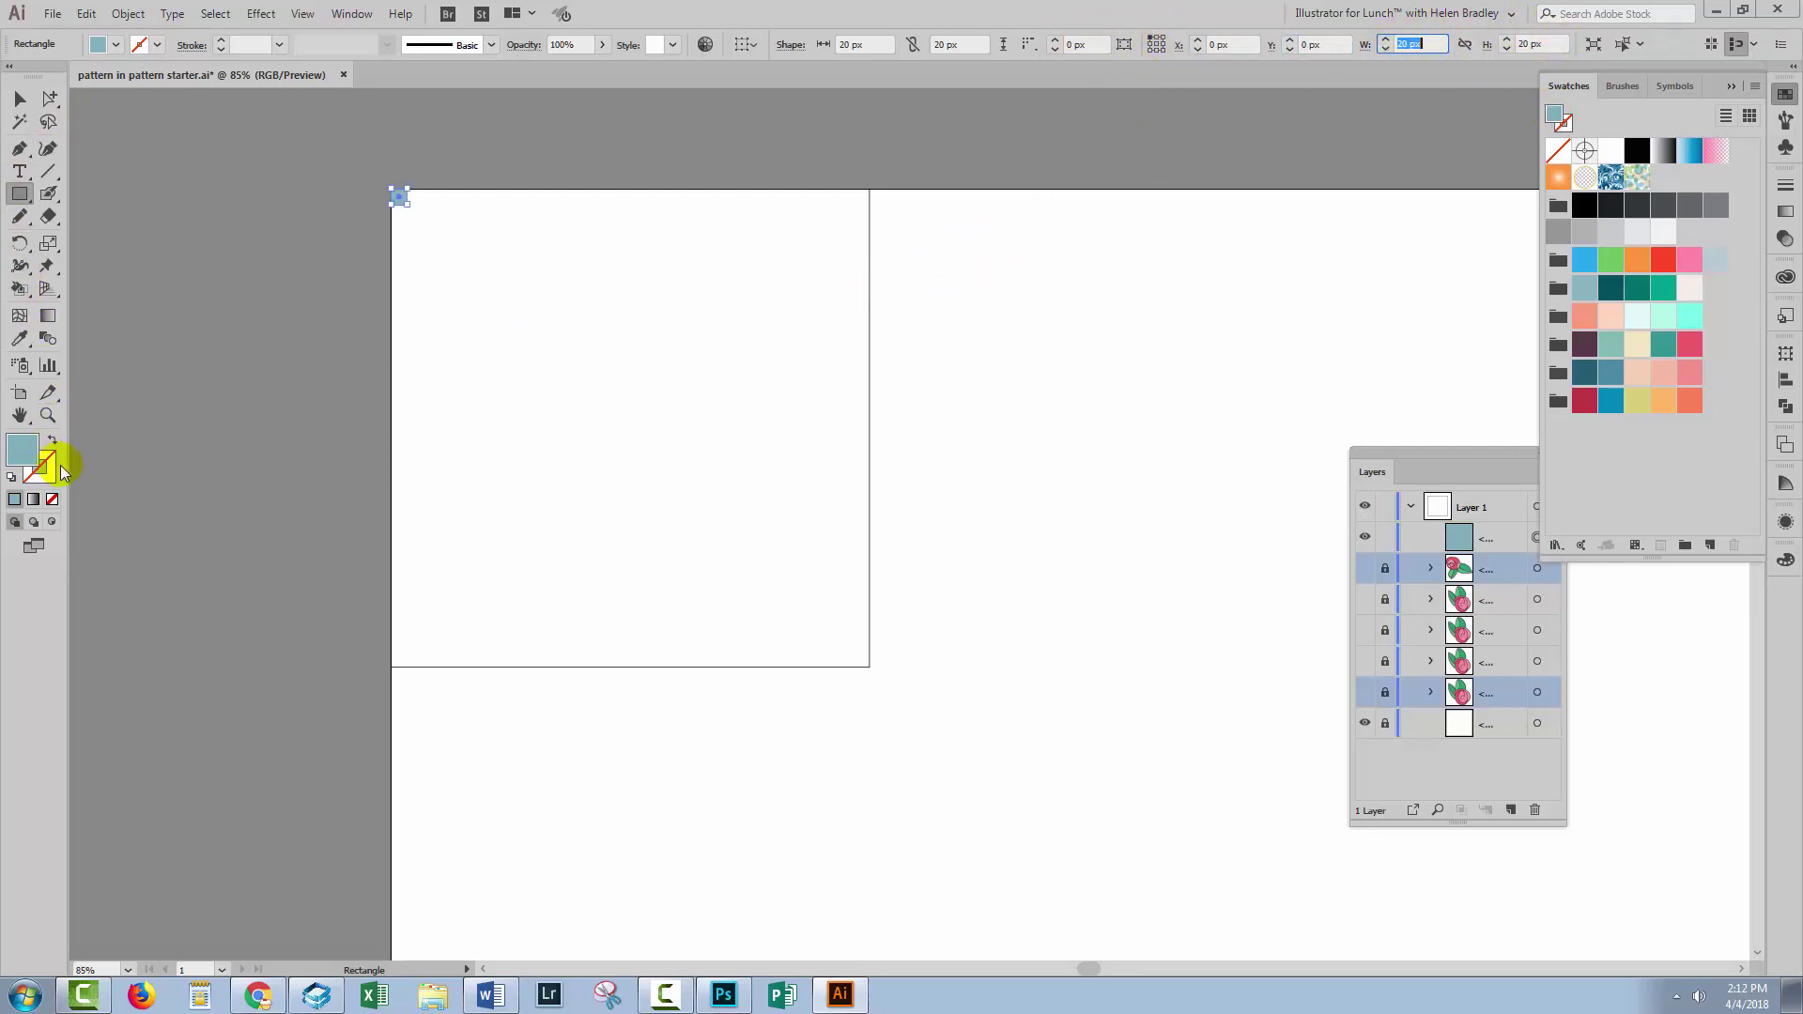
# - Save the square's blue-grey fill as a new global swatch
pyautogui.click(49, 414)
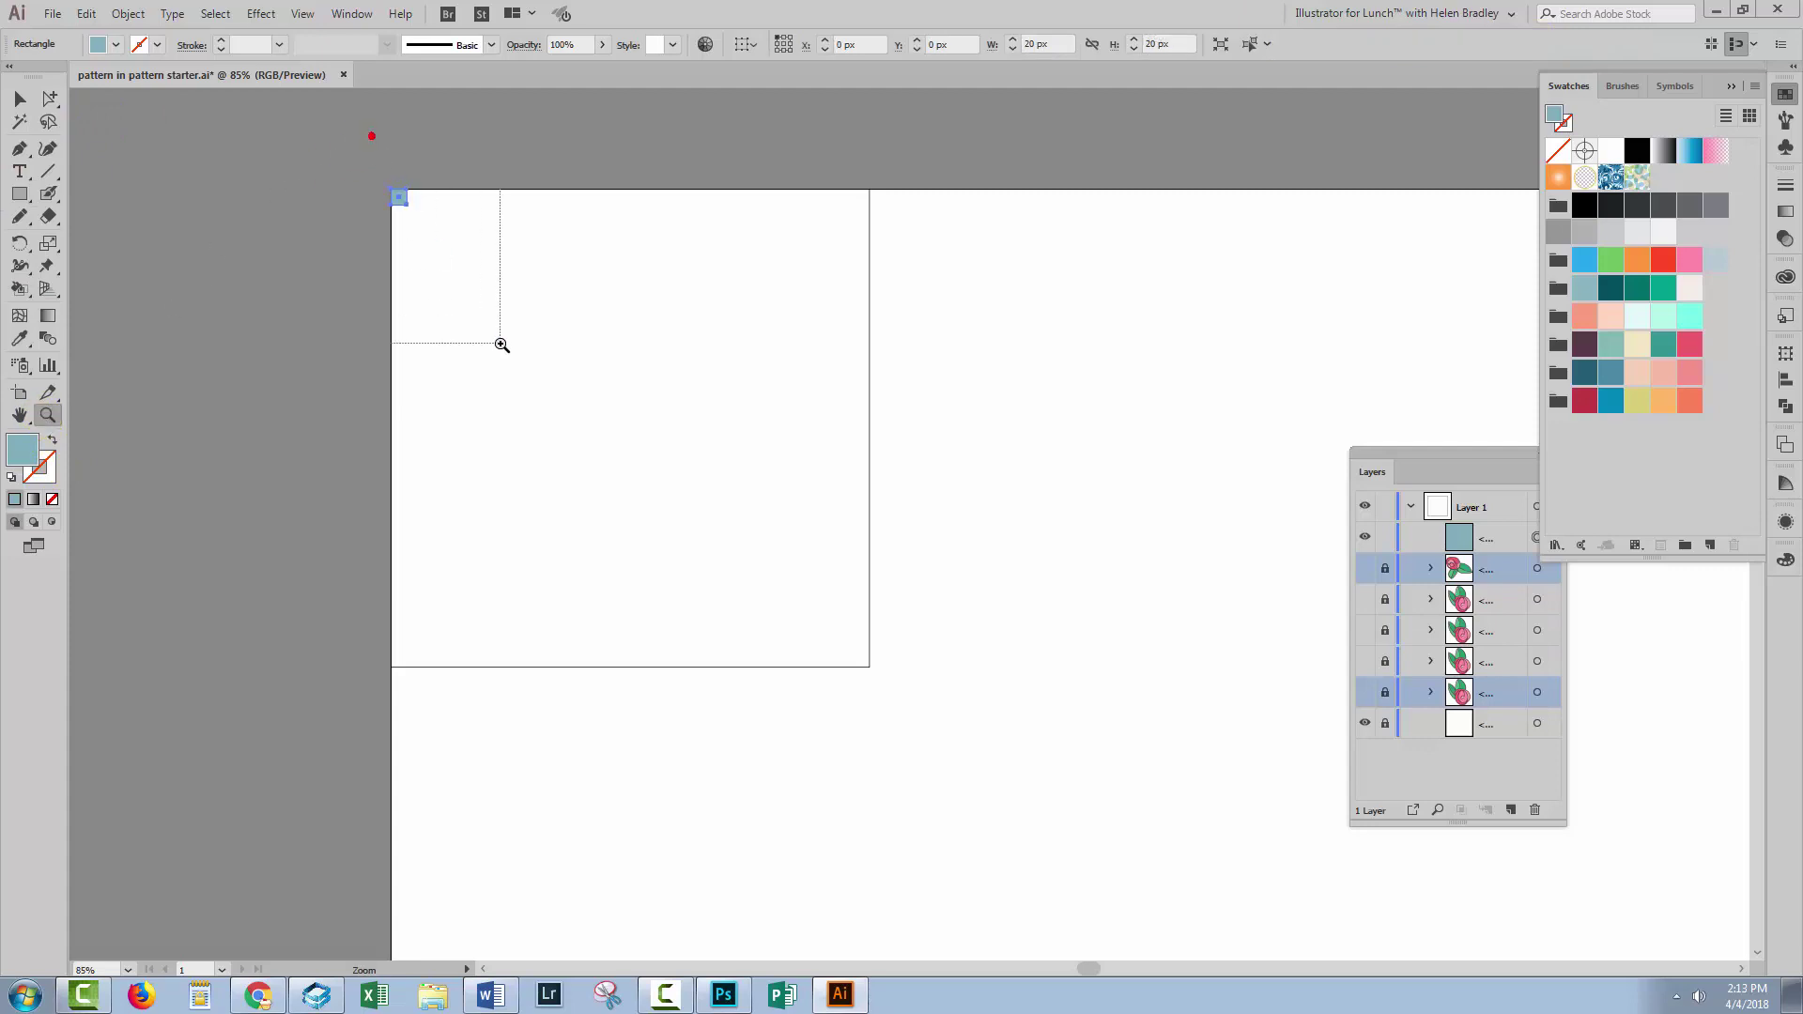
pyautogui.moveTo(501, 345); pyautogui.dragTo(502, 344)
pyautogui.moveTo(567, 394); pyautogui.dragTo(491, 352)
pyautogui.moveTo(22, 450); pyautogui.dragTo(1716, 413)
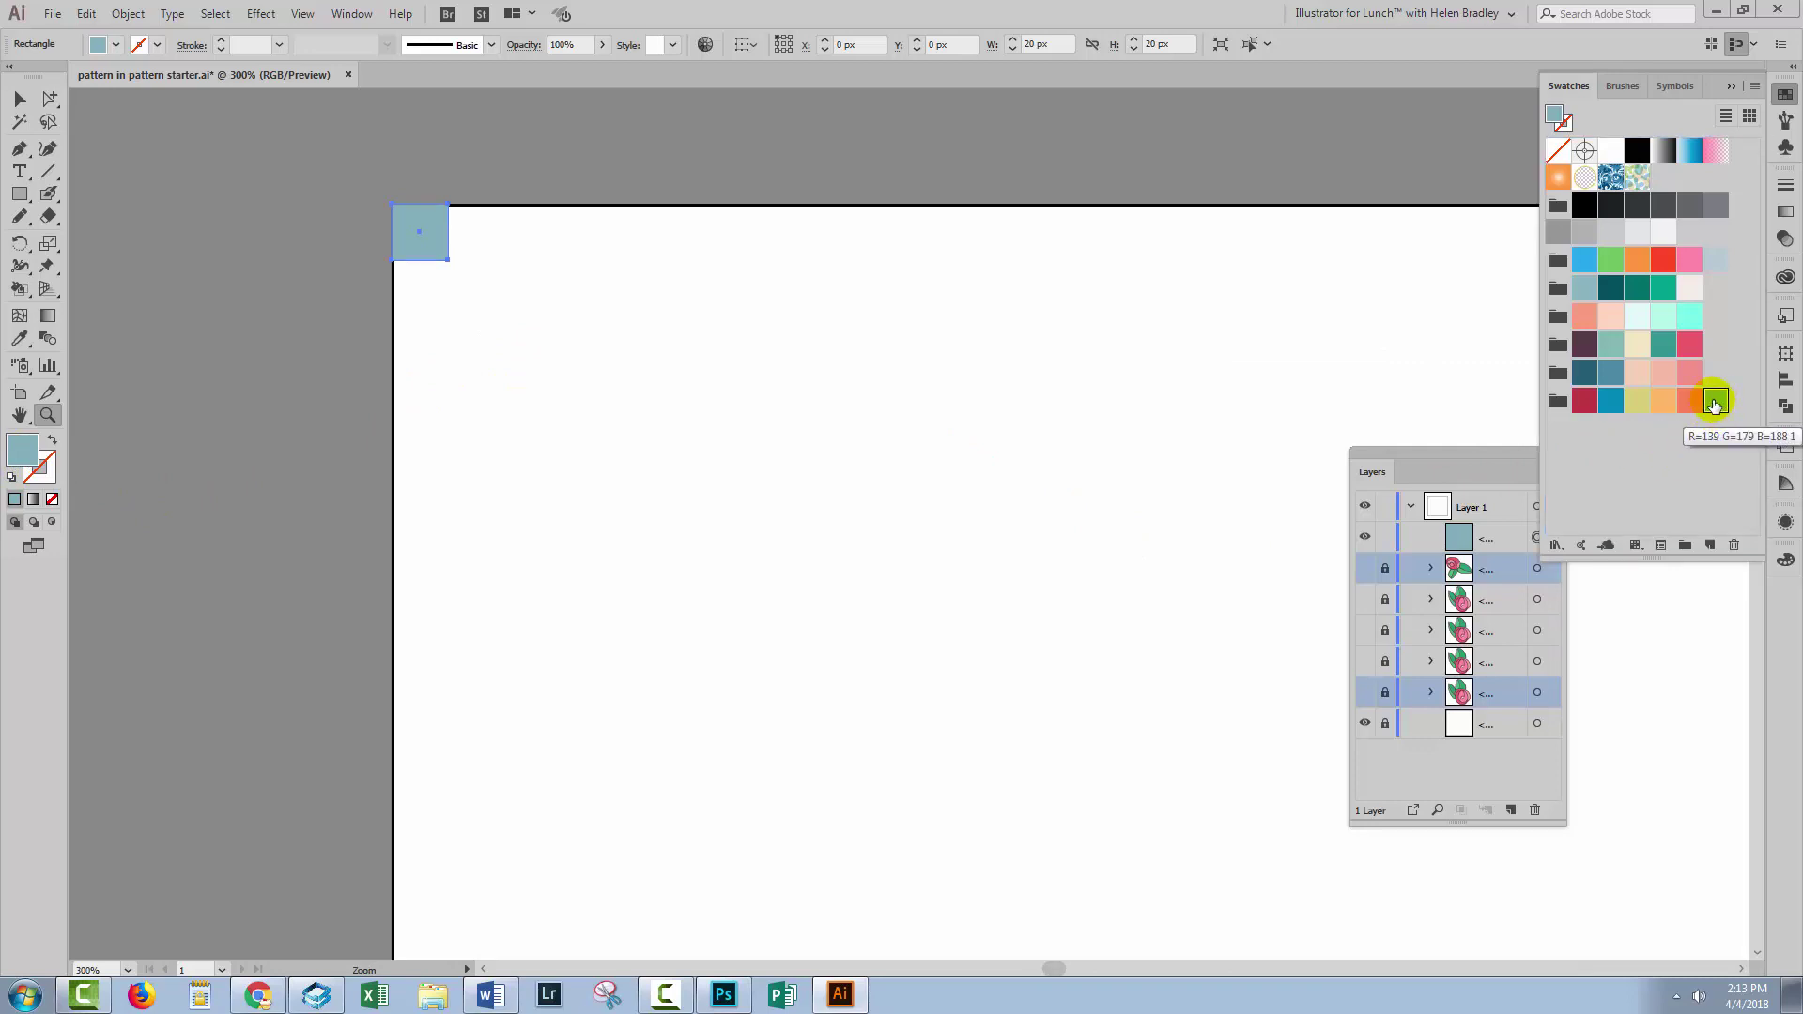
pyautogui.doubleClick(1715, 403)
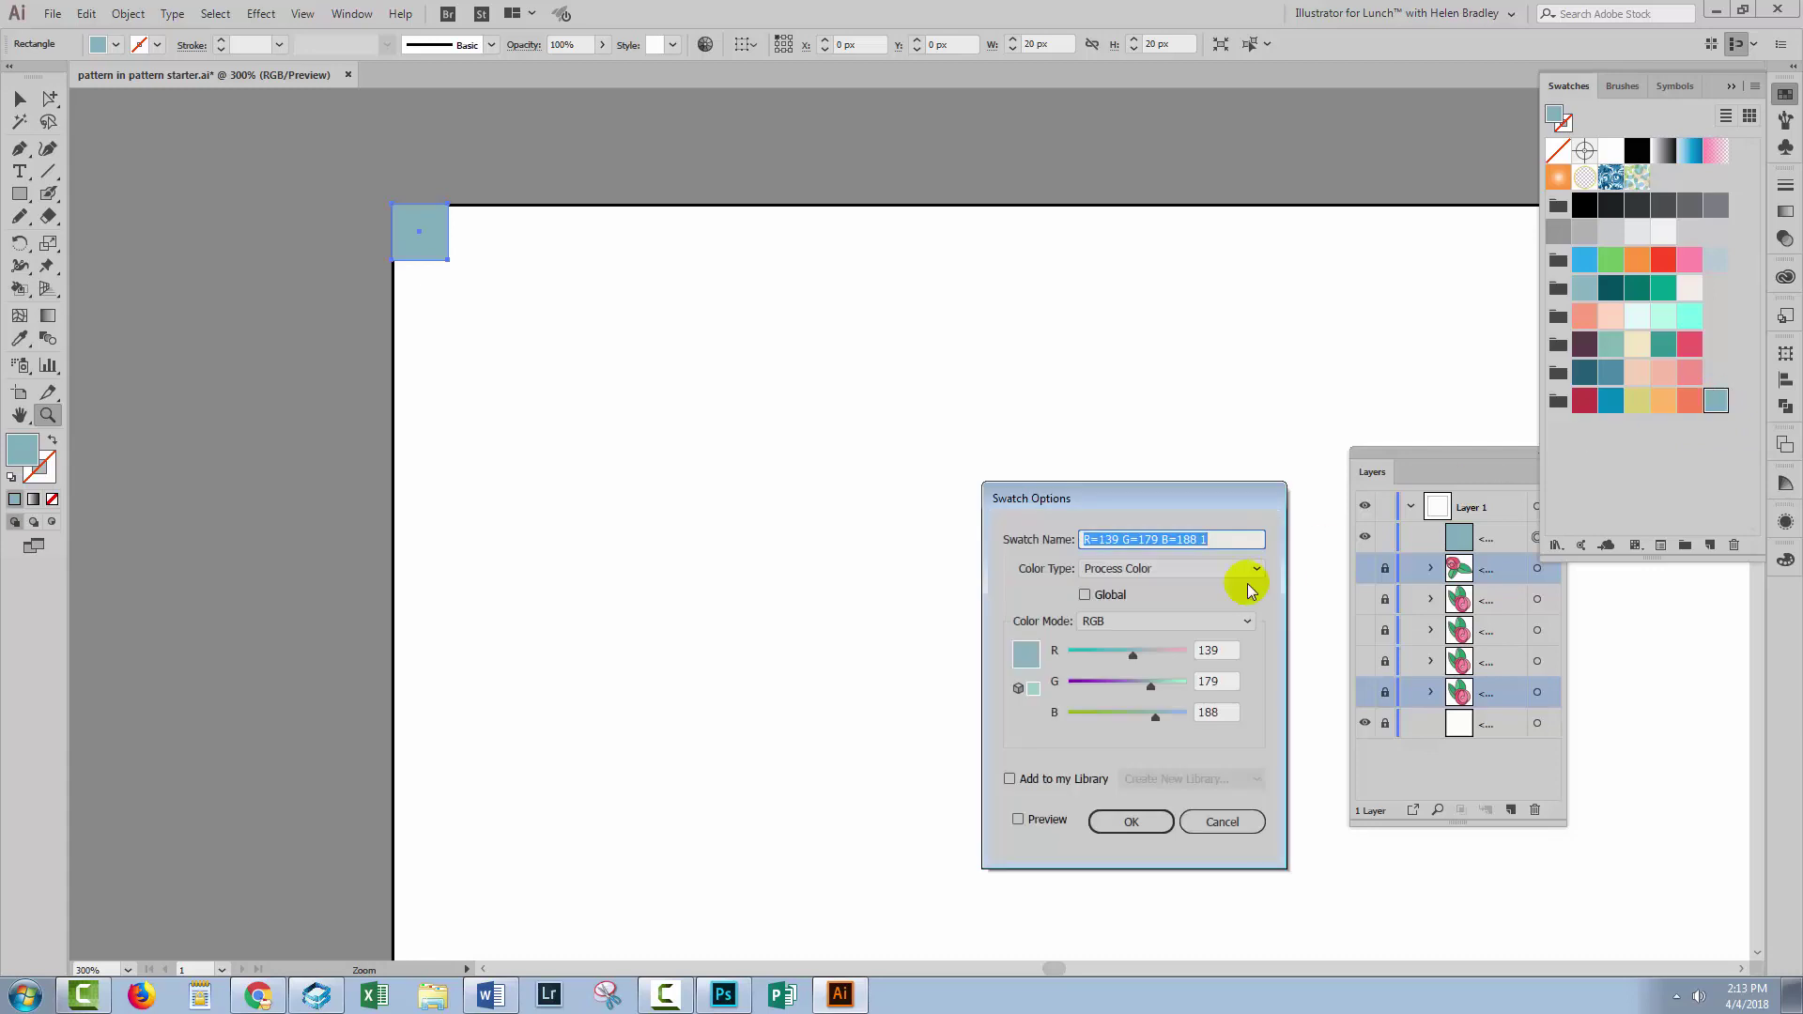
pyautogui.click(1093, 595)
pyautogui.click(1136, 822)
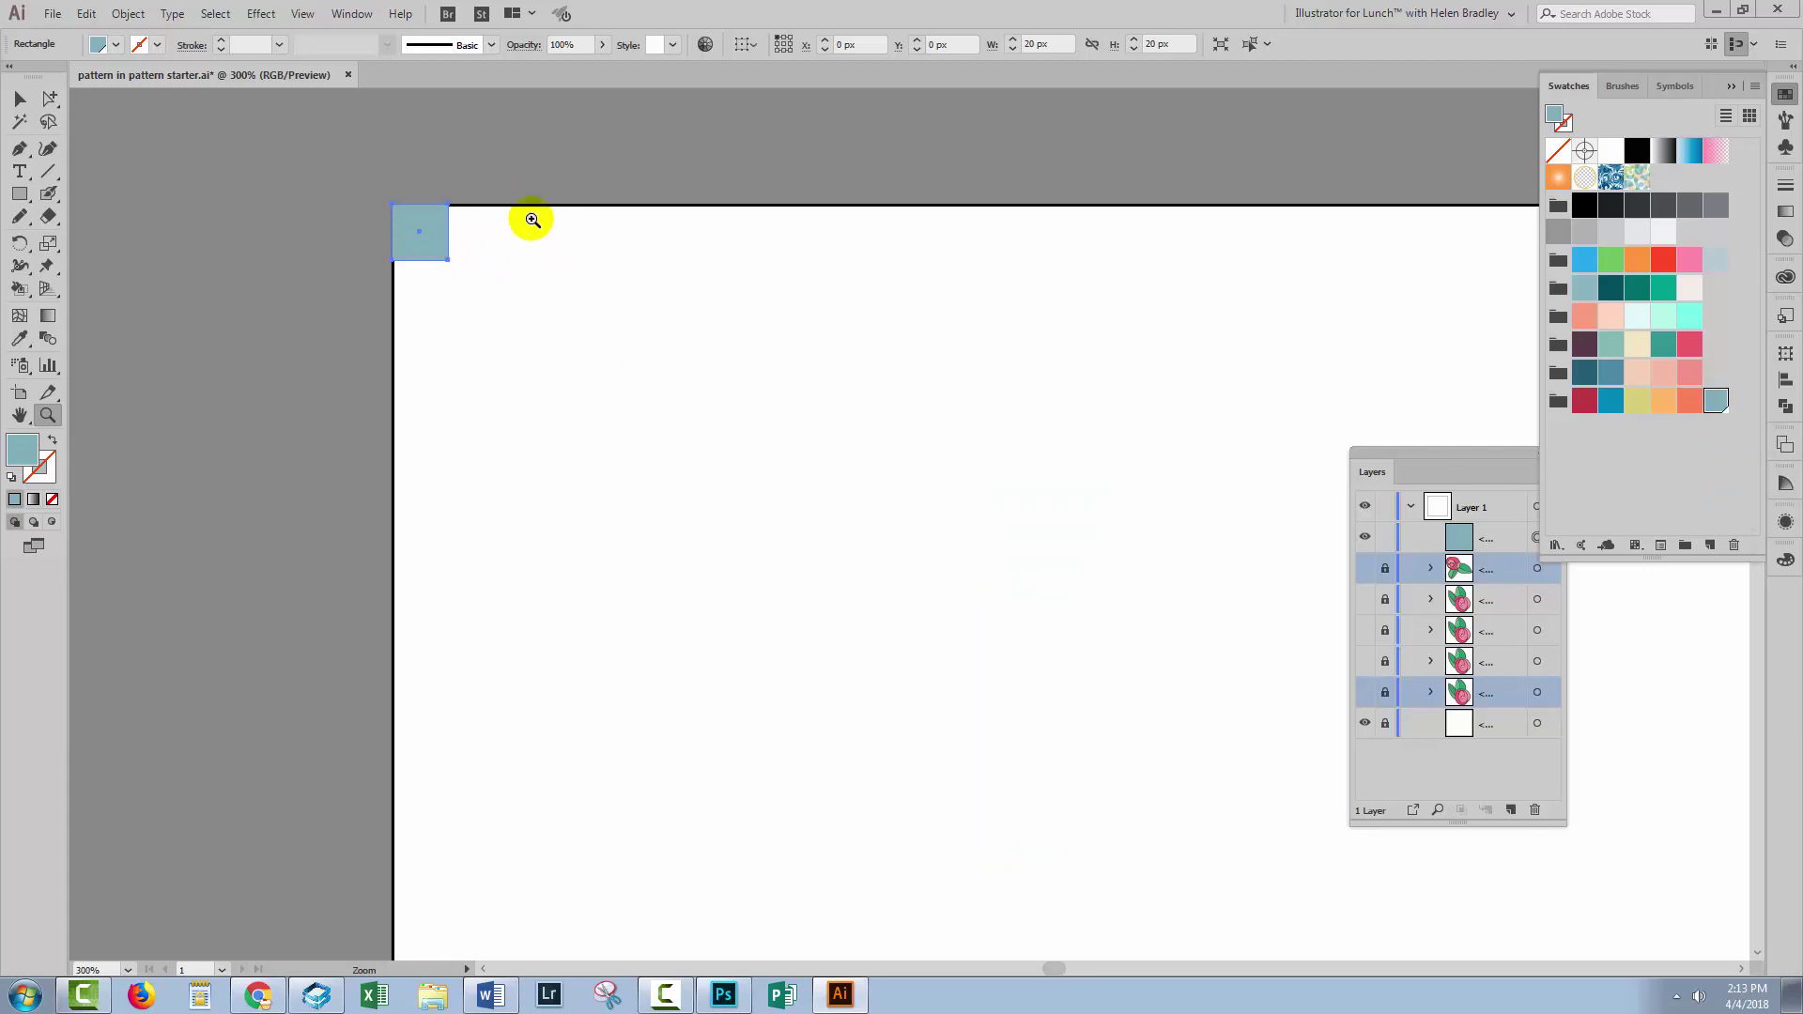
# - Alt-drag a copy of the blue square to sit right beside it
pyautogui.click(20, 99)
pyautogui.click(423, 245)
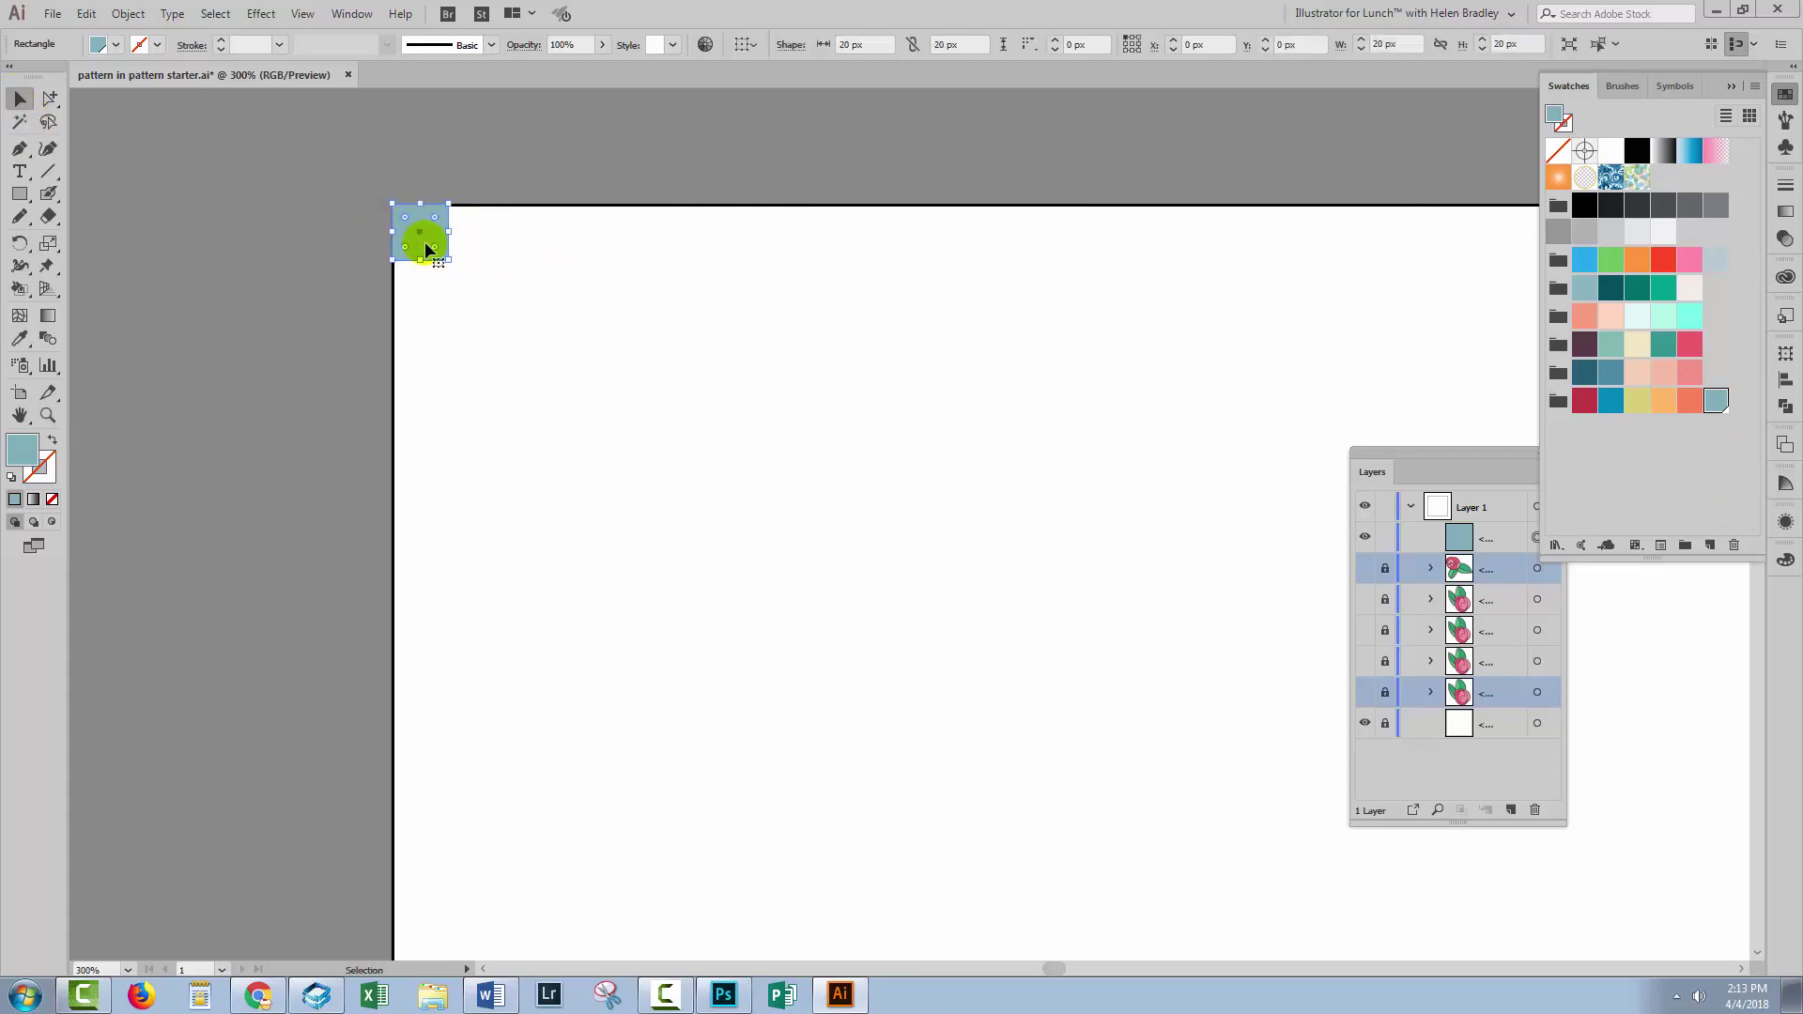
pyautogui.moveTo(423, 241); pyautogui.dragTo(475, 250)
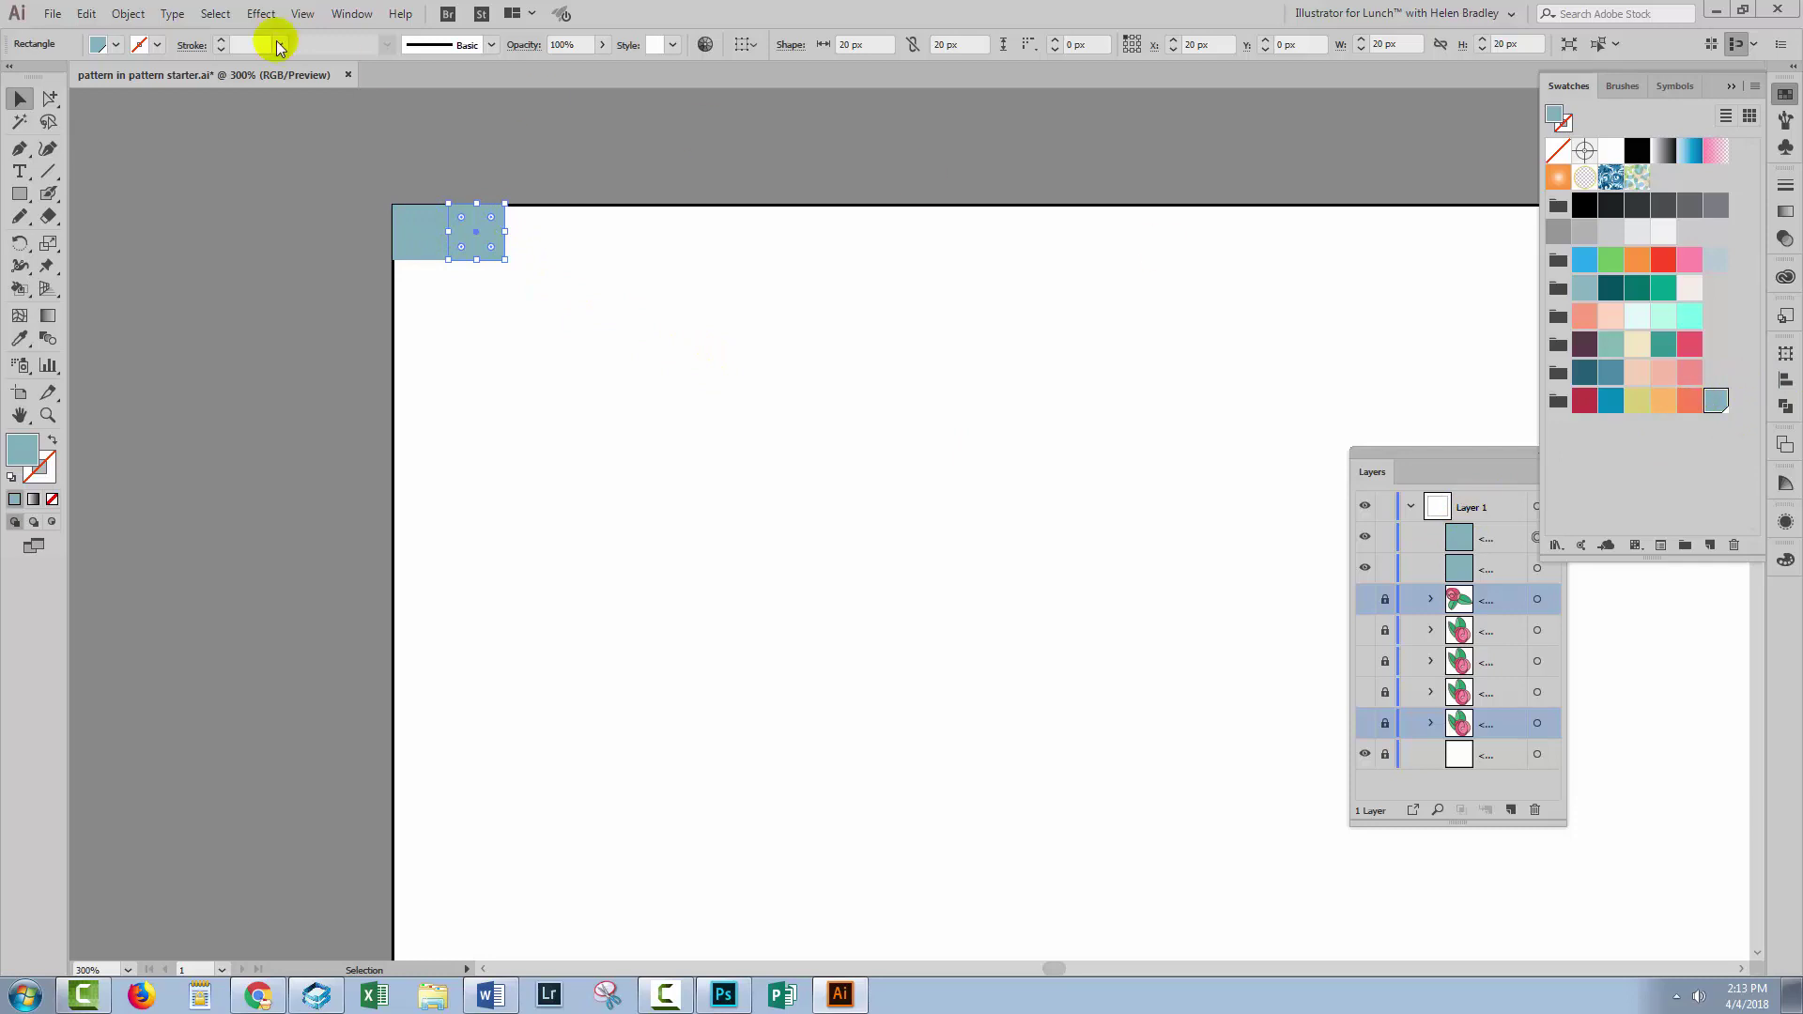
# - Give the copied square a 50% tint of the blue-grey swatch in the Color panel
pyautogui.click(346, 16)
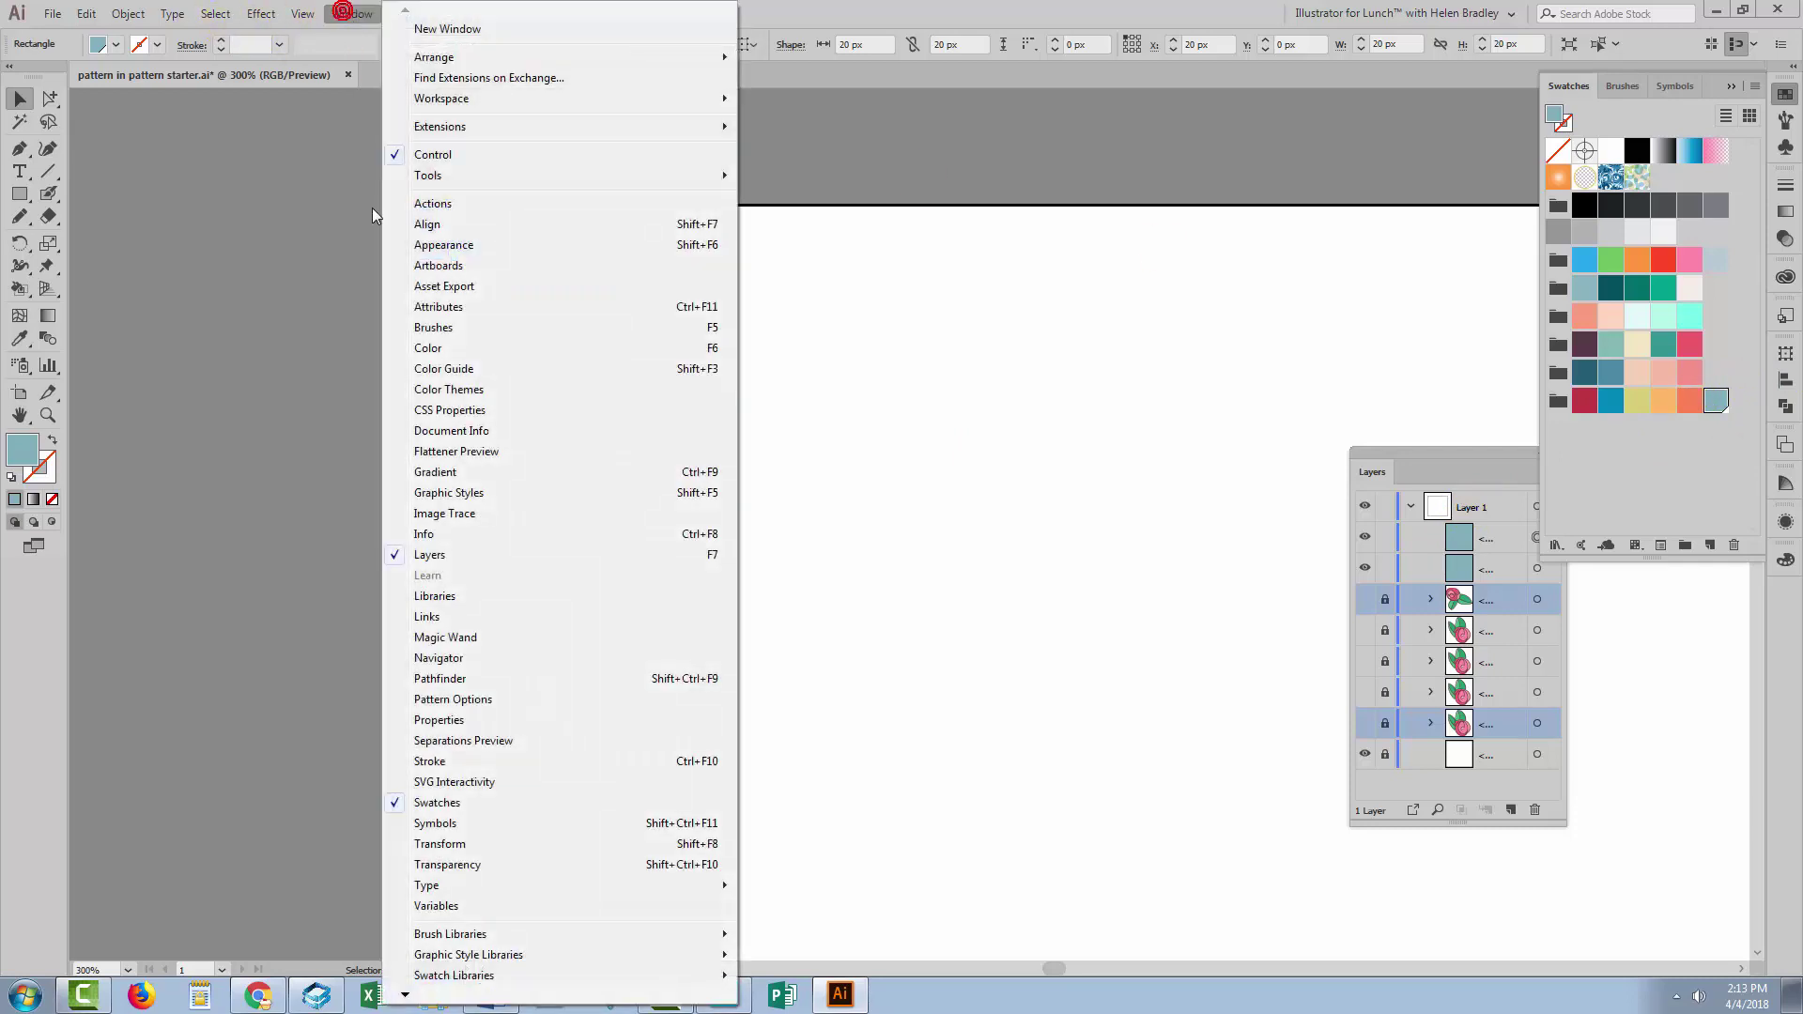
pyautogui.click(431, 353)
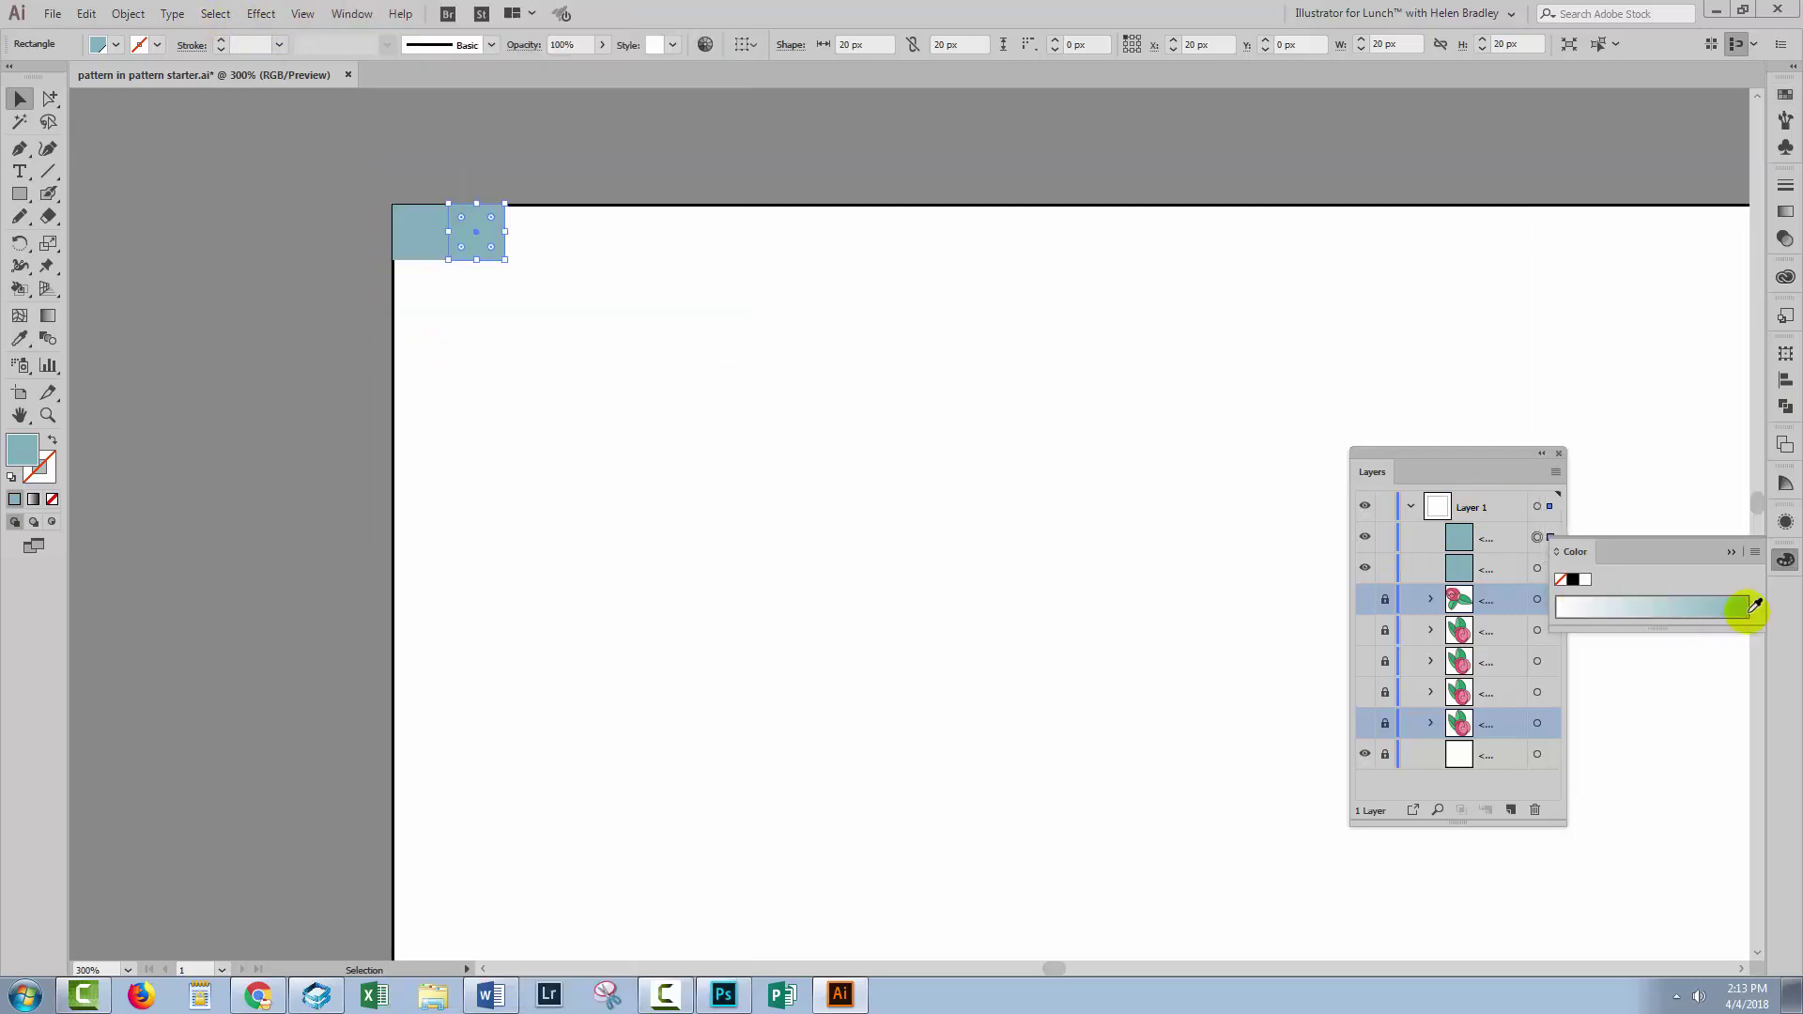
pyautogui.click(1752, 555)
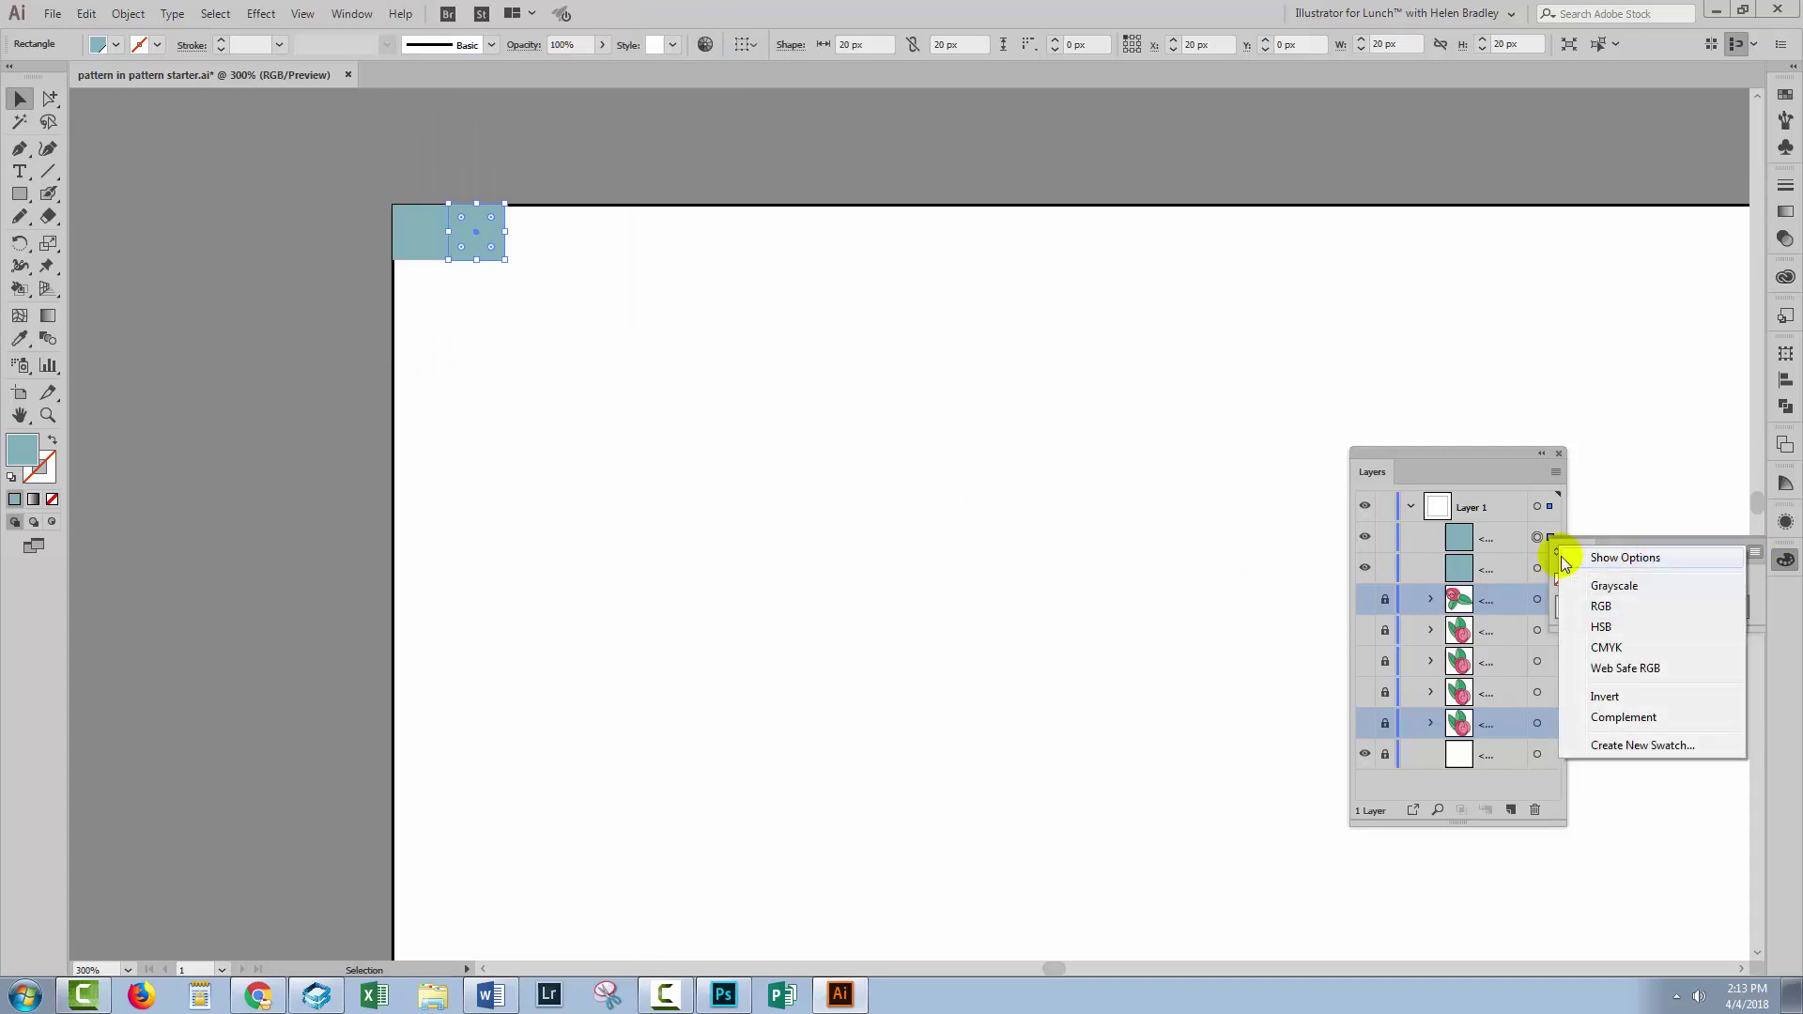
pyautogui.click(1614, 560)
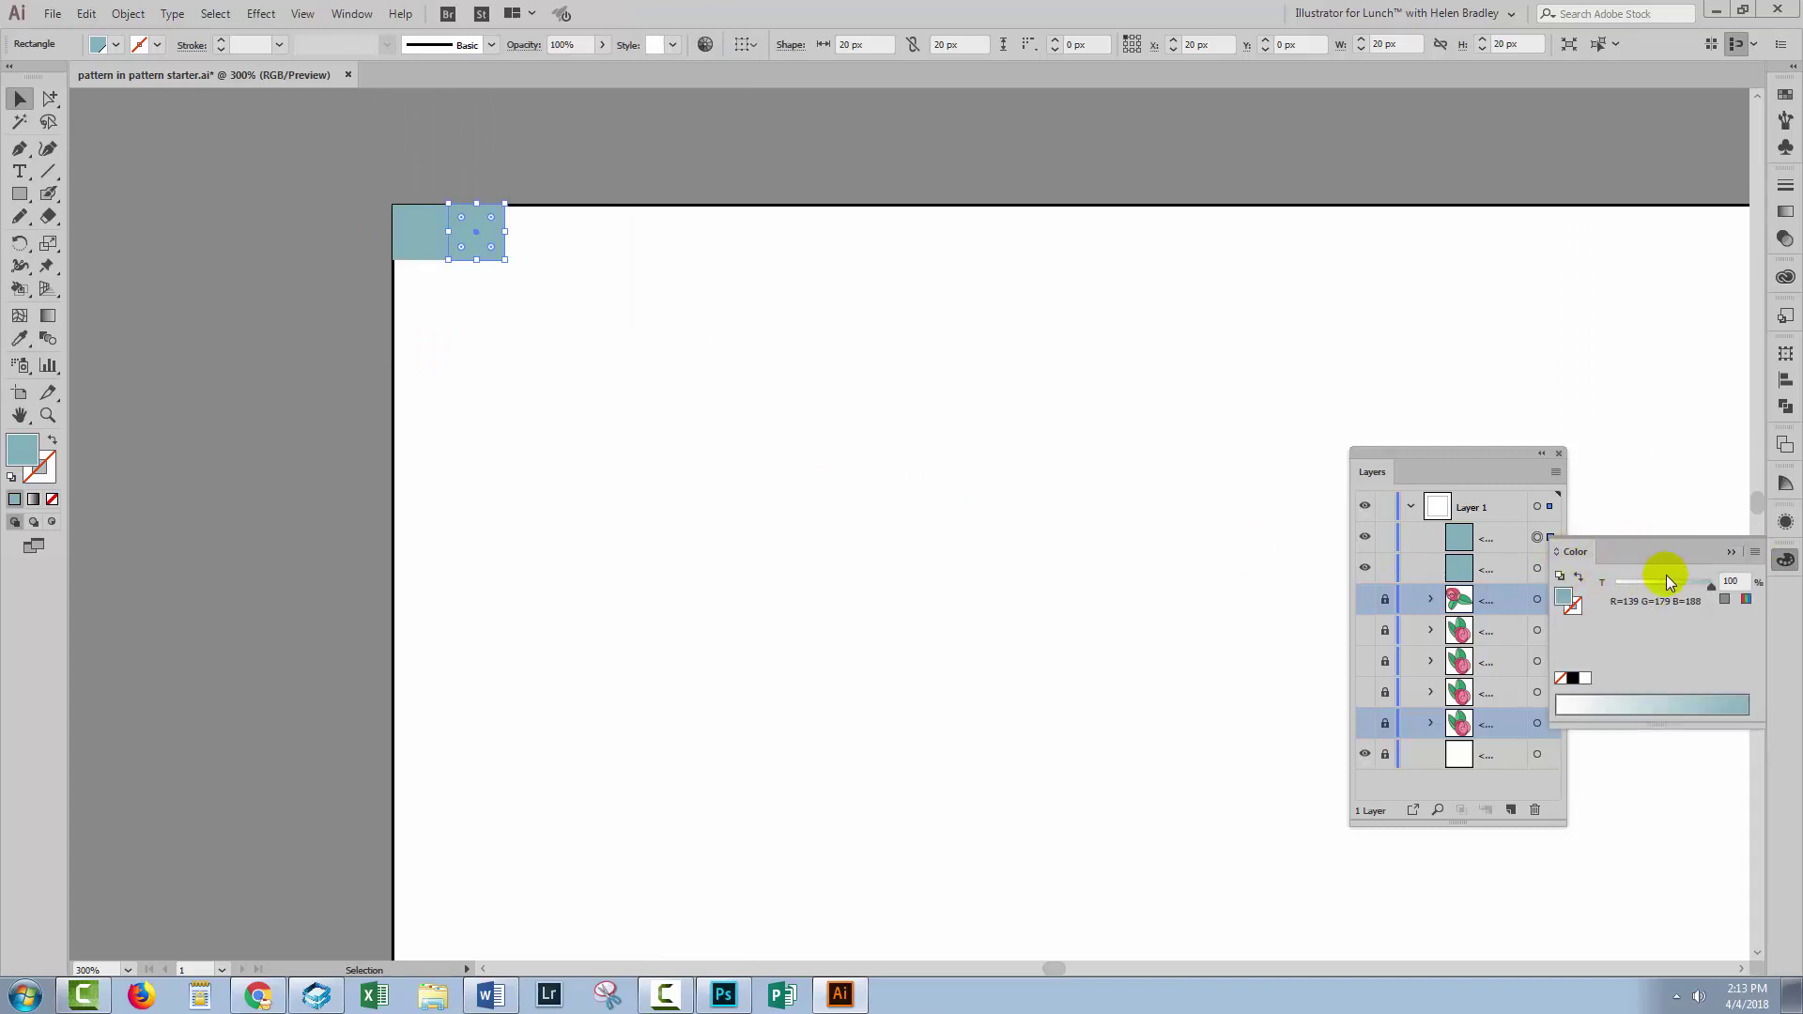
pyautogui.click(1740, 579)
pyautogui.write('50')
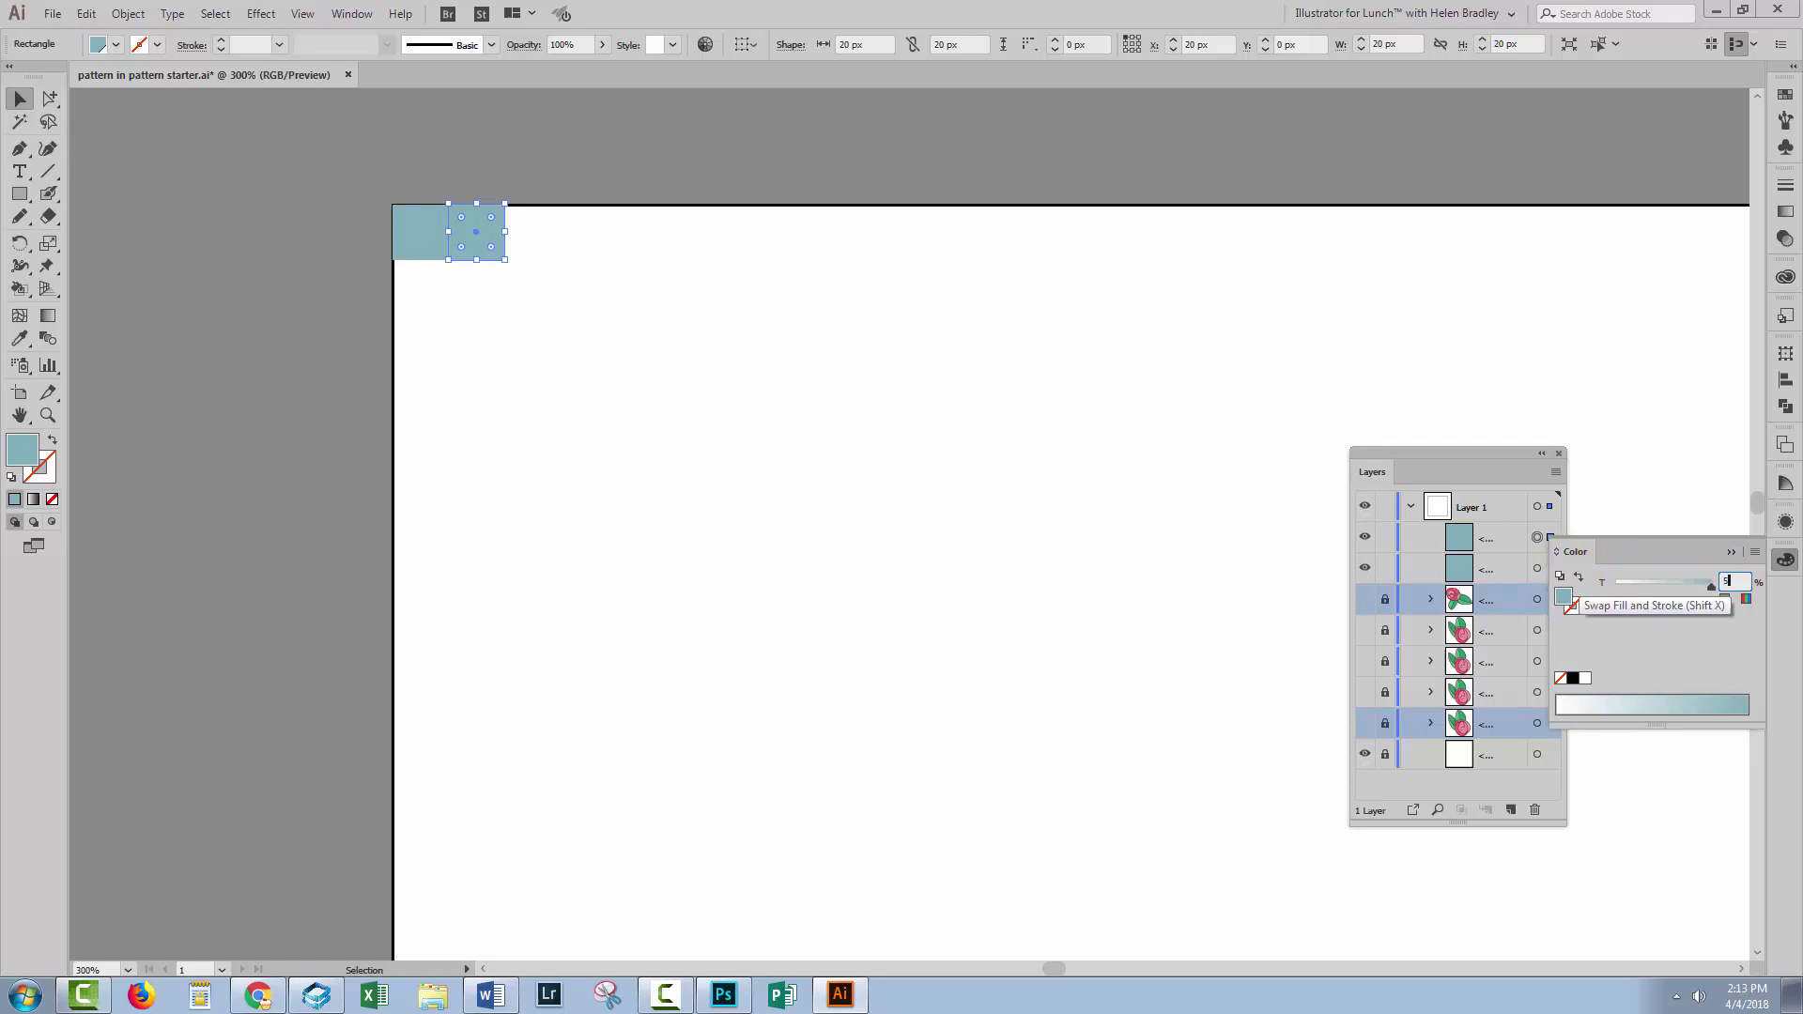
pyautogui.press('Return')
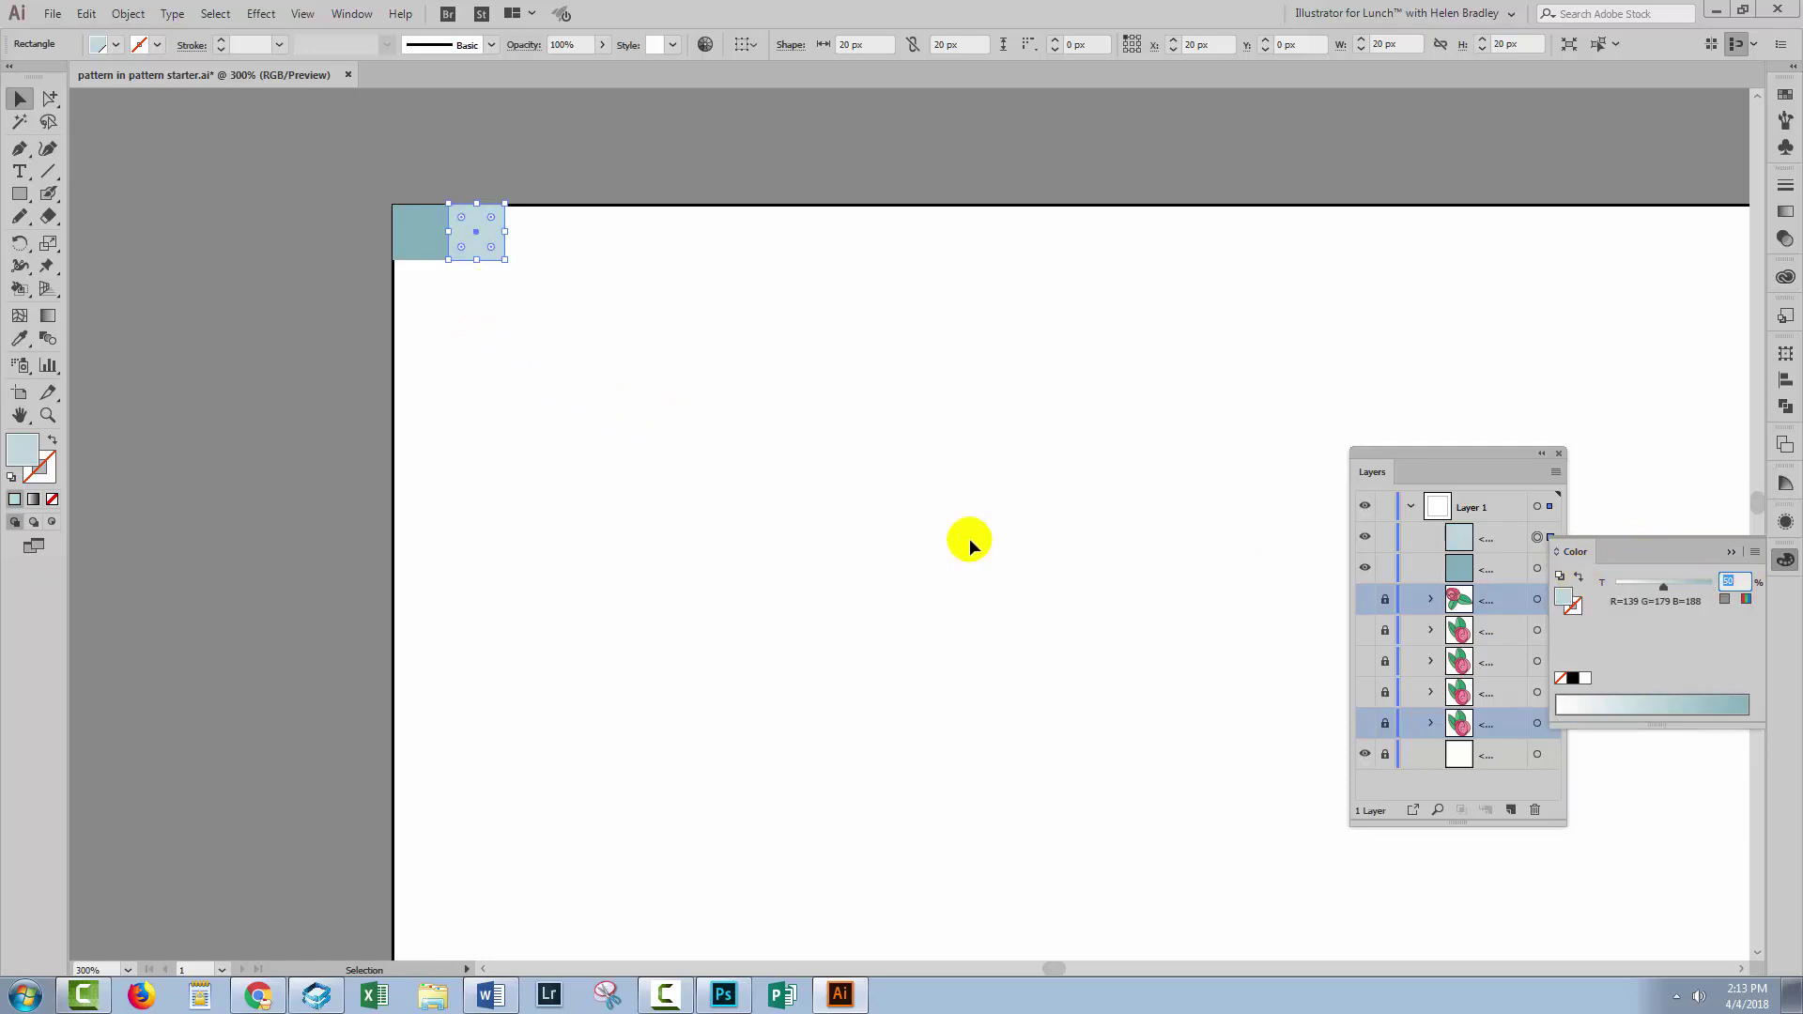
pyautogui.click(998, 567)
pyautogui.click(479, 252)
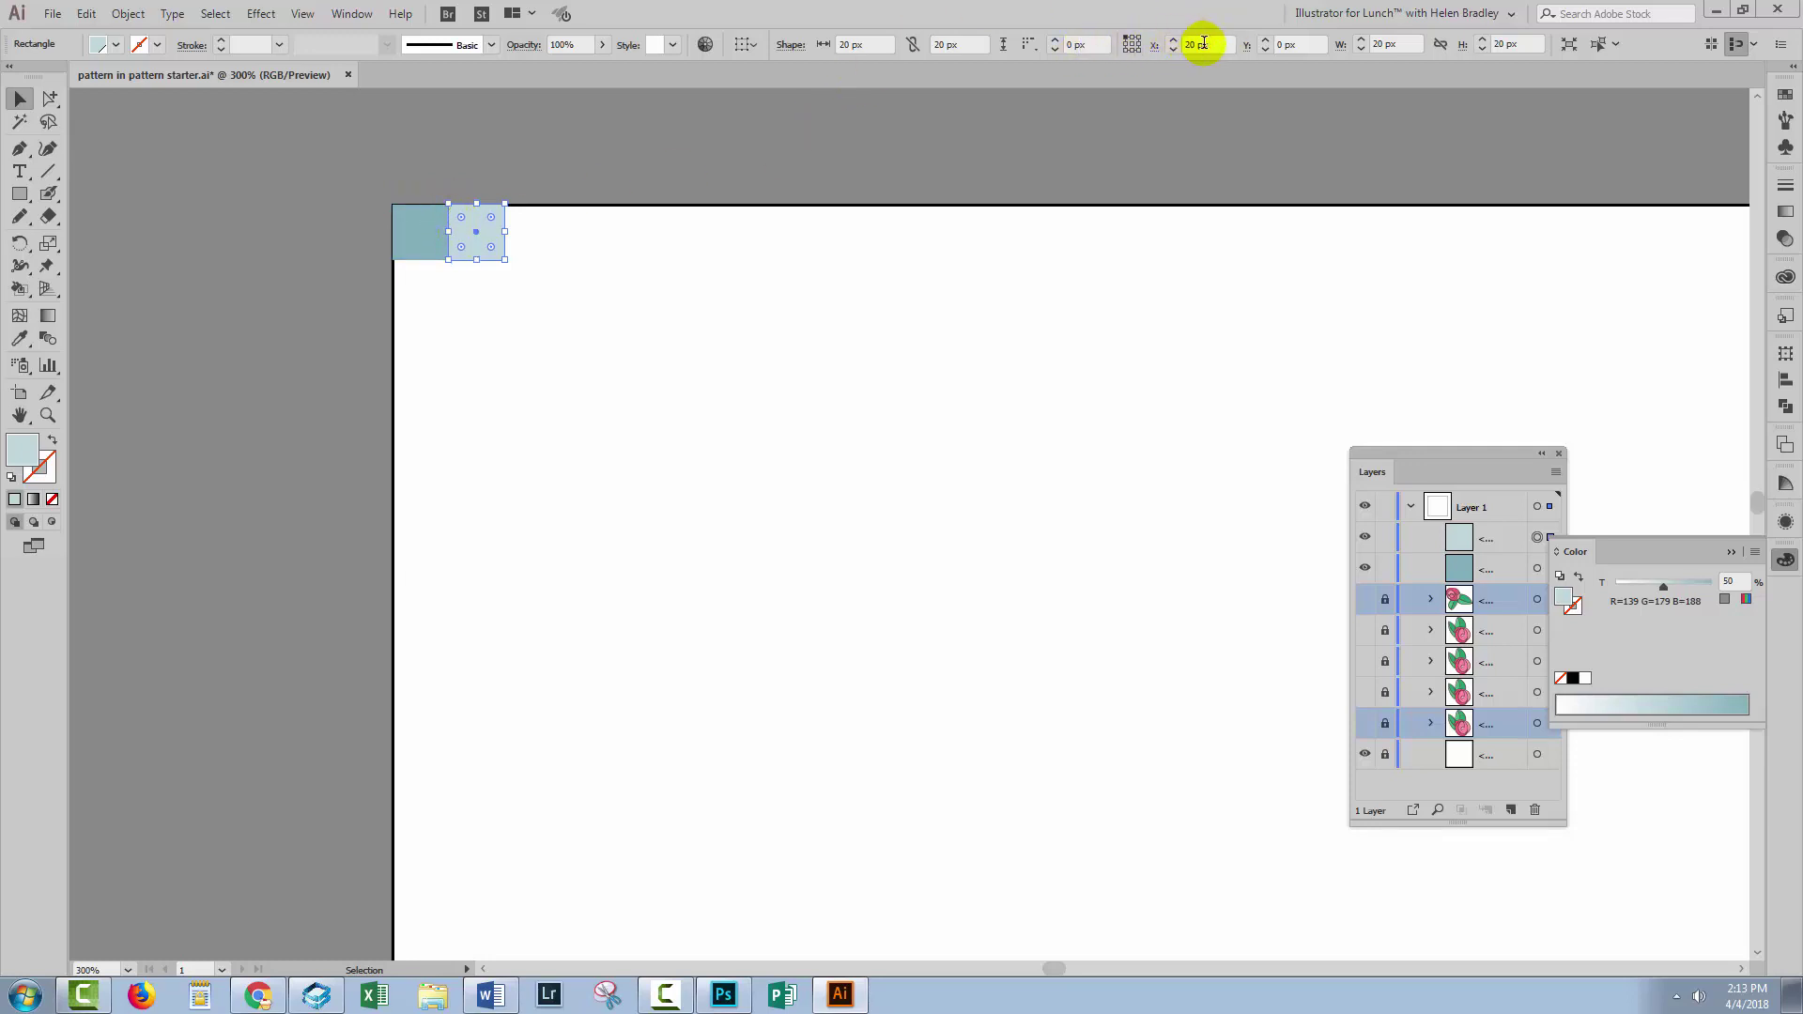
# - Add light-blue copies below and at bottom right, filling the bottom-right square white
pyautogui.click(543, 385)
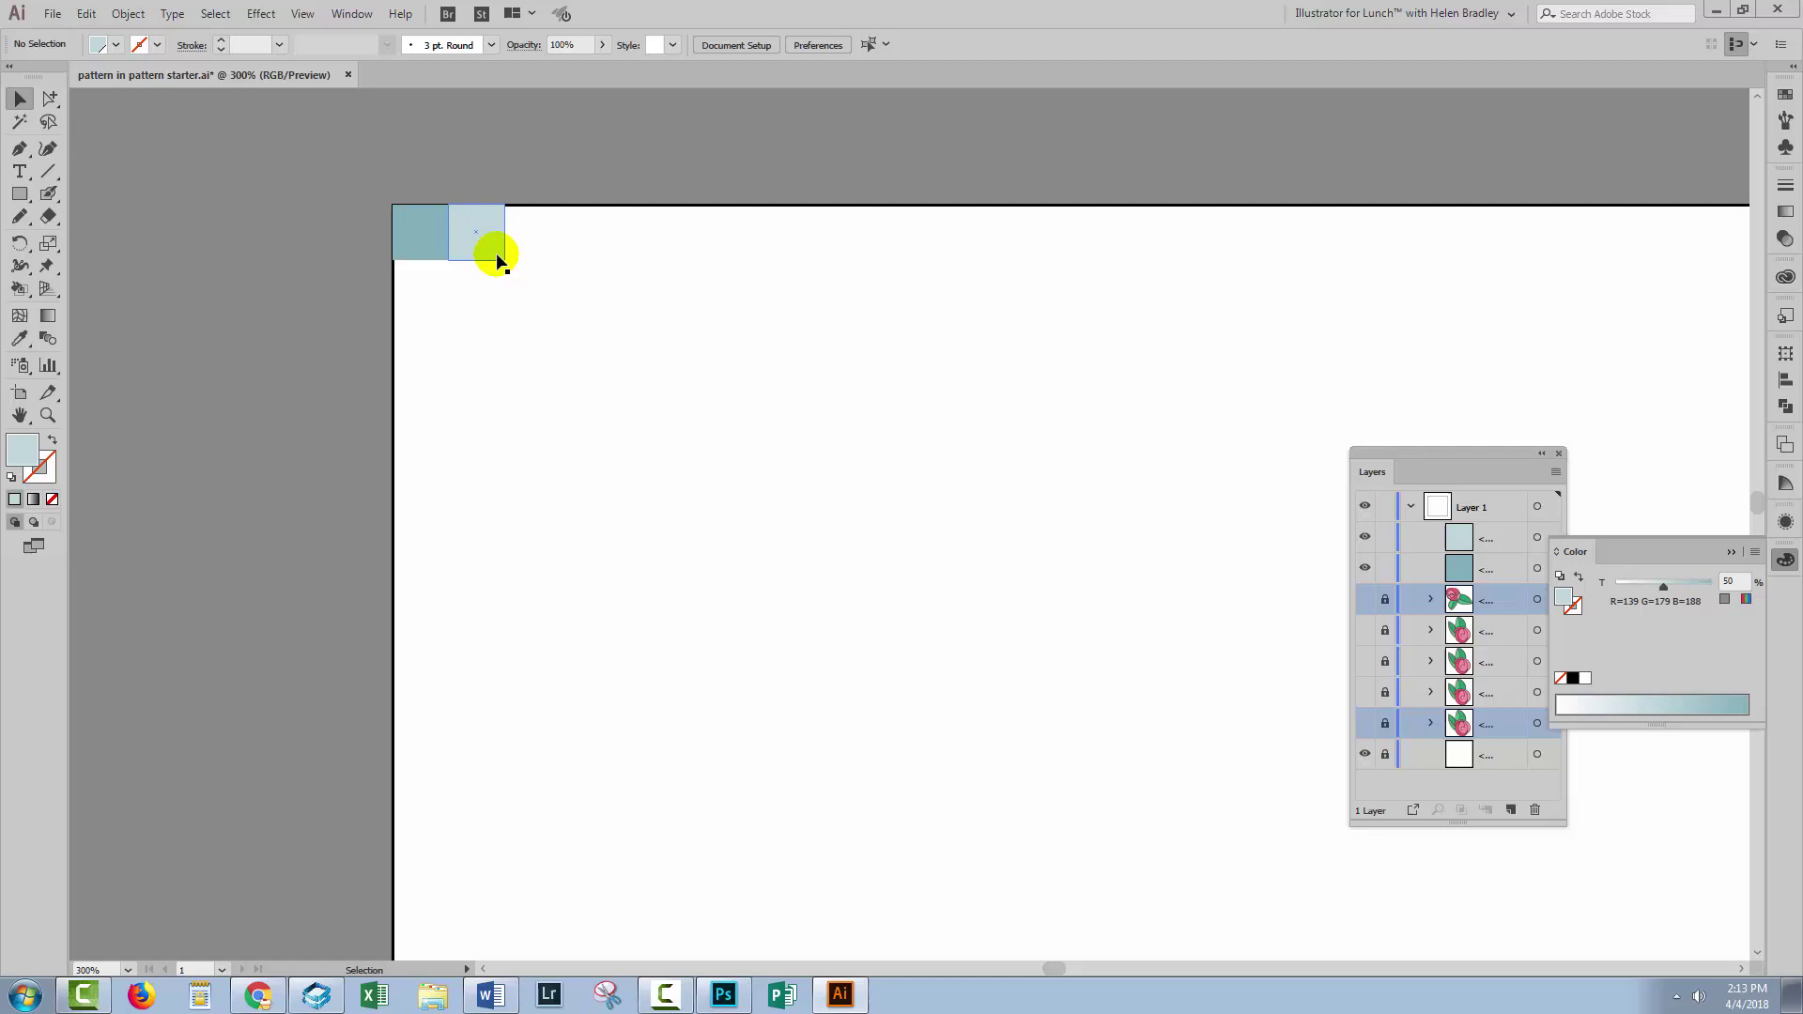
pyautogui.moveTo(488, 245); pyautogui.dragTo(433, 301)
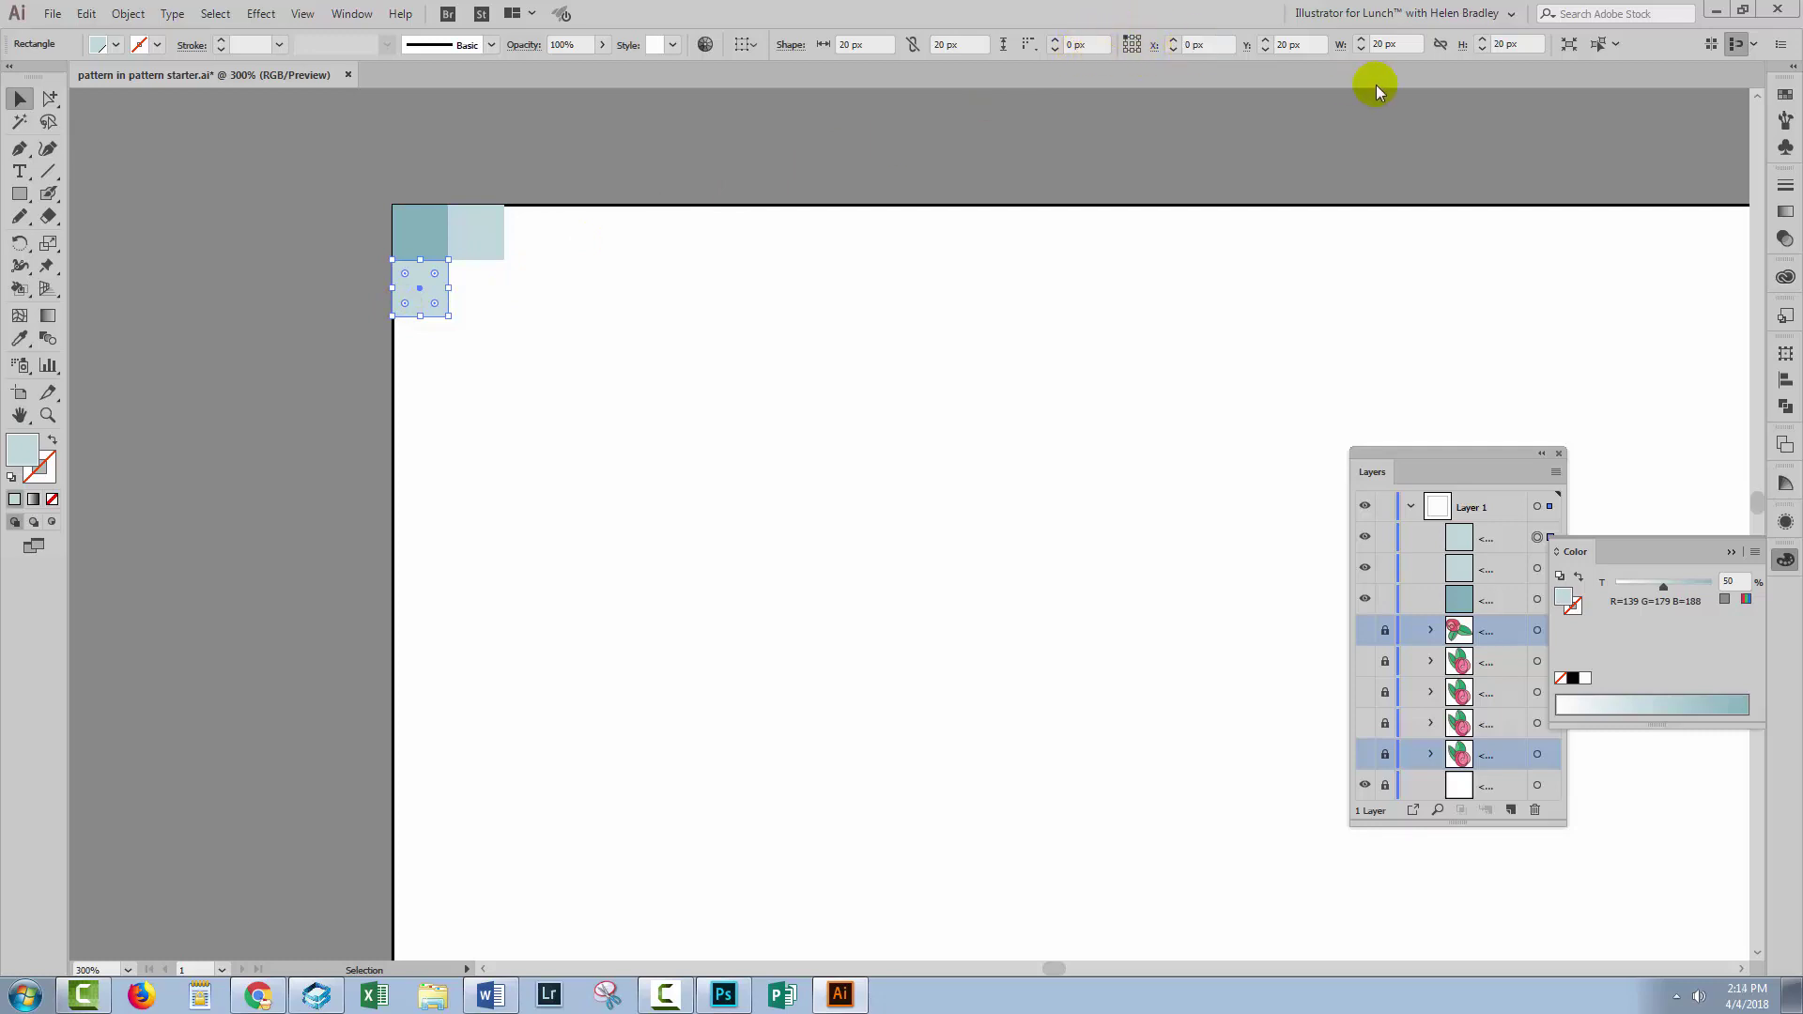
pyautogui.click(440, 334)
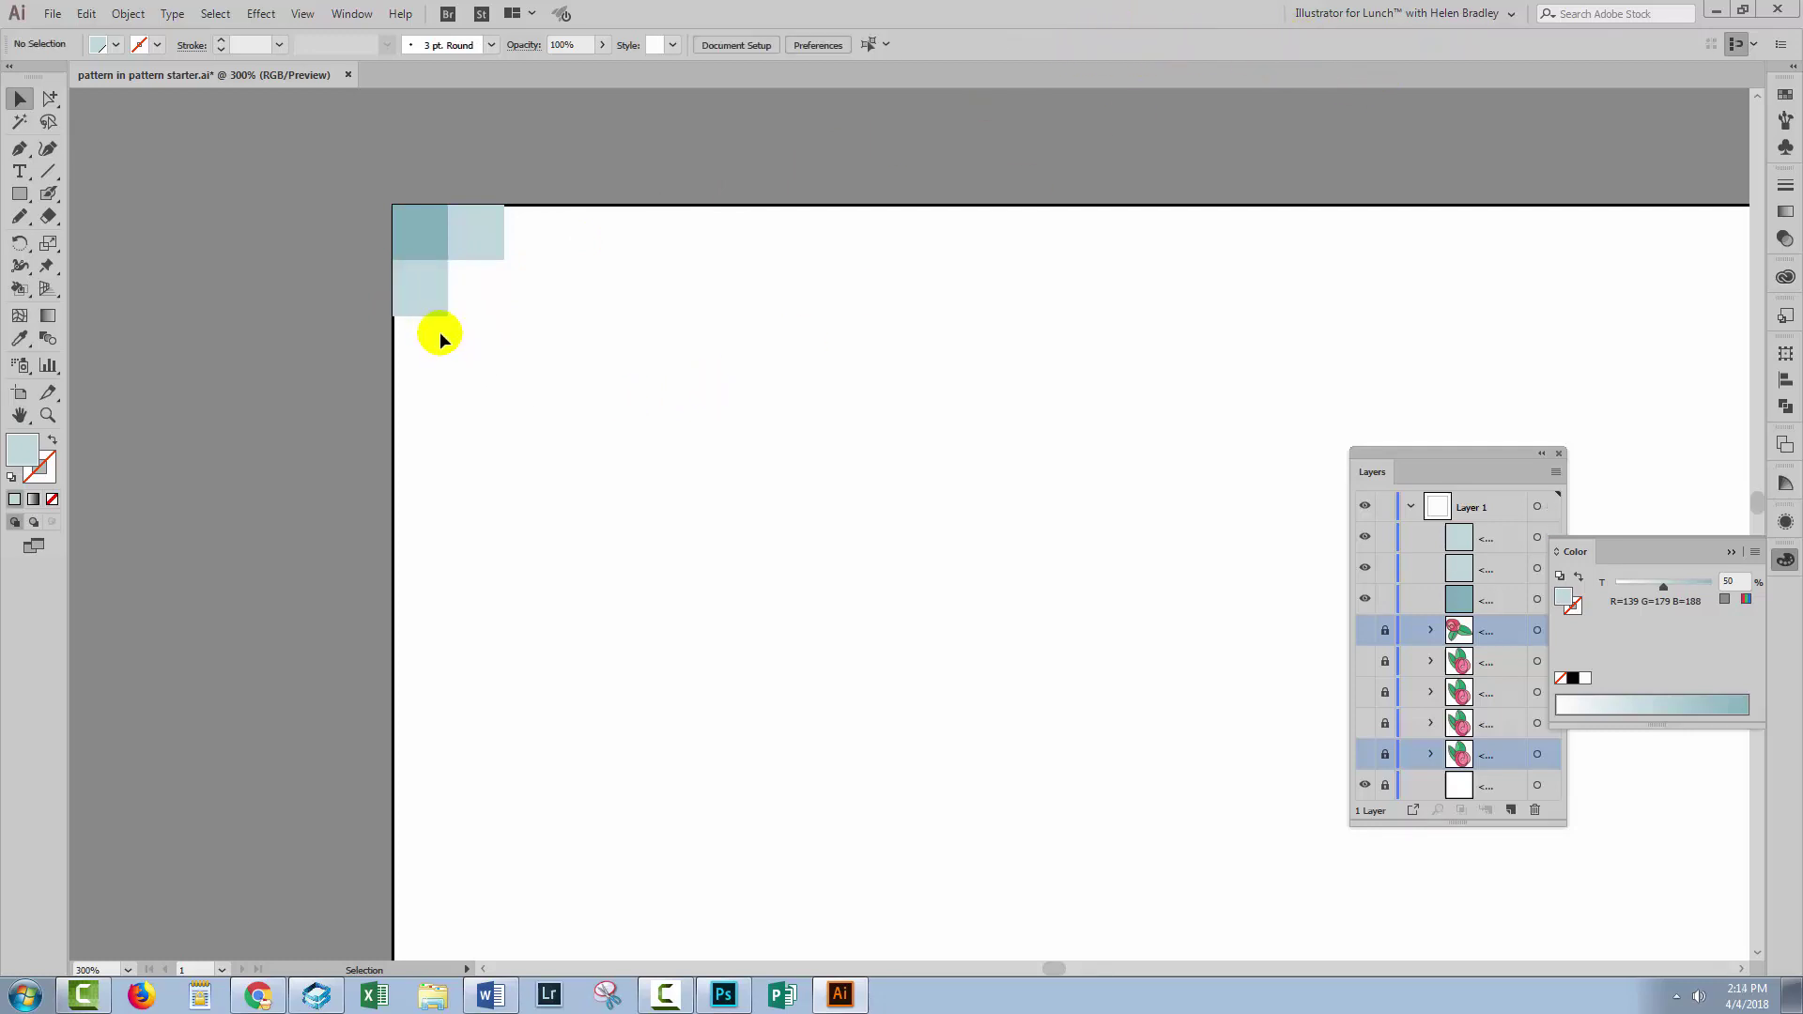
pyautogui.moveTo(425, 310); pyautogui.dragTo(479, 302)
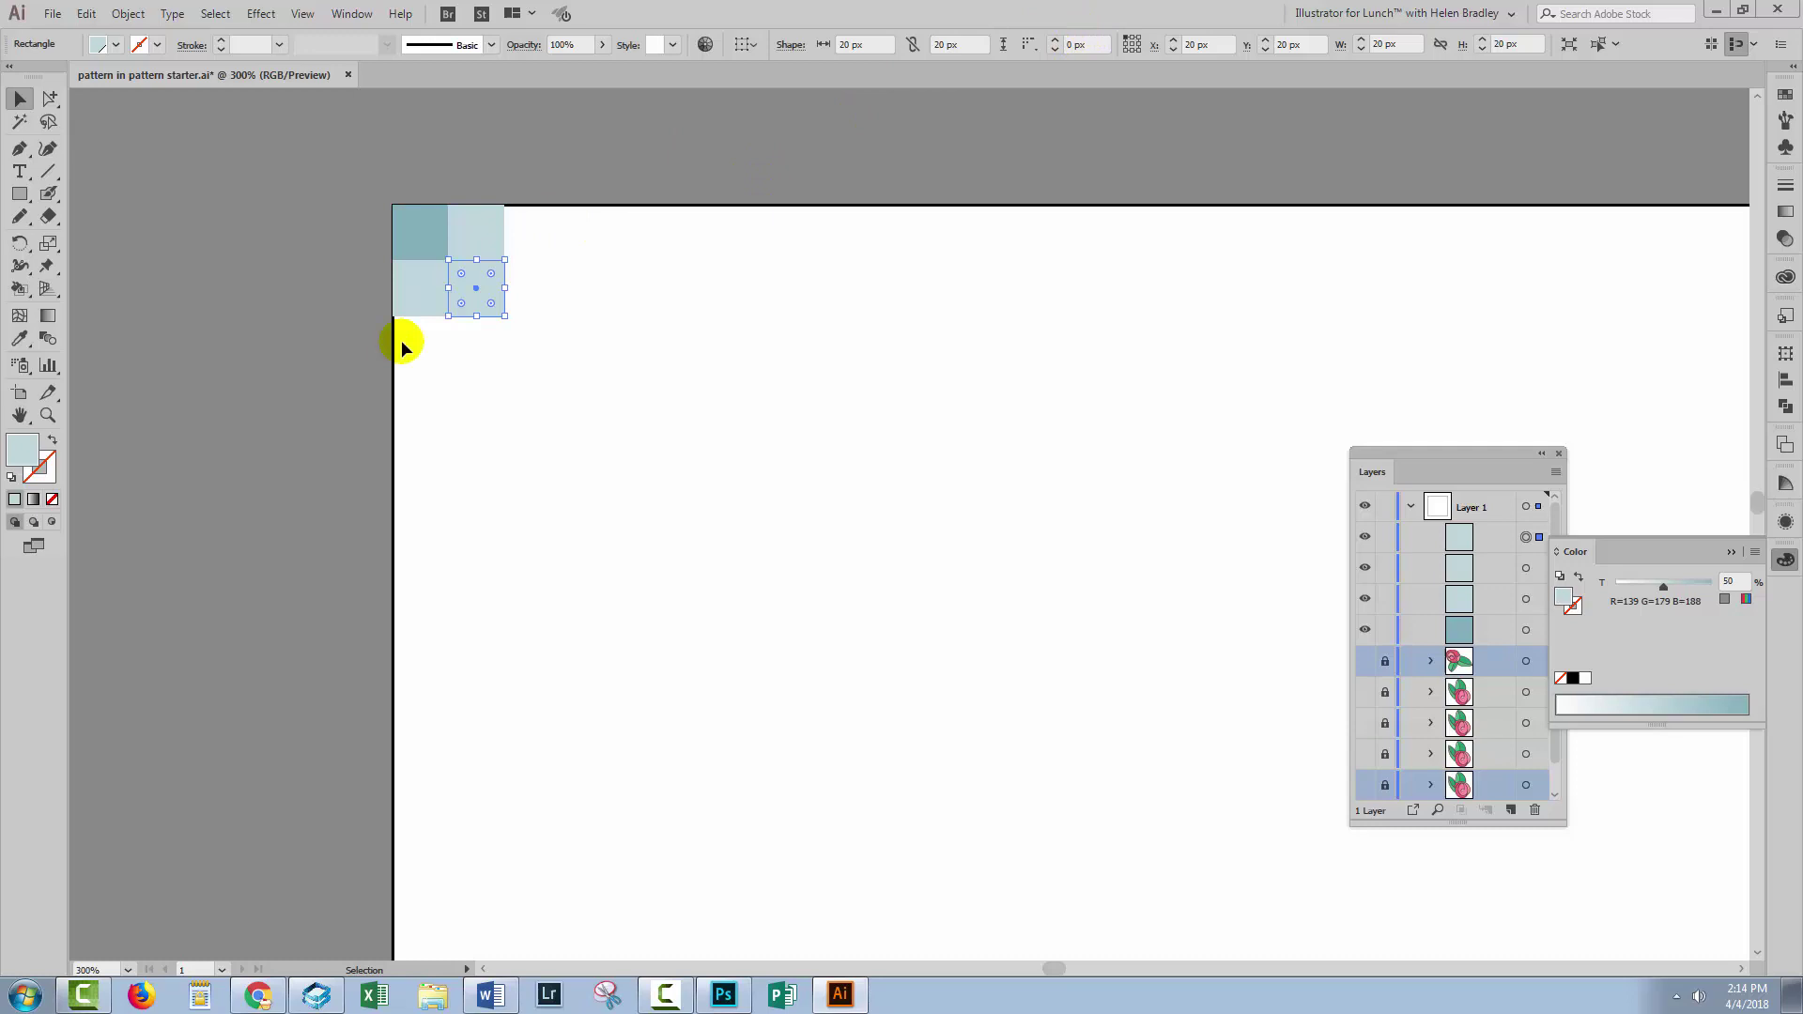
pyautogui.keyDown('shift'); pyautogui.click(445, 269); pyautogui.keyUp('shift')
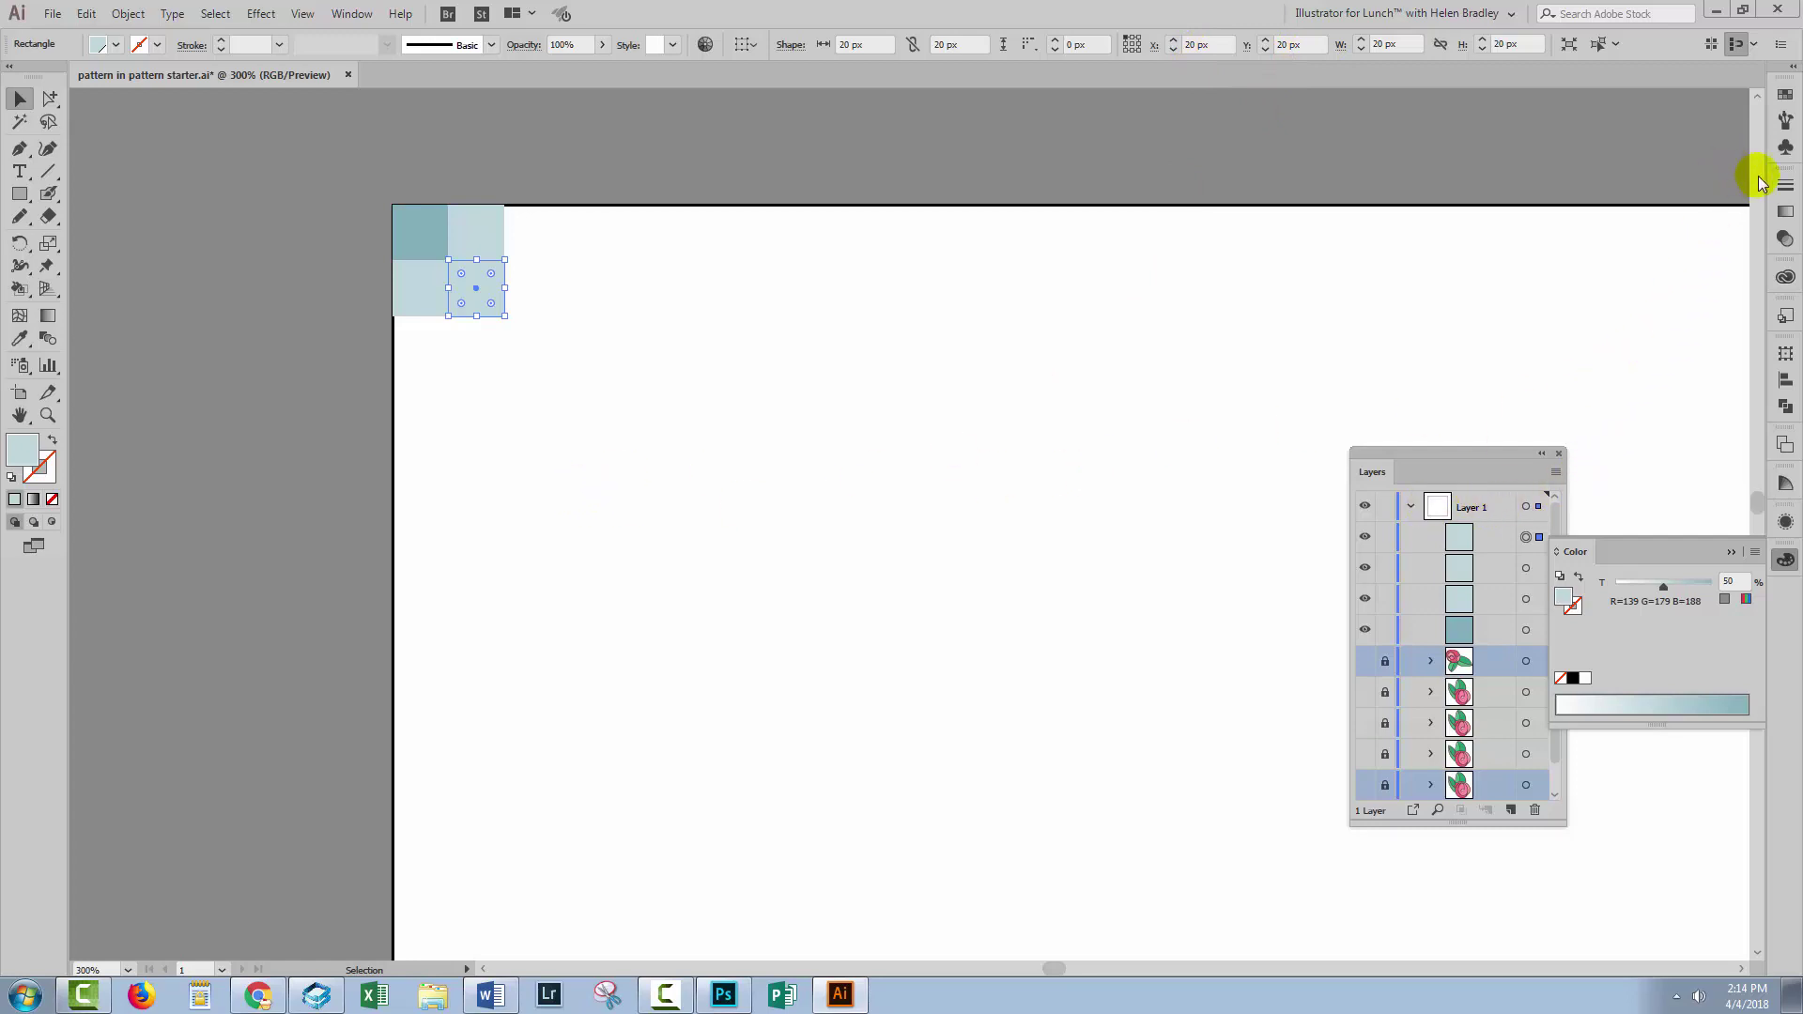
pyautogui.click(1785, 94)
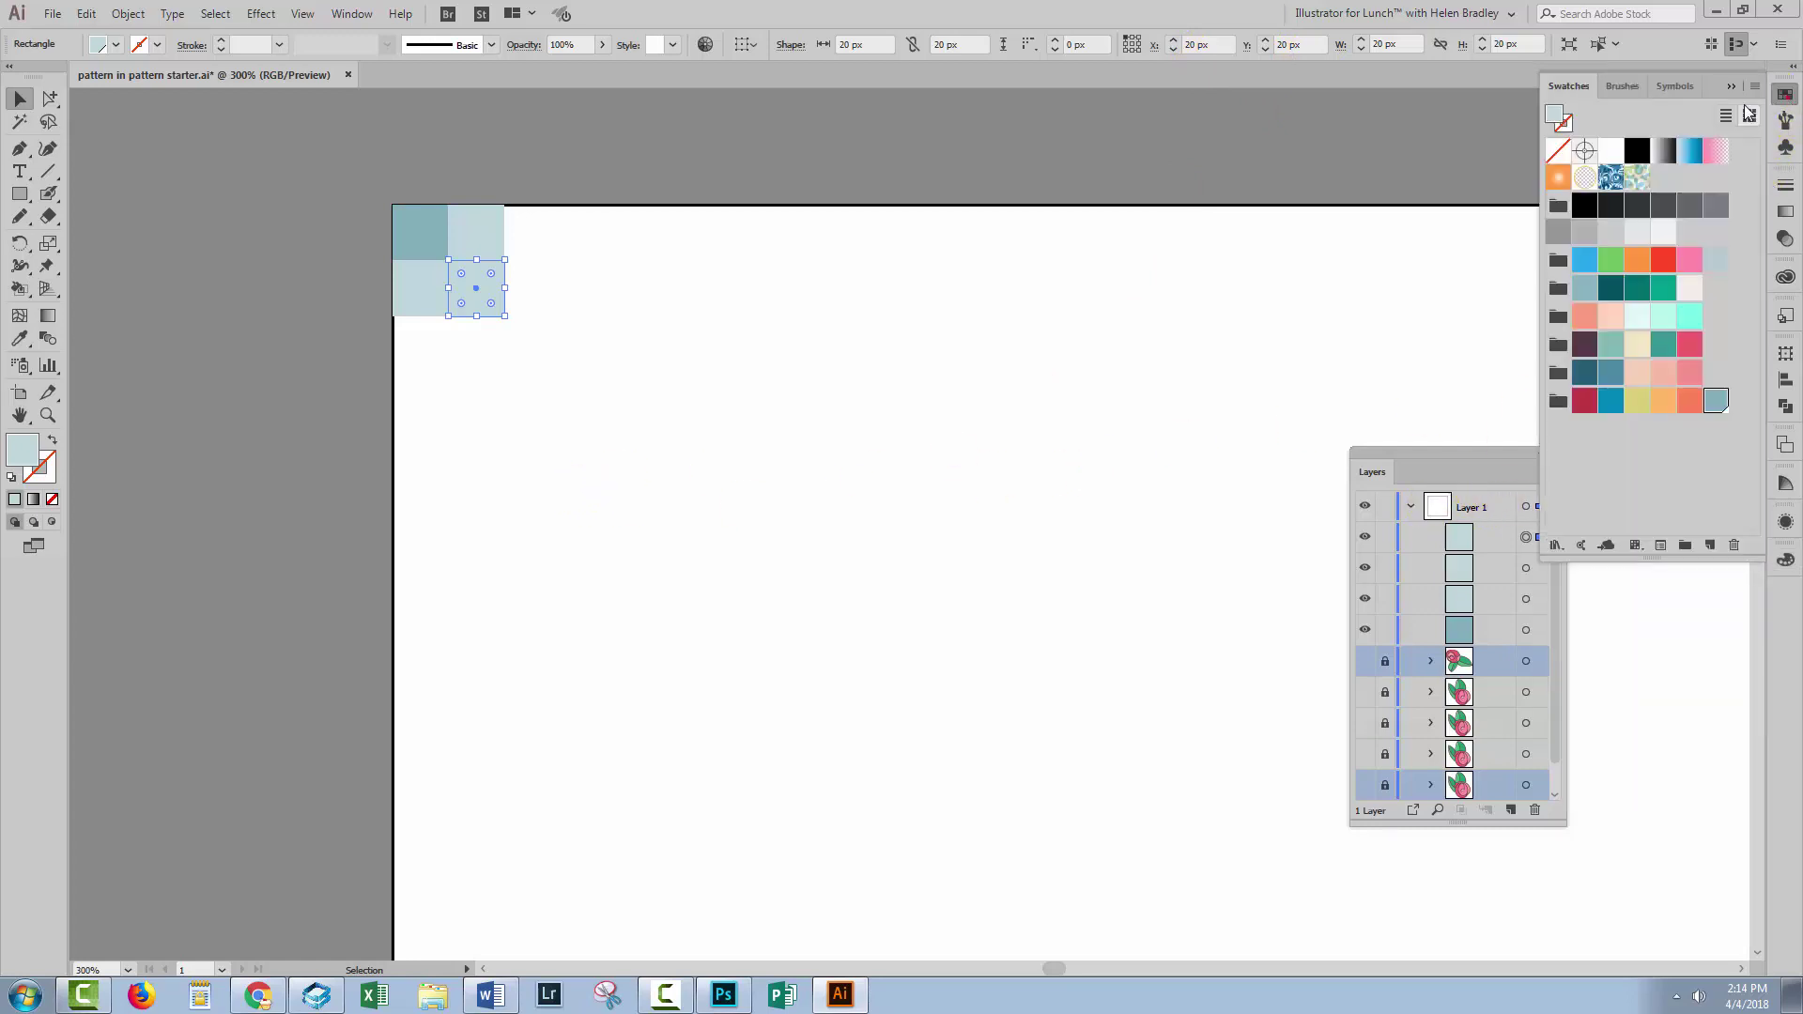
pyautogui.click(1610, 151)
# - Group the four squares into one 2 × 2 gingham block
pyautogui.moveTo(586, 393); pyautogui.dragTo(371, 219)
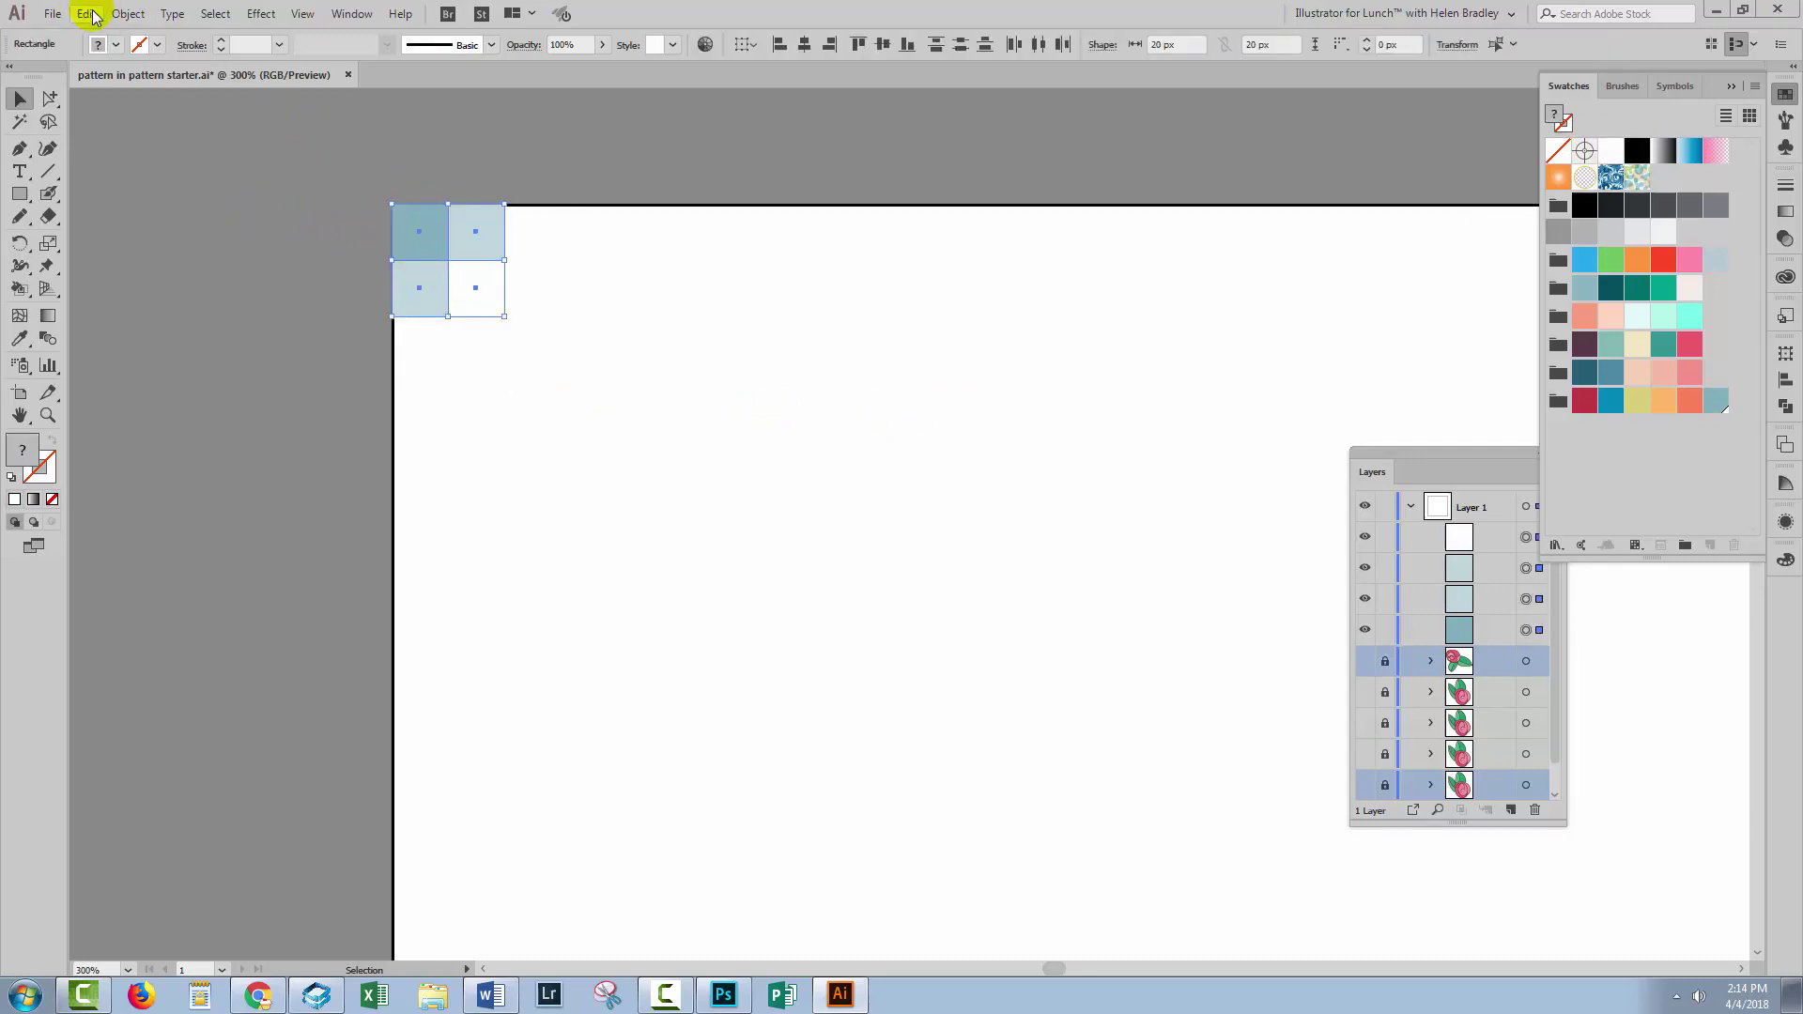
pyautogui.click(126, 14)
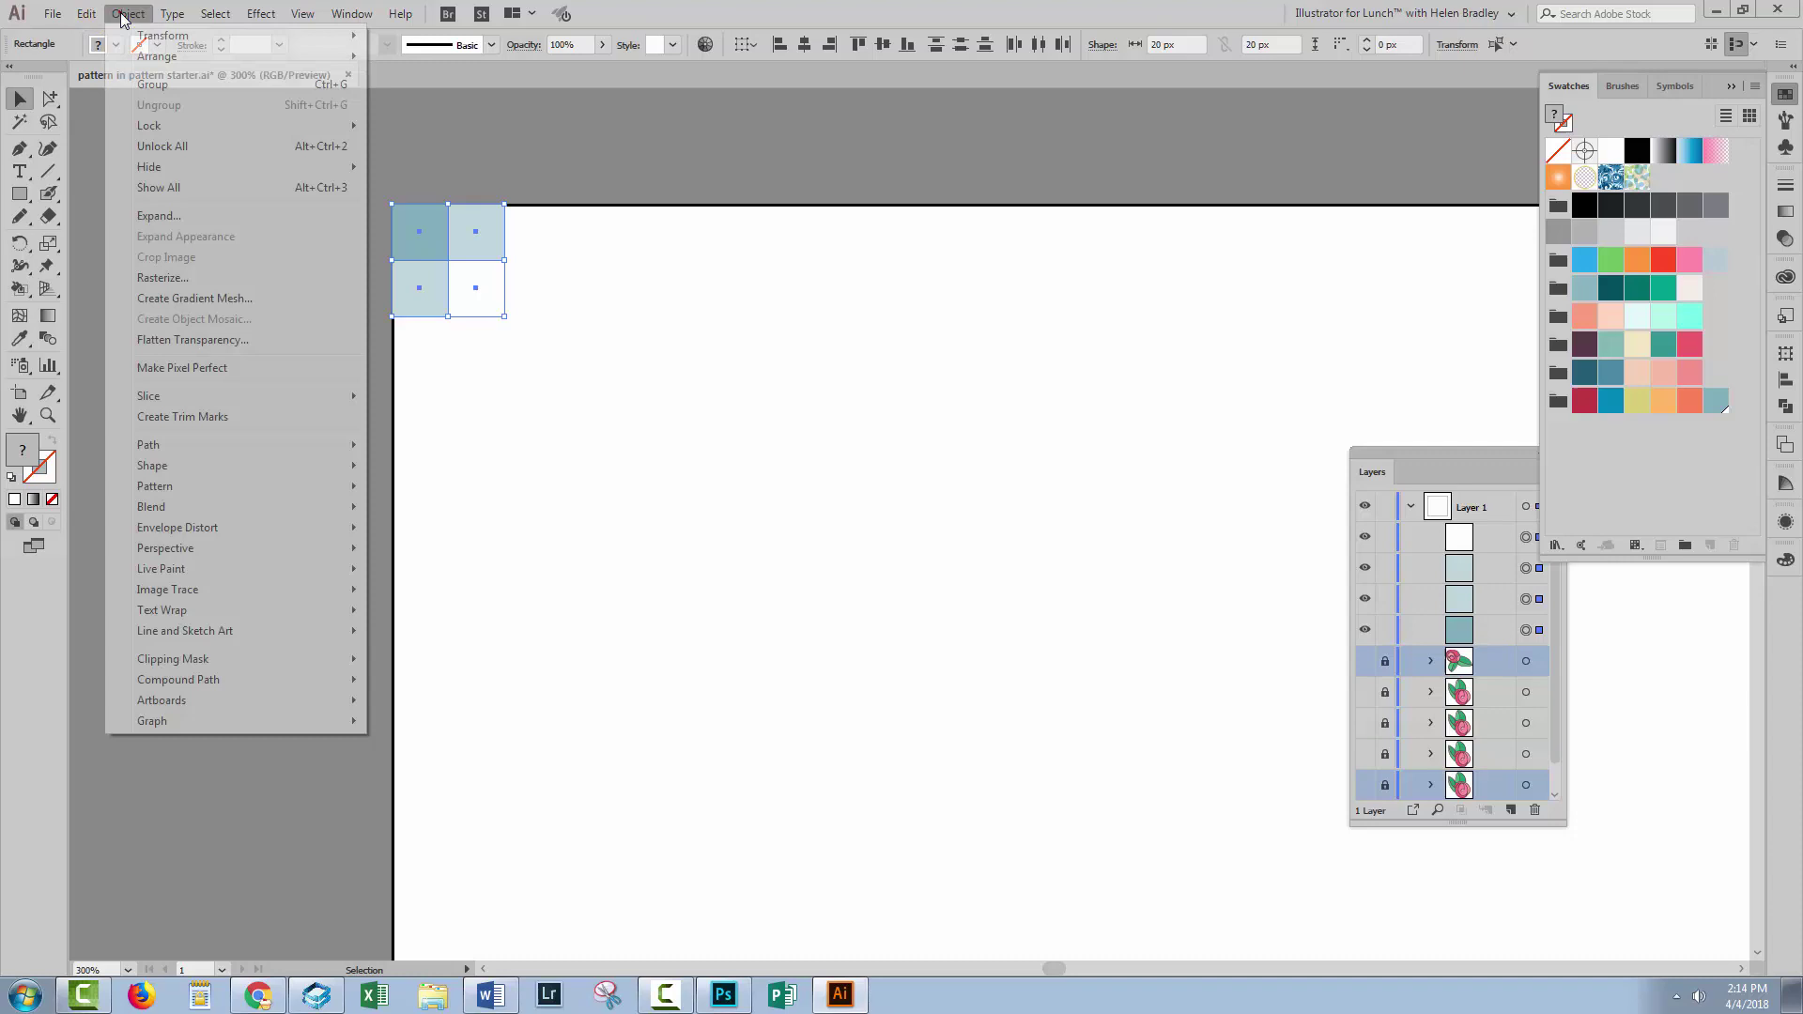
pyautogui.click(151, 84)
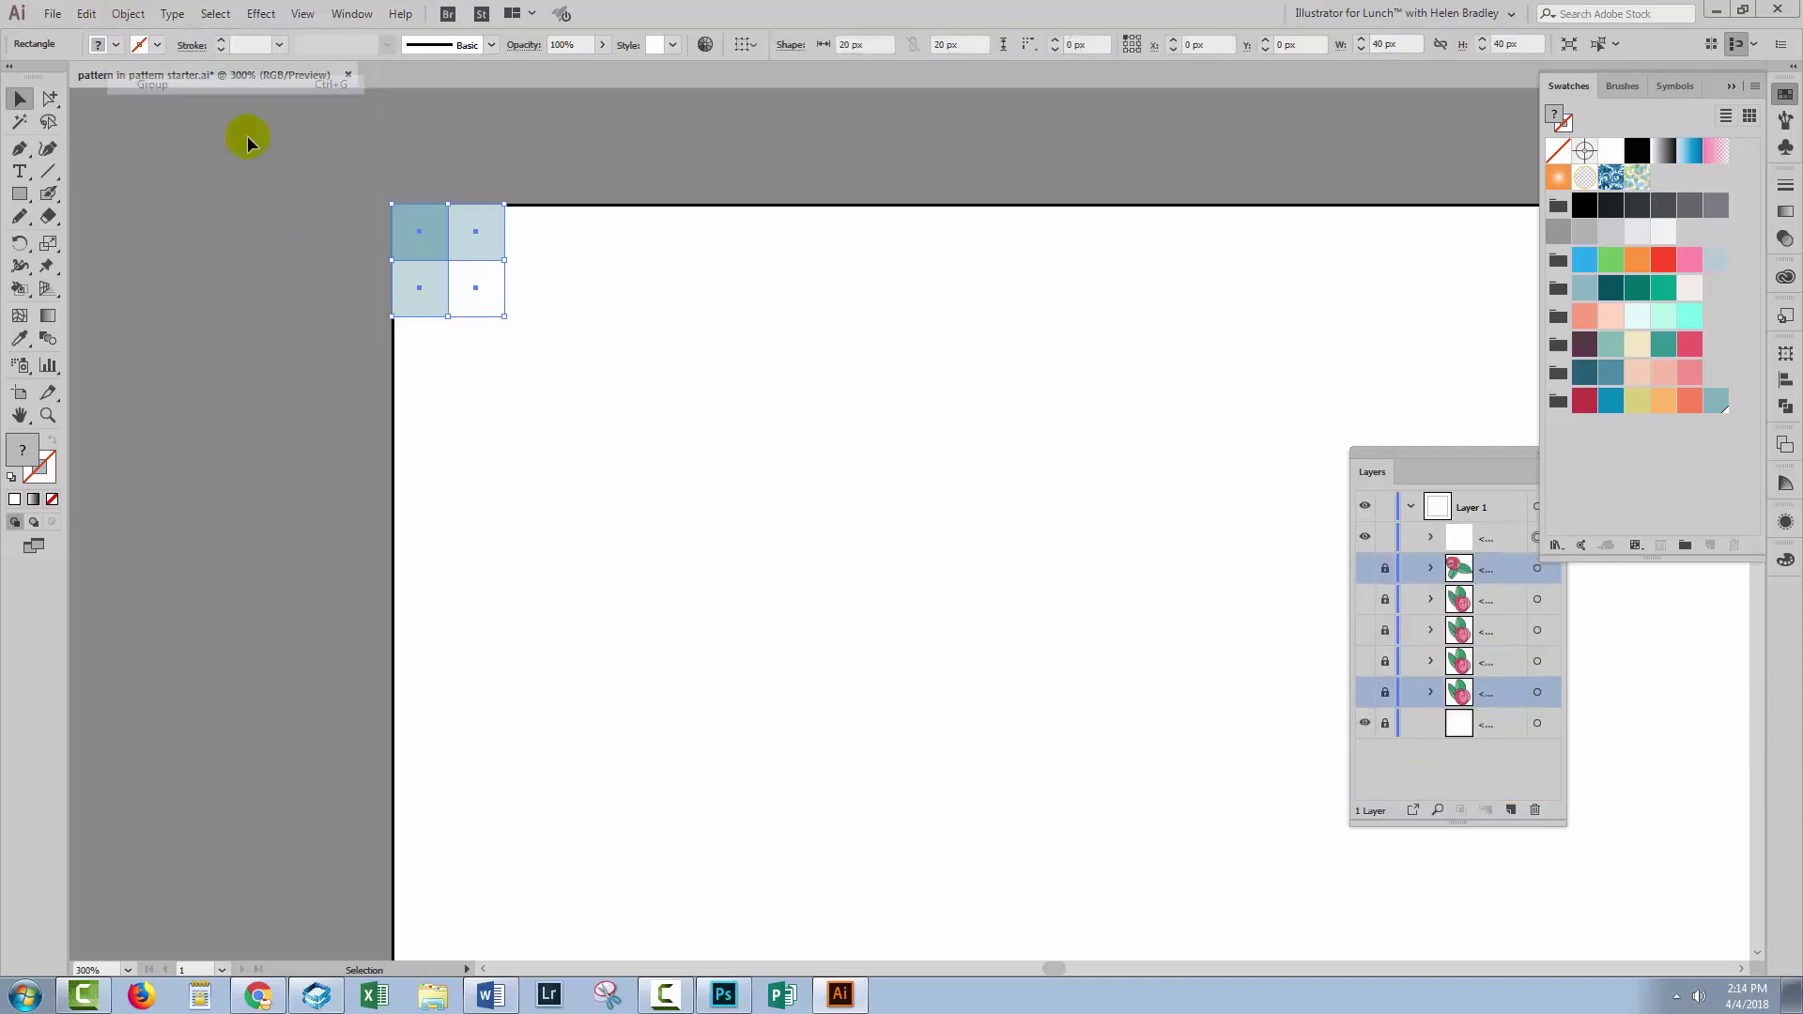
pyautogui.click(820, 443)
pyautogui.hotkey('ctrl', 'alt', '0')
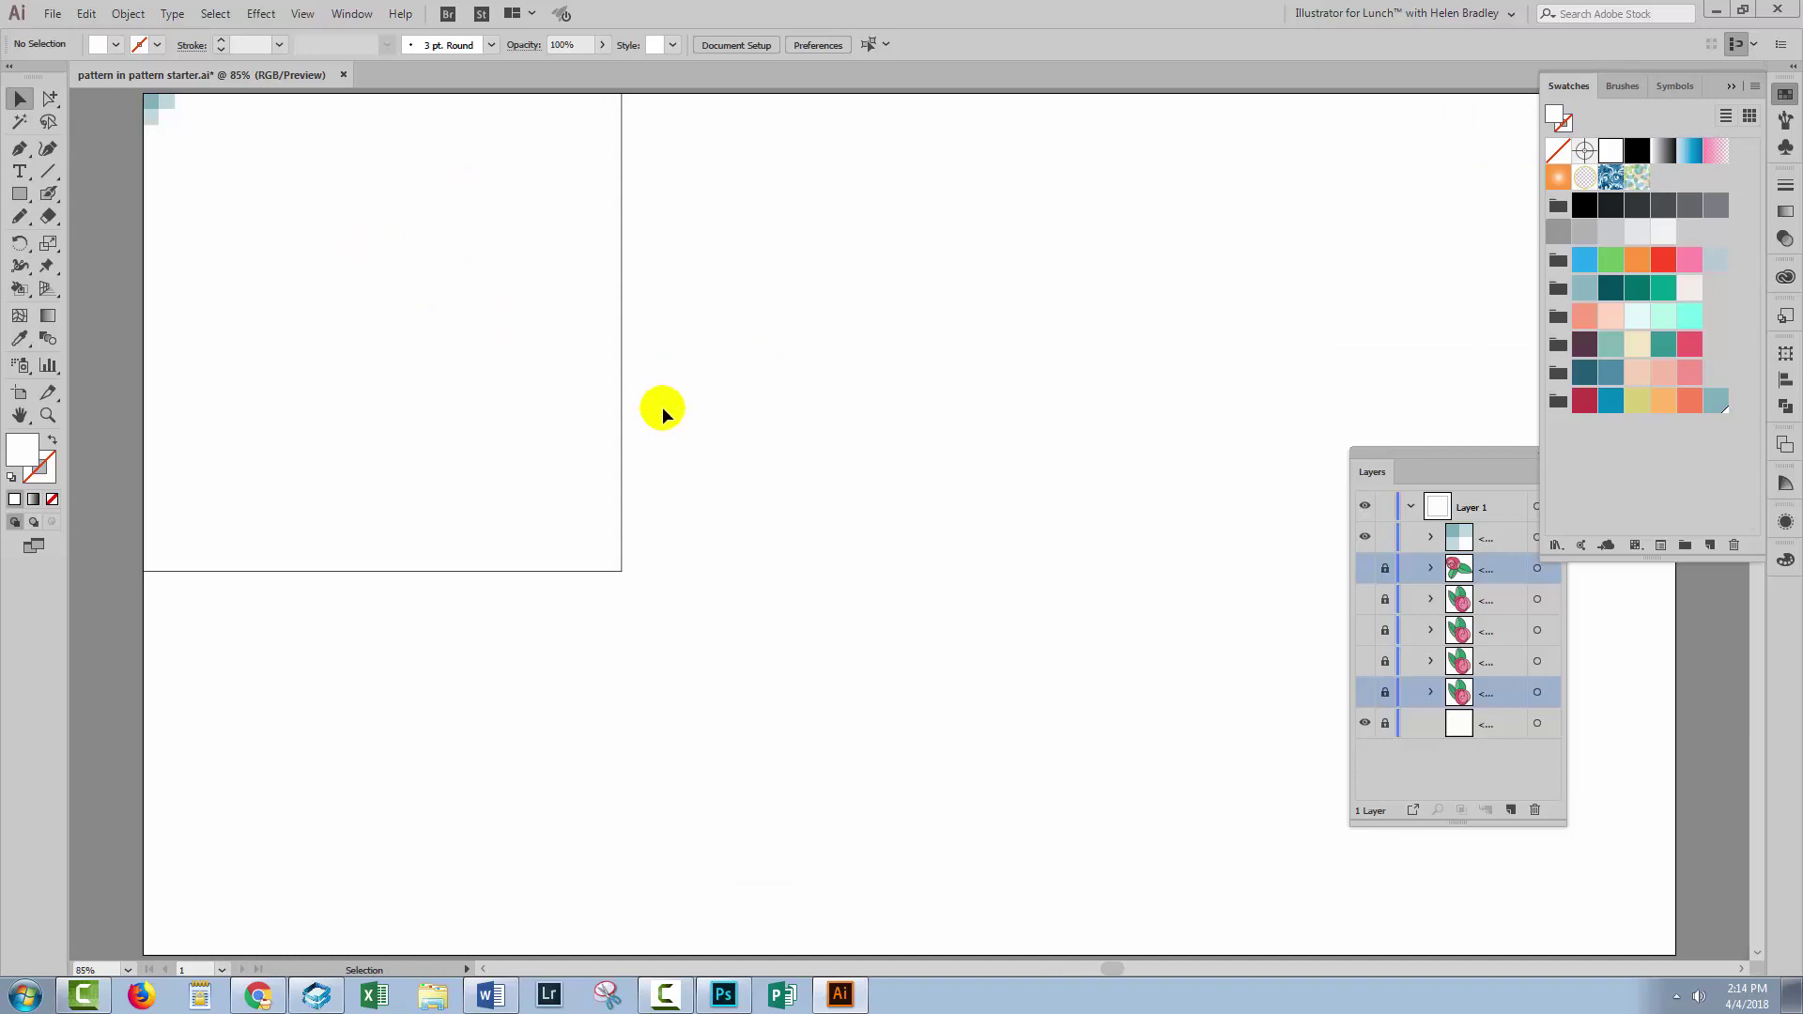
# - Give the top-left gingham tile a Transform effect: Move Horizontal 40 px, 10 copies
pyautogui.scroll(2, 663, 408)
pyautogui.hscroll(-3, 733, 472)
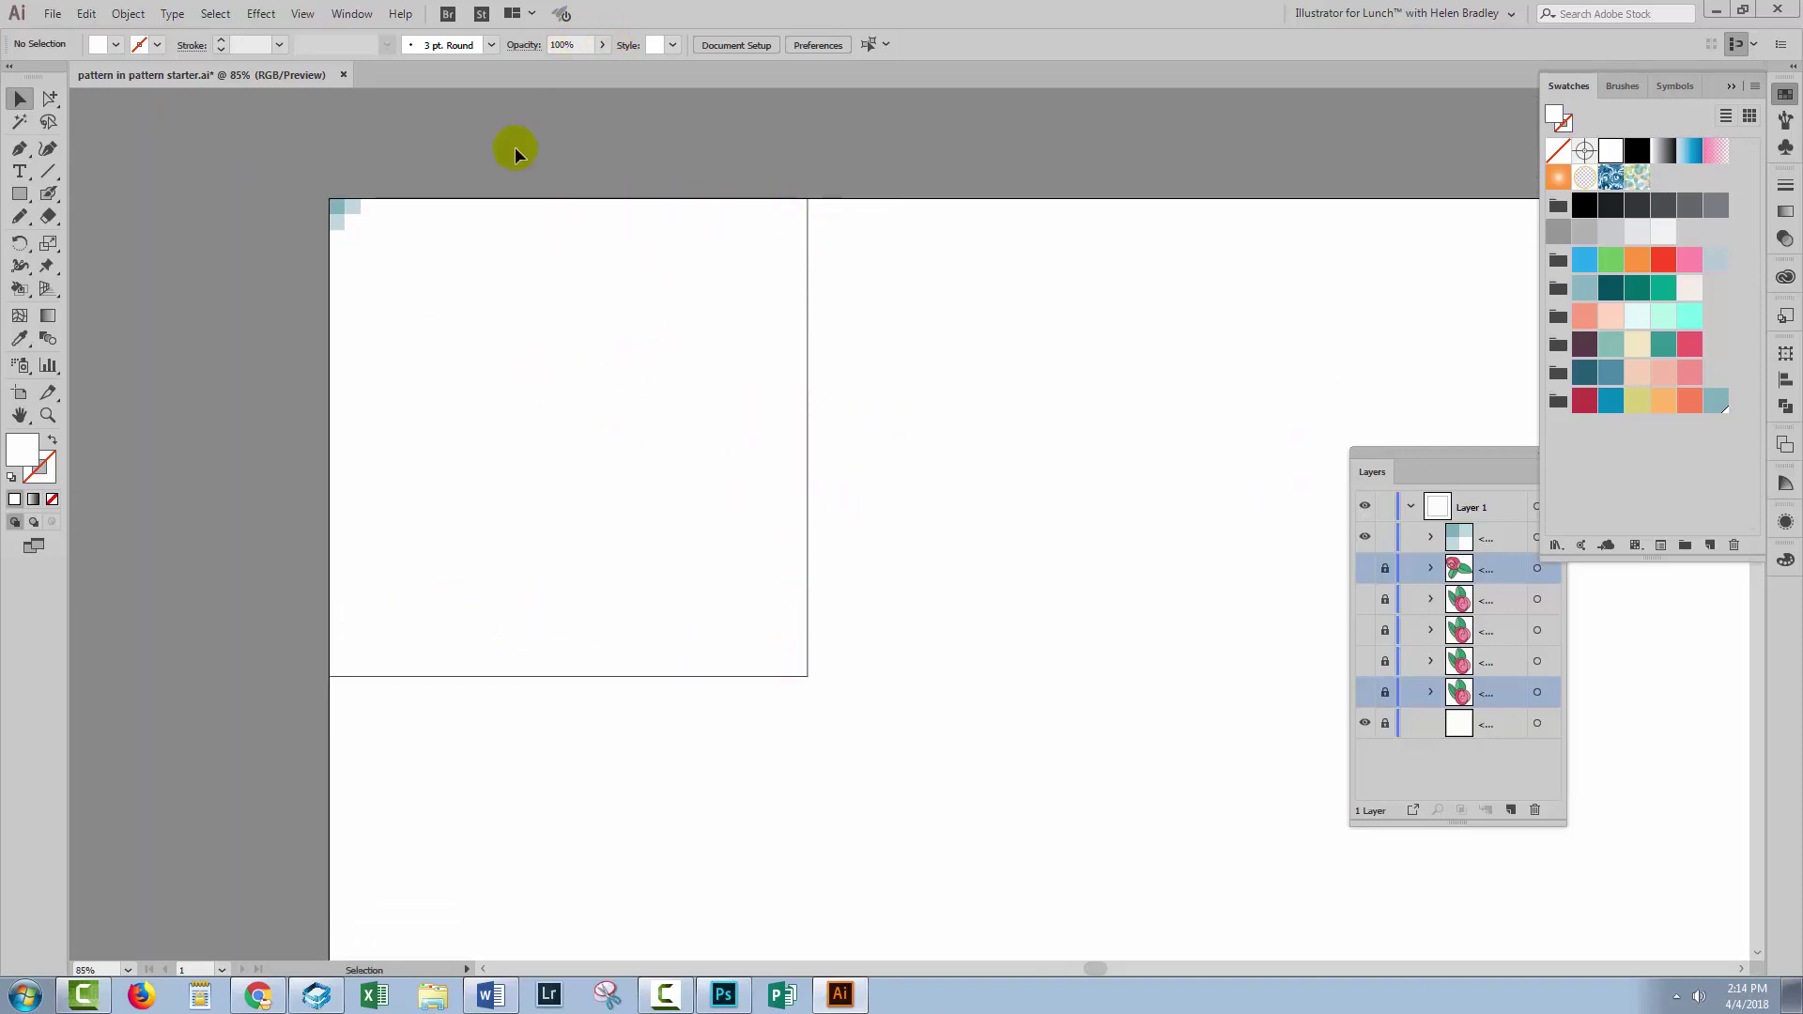
pyautogui.moveTo(333, 216); pyautogui.dragTo(392, 280)
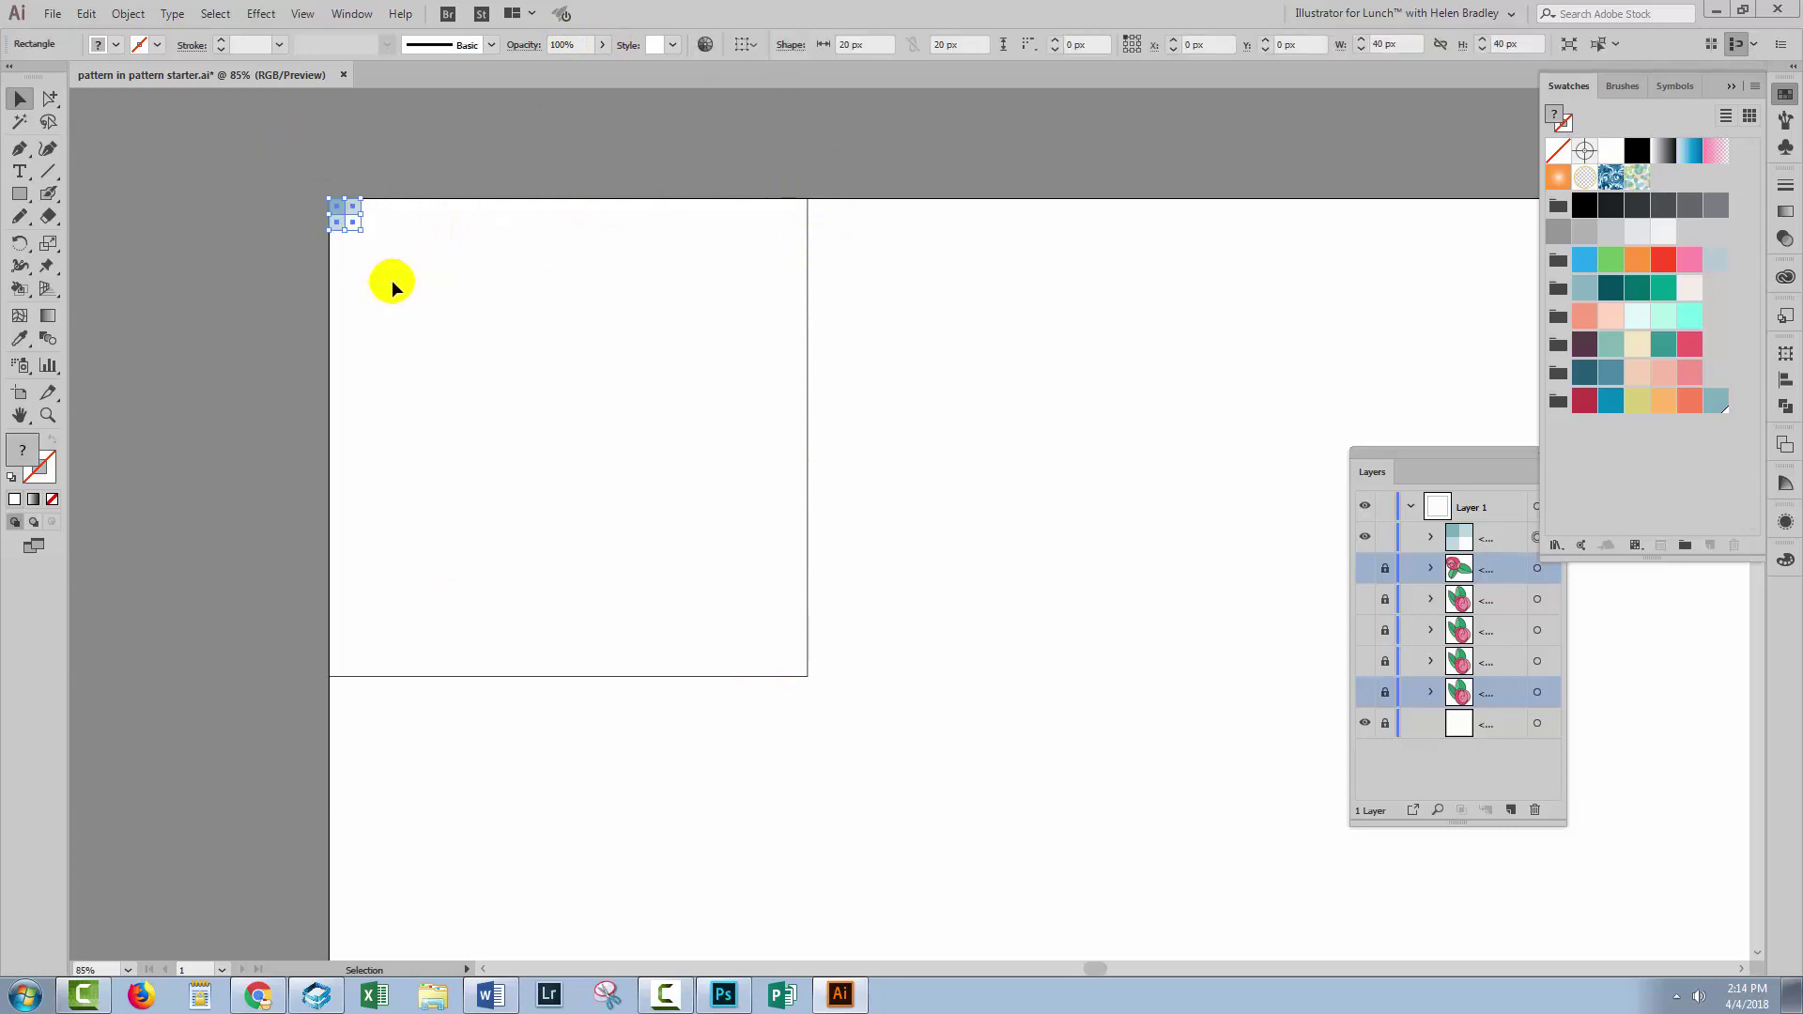
pyautogui.click(262, 15)
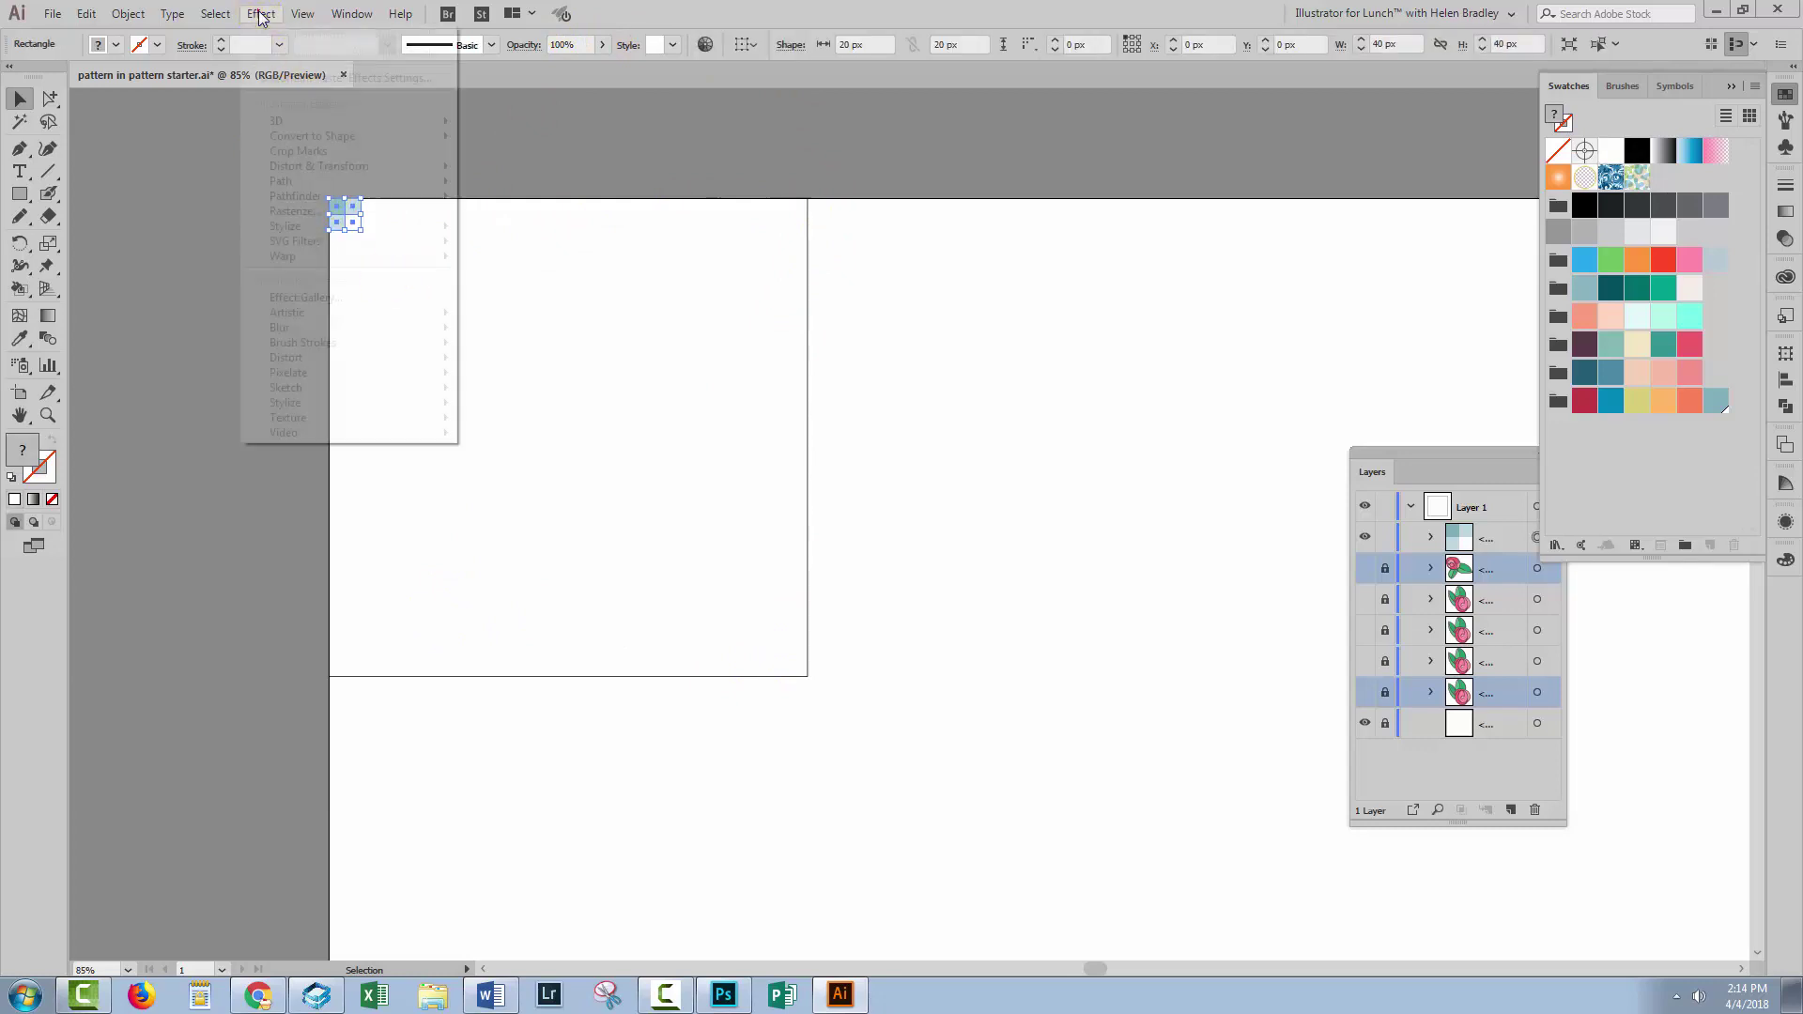
pyautogui.moveTo(323, 165)
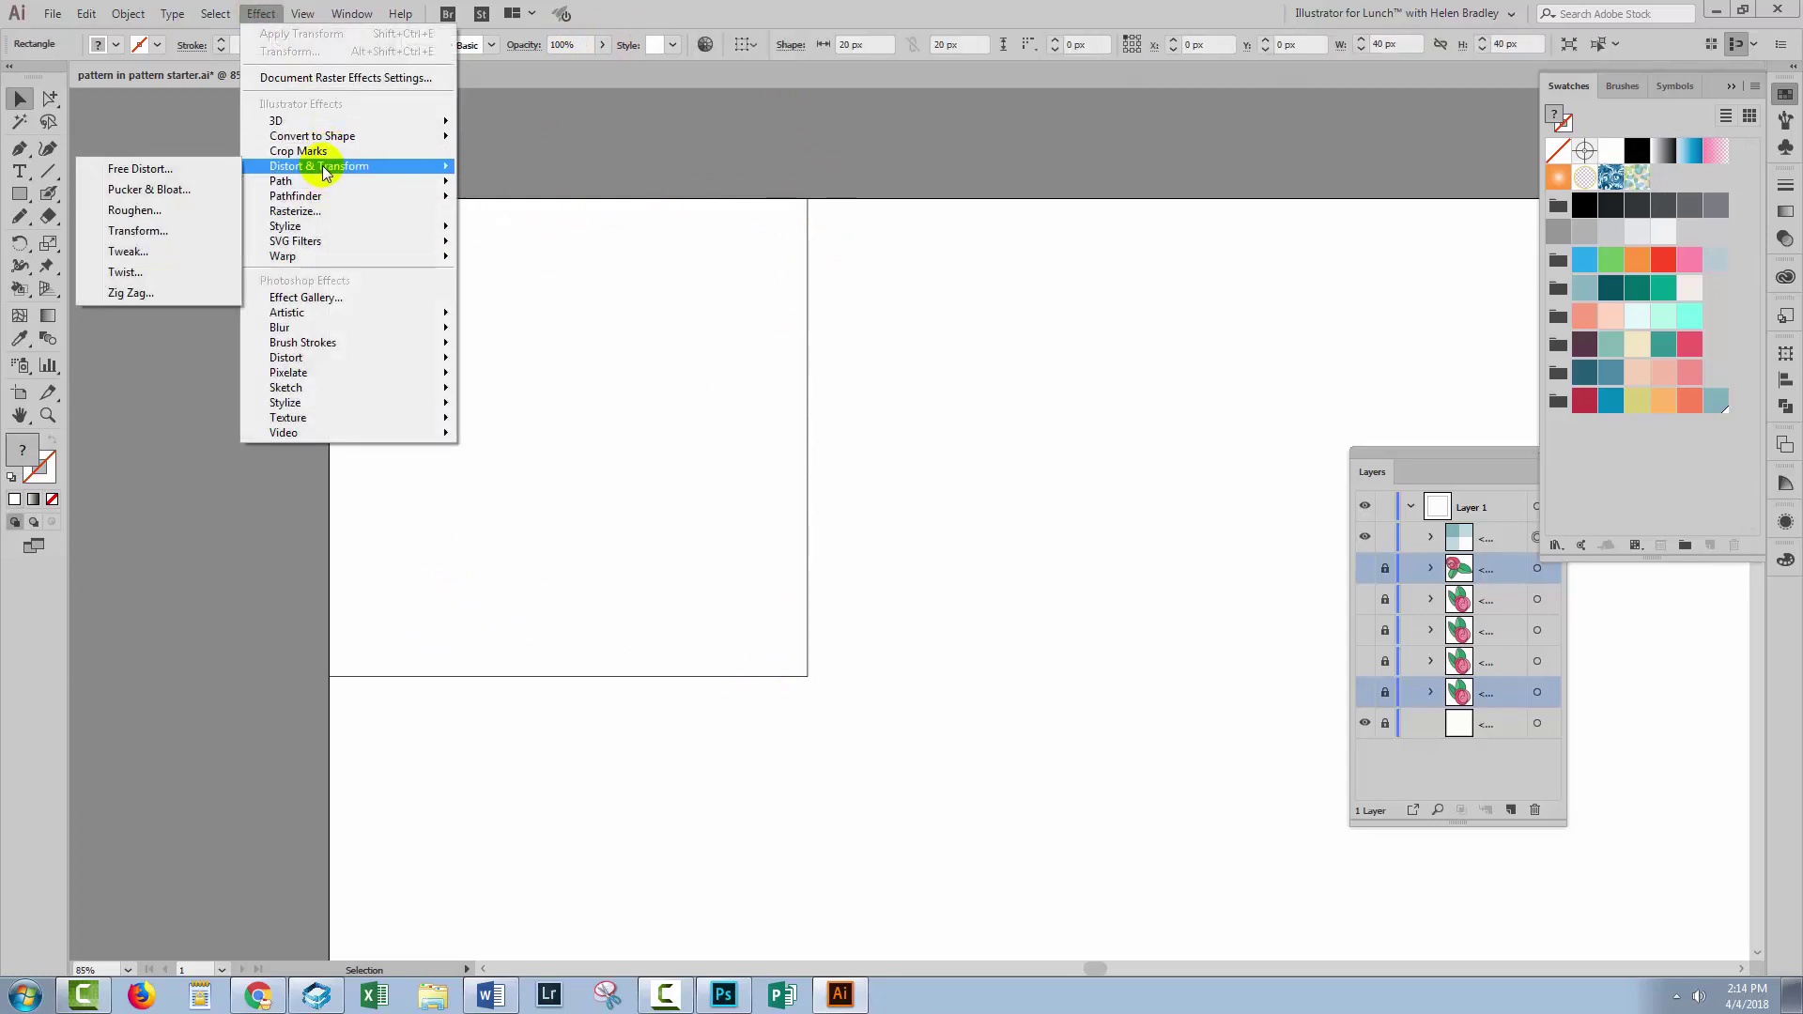
pyautogui.click(141, 231)
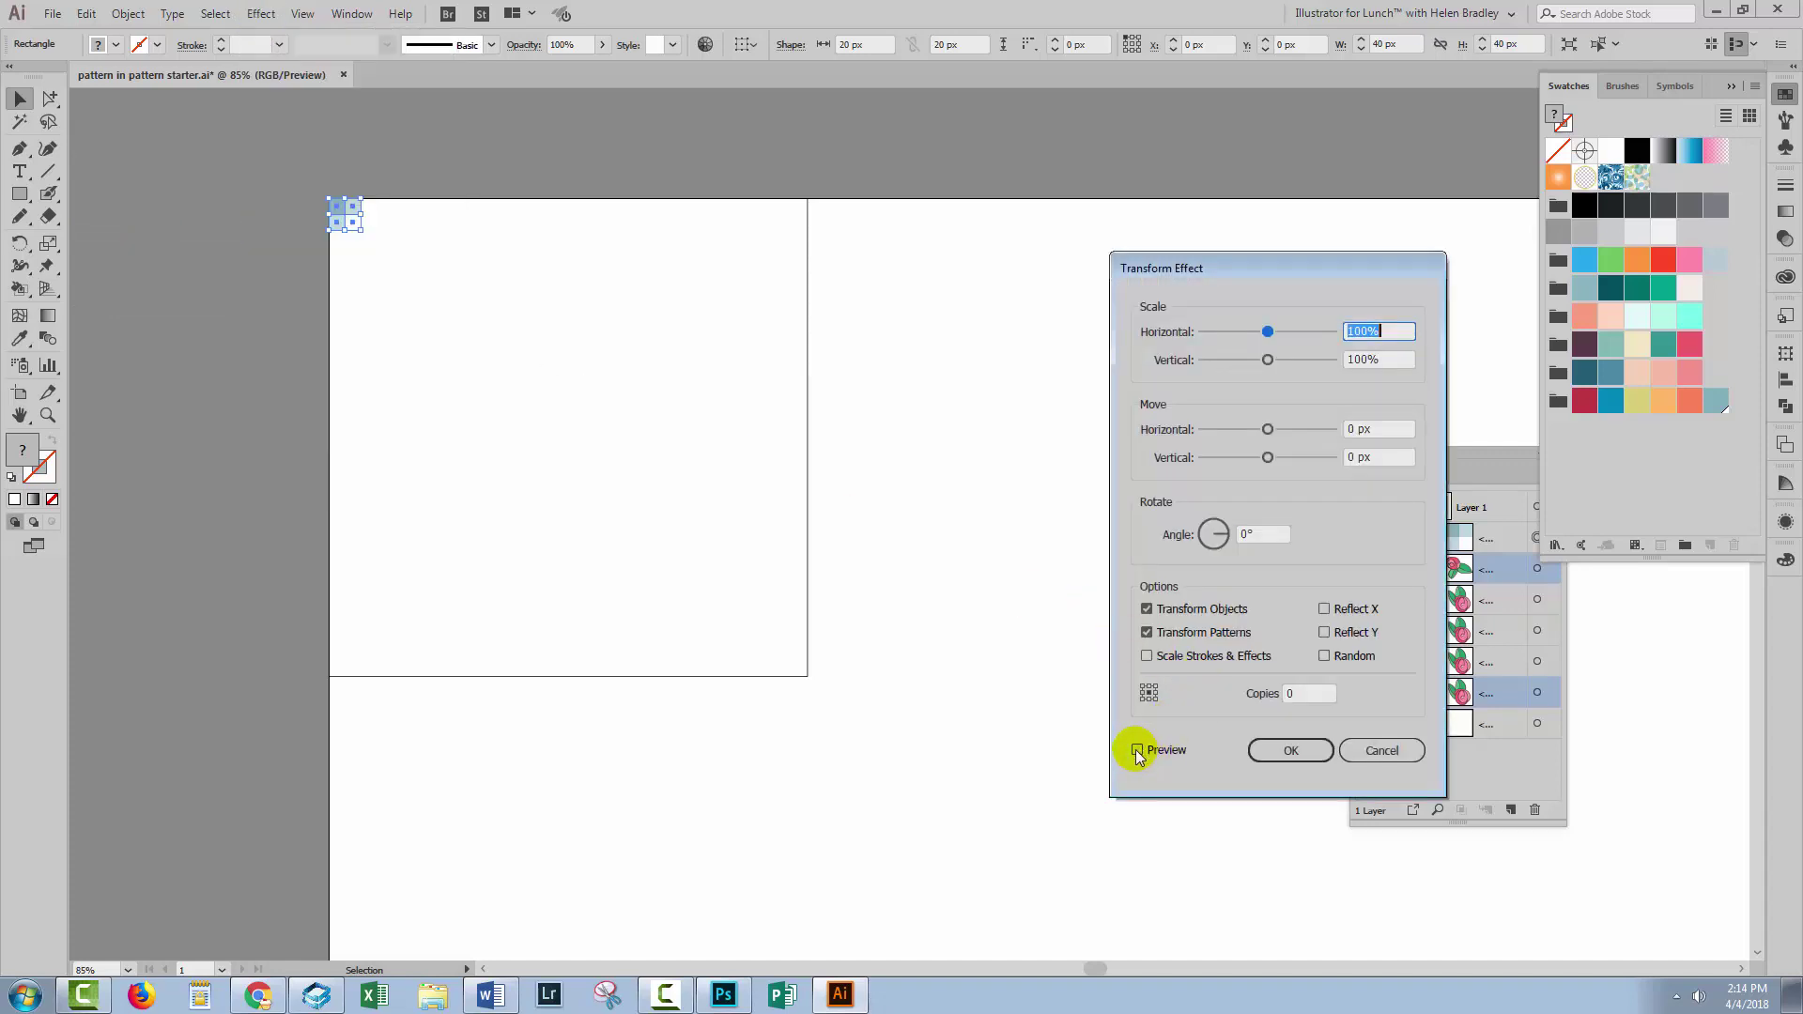
pyautogui.moveTo(1384, 430); pyautogui.dragTo(1283, 430)
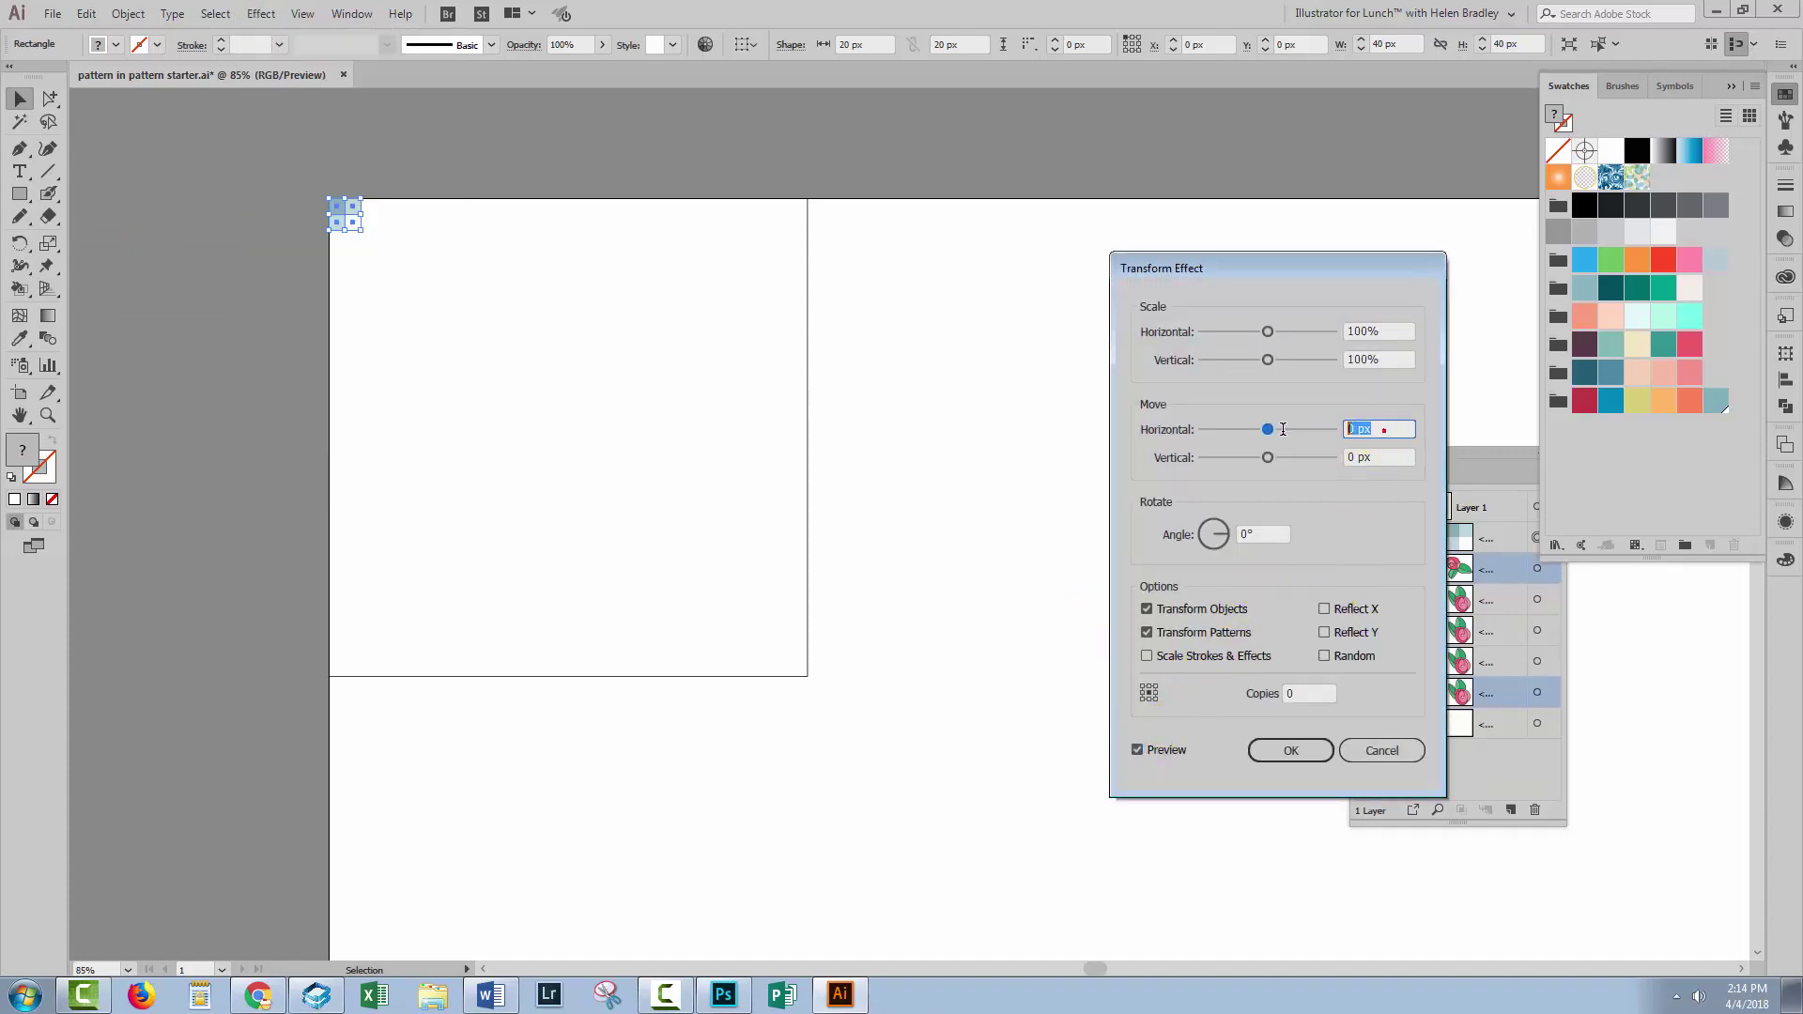
pyautogui.write('40')
pyautogui.press('Tab')
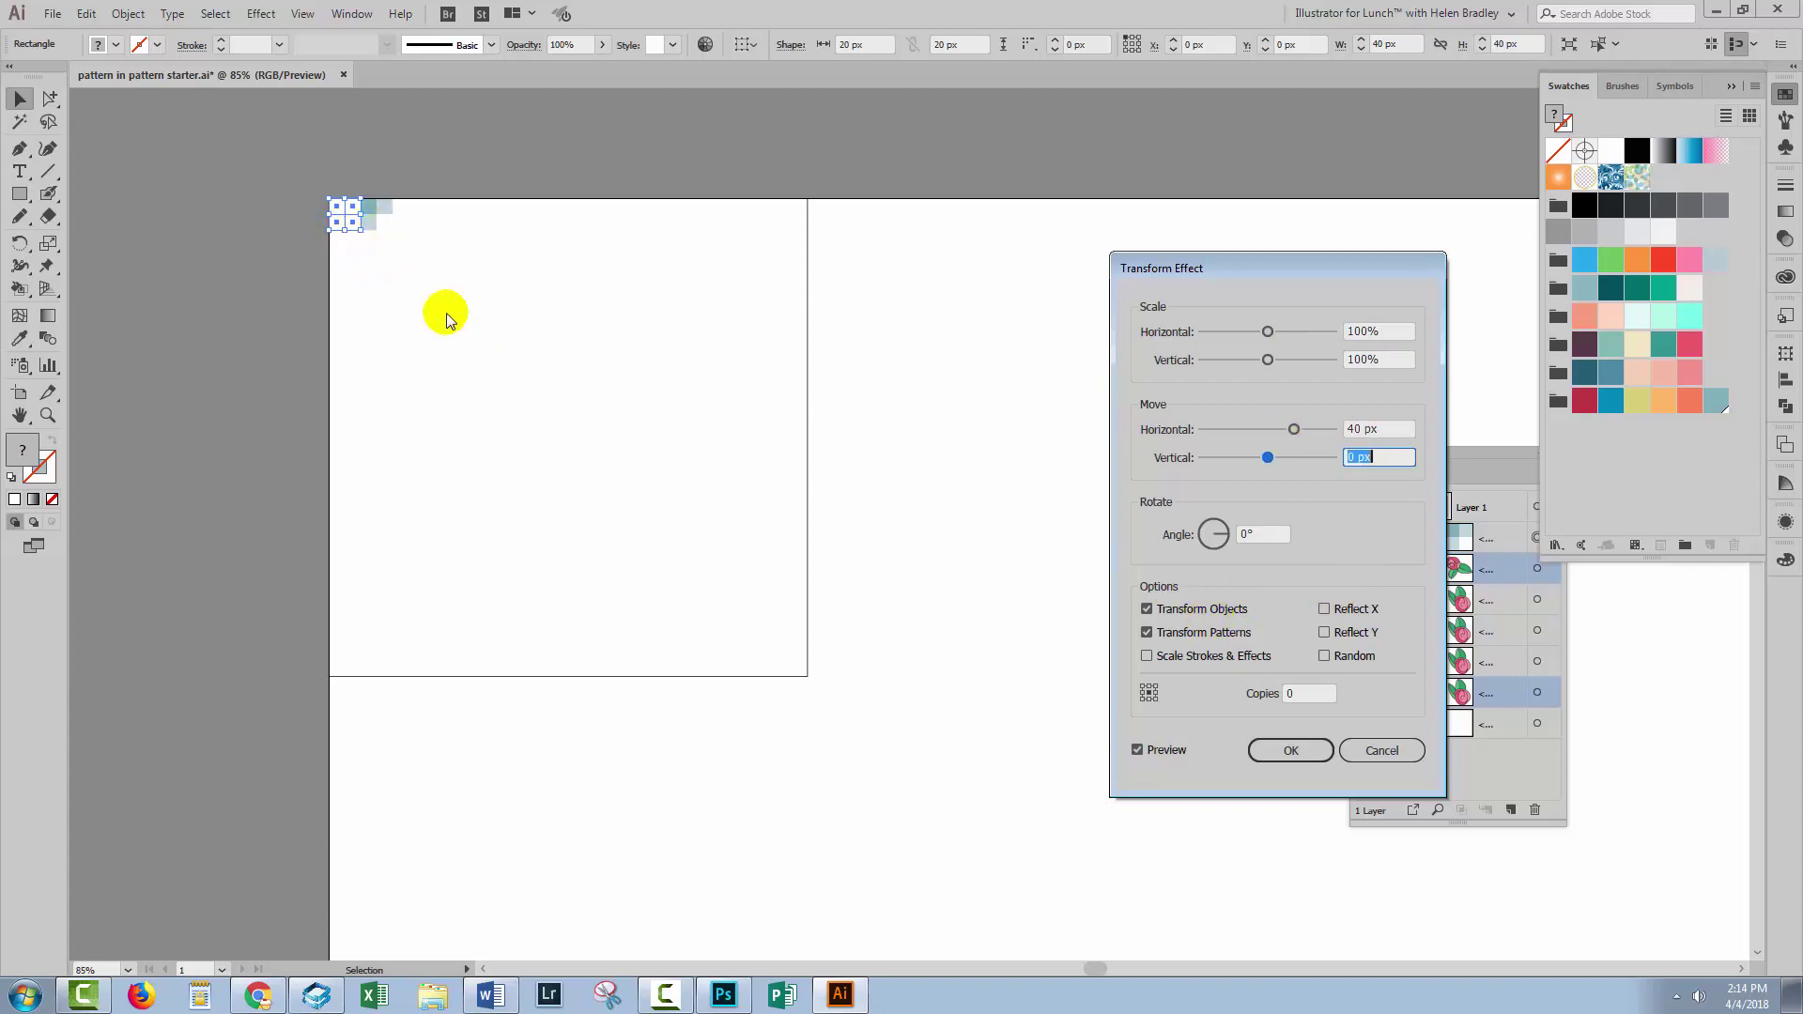
pyautogui.click(1303, 694)
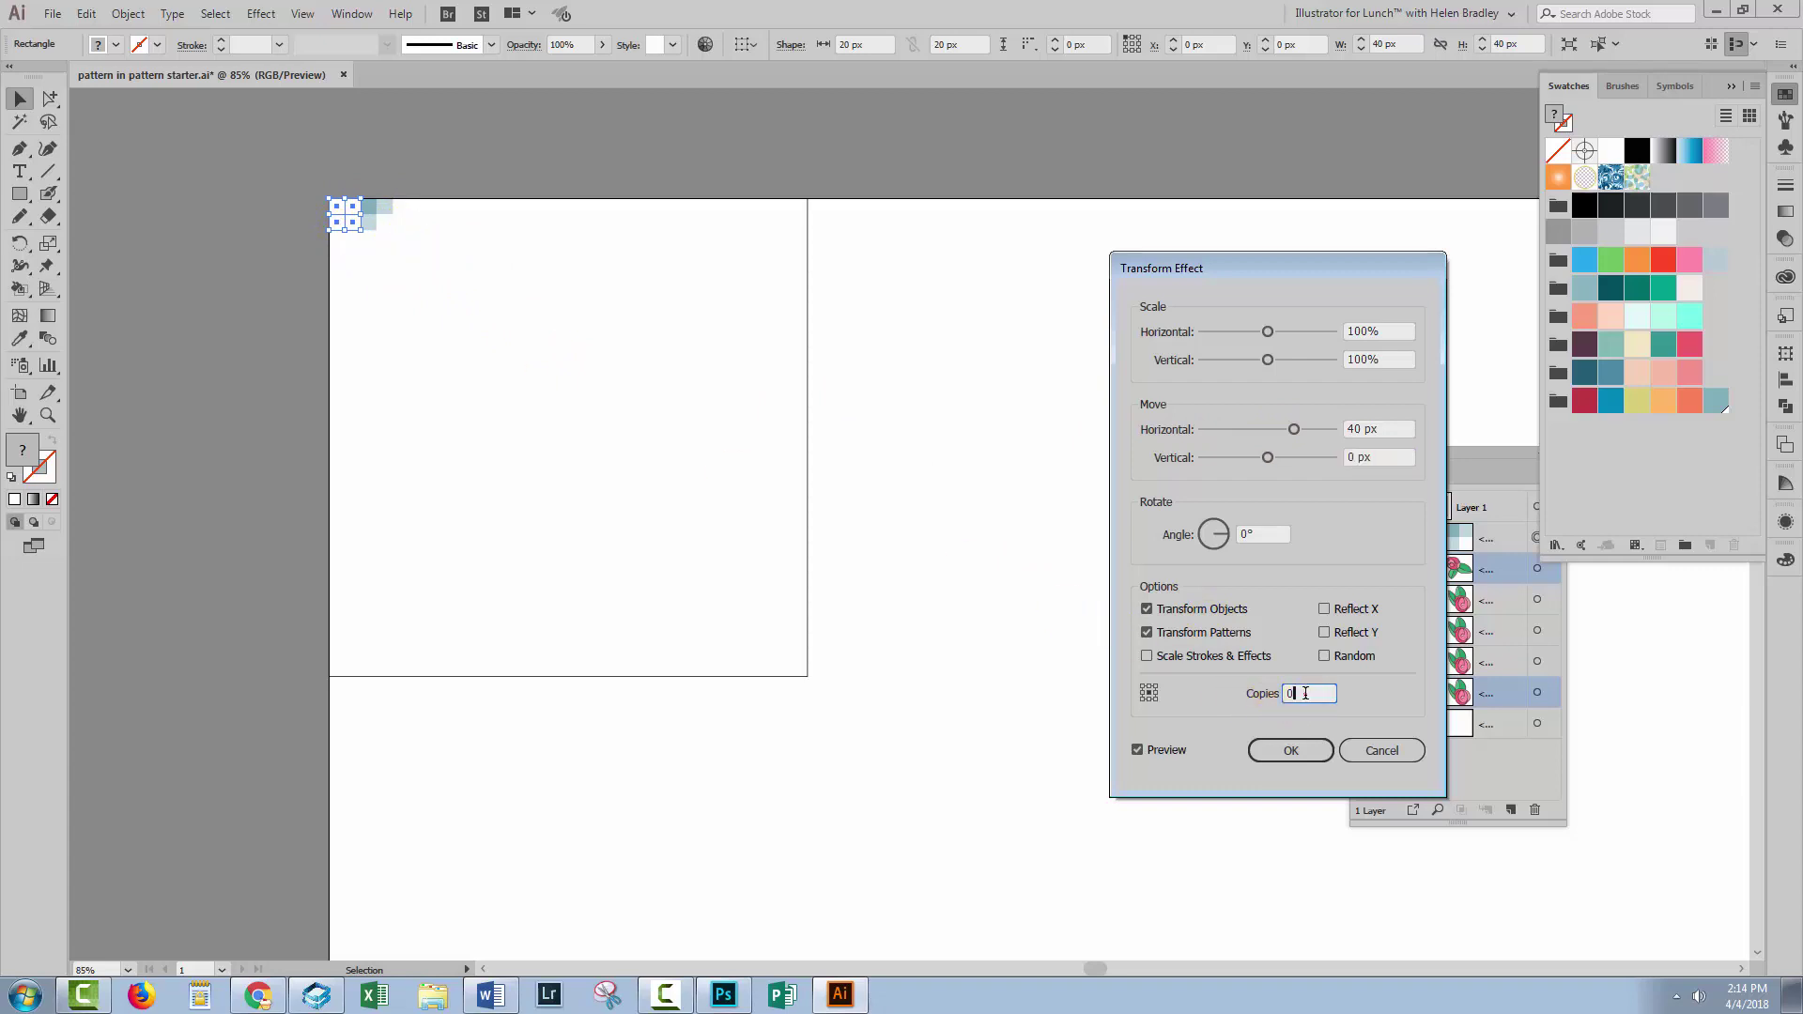
pyautogui.write('10')
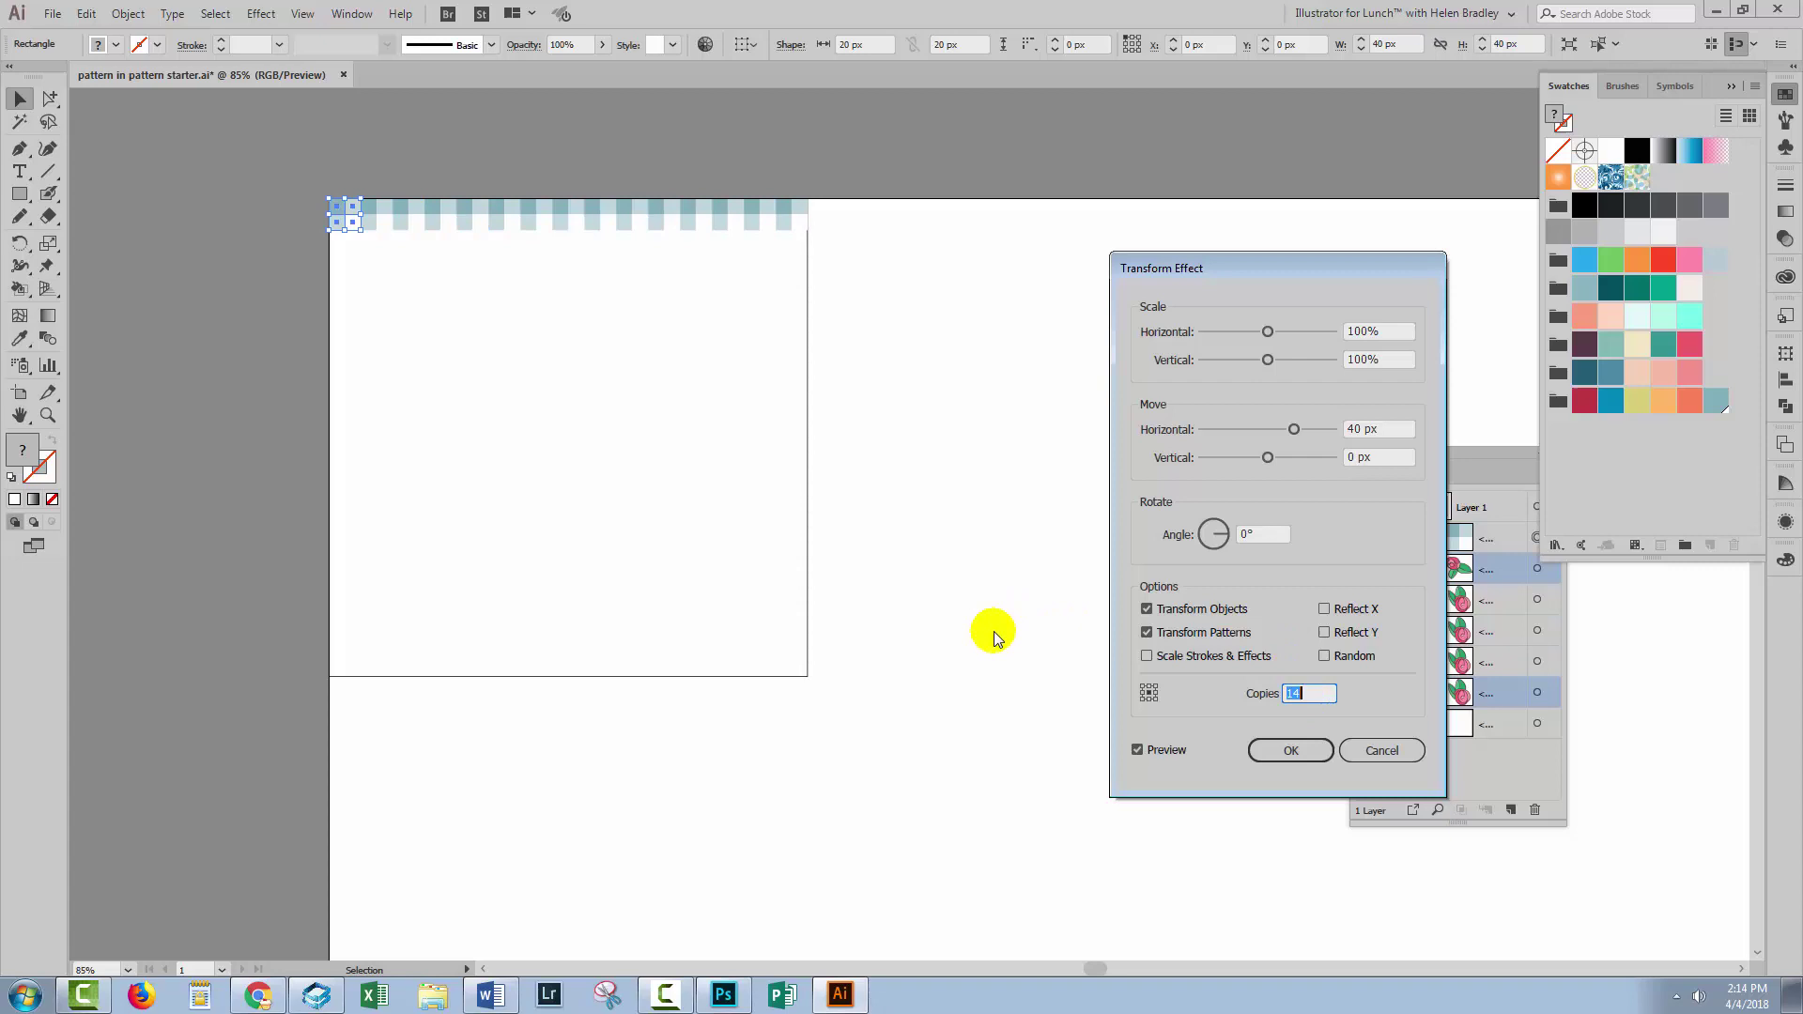
pyautogui.click(1291, 751)
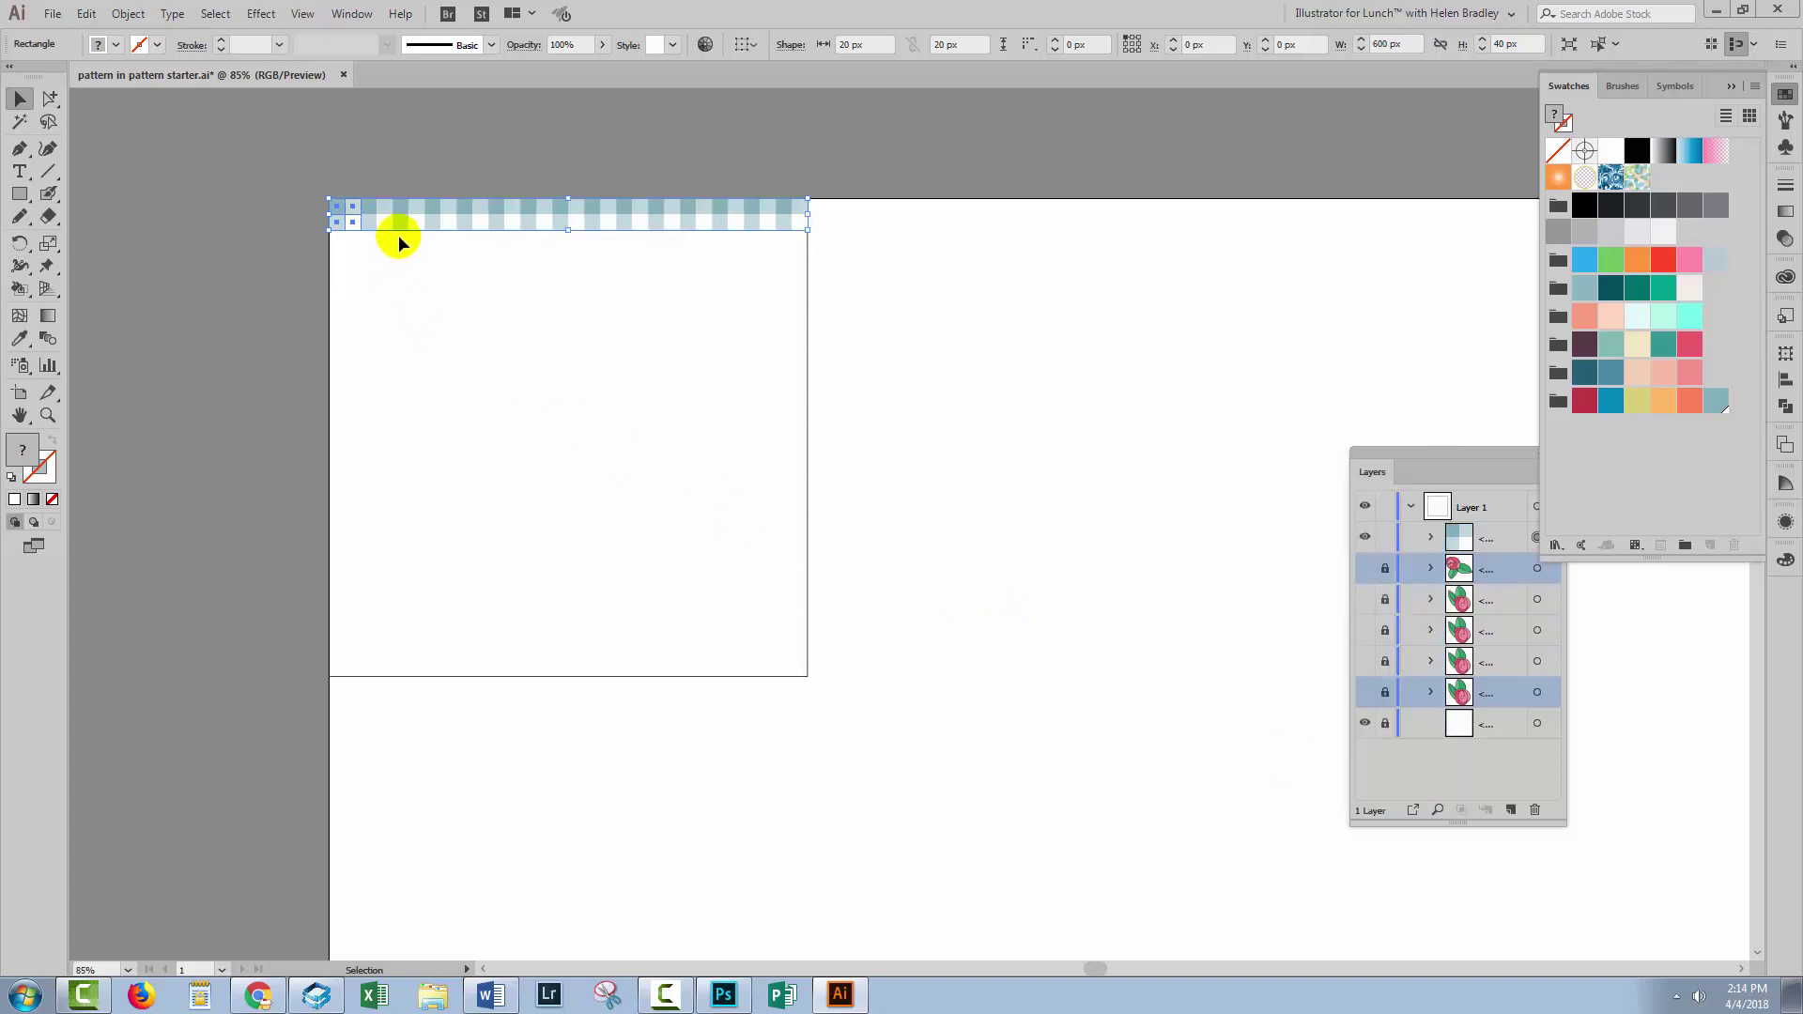
# - Add a second Transform effect to the strip: Move Vertical 40 px, 10 copies
pyautogui.click(259, 13)
pyautogui.moveTo(310, 169)
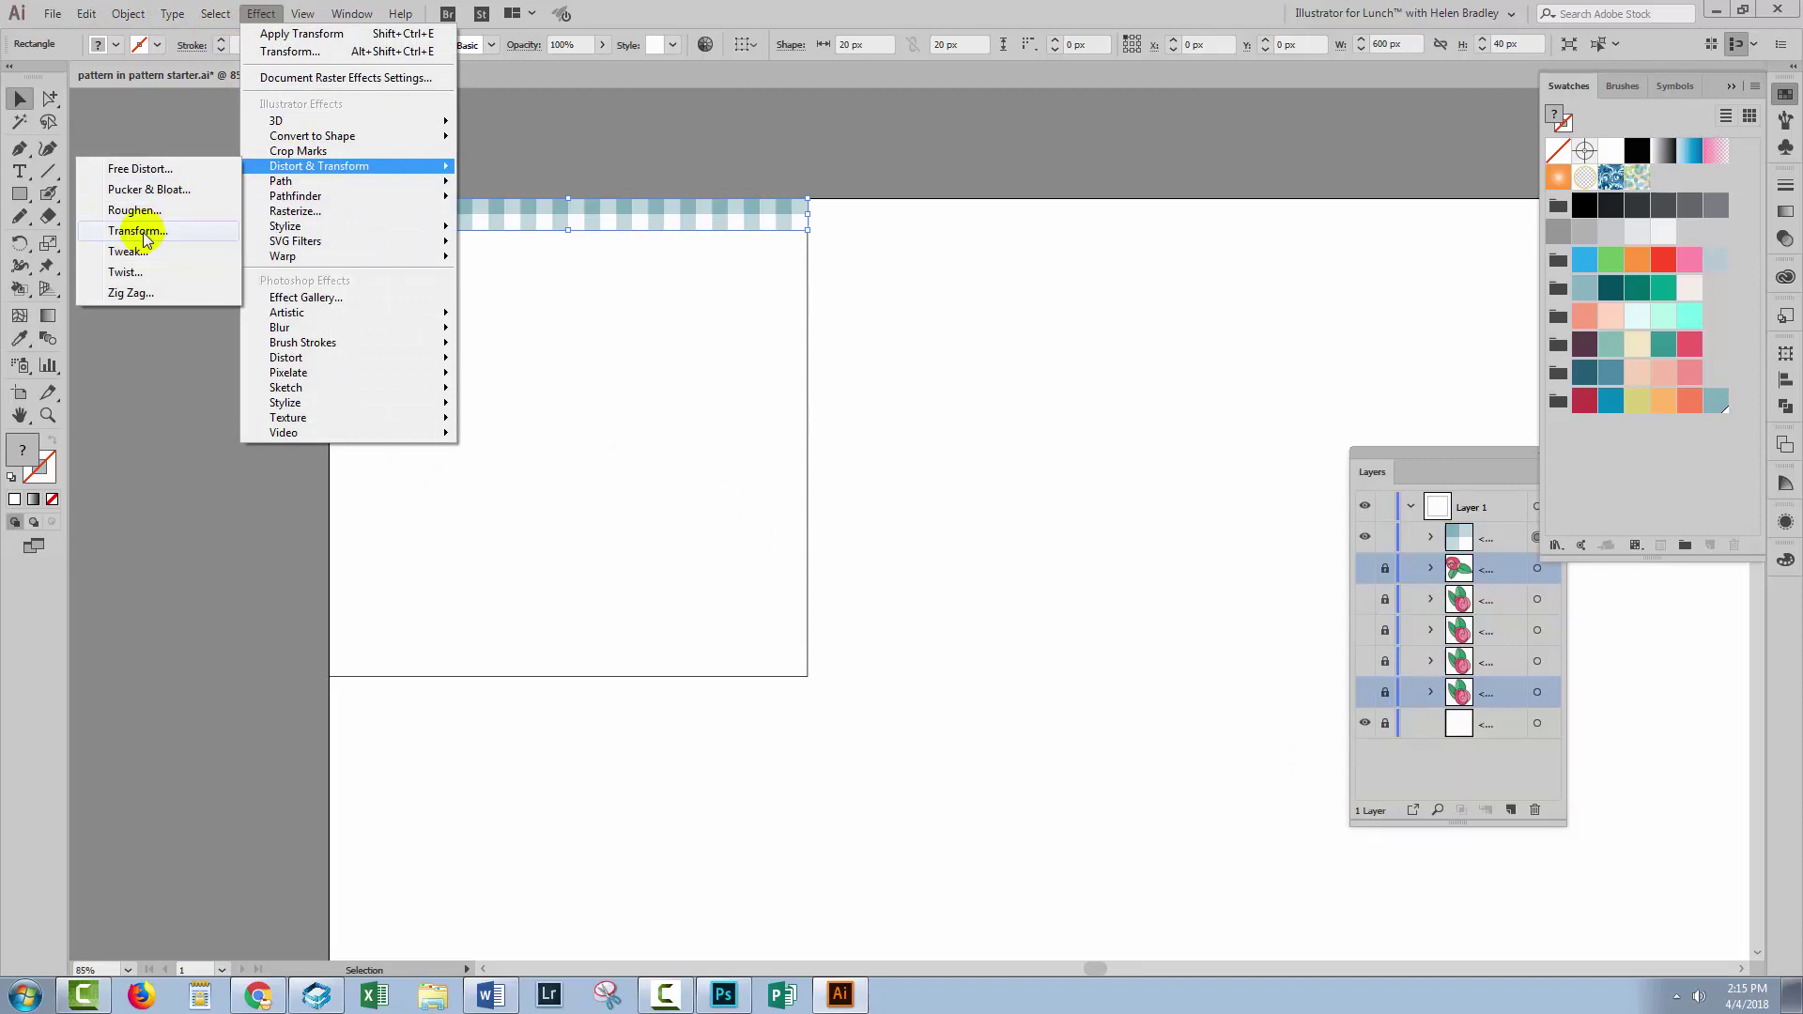
pyautogui.click(137, 240)
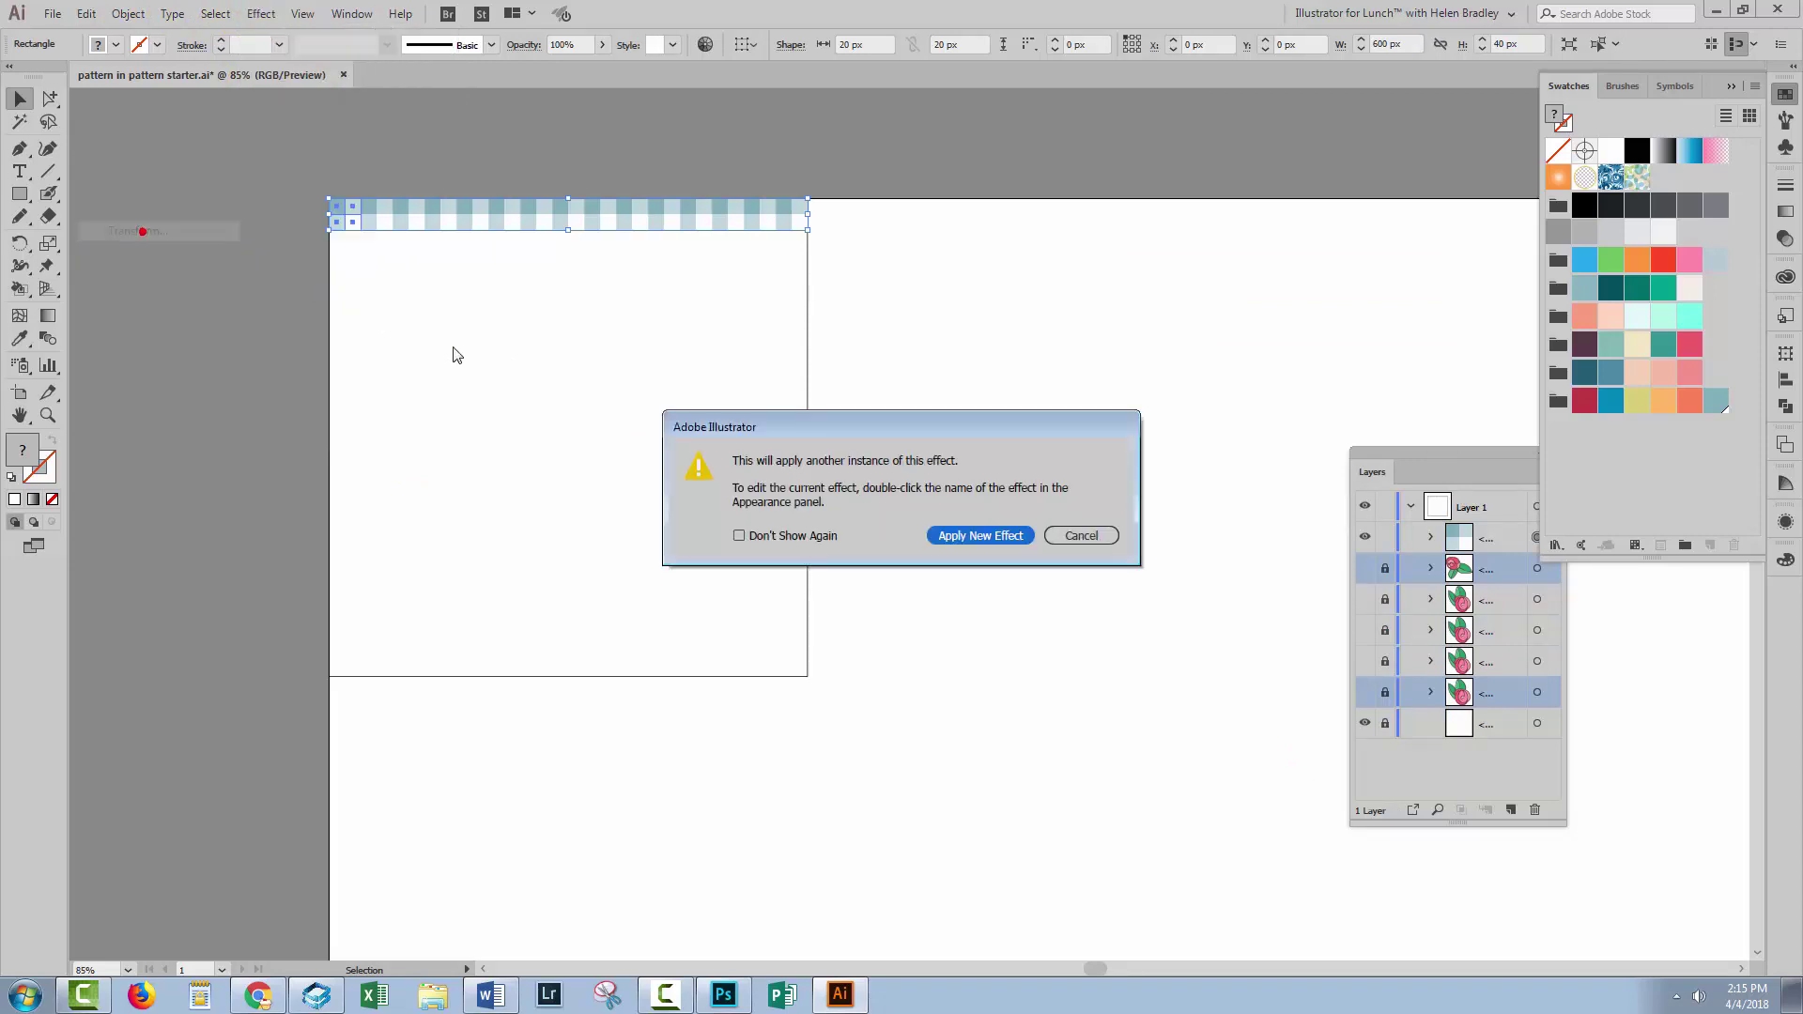
pyautogui.click(970, 539)
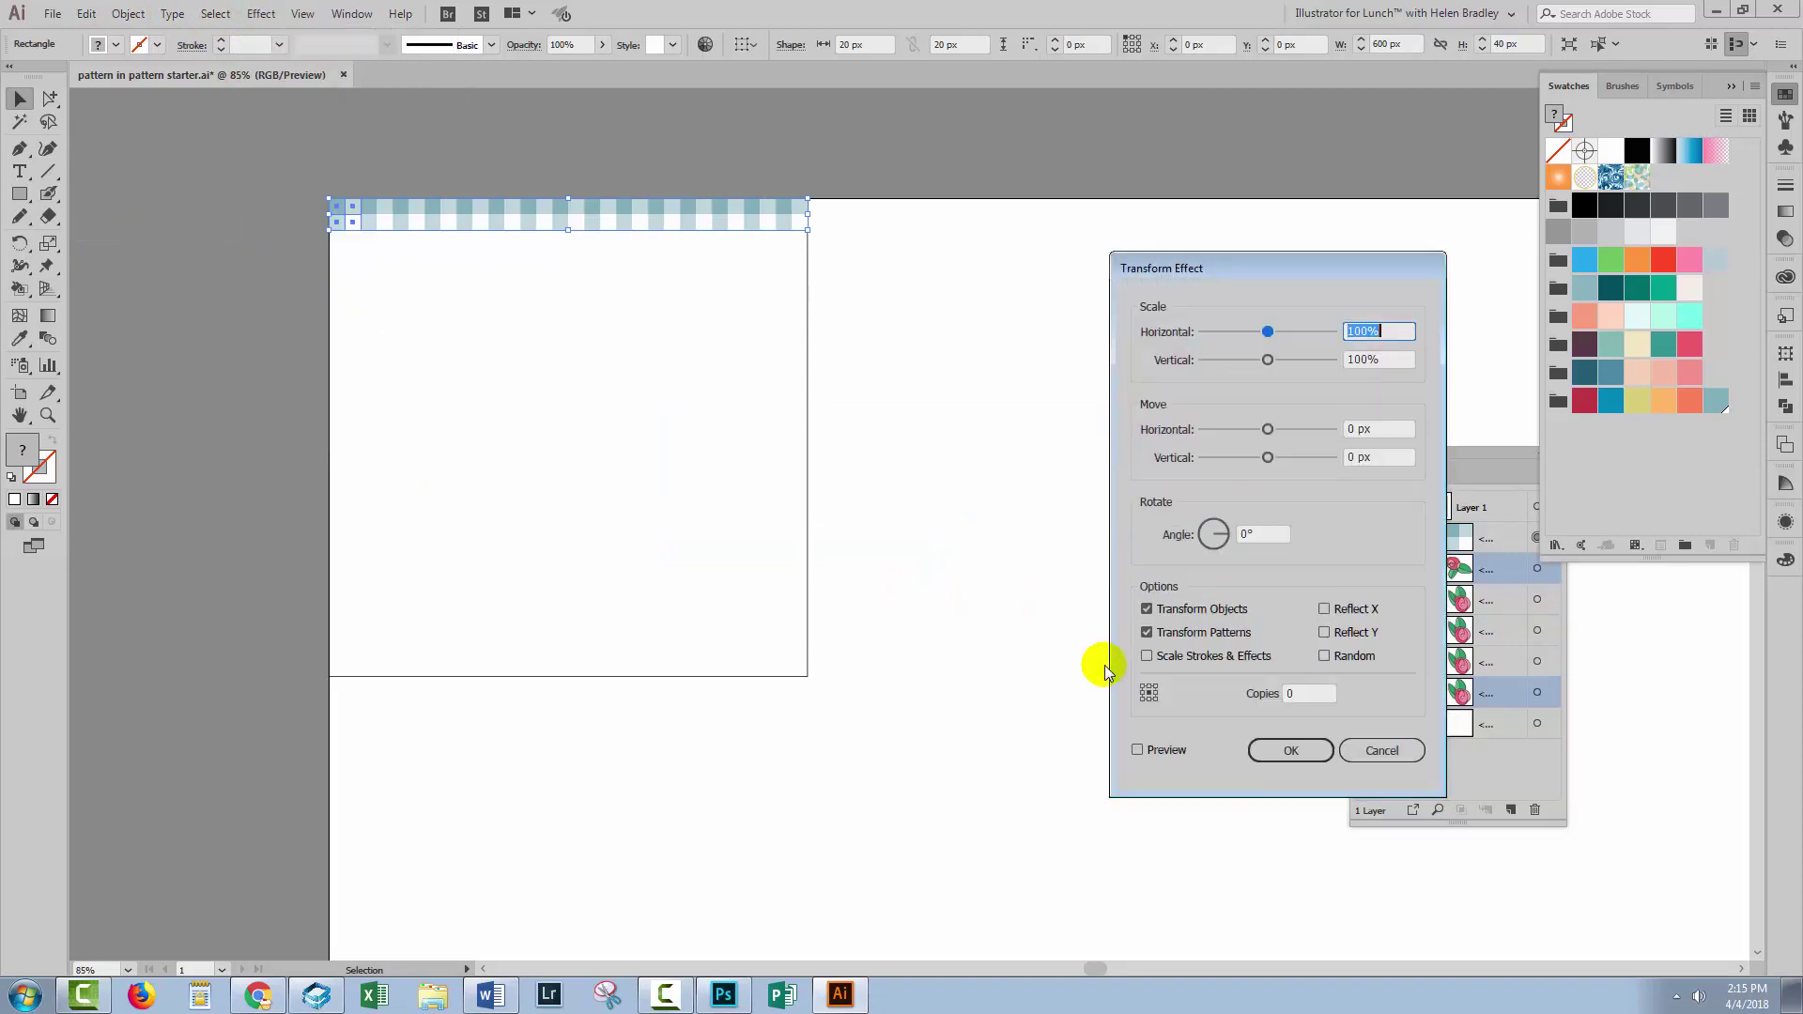
pyautogui.click(1371, 457)
pyautogui.write('40')
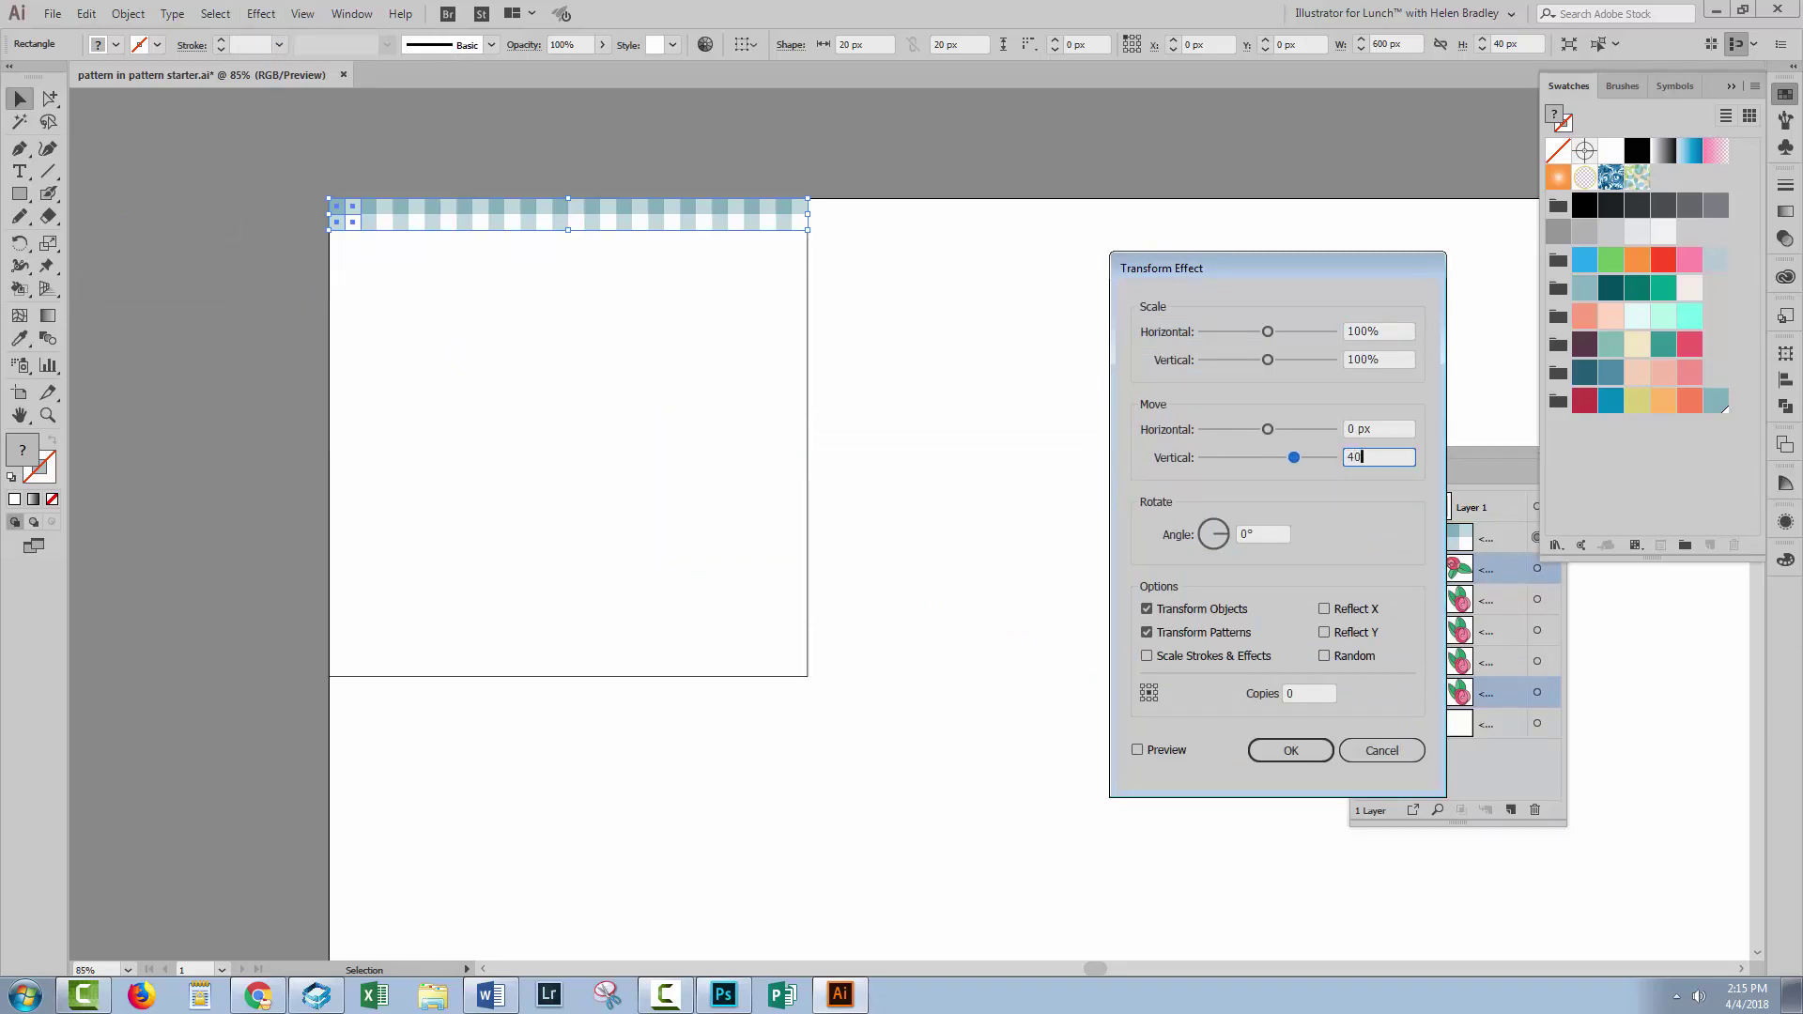
pyautogui.press('Tab')
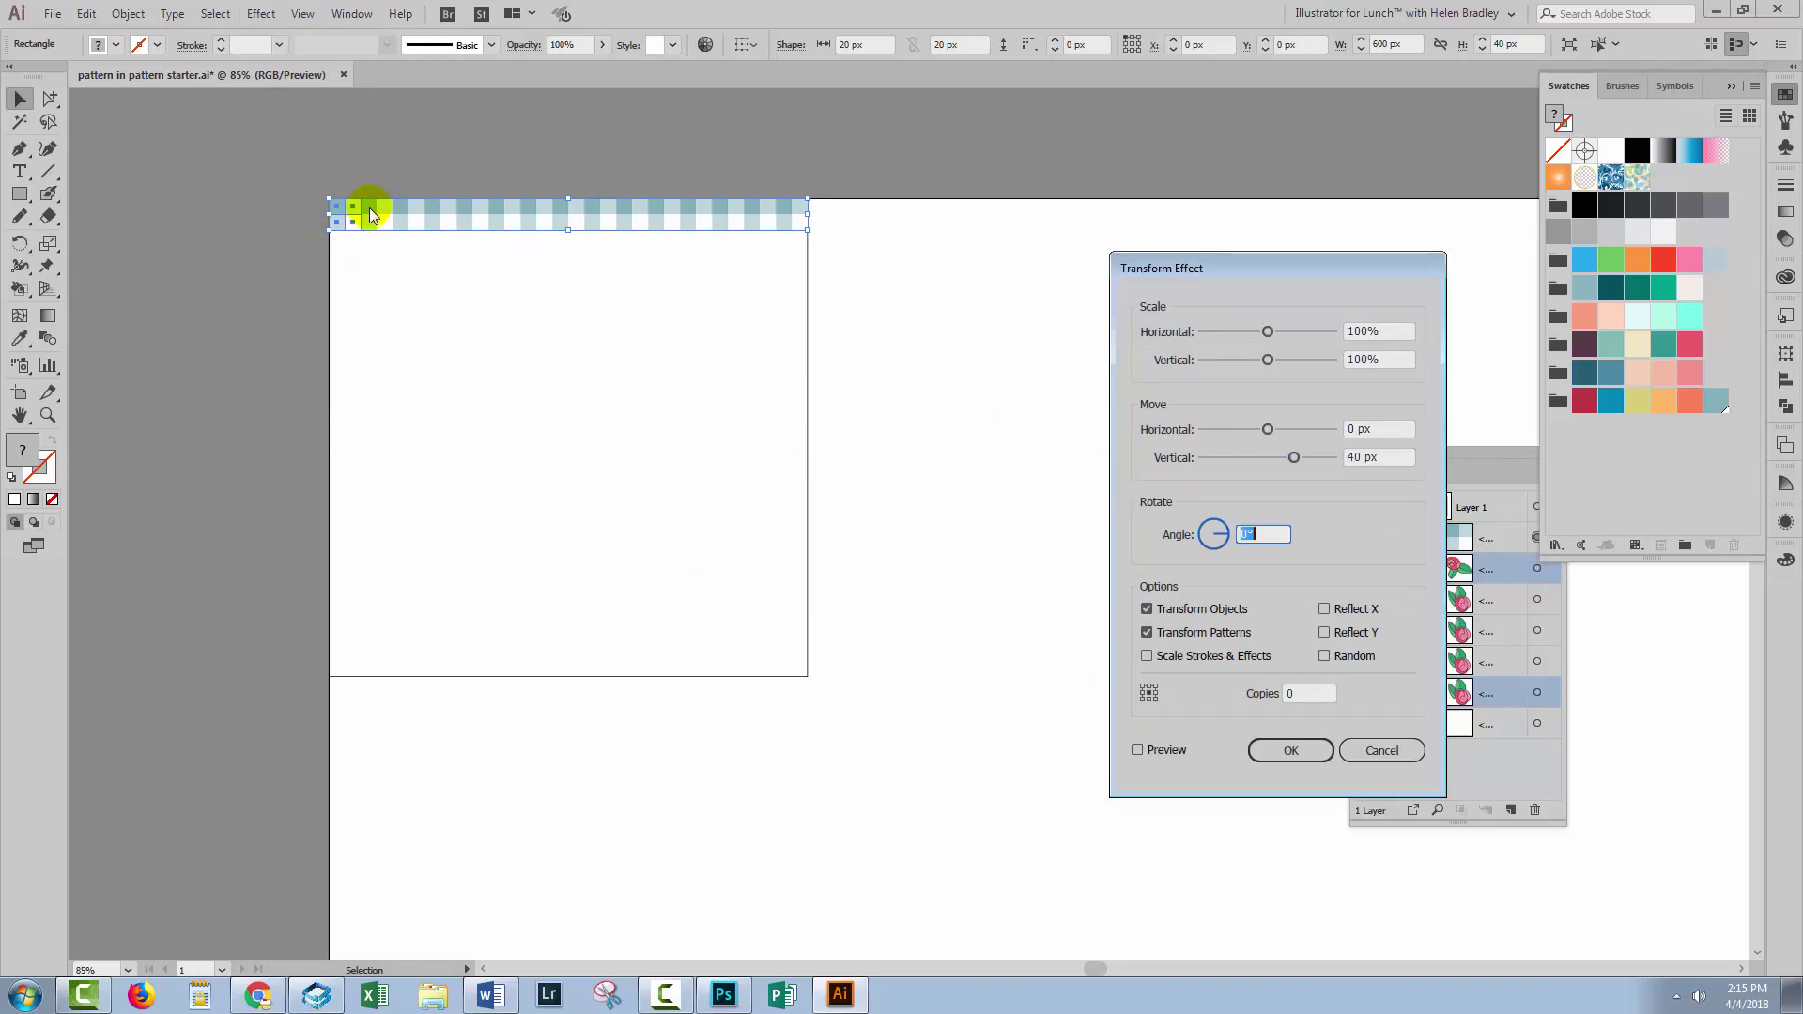
pyautogui.click(1137, 751)
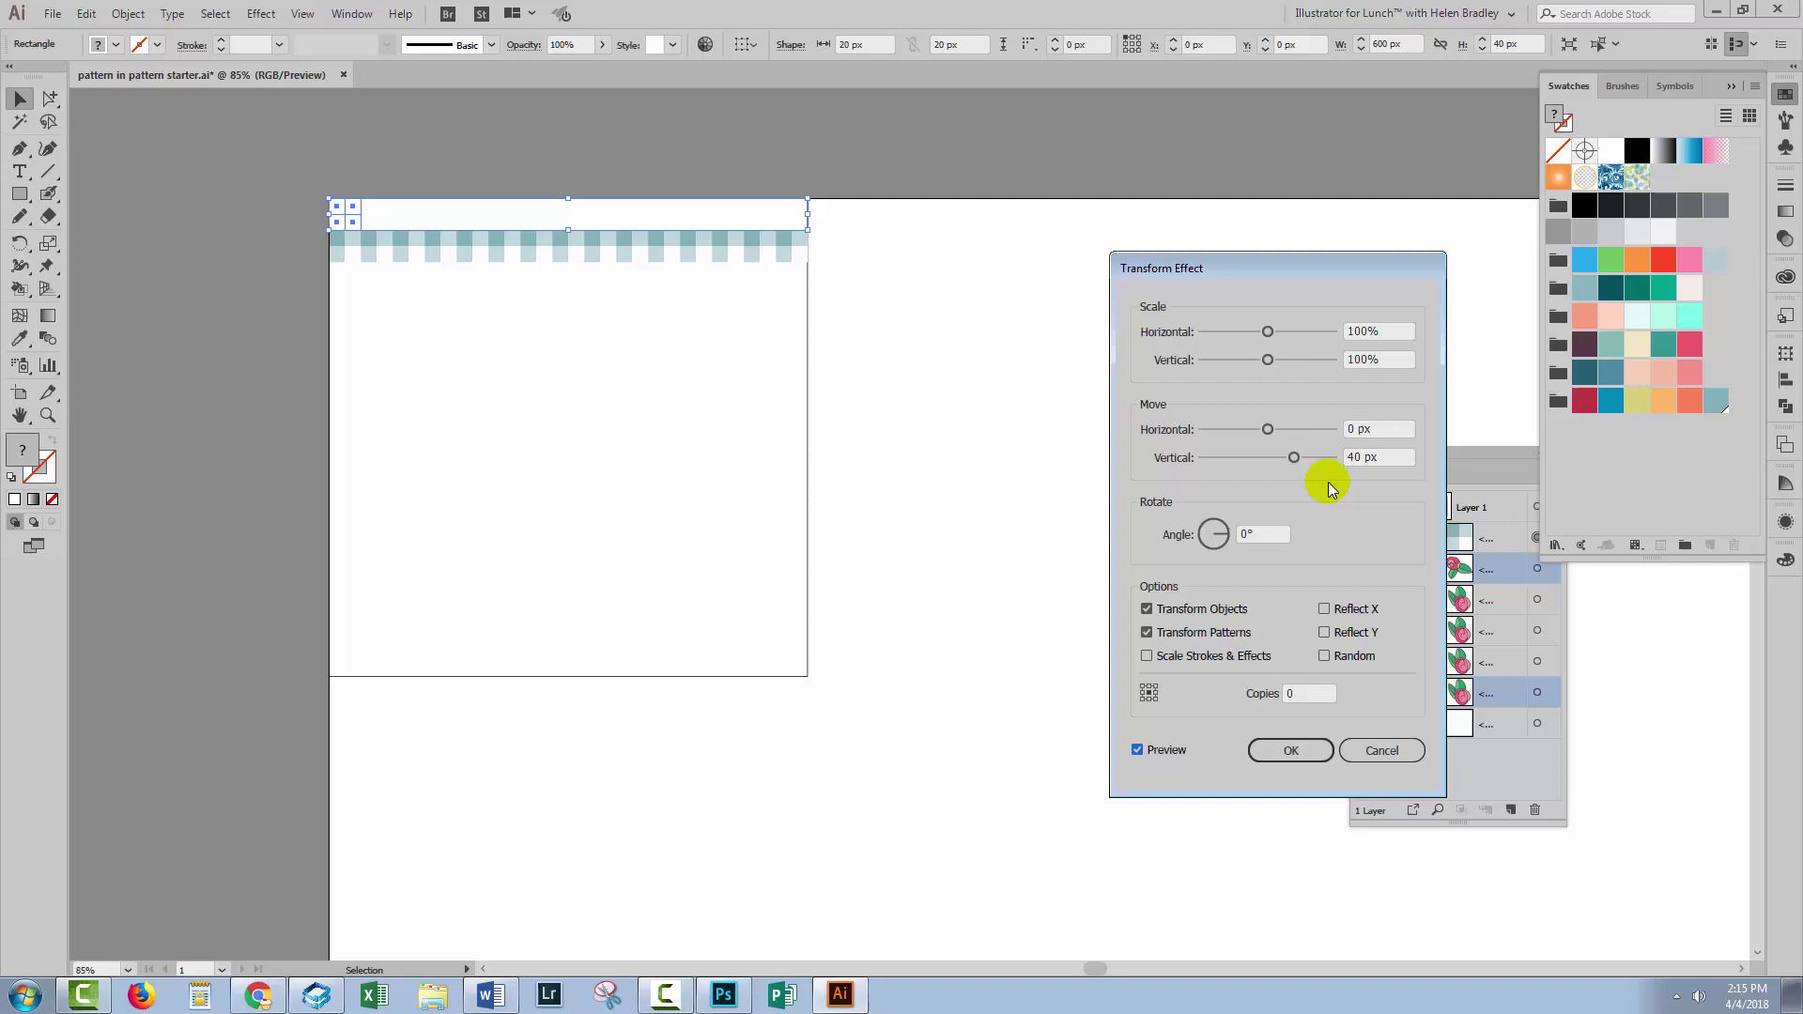
pyautogui.doubleClick(1299, 693)
pyautogui.write('10')
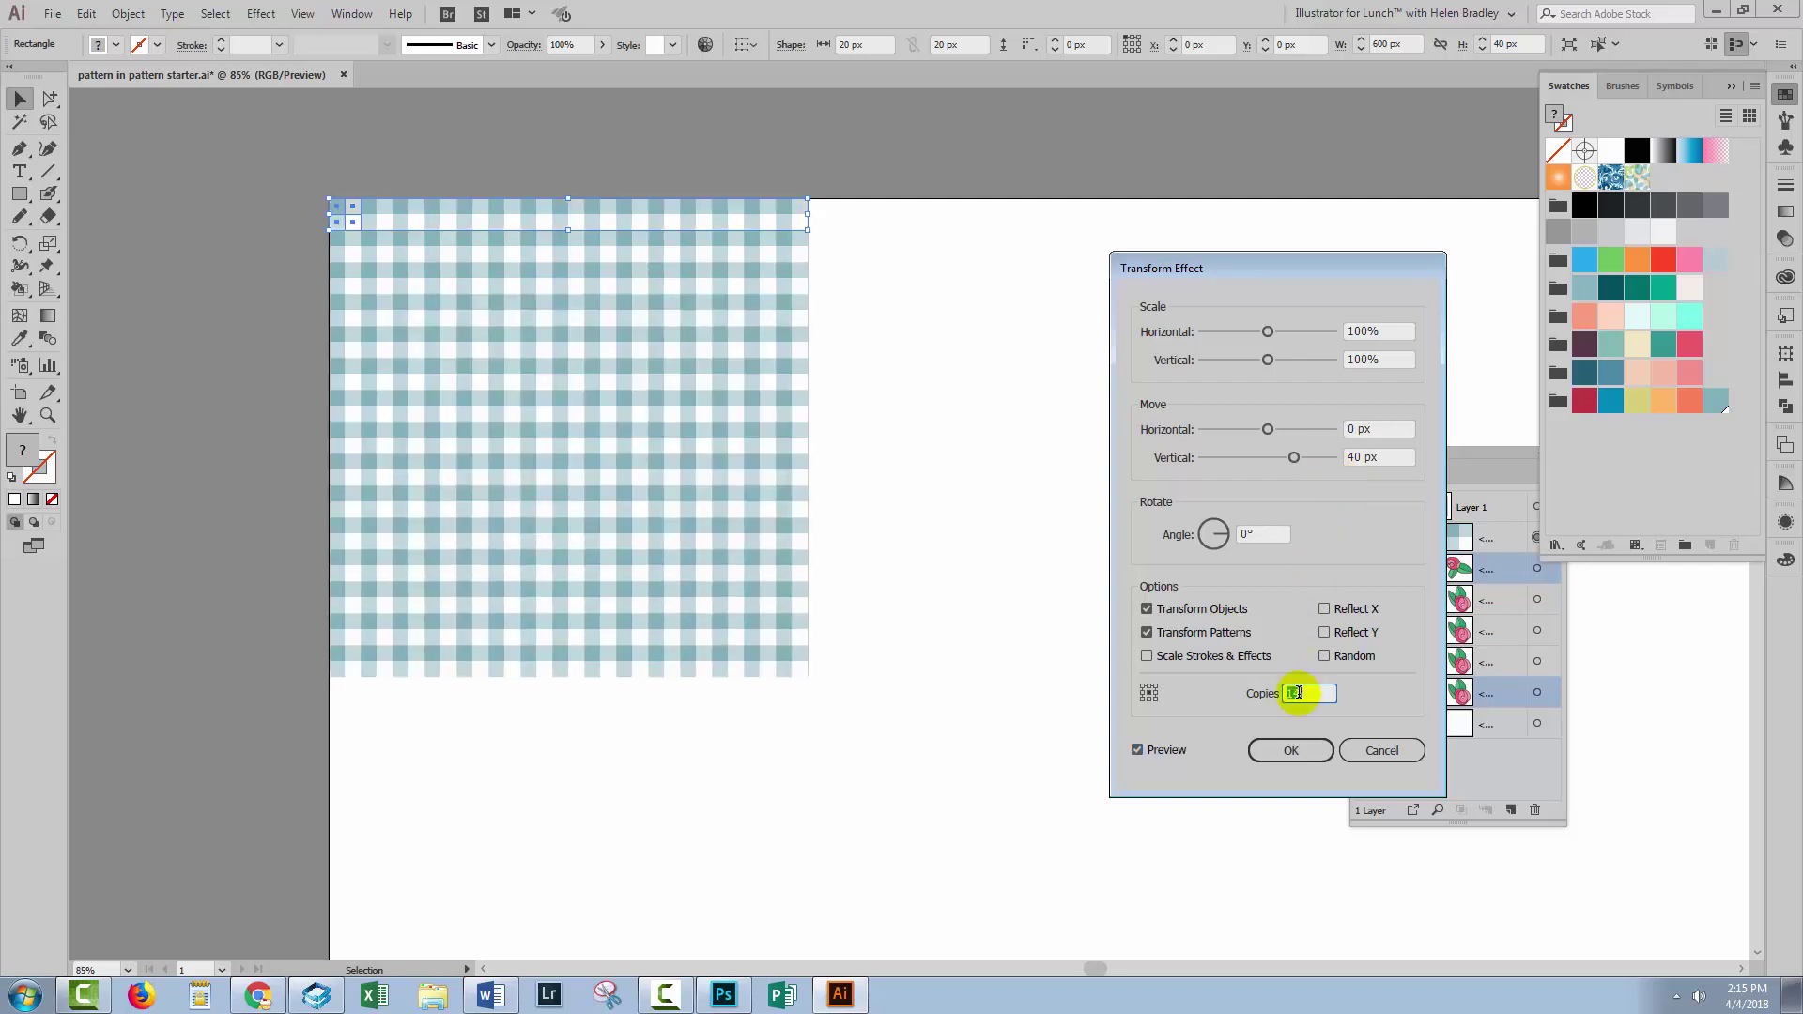
pyautogui.click(1306, 751)
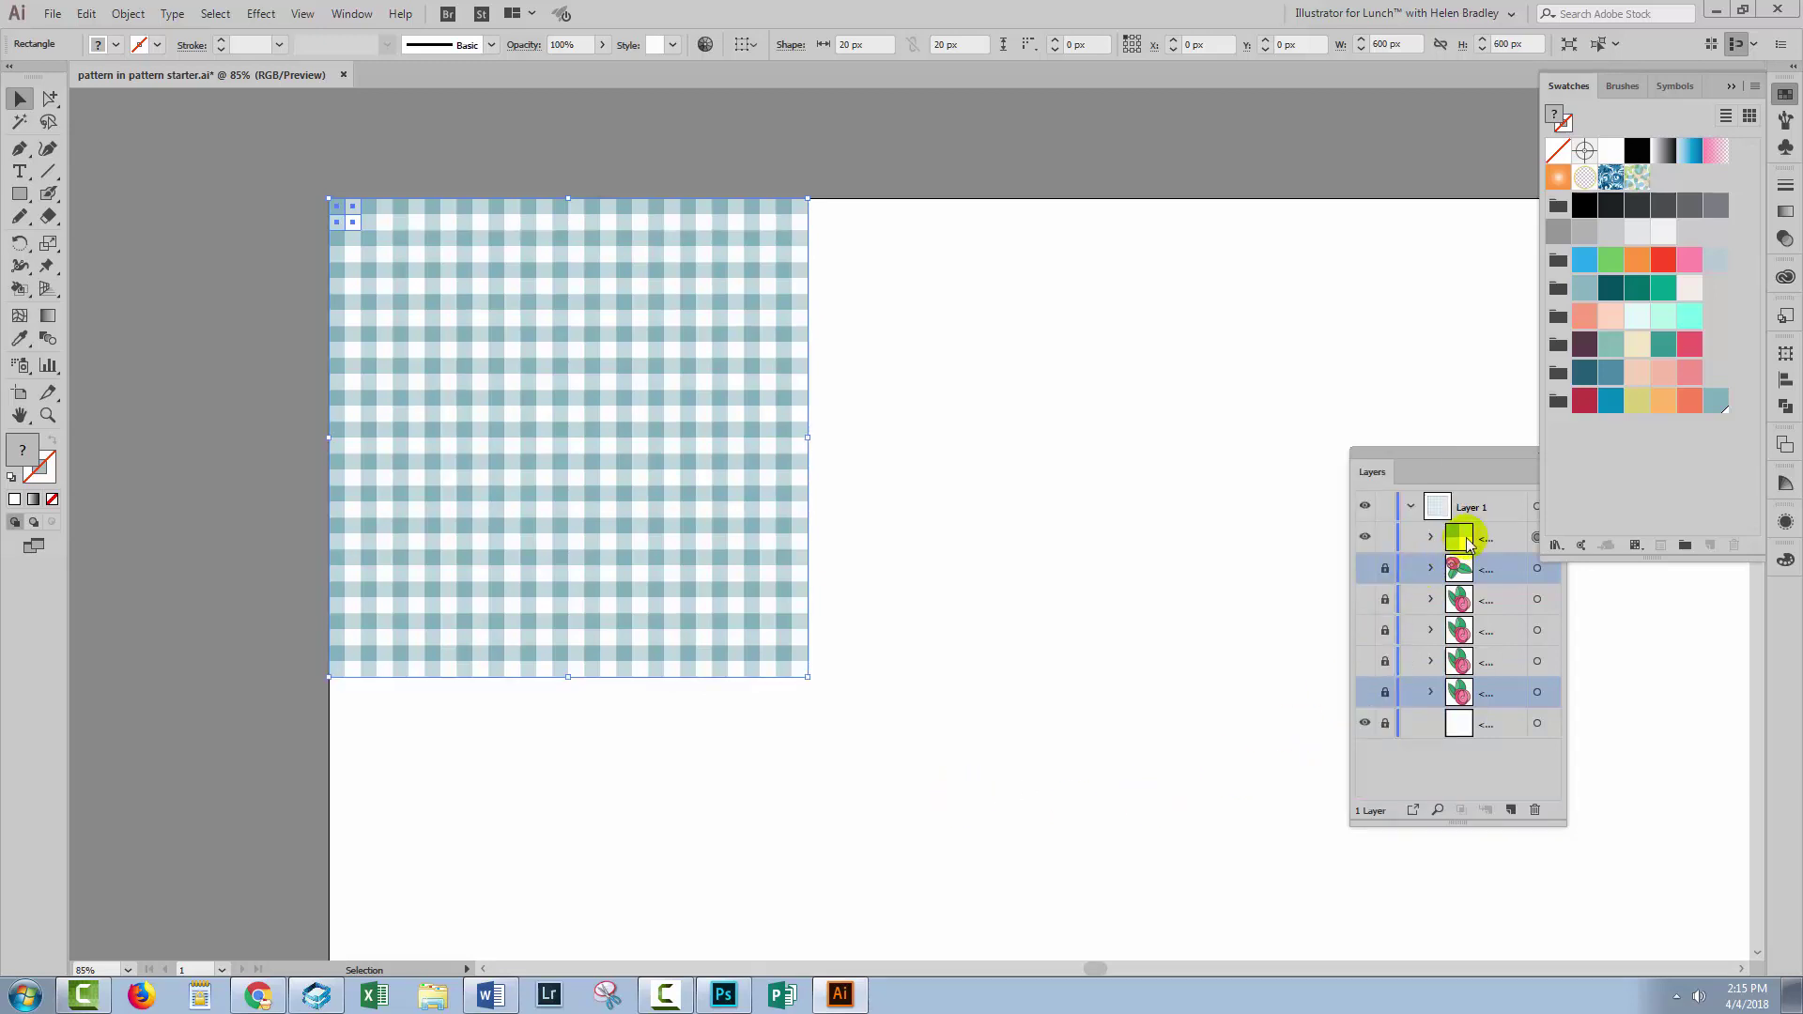
# - Expand the gingham Transform effects into real shapes
pyautogui.moveTo(1469, 533); pyautogui.dragTo(1180, 670)
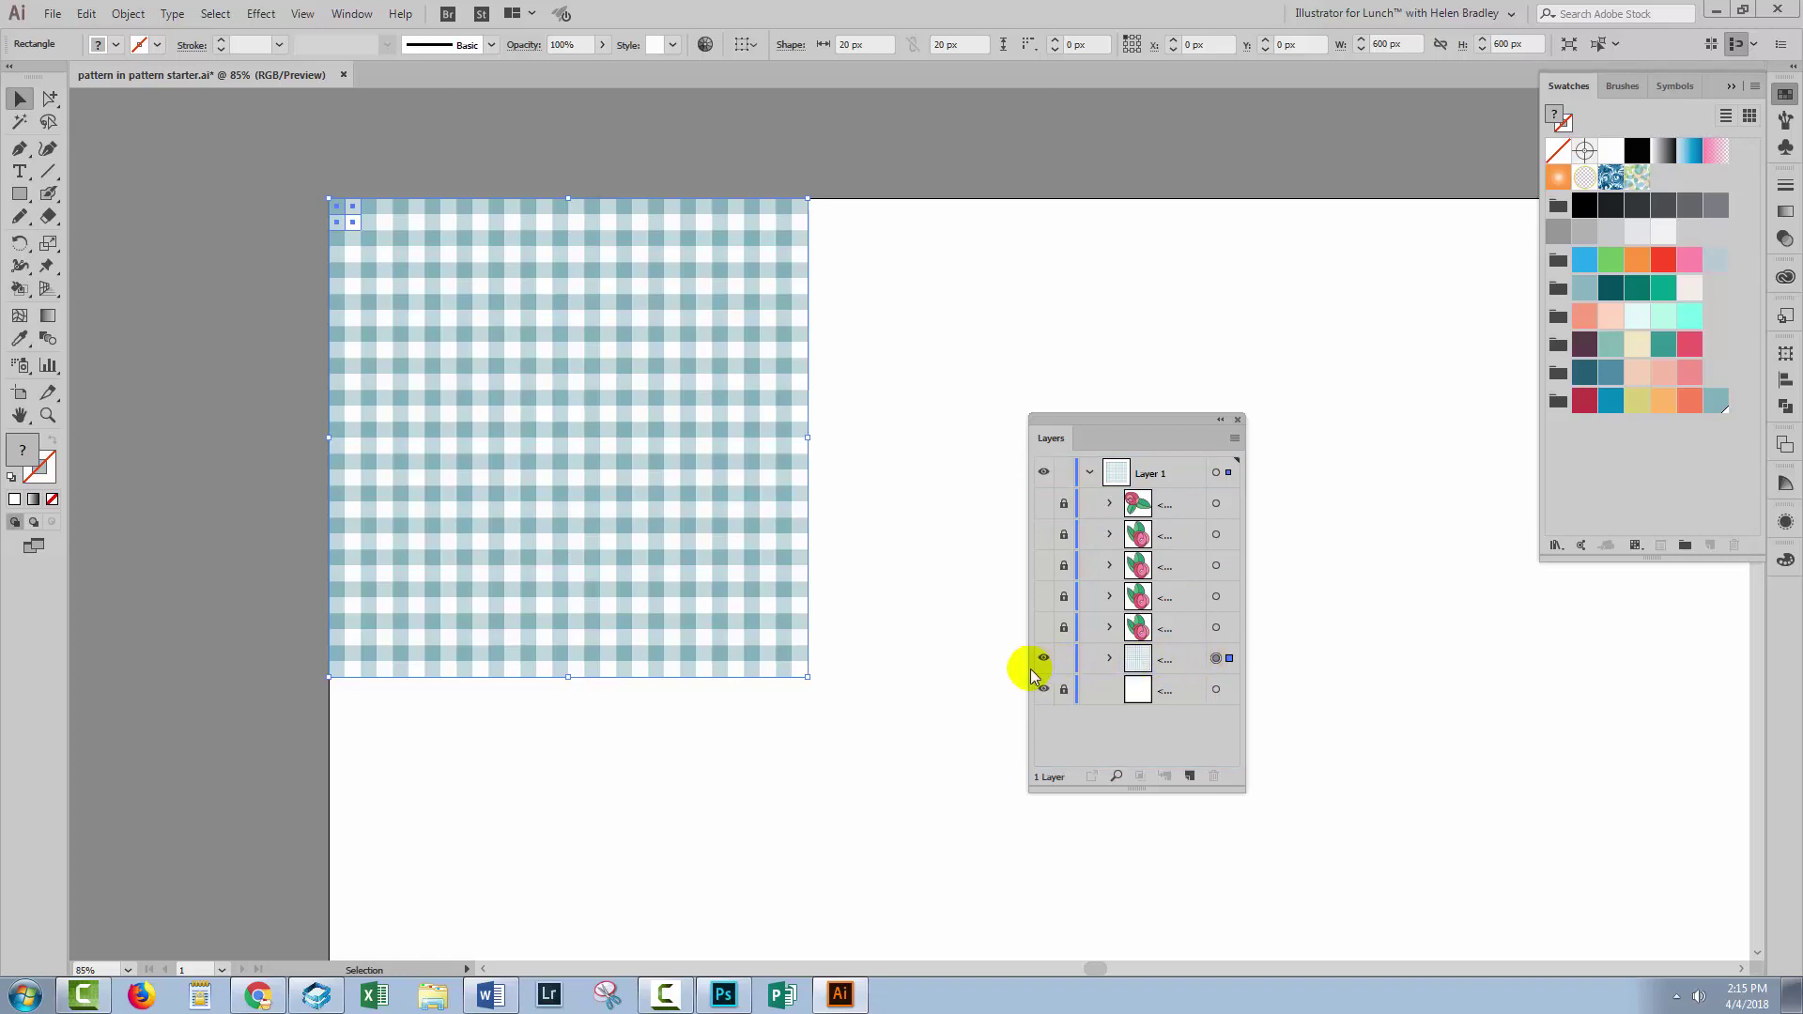
pyautogui.moveTo(1029, 668); pyautogui.dragTo(901, 662)
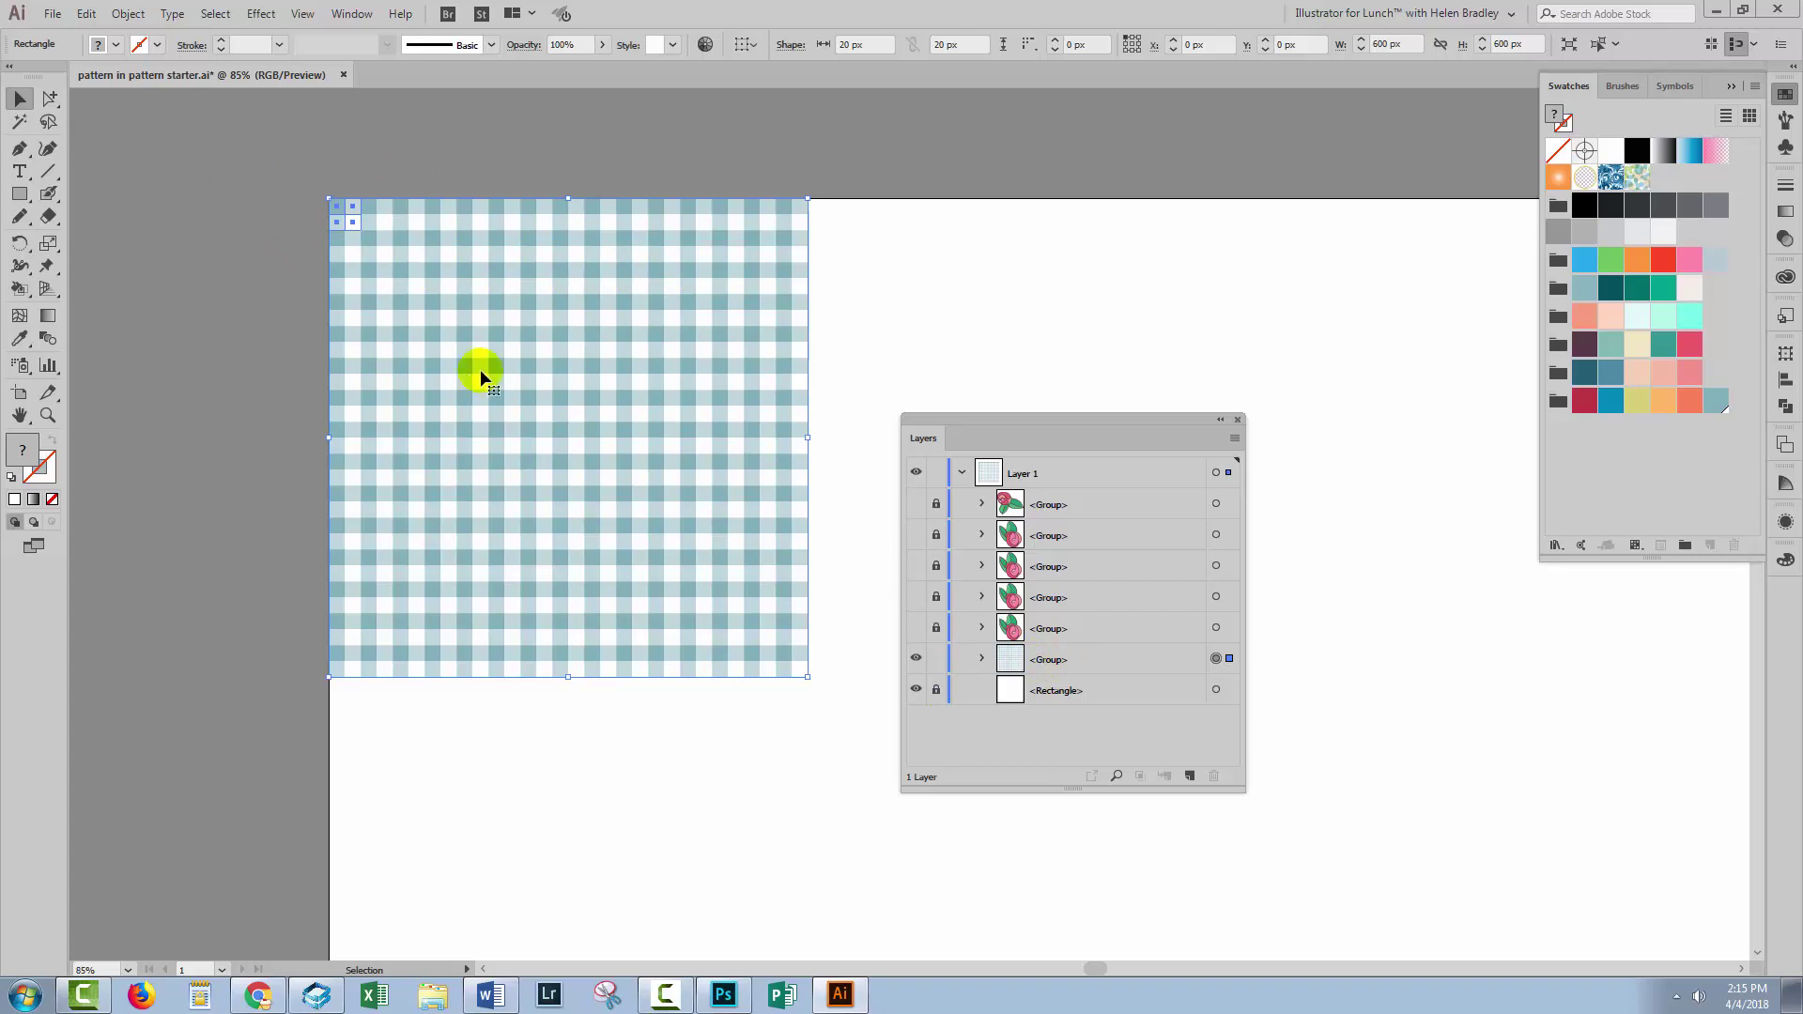
pyautogui.click(125, 14)
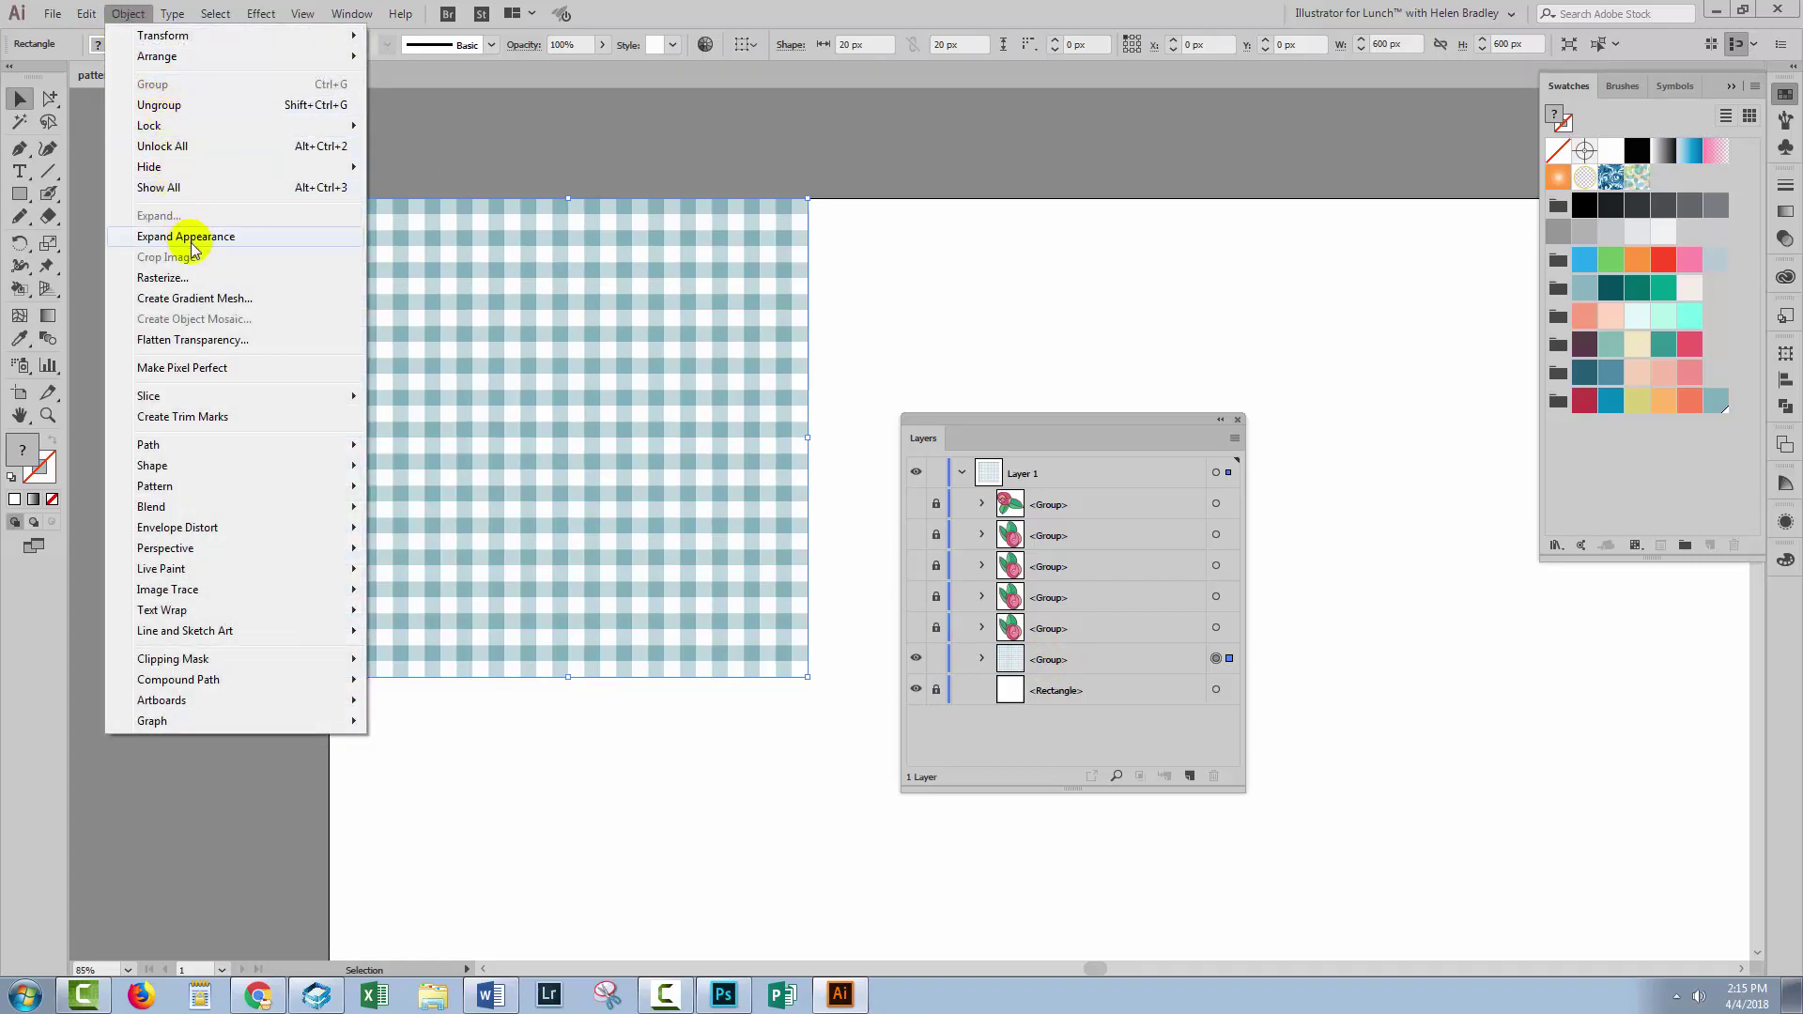
pyautogui.click(193, 243)
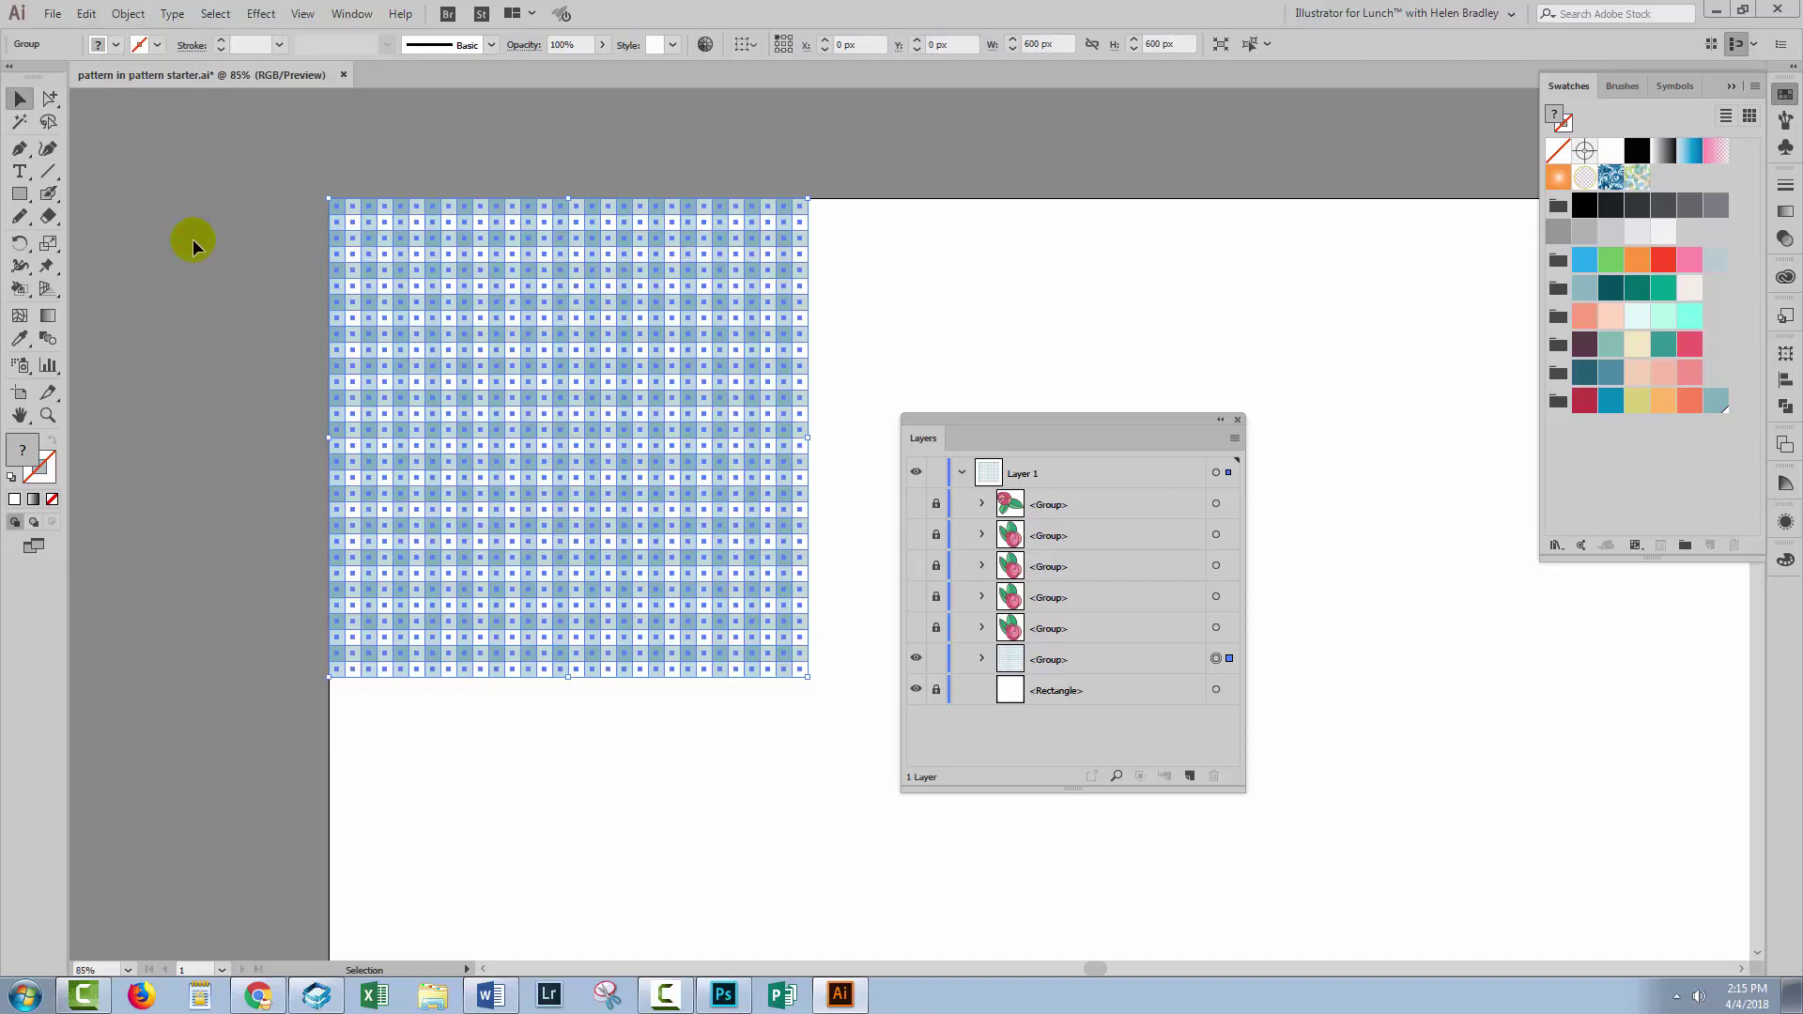
# - Ungroup the expanded gingham group two levels deep
pyautogui.click(983, 659)
pyautogui.scroll(-1, 1249, 657)
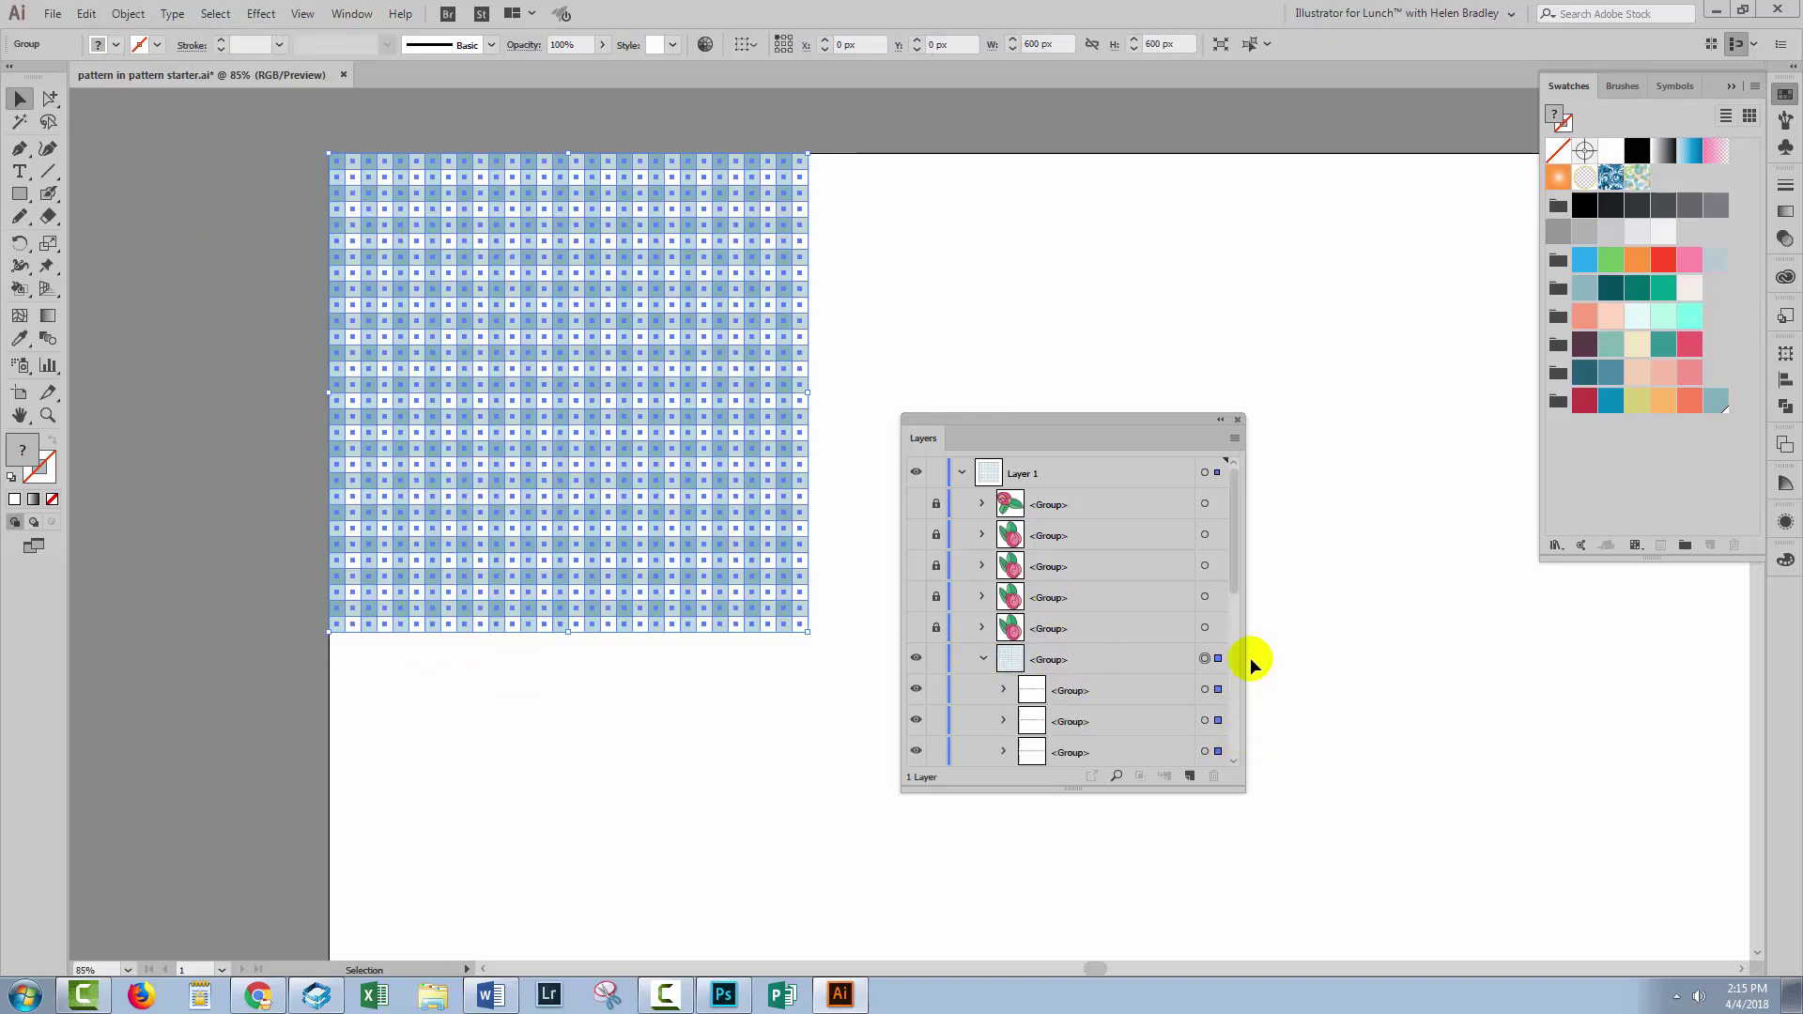
pyautogui.moveTo(1232, 548); pyautogui.dragTo(1232, 646)
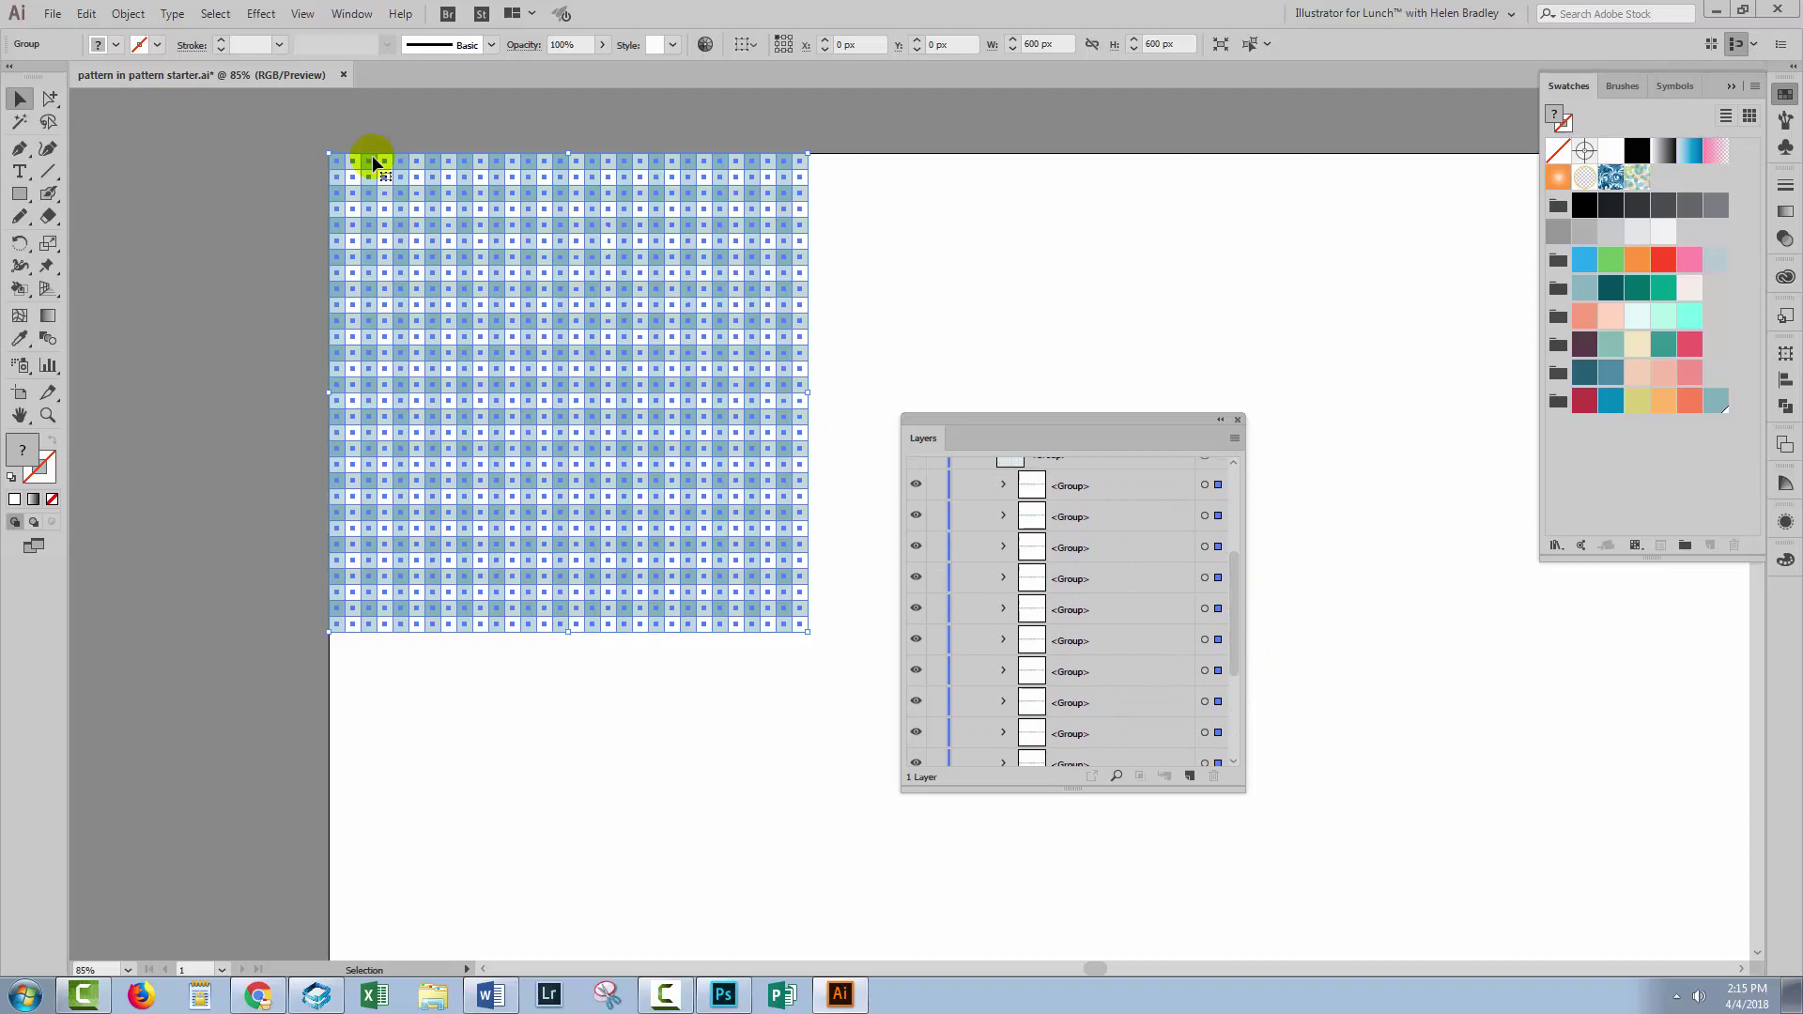
pyautogui.click(128, 13)
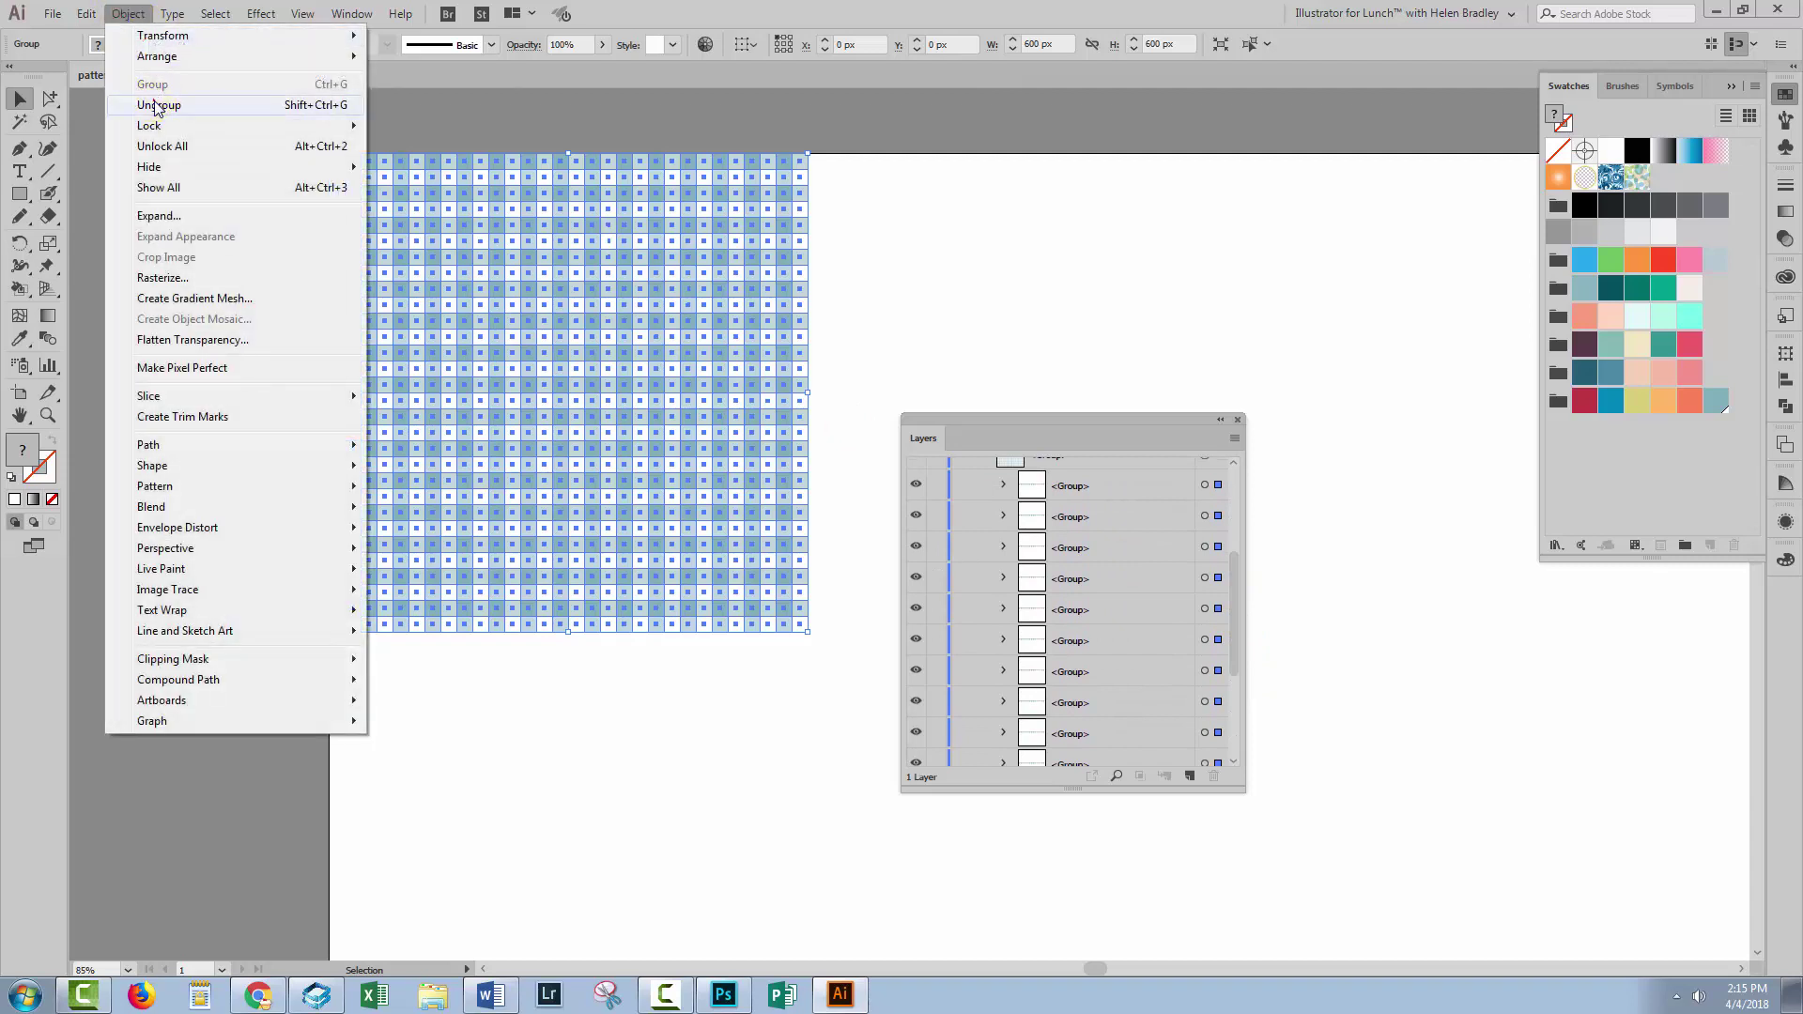
pyautogui.click(150, 109)
pyautogui.click(128, 13)
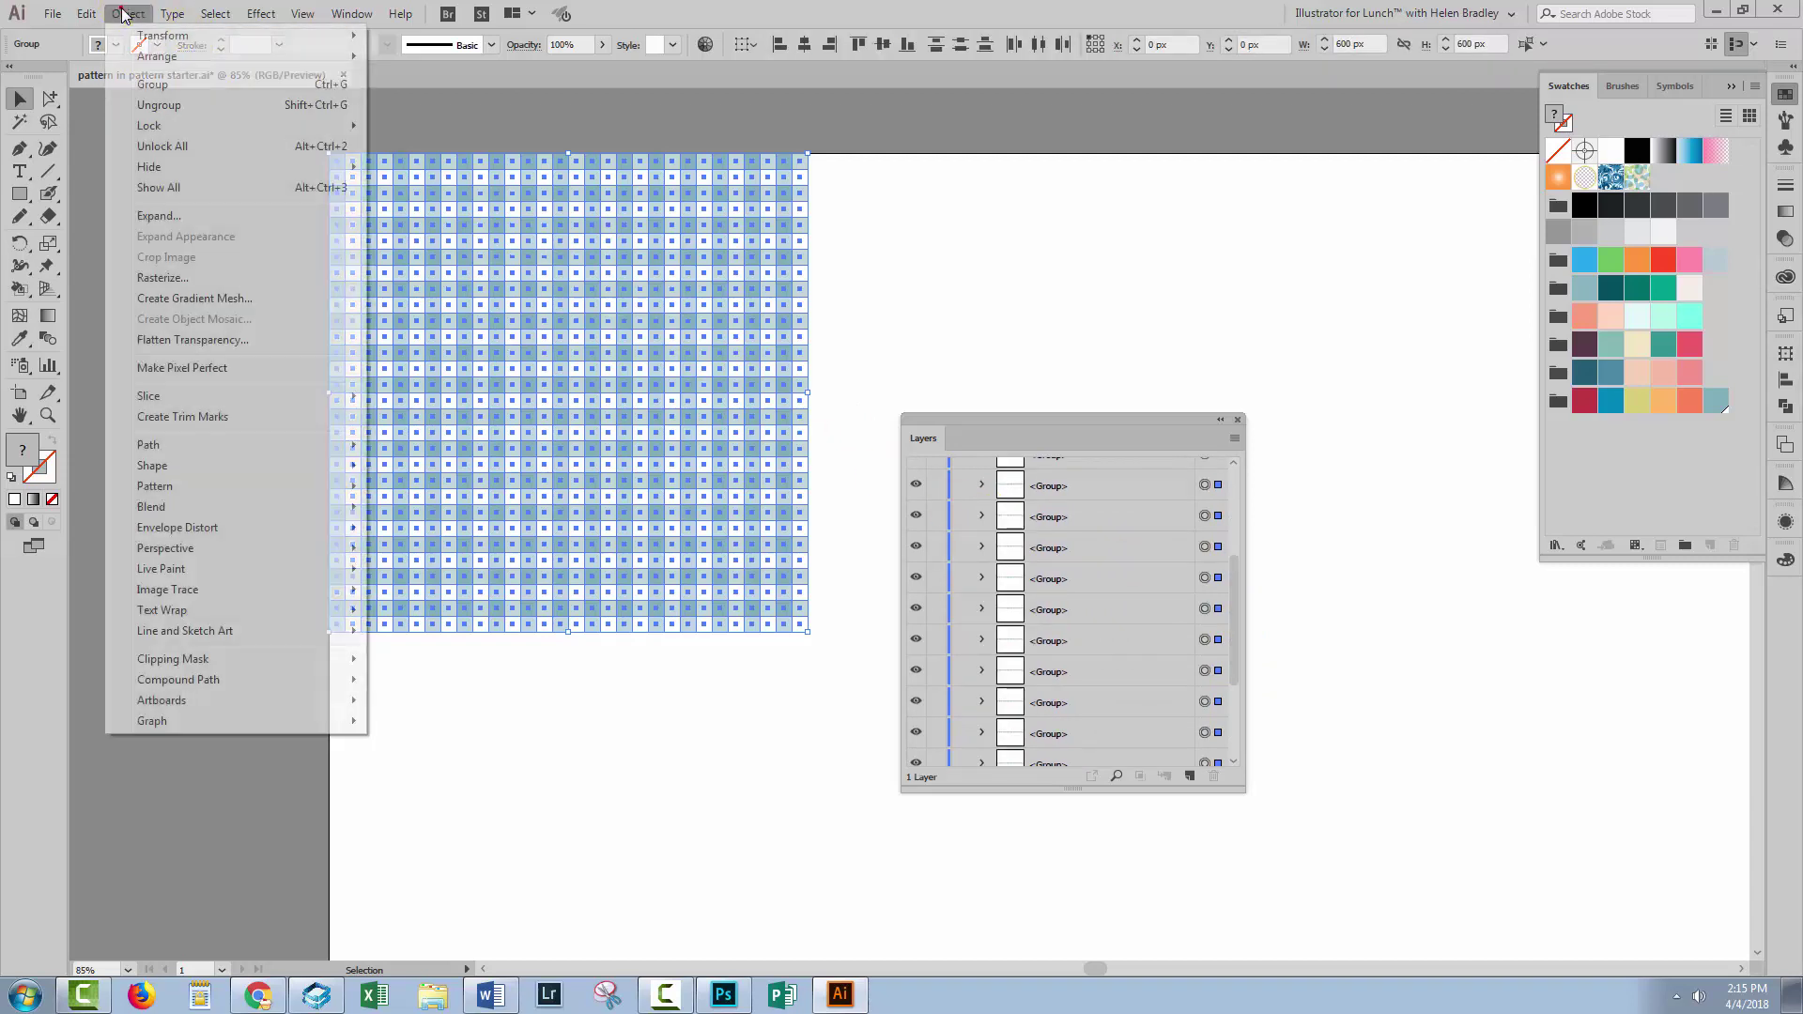
pyautogui.click(155, 105)
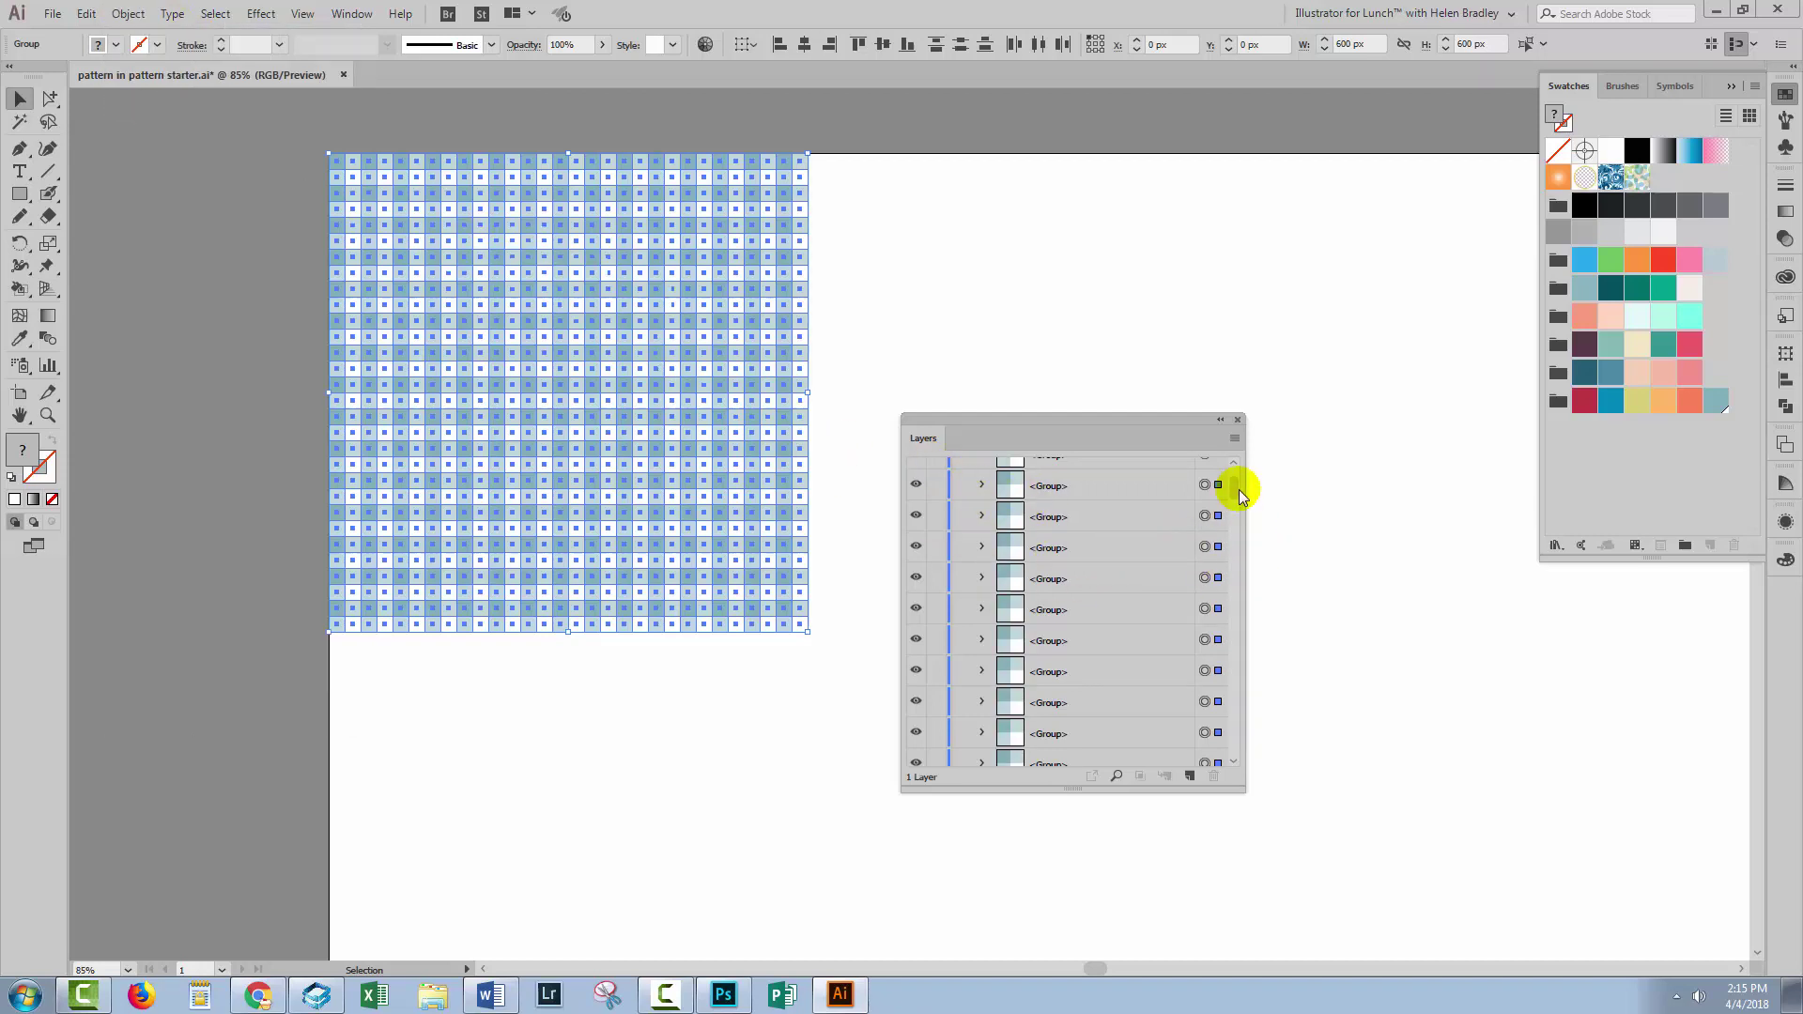
# - Regroup all the gingham grid pieces into a single group, then deselect
pyautogui.moveTo(1234, 486); pyautogui.dragTo(1232, 478)
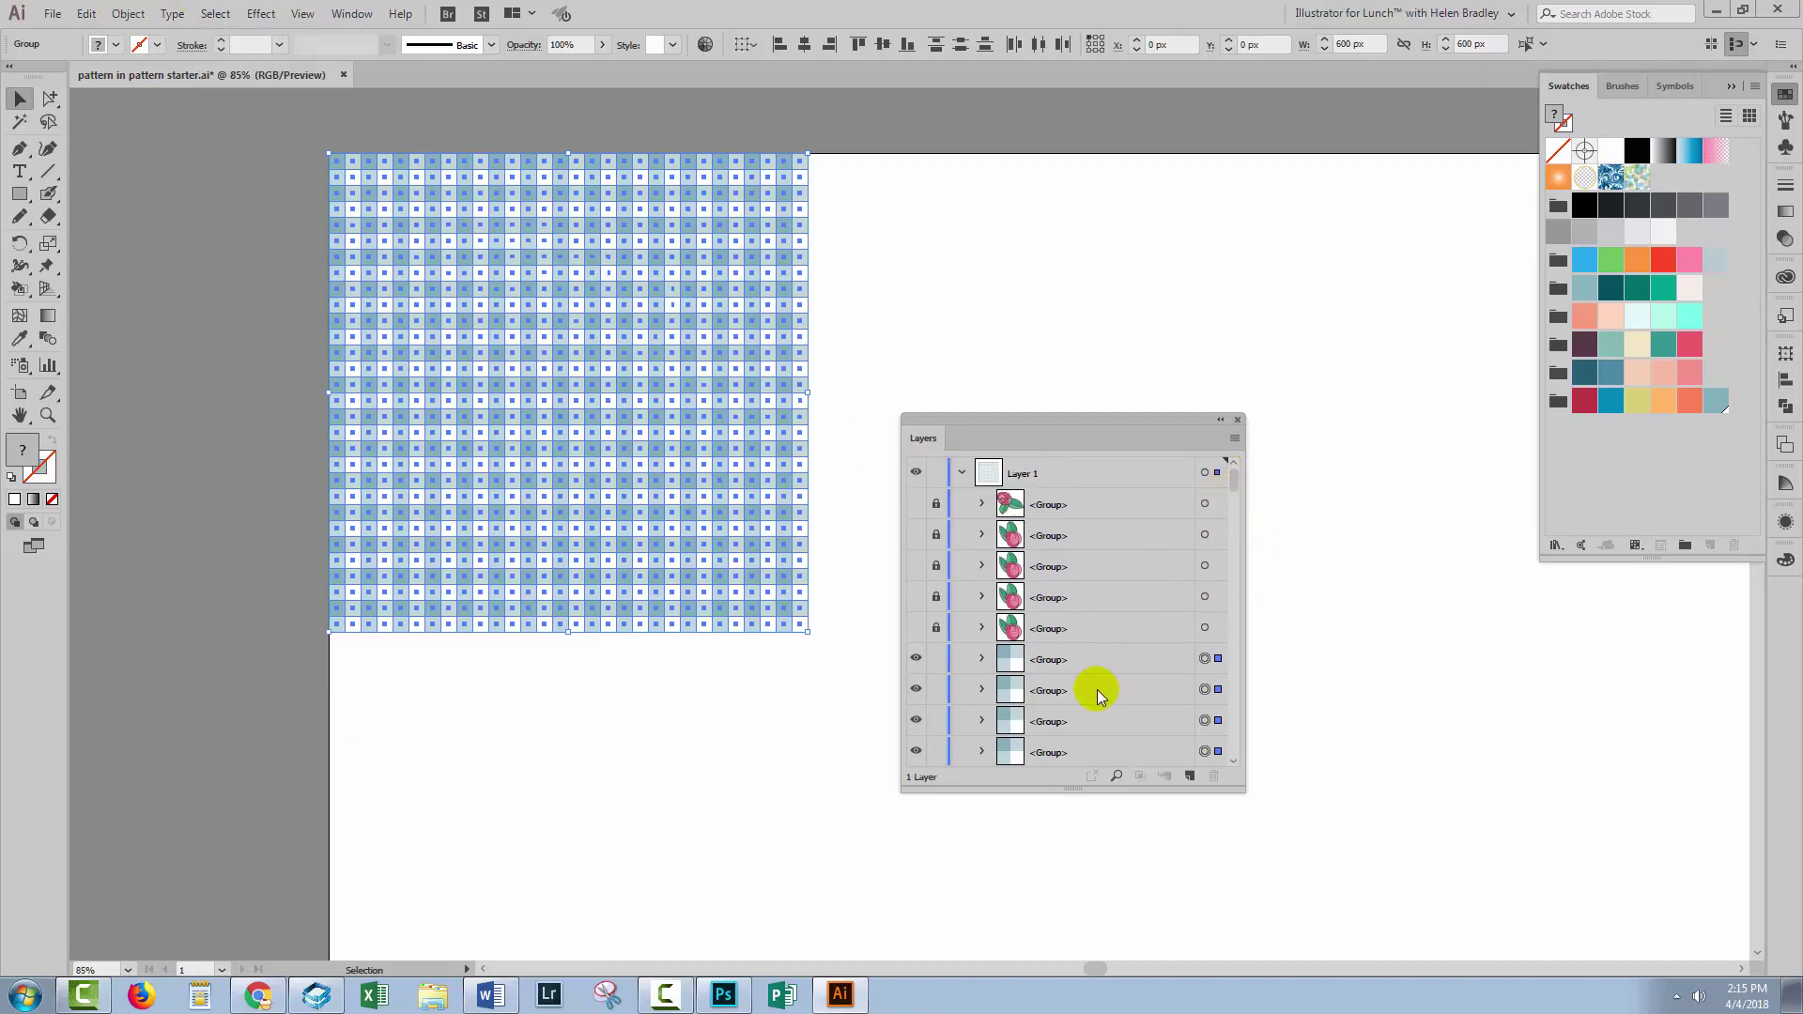
pyautogui.click(127, 14)
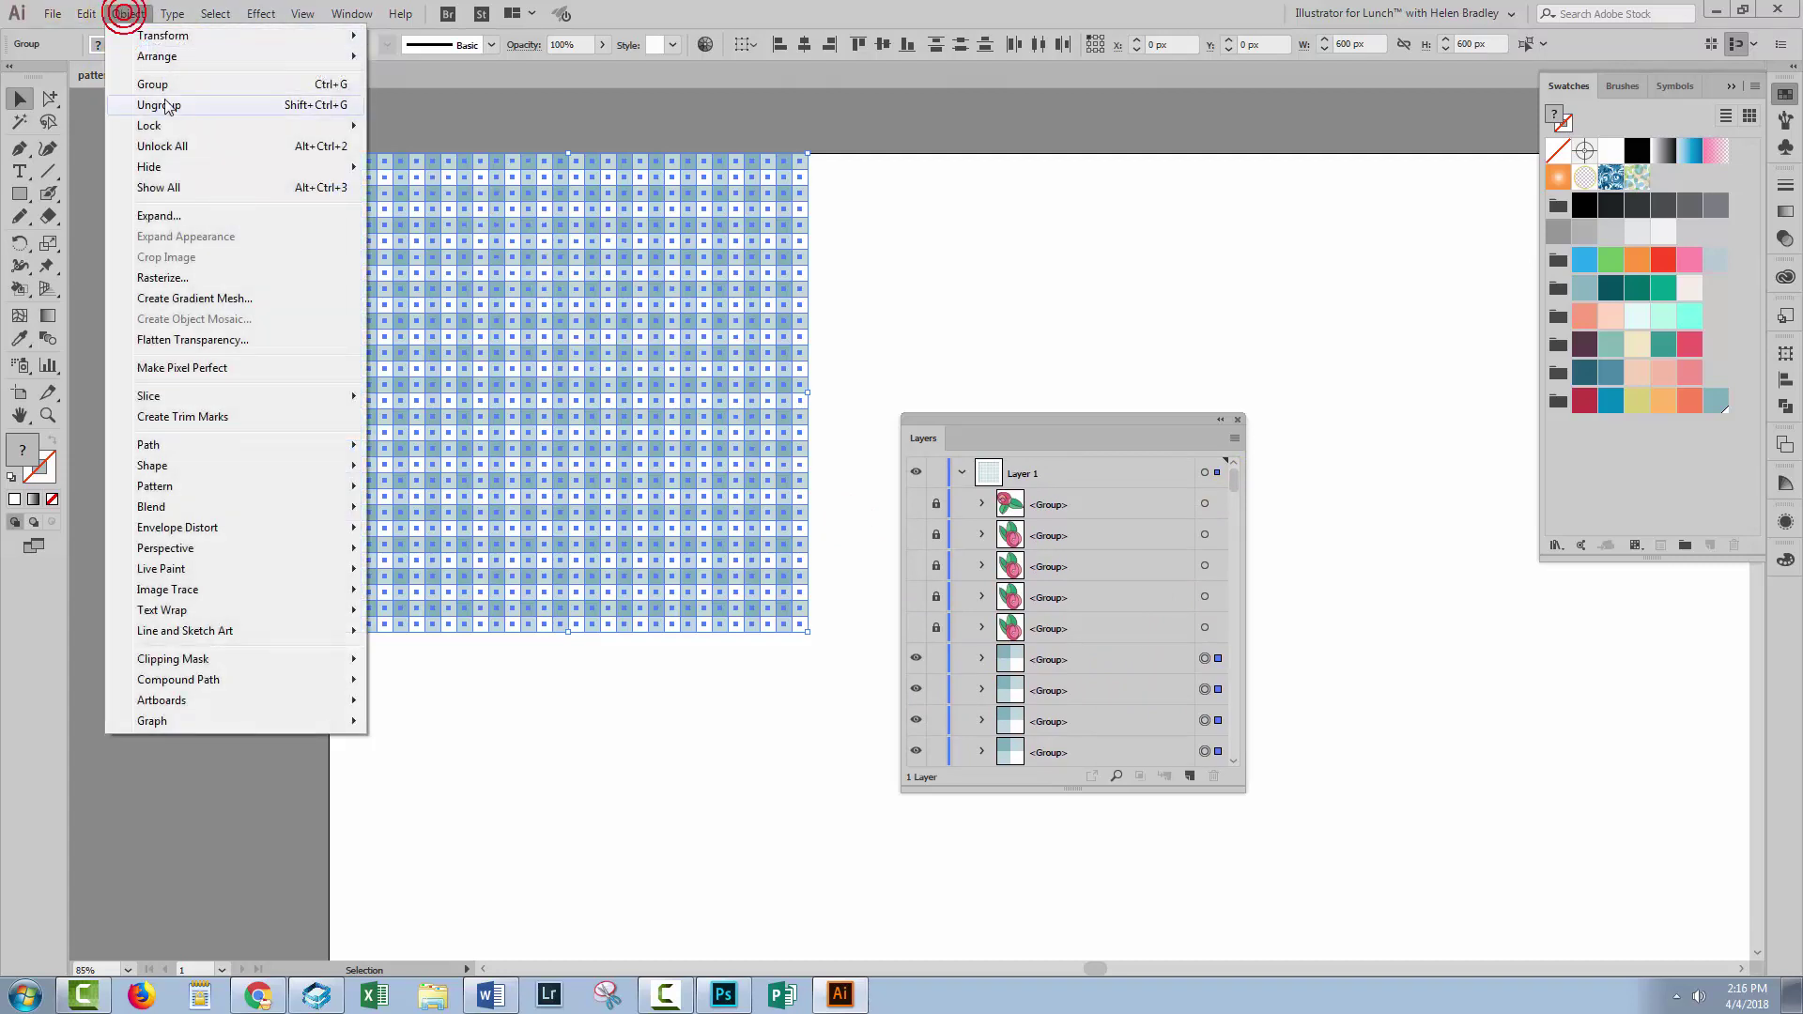
pyautogui.click(140, 77)
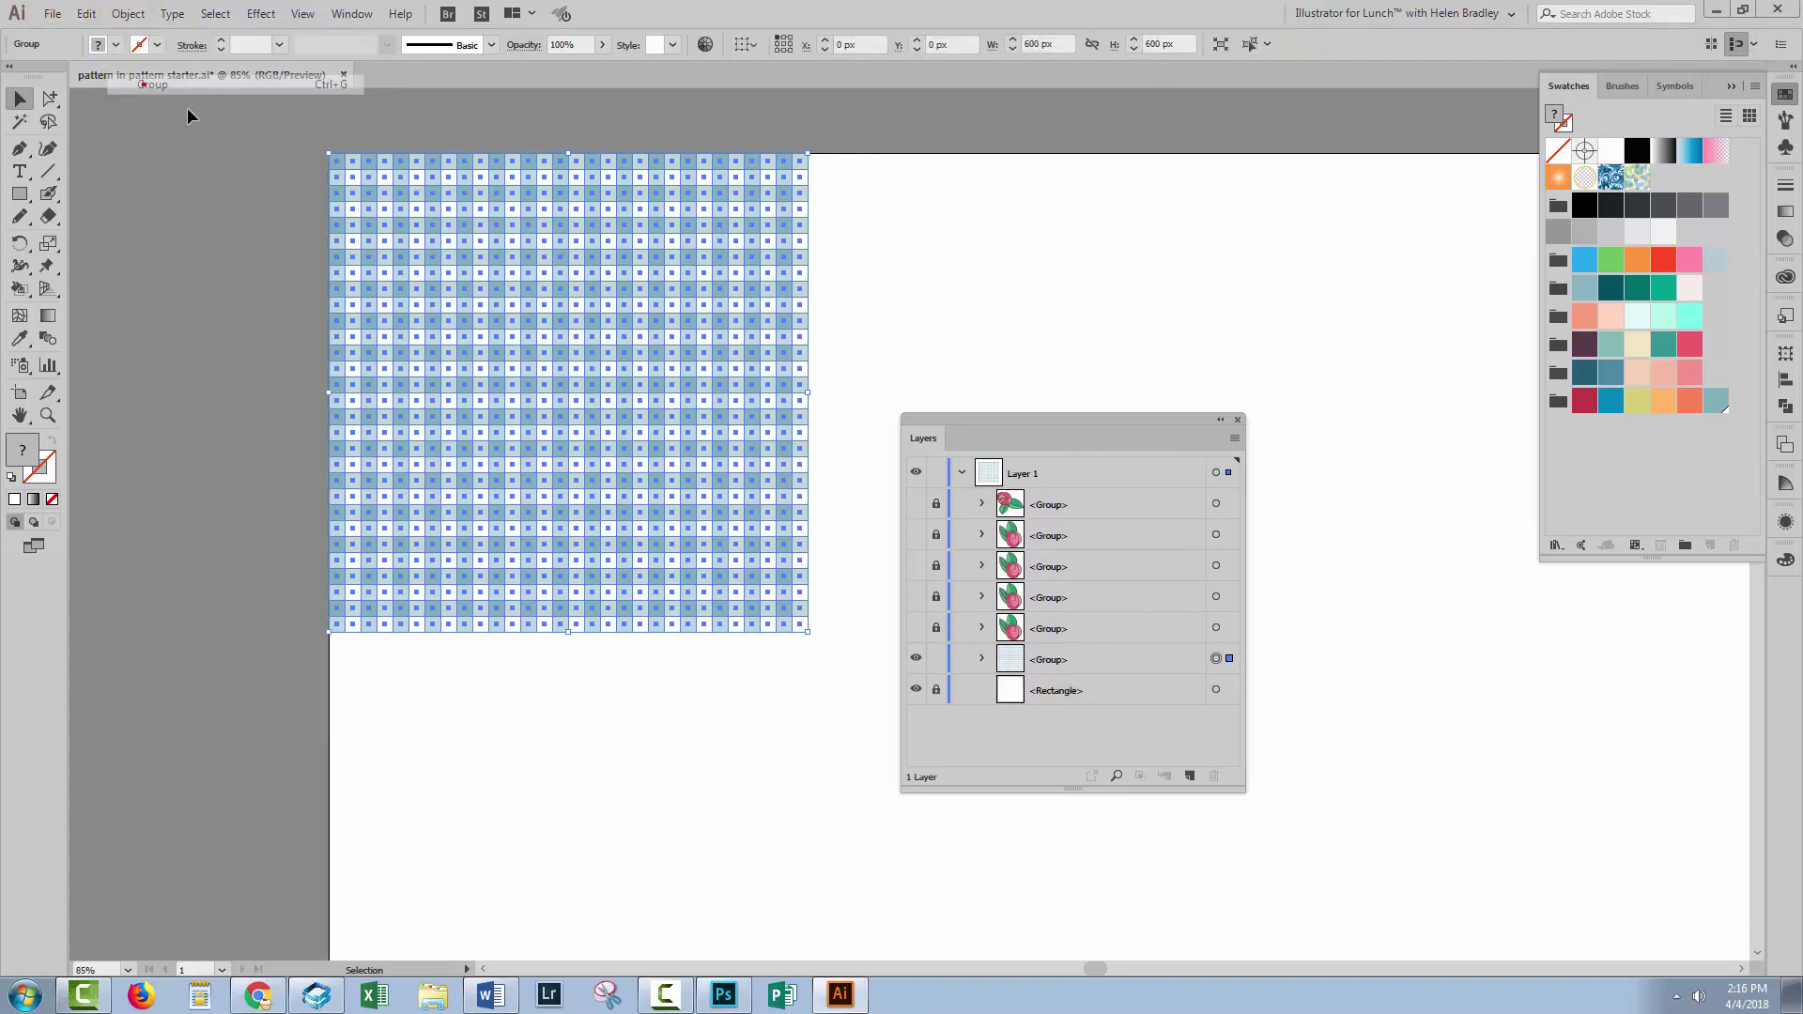
pyautogui.click(838, 374)
# - Unlock and show the five flower groups, and unlock the background rectangle
pyautogui.moveTo(925, 510); pyautogui.dragTo(935, 628)
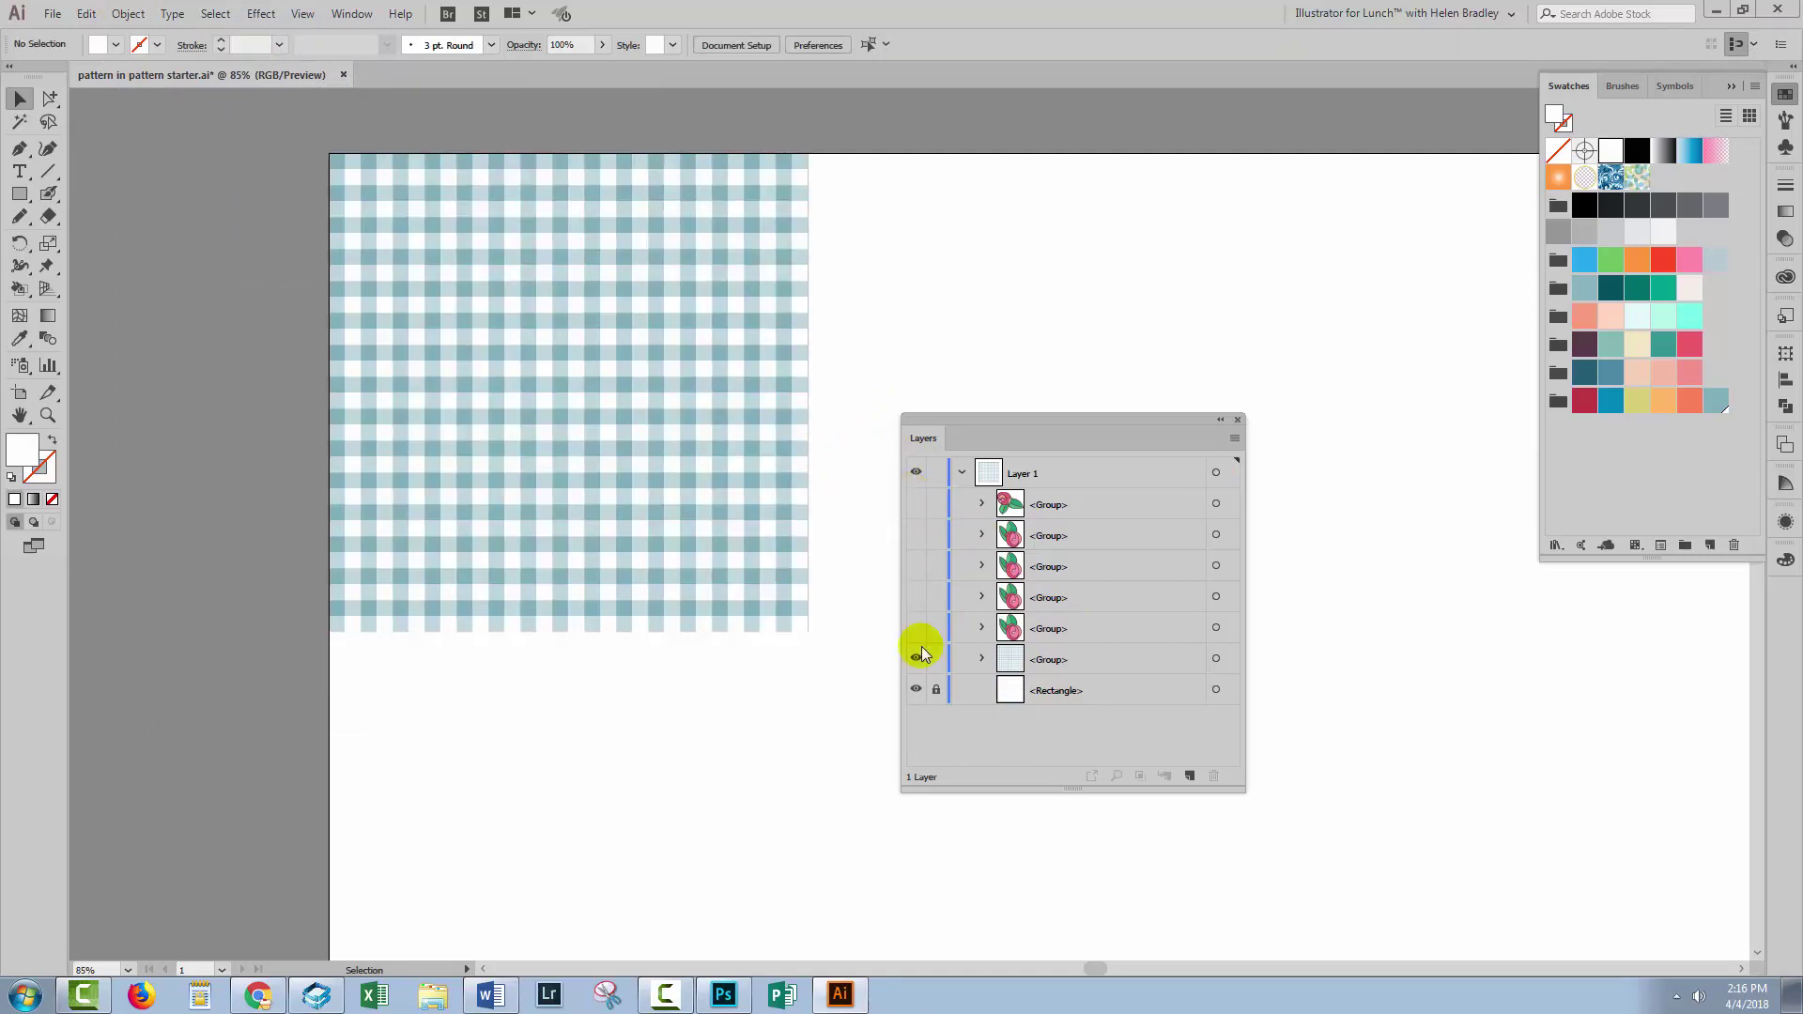
pyautogui.moveTo(917, 507); pyautogui.dragTo(921, 691)
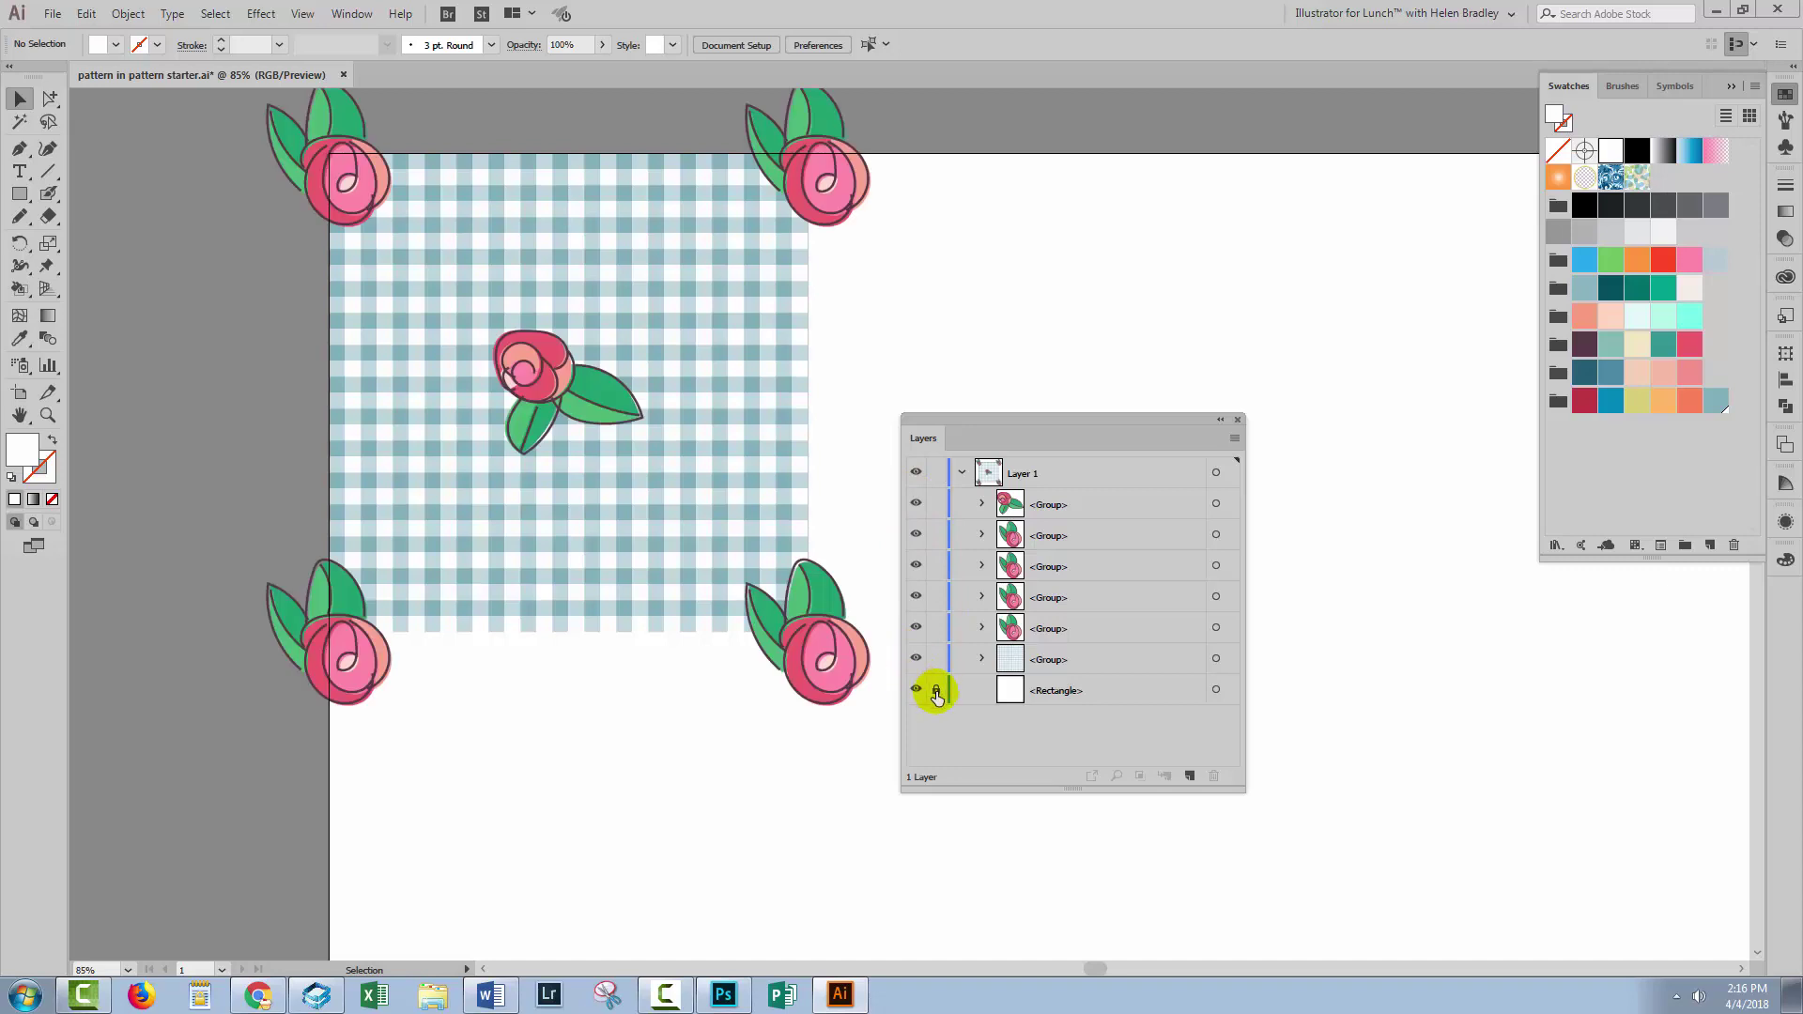
pyautogui.click(937, 692)
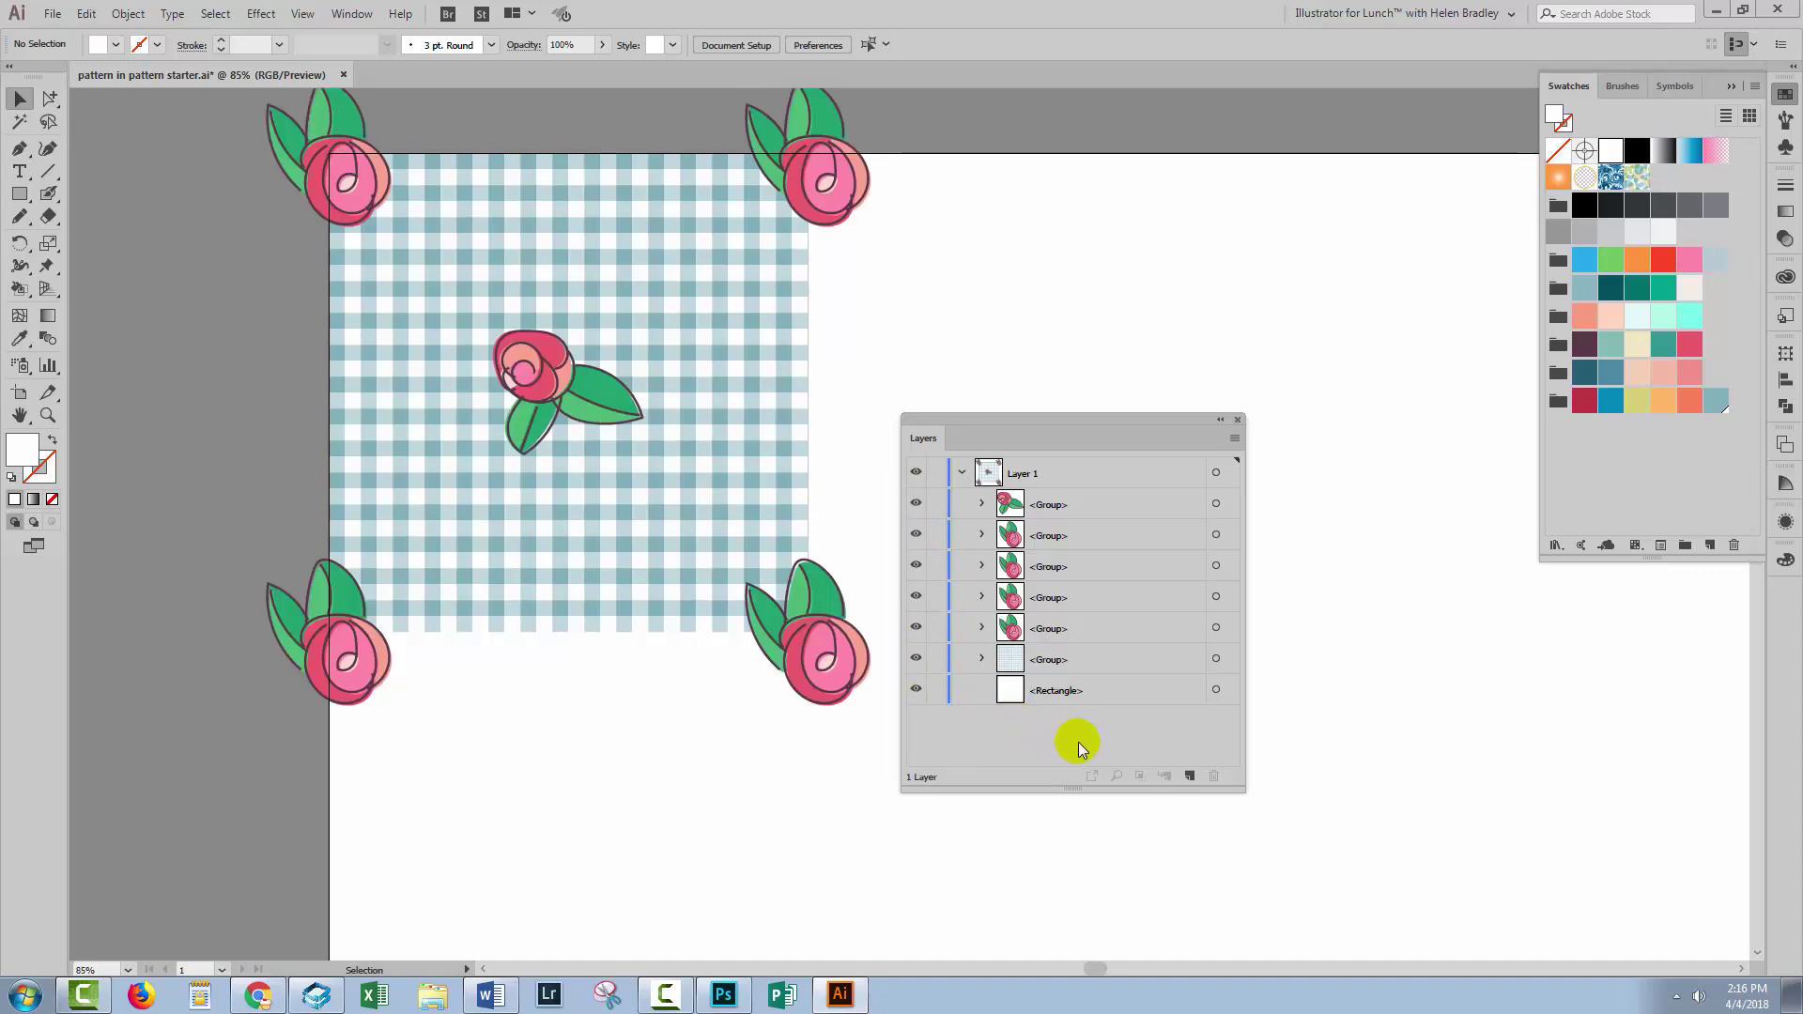
# - Set the background rectangle's stroke to None, then deselect
pyautogui.click(1217, 689)
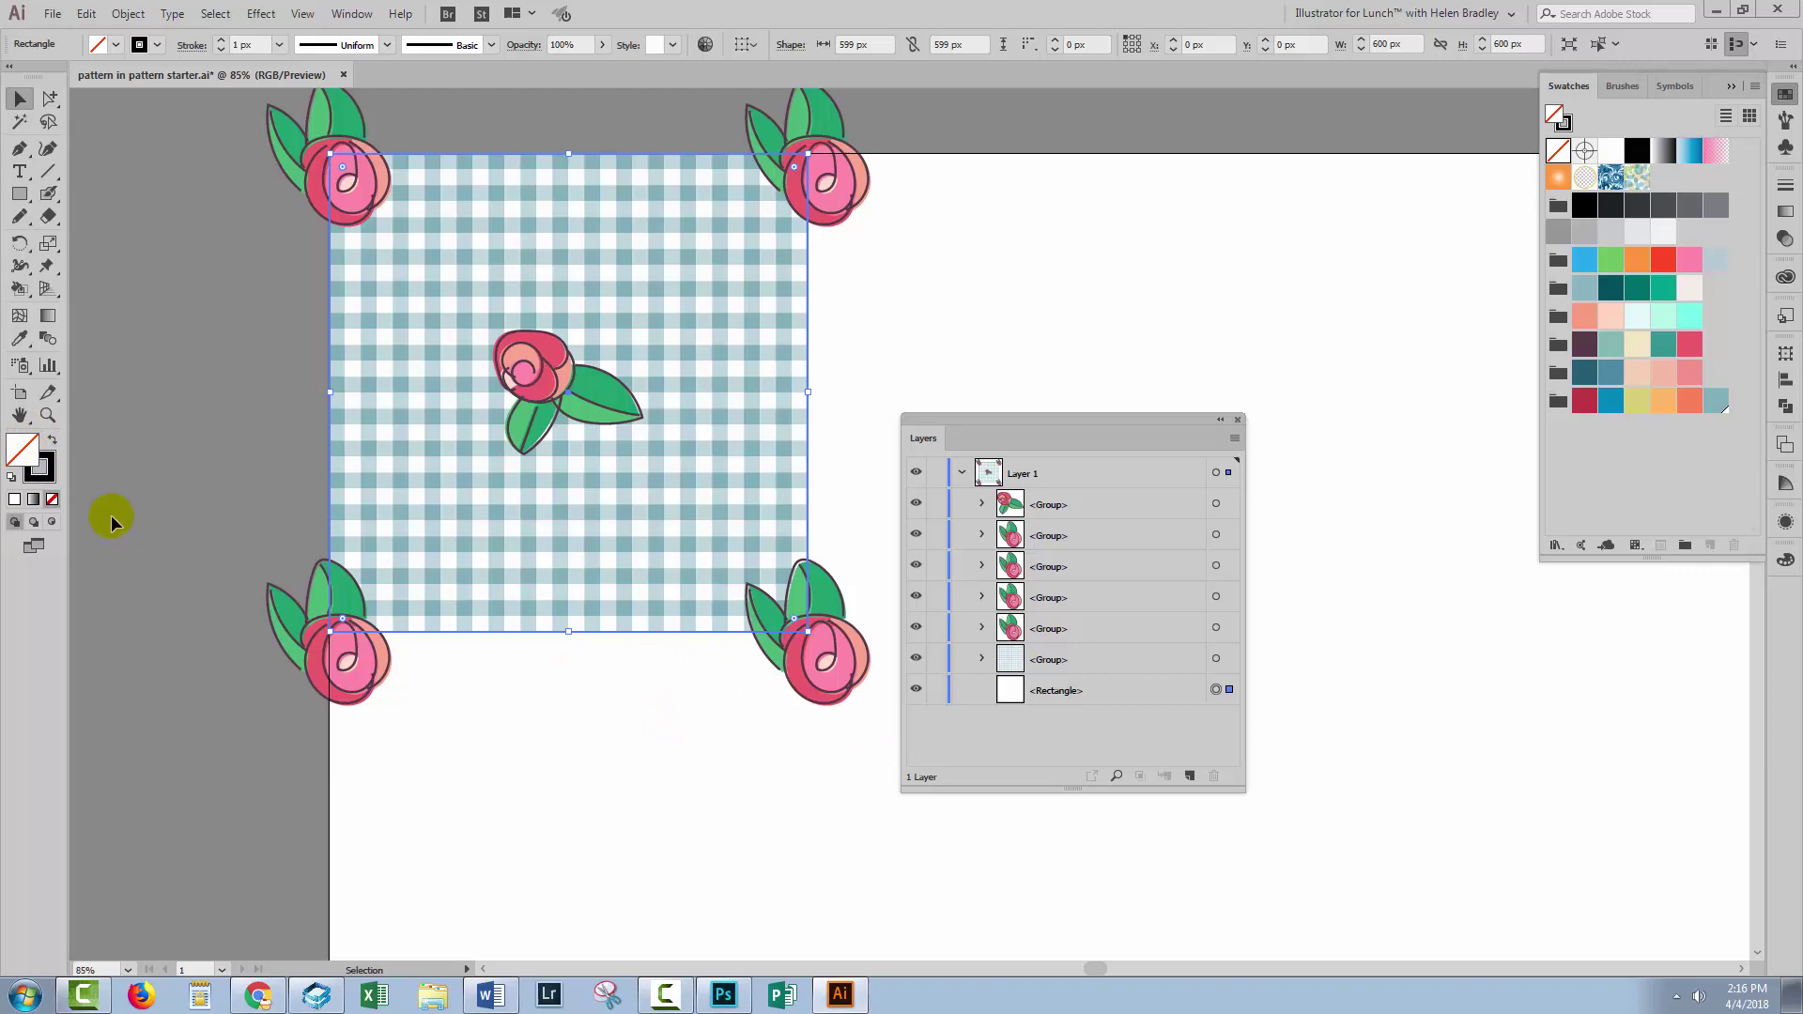
pyautogui.click(51, 498)
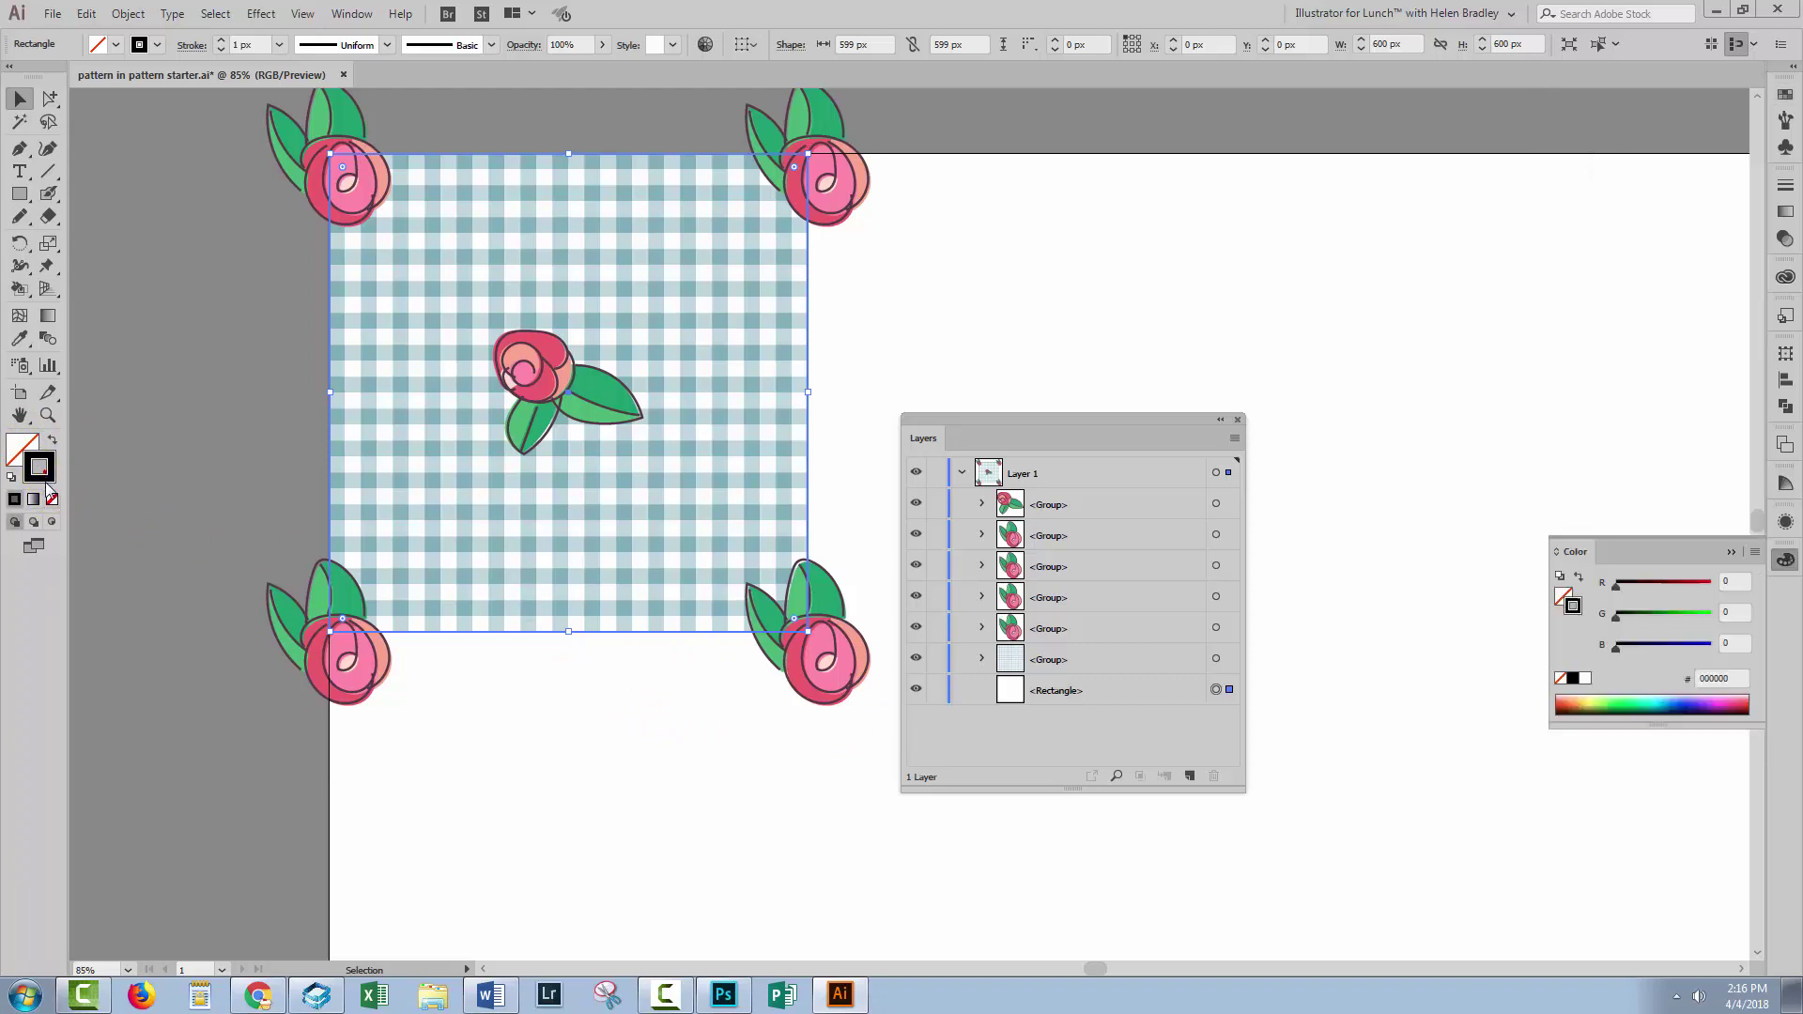
pyautogui.click(22, 451)
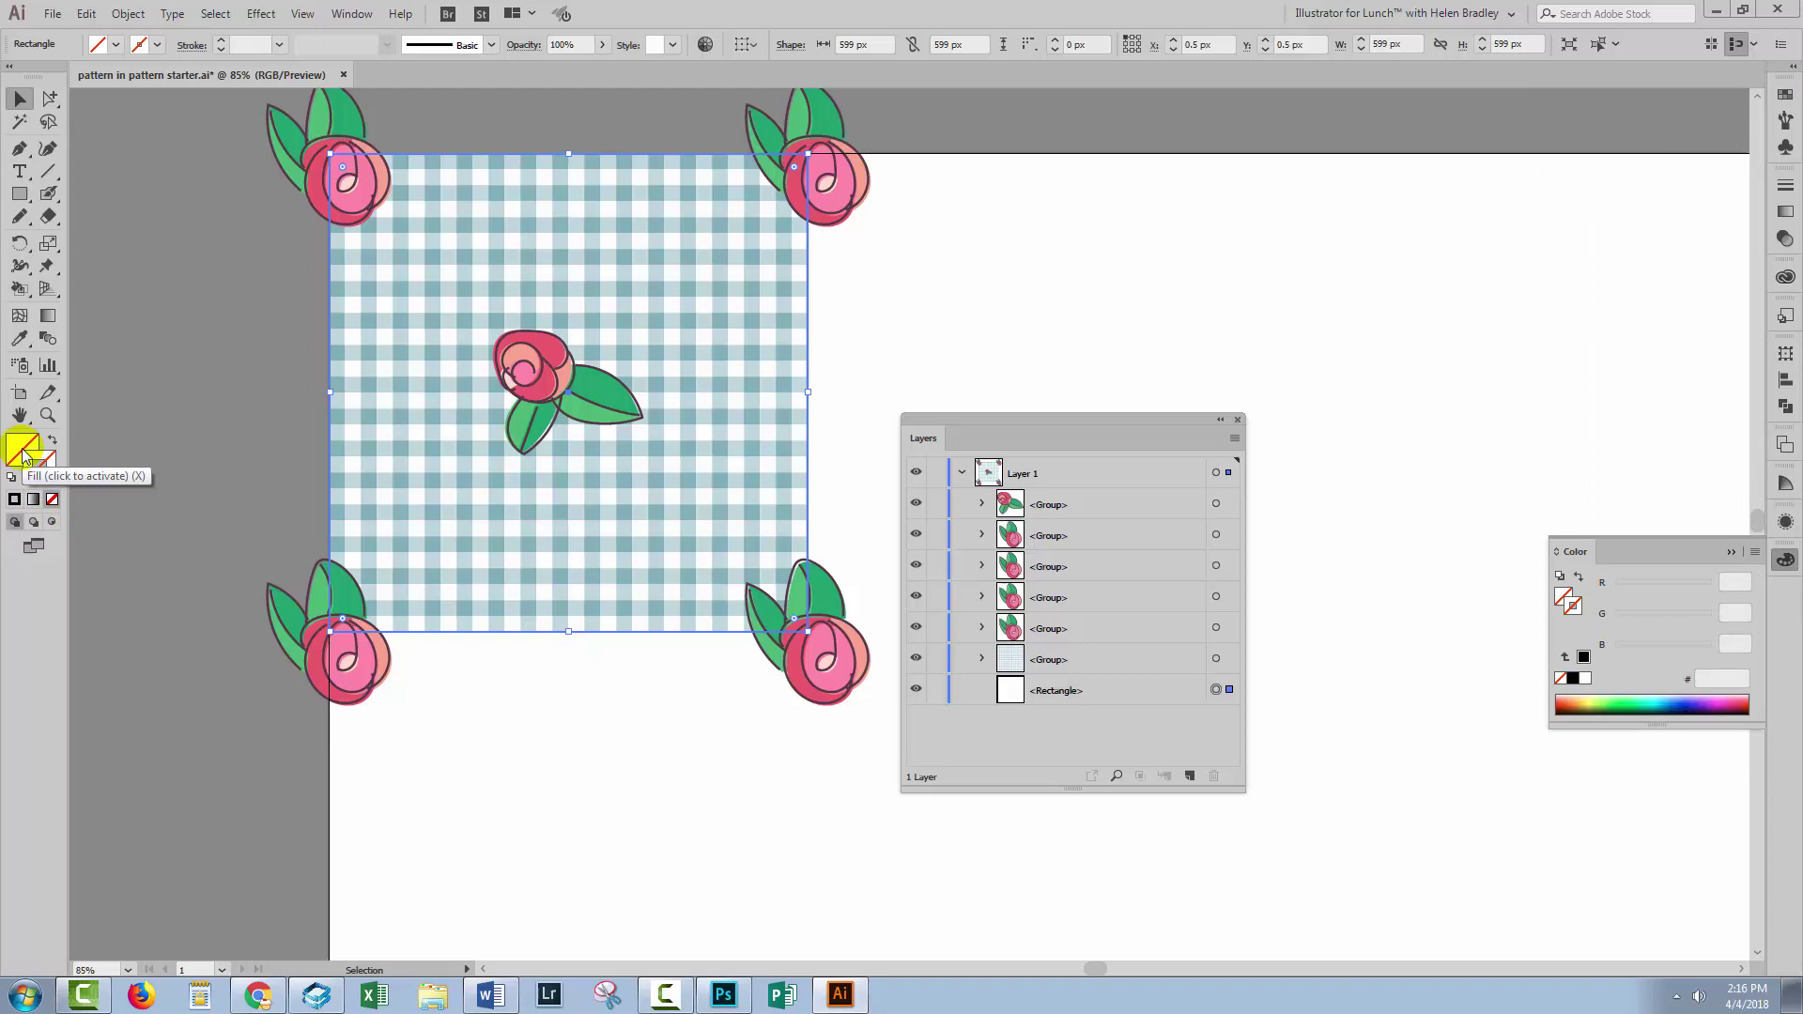
pyautogui.click(736, 683)
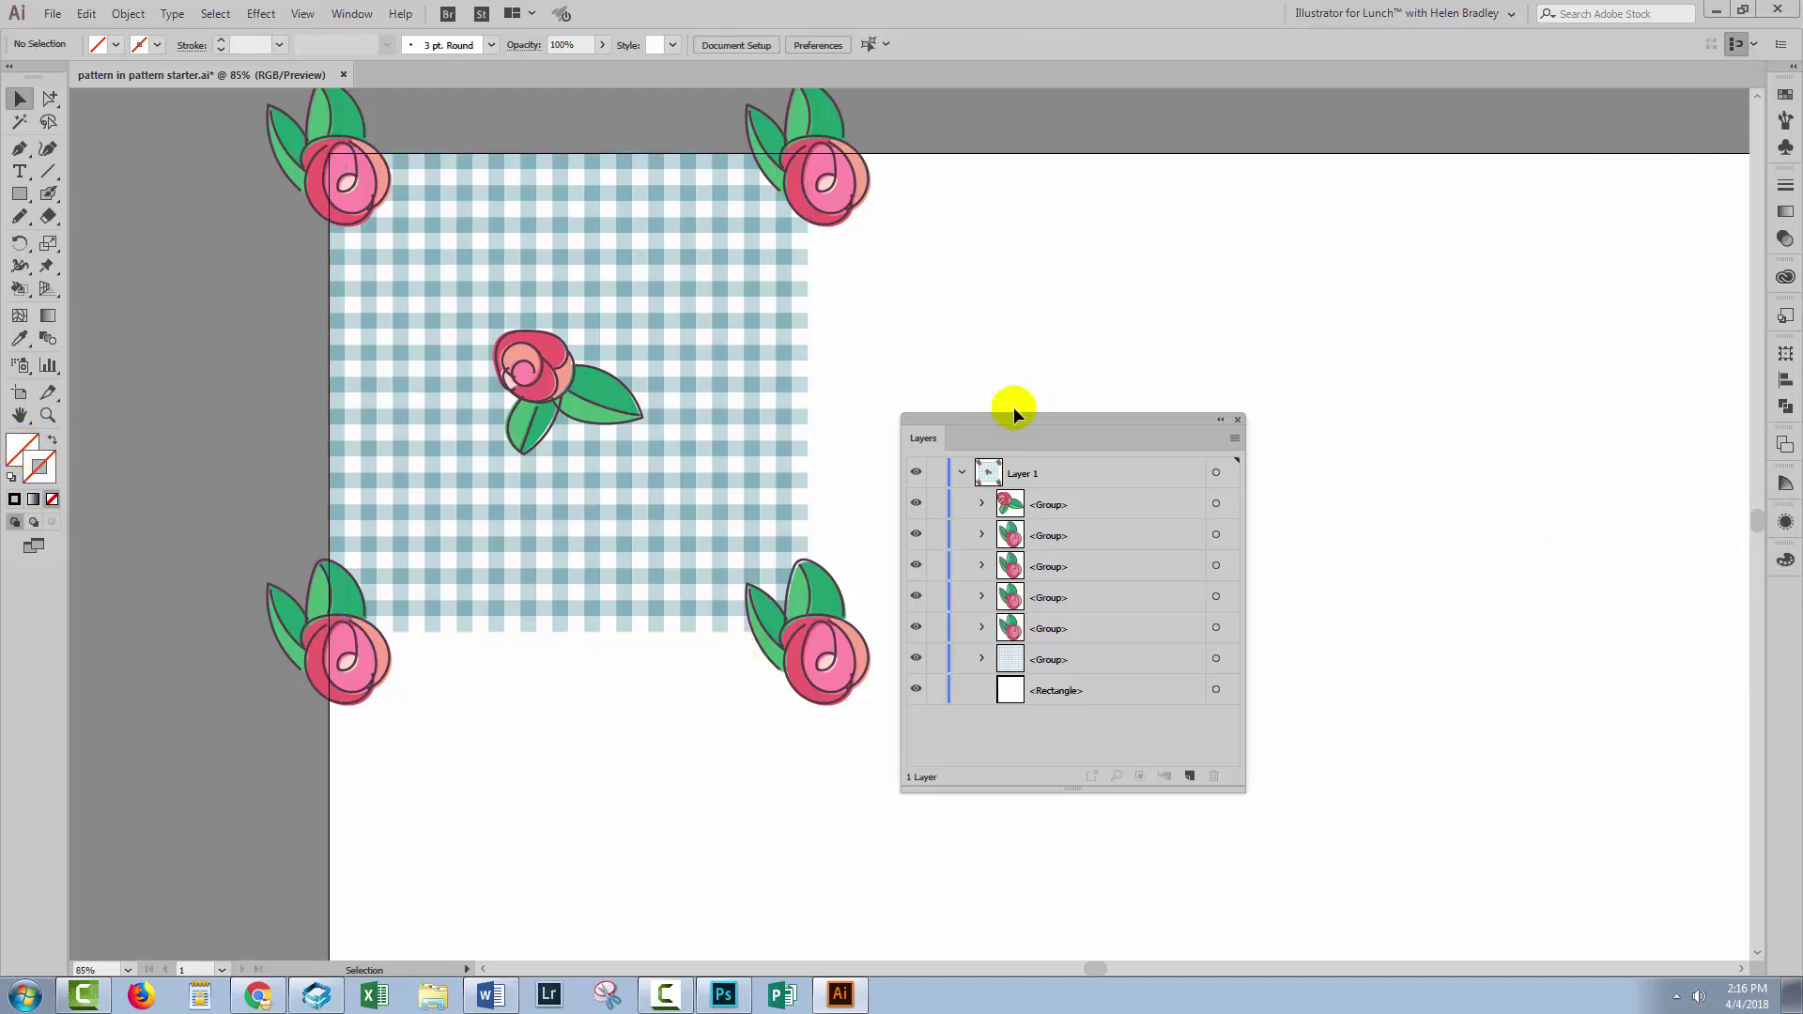
# - Drag the whole rose-and-gingham tile into Swatches as a new pattern, then close Layers
pyautogui.moveTo(985, 415); pyautogui.dragTo(1254, 378)
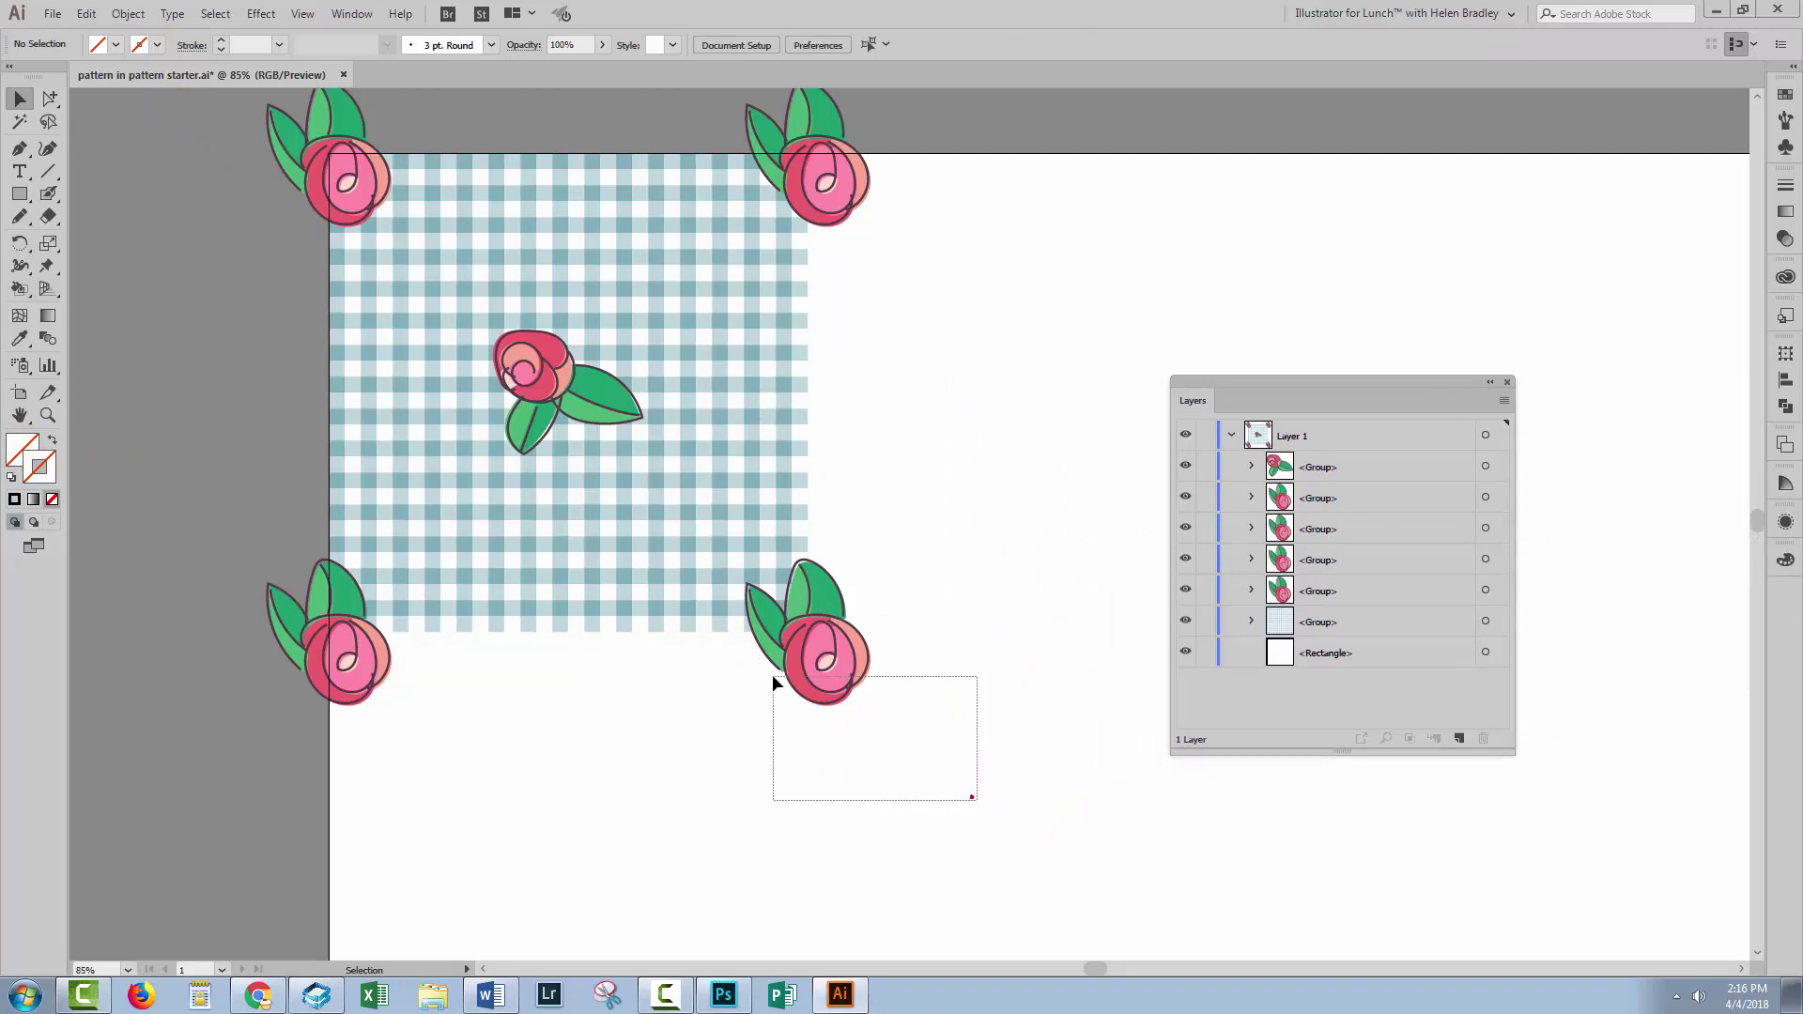
pyautogui.moveTo(772, 674); pyautogui.dragTo(253, 109)
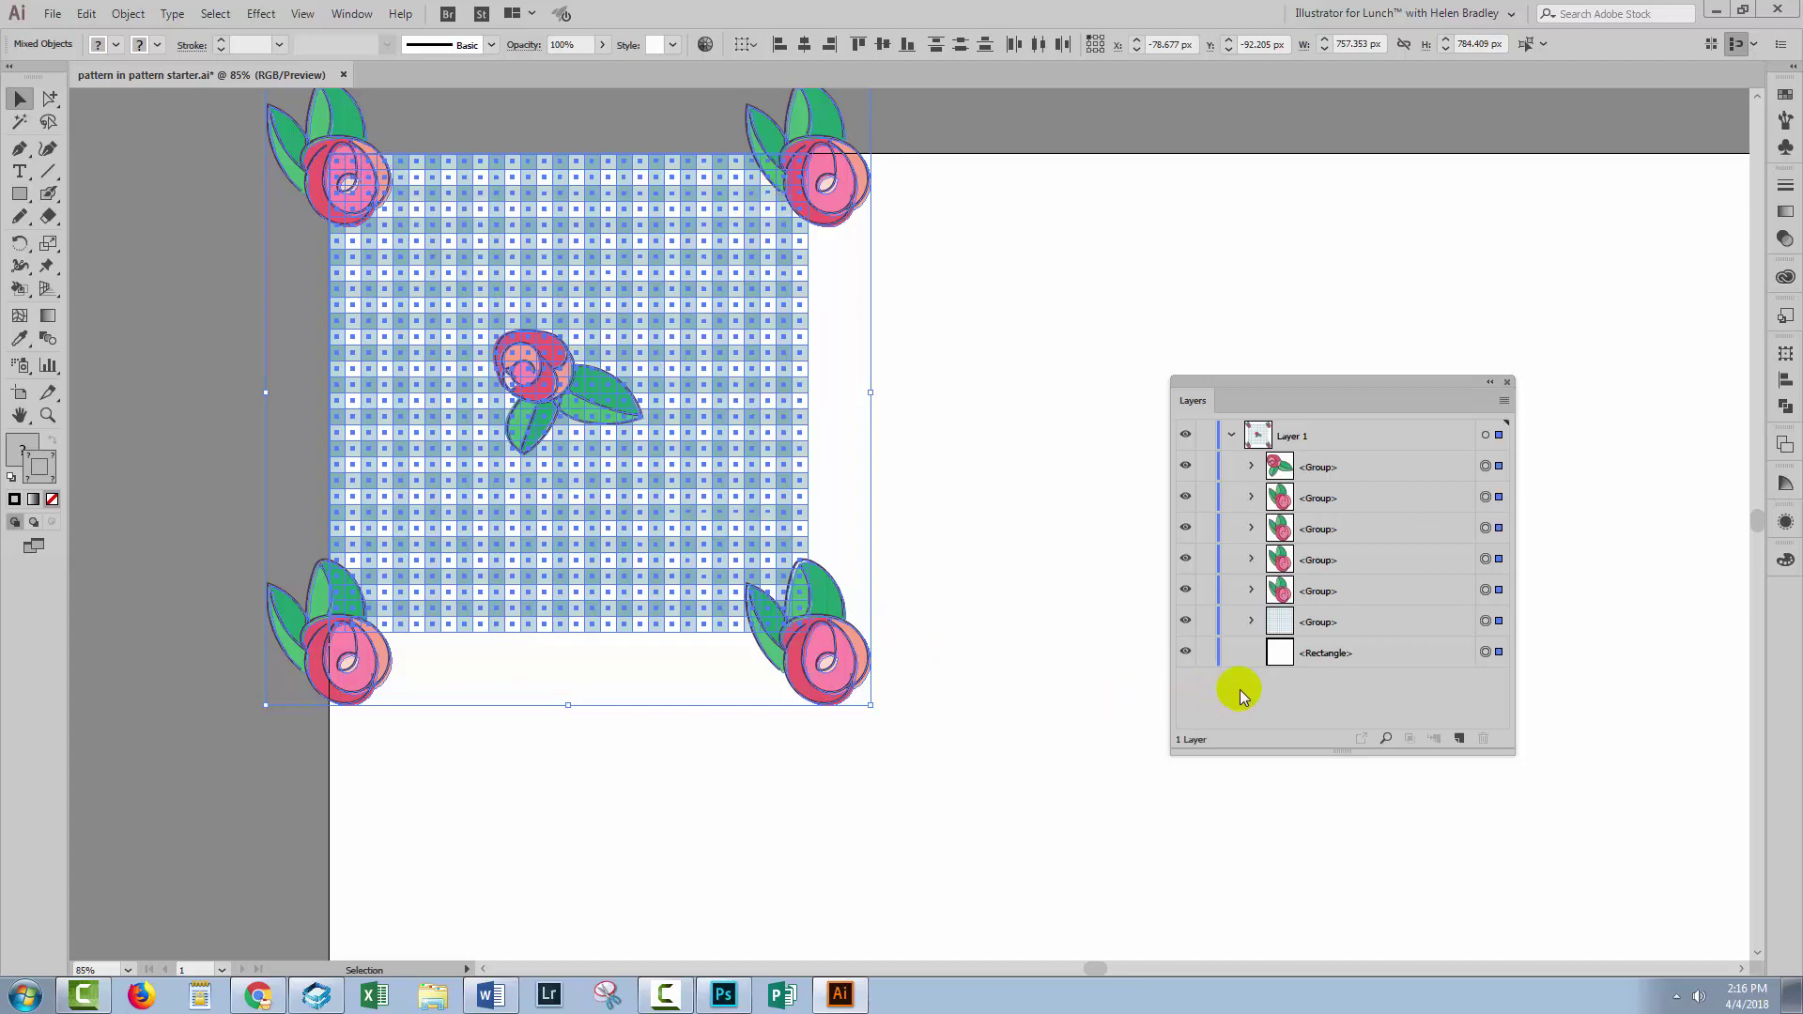
pyautogui.click(1785, 94)
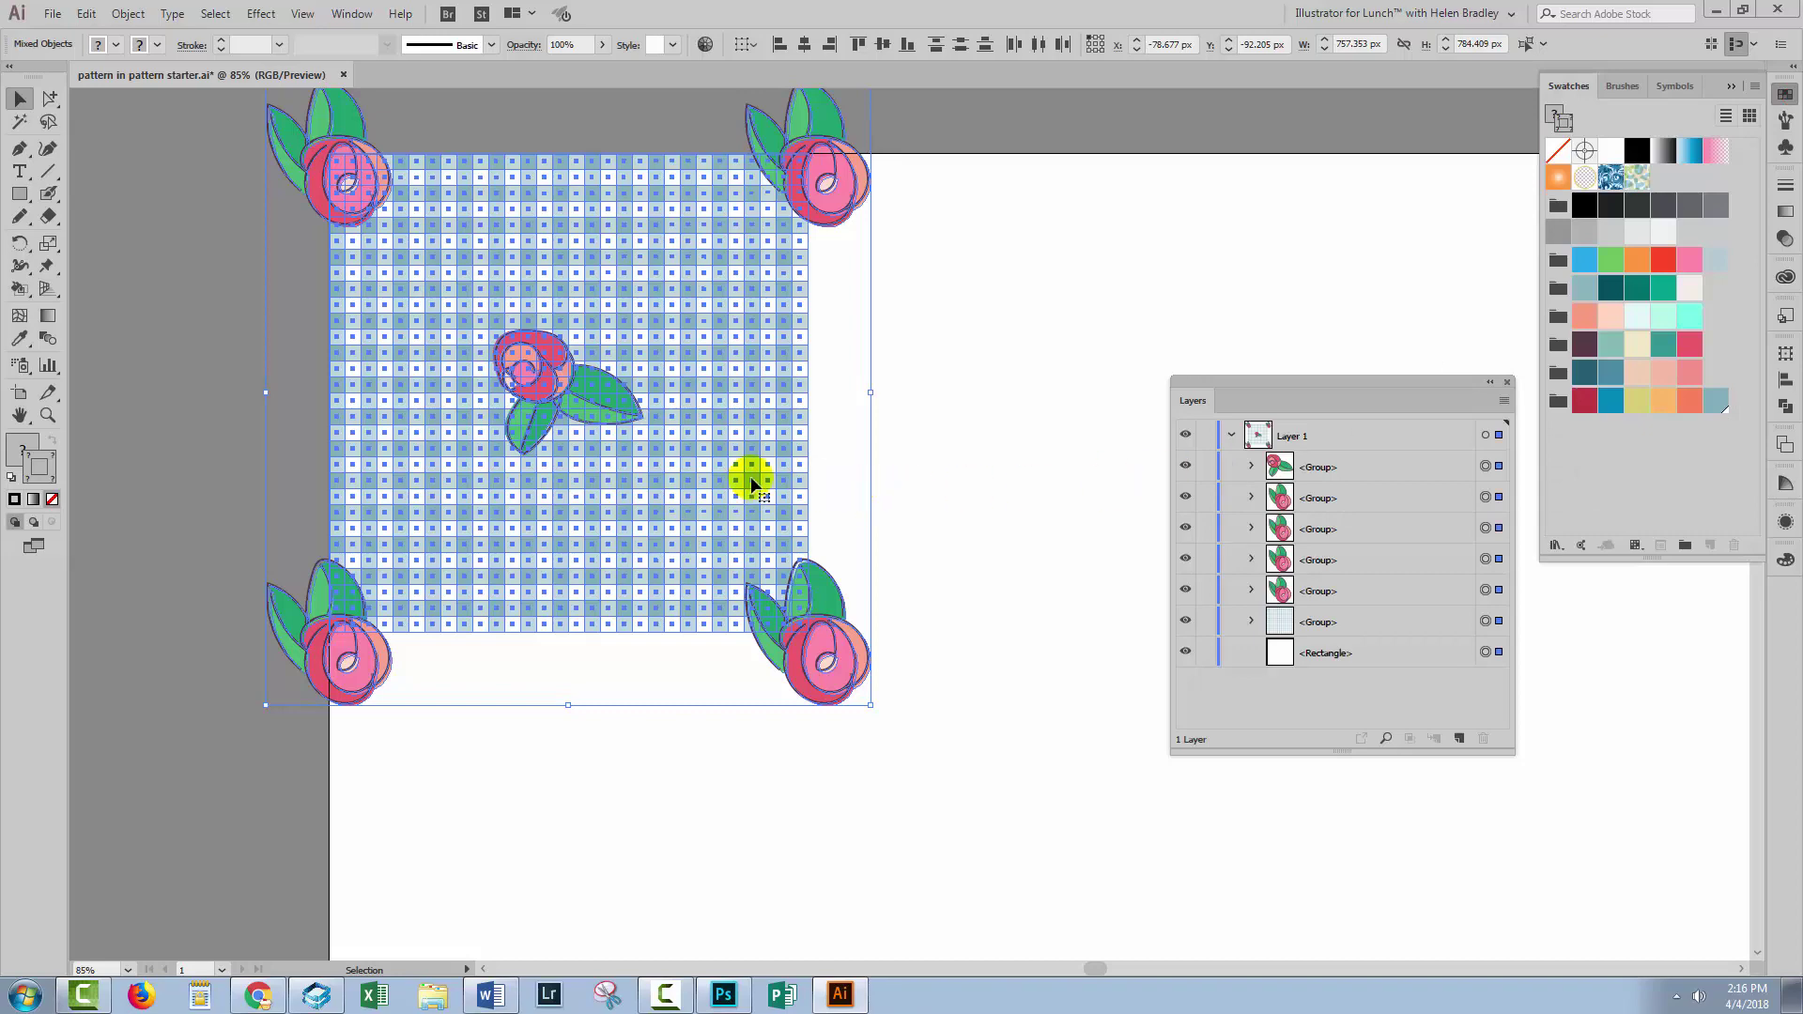
pyautogui.moveTo(534, 385); pyautogui.dragTo(1584, 266)
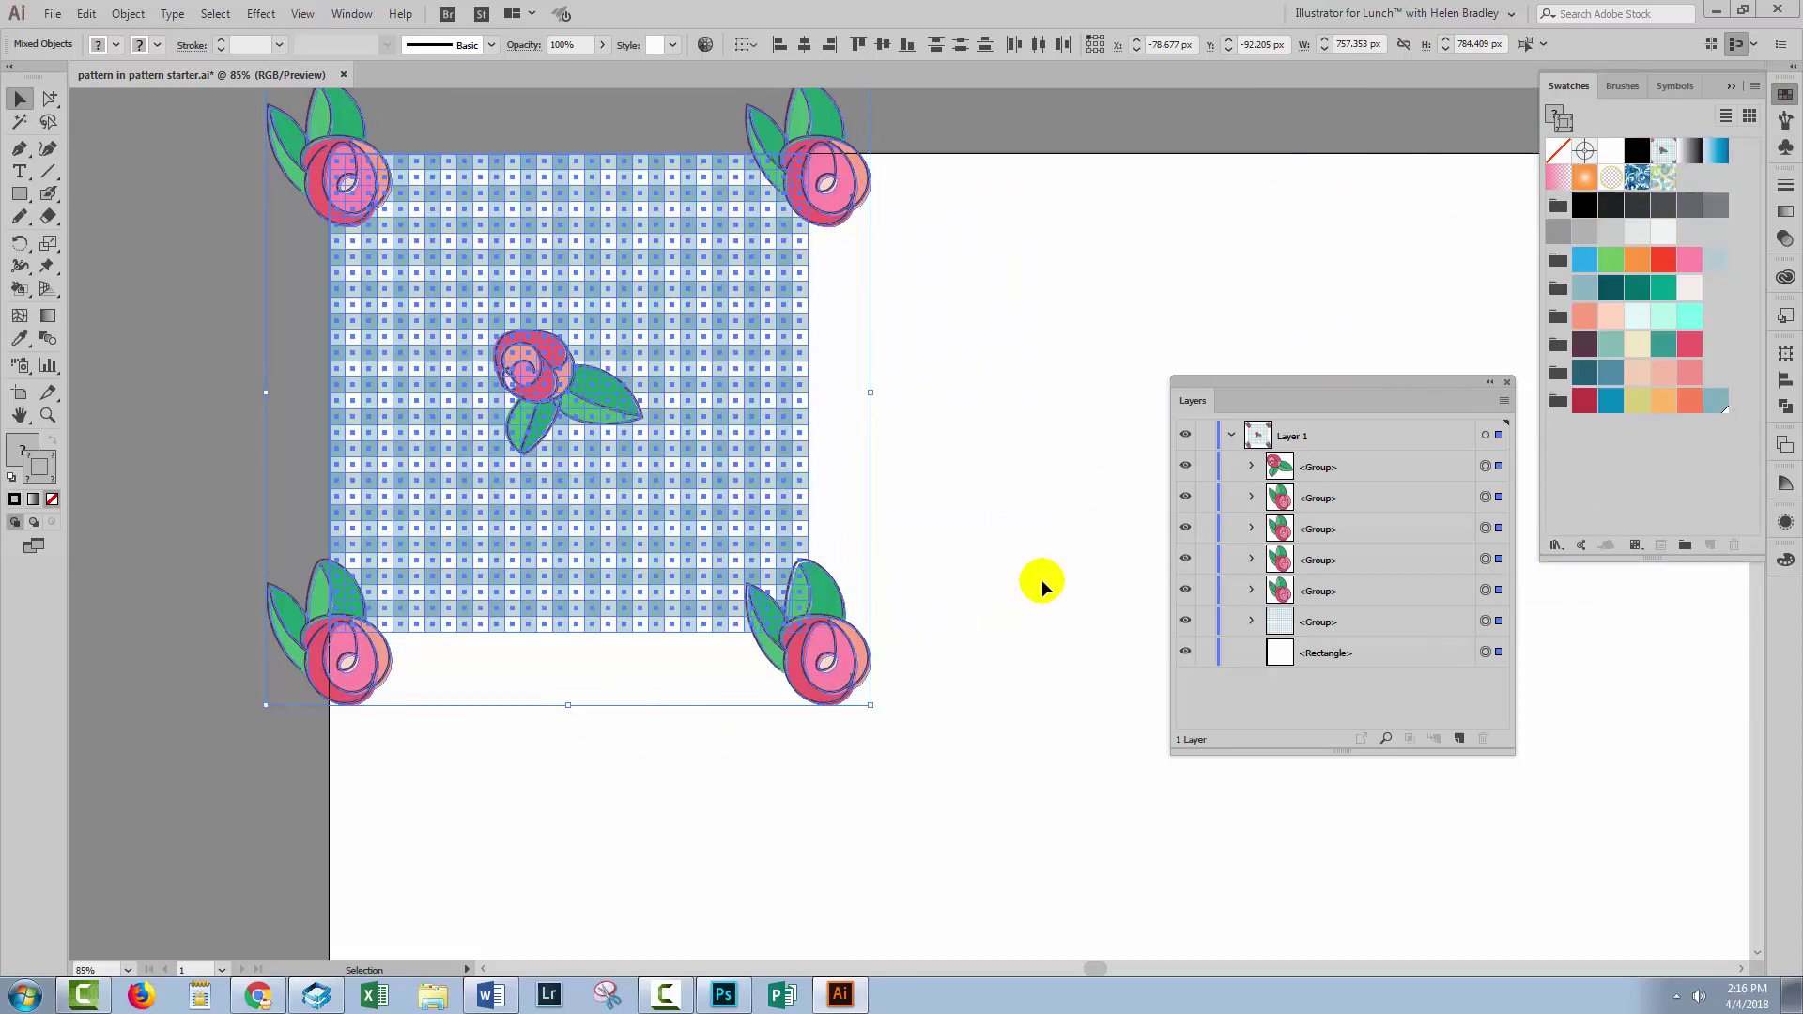
pyautogui.moveTo(1040, 579); pyautogui.dragTo(757, 564)
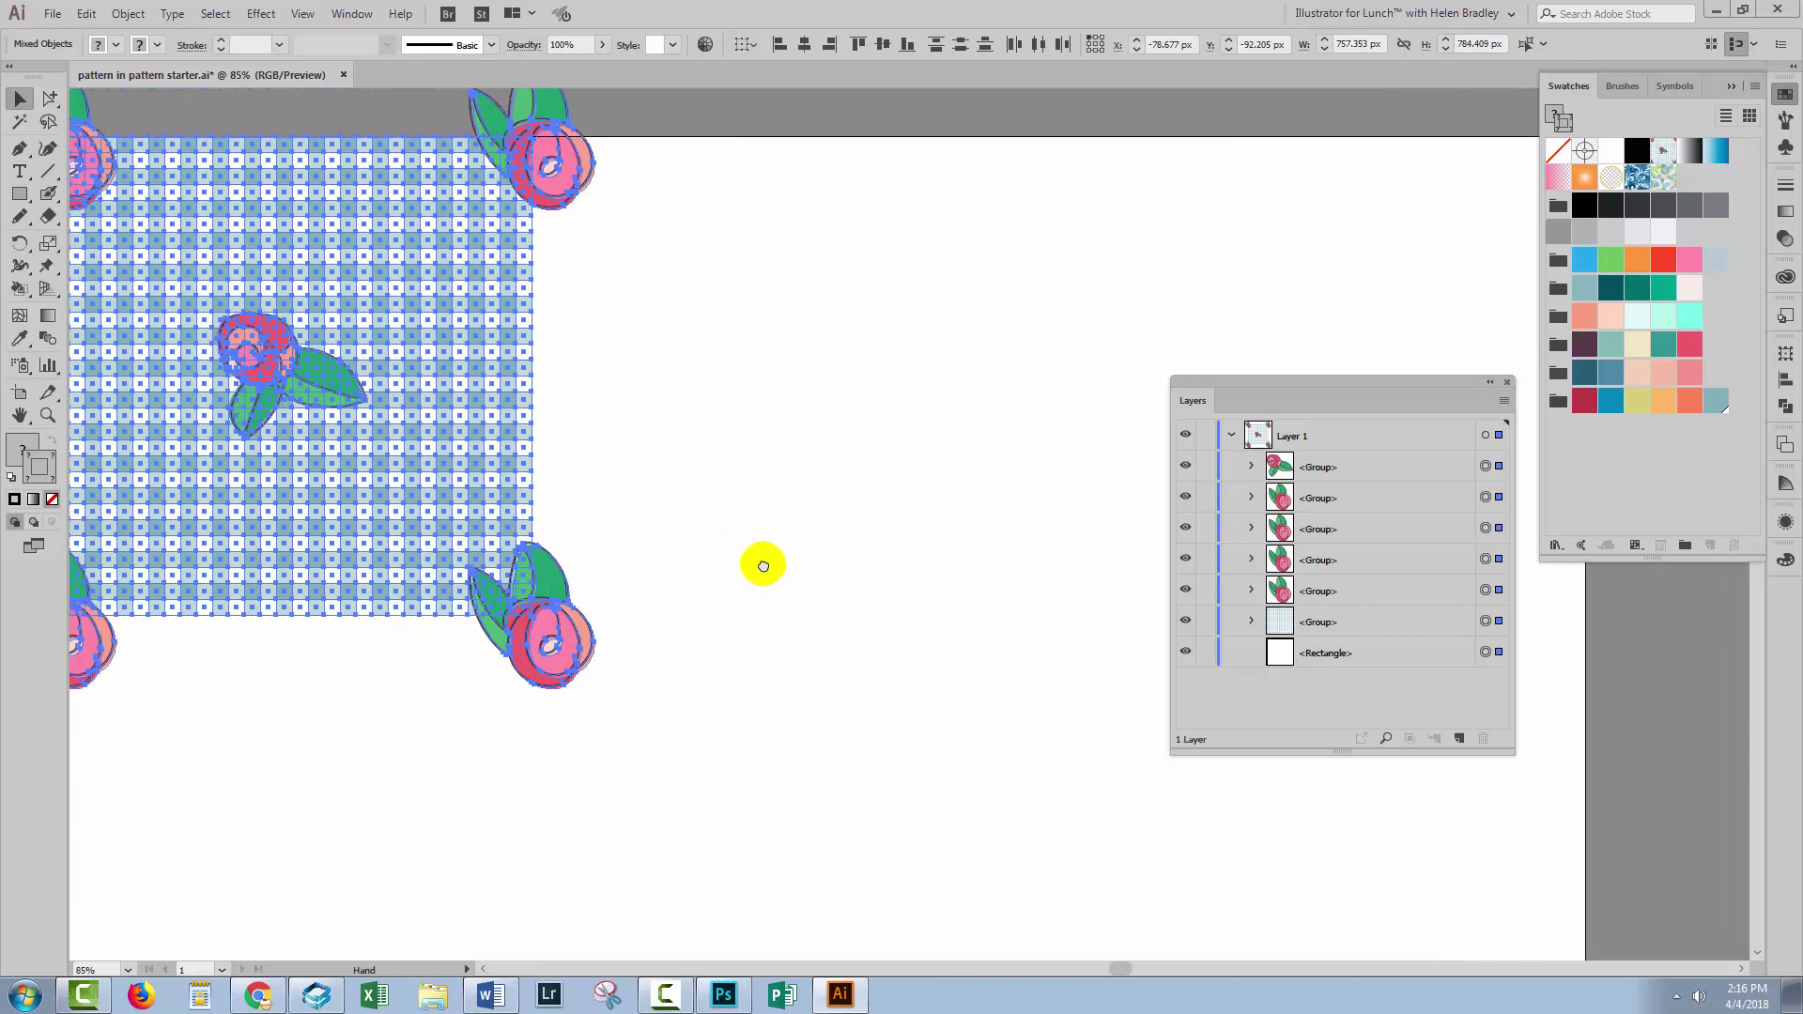
pyautogui.click(1508, 382)
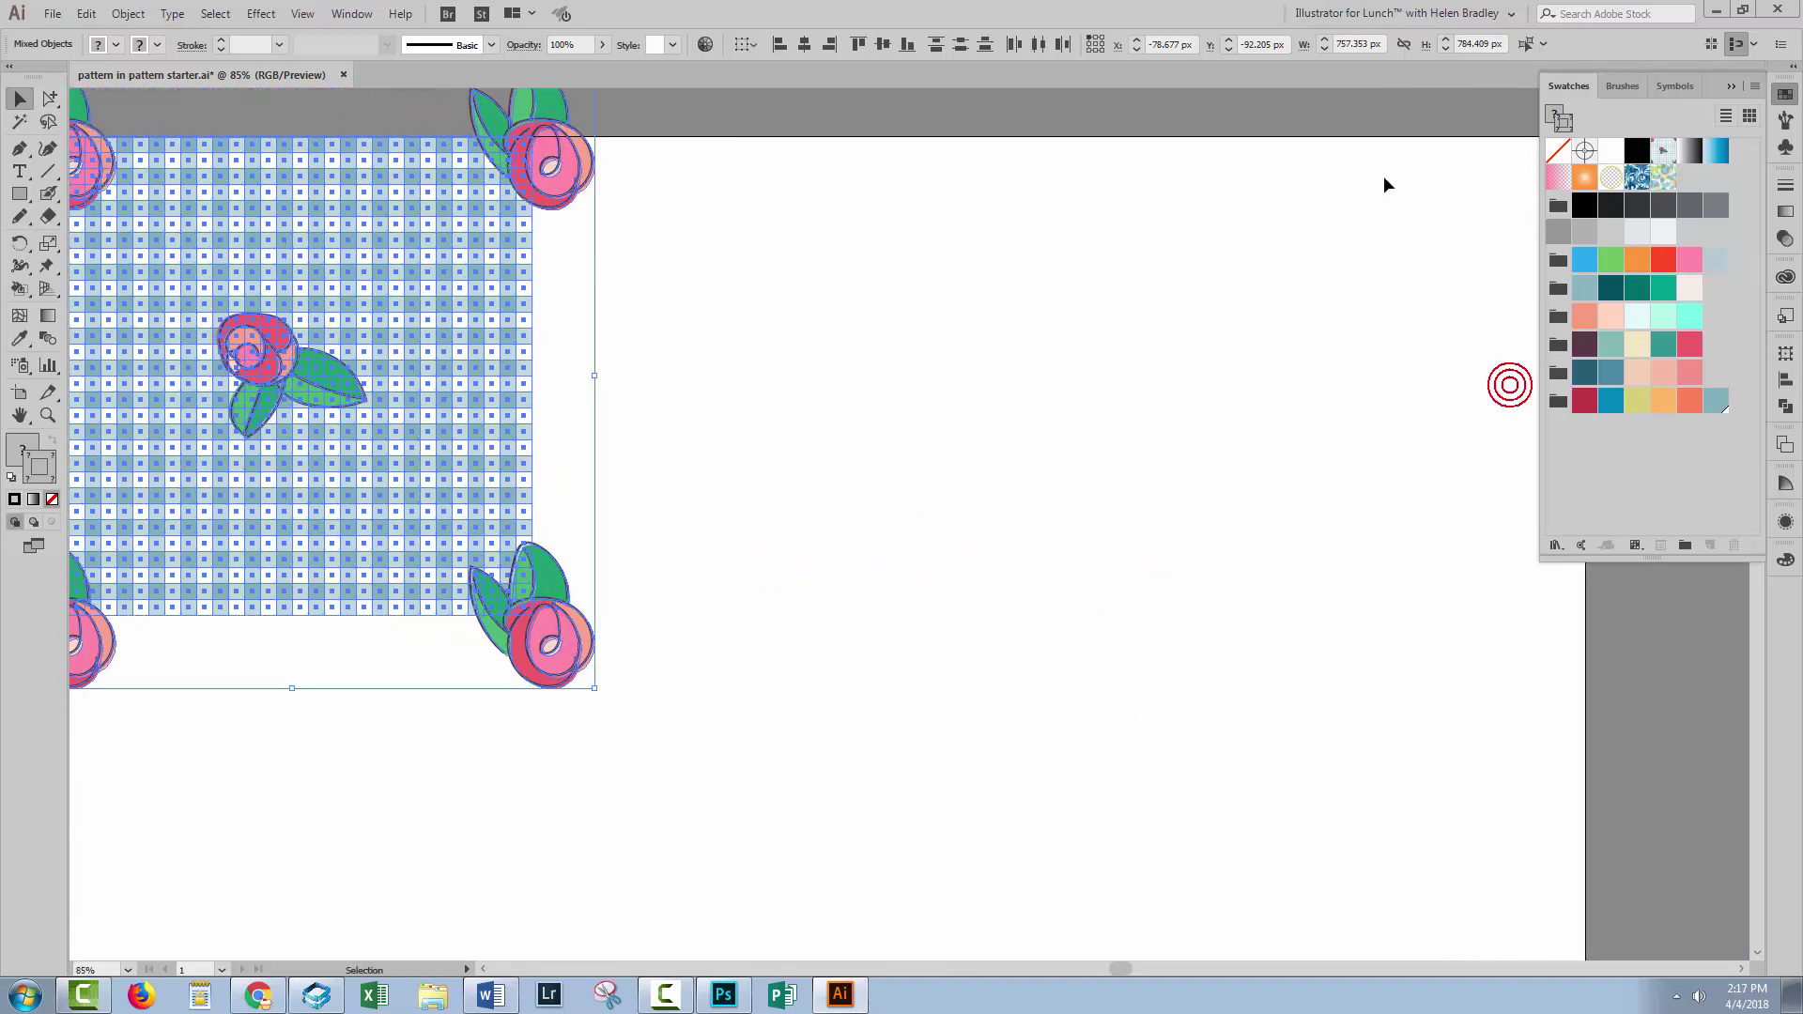
# - Draw a large rectangle beside the tile and fill it with the rose gingham pattern
pyautogui.click(19, 191)
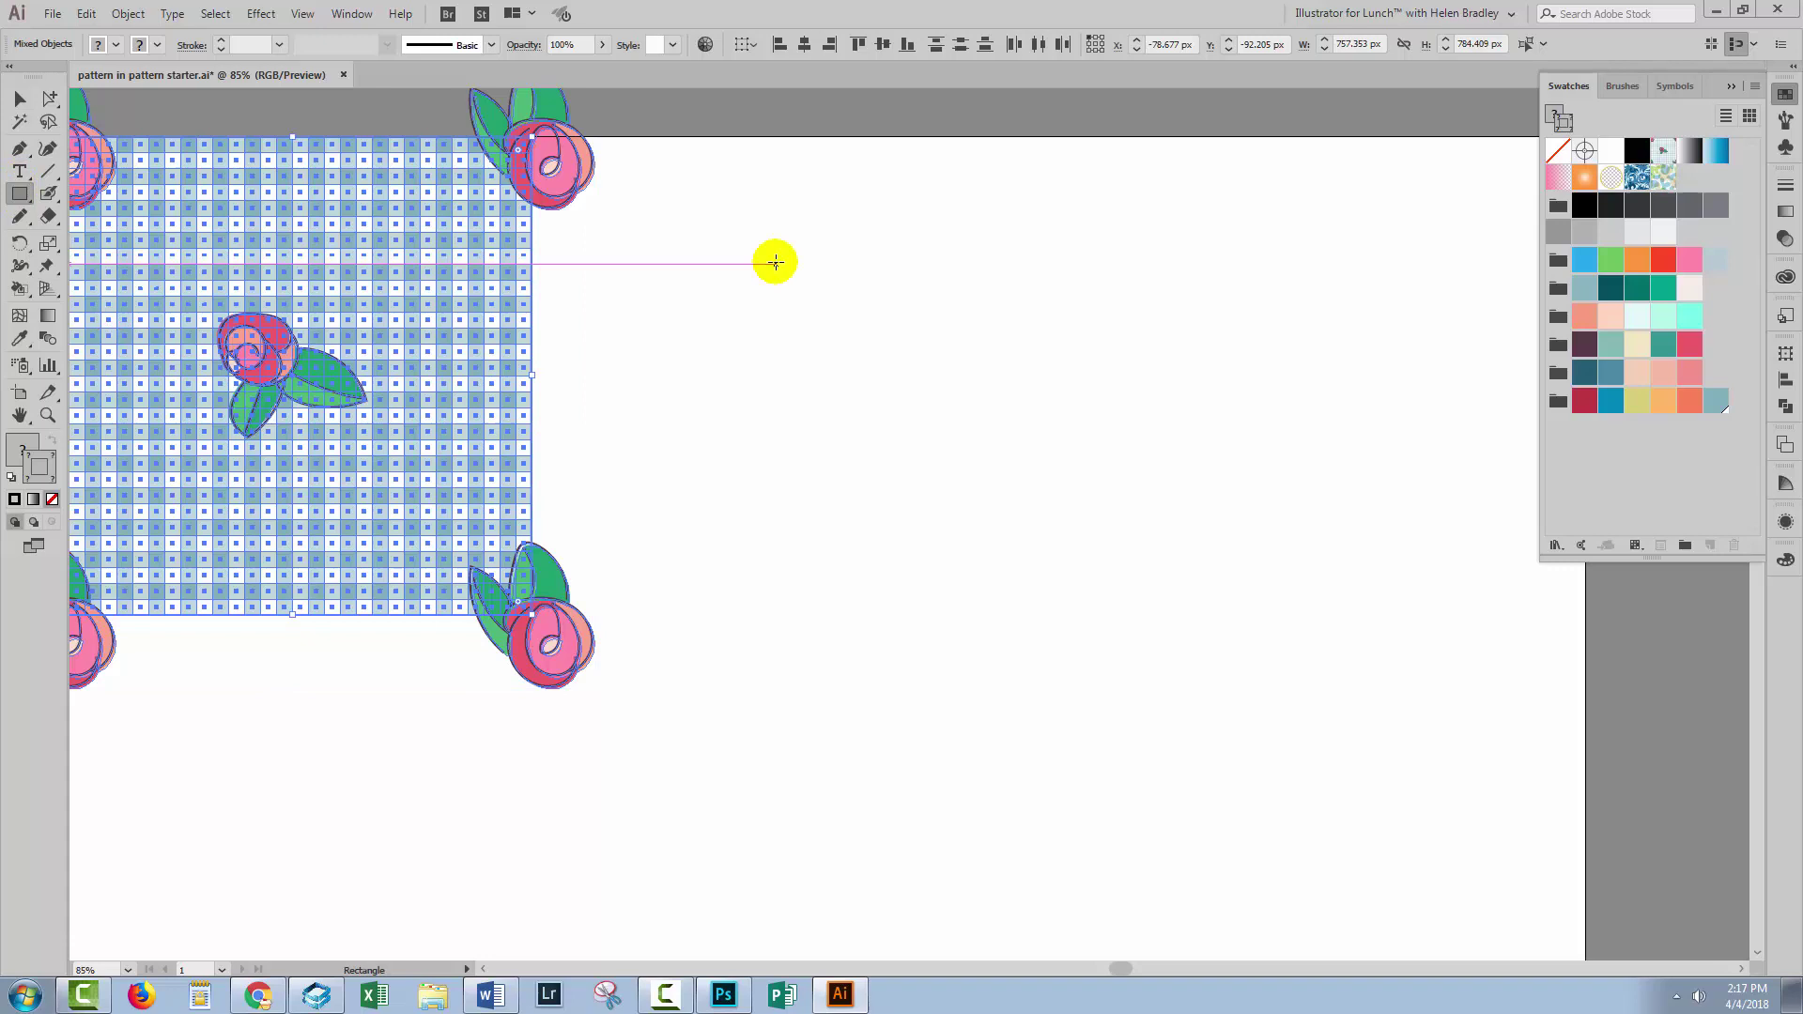
pyautogui.moveTo(750, 161); pyautogui.dragTo(1556, 895)
pyautogui.click(20, 449)
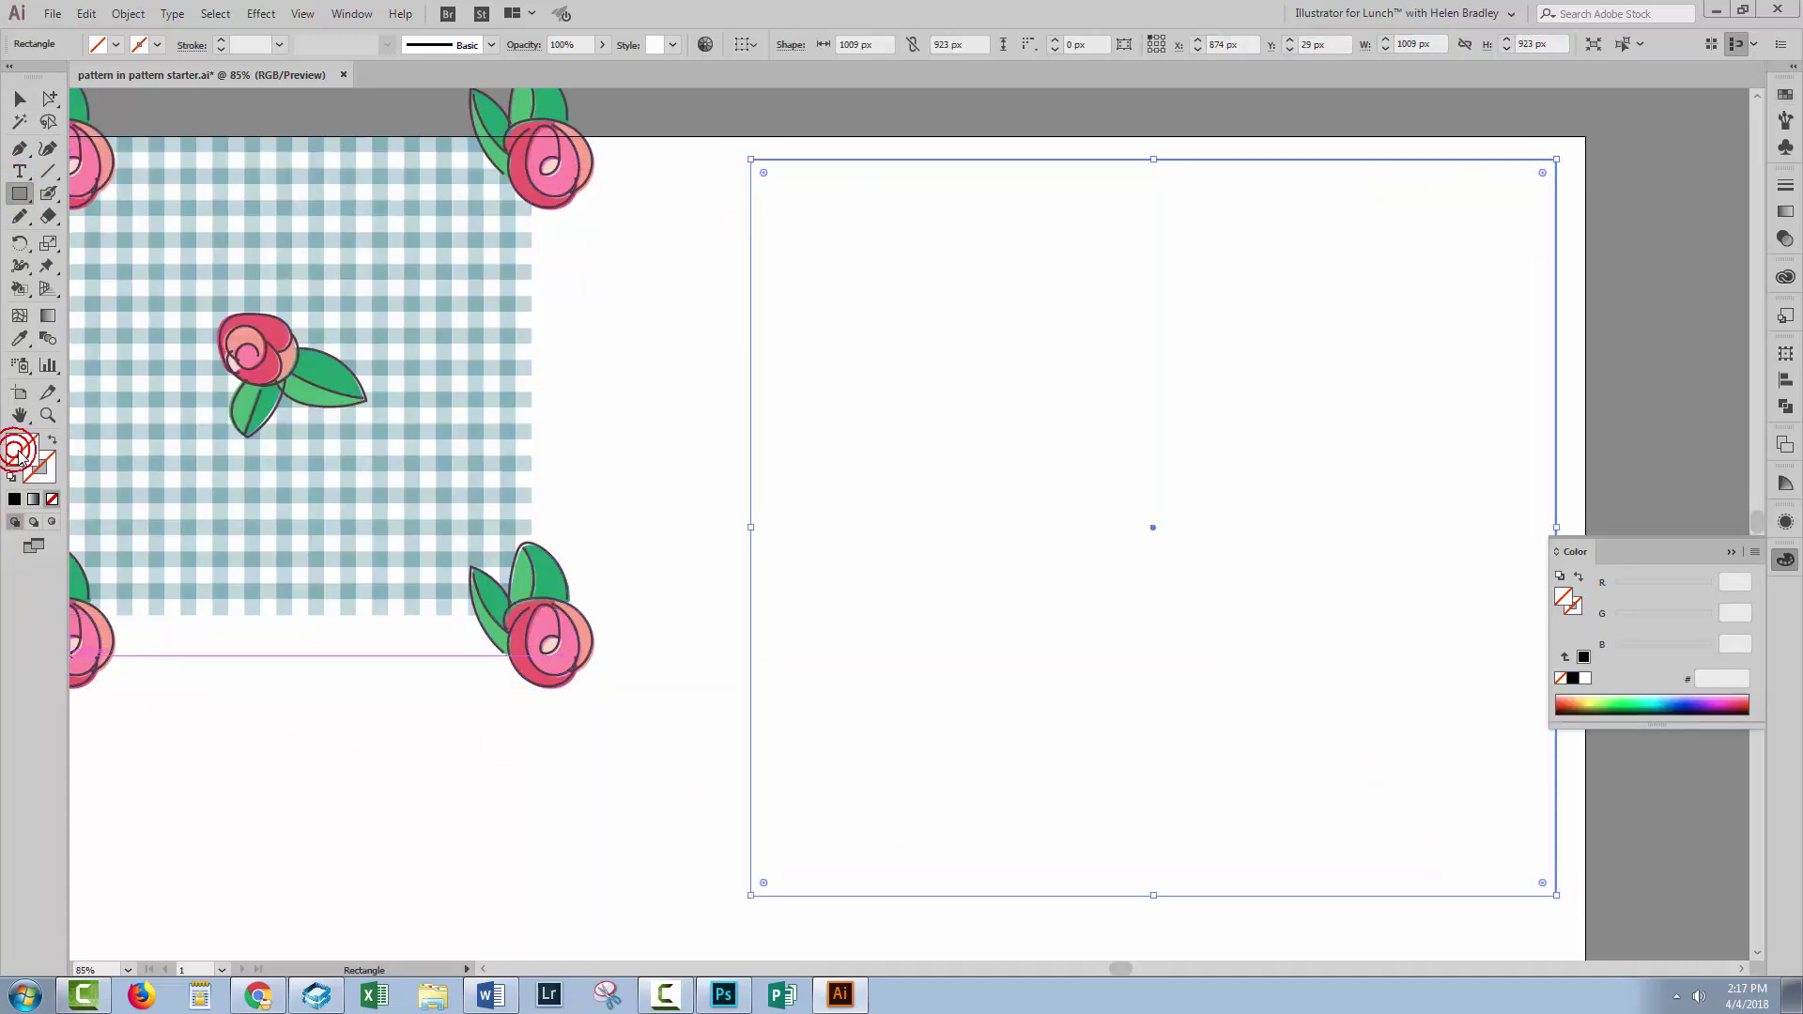
pyautogui.click(1666, 153)
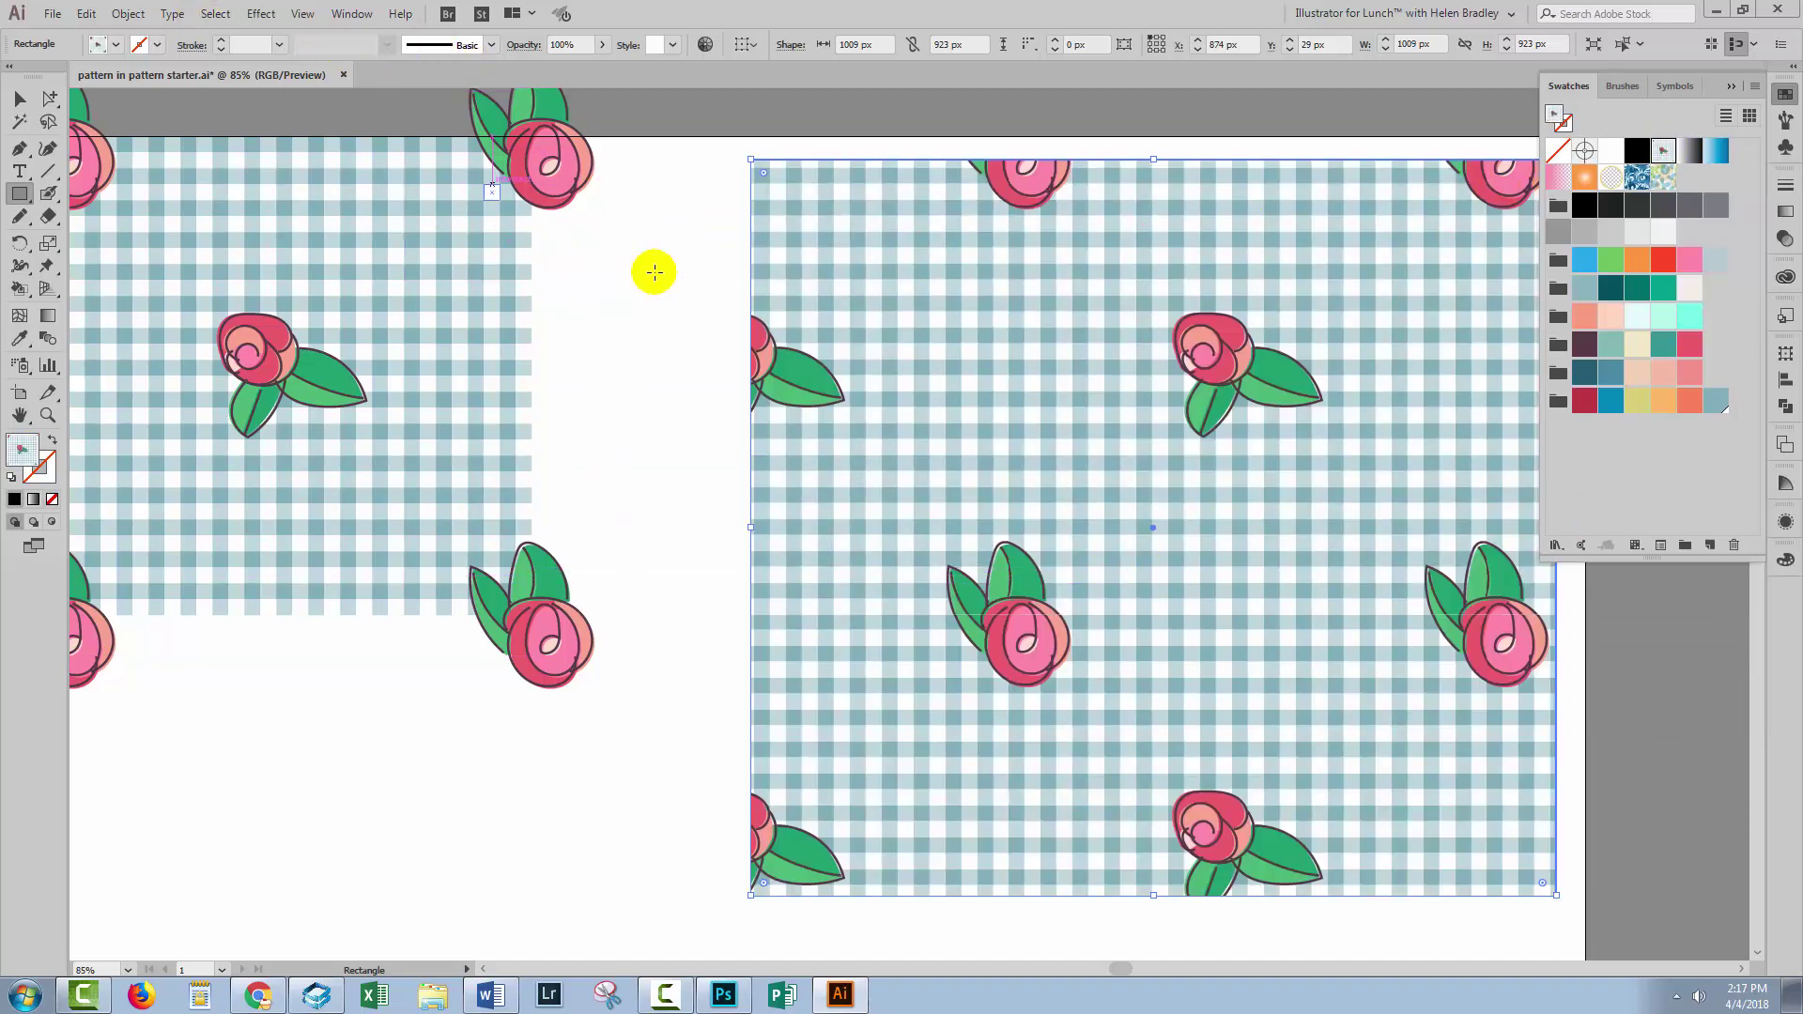
# - Scale only the rectangle's pattern to 35%, leaving the rectangle's size unchanged
pyautogui.click(127, 14)
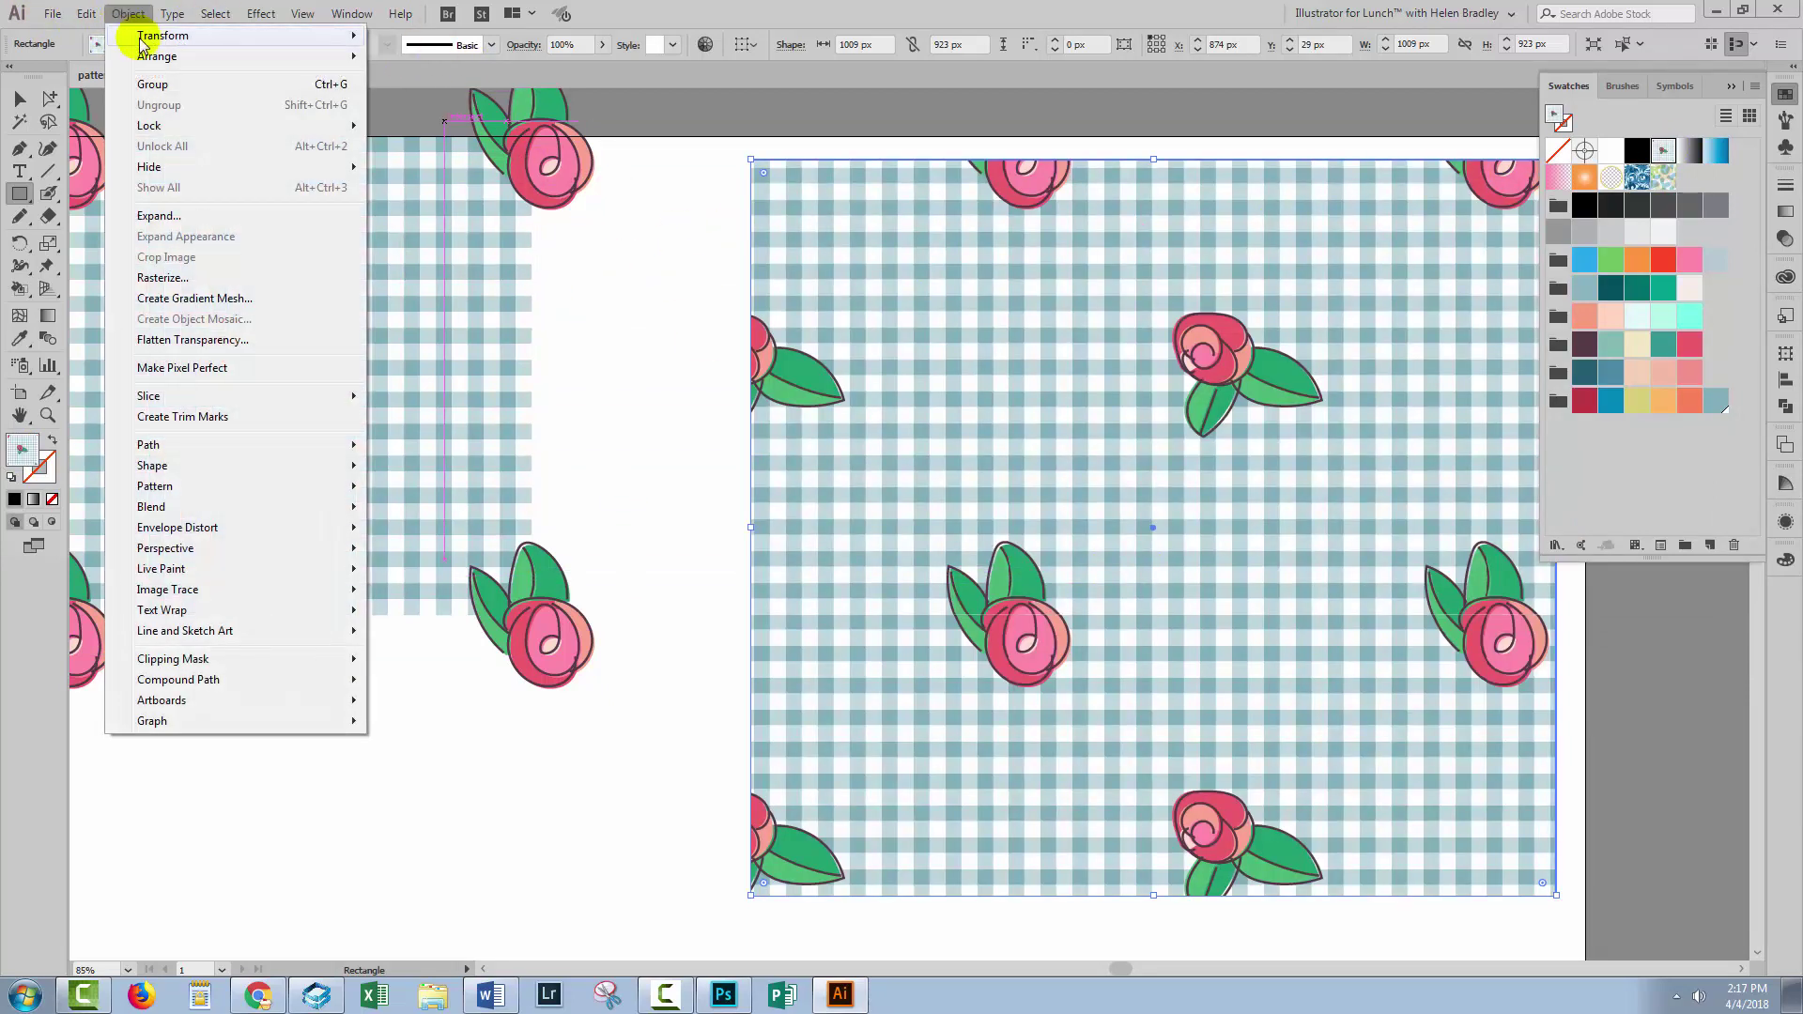
pyautogui.moveTo(188, 35)
pyautogui.click(408, 127)
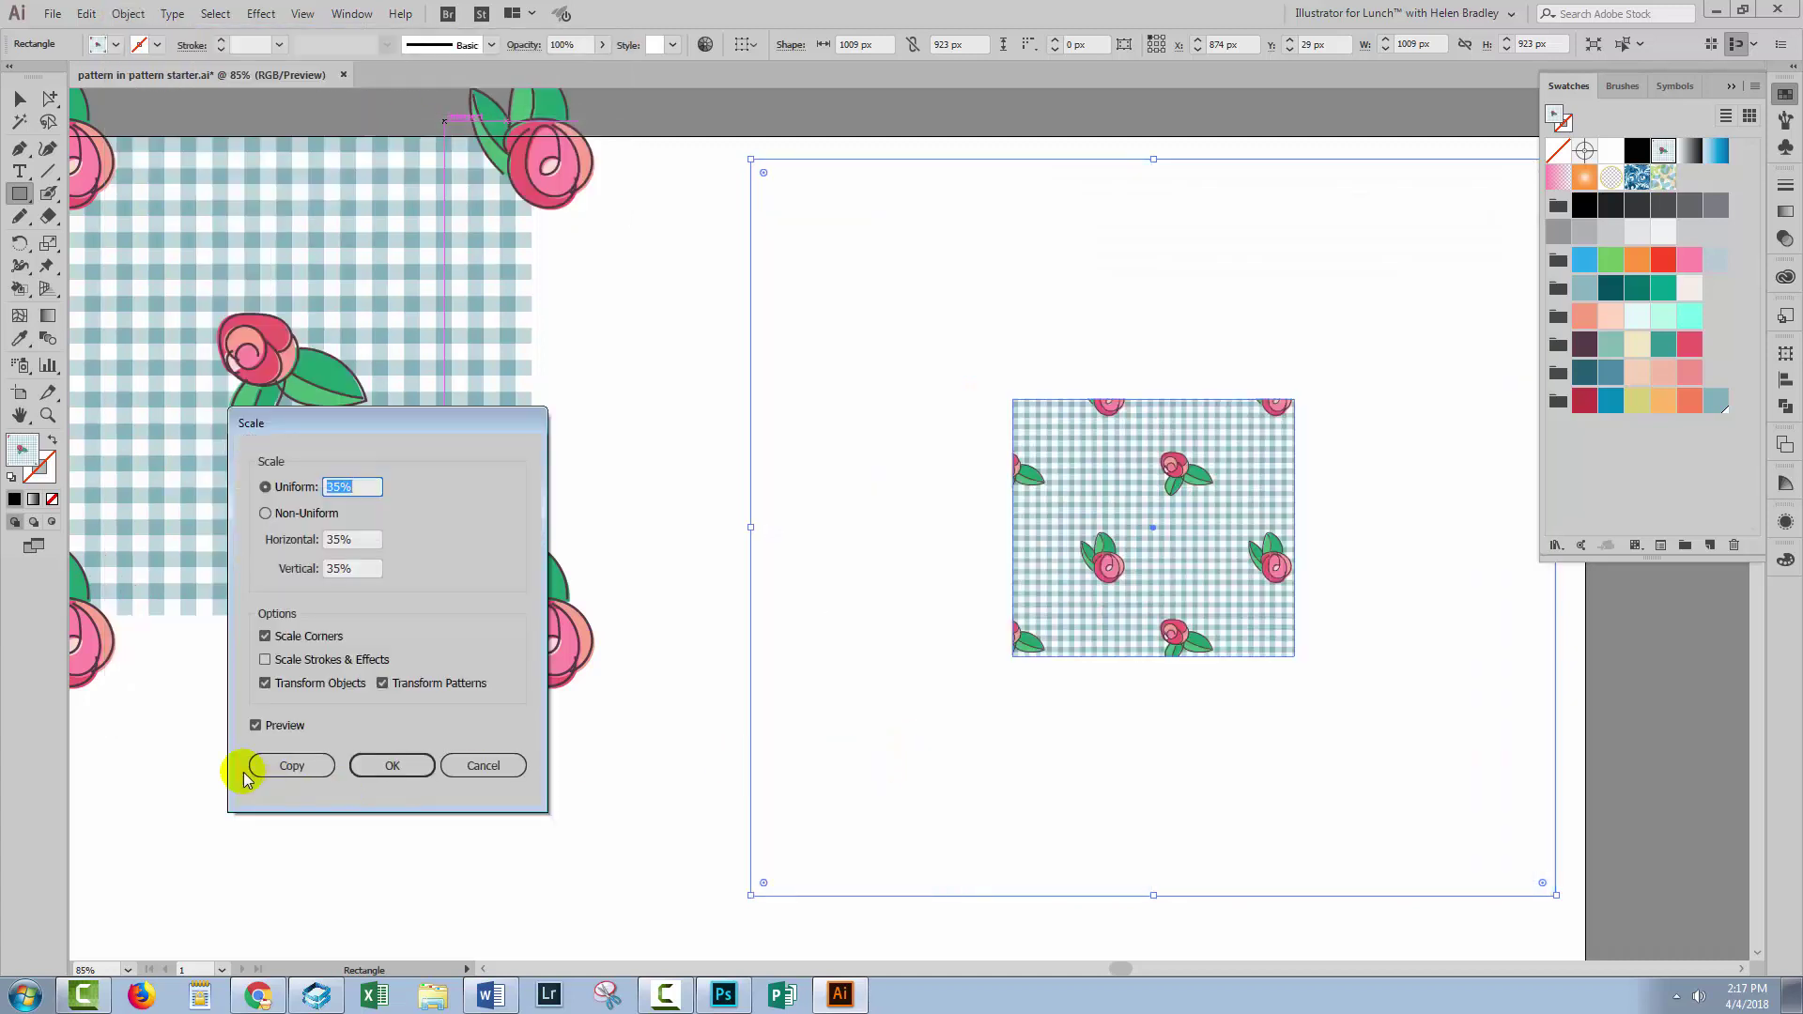
pyautogui.click(266, 685)
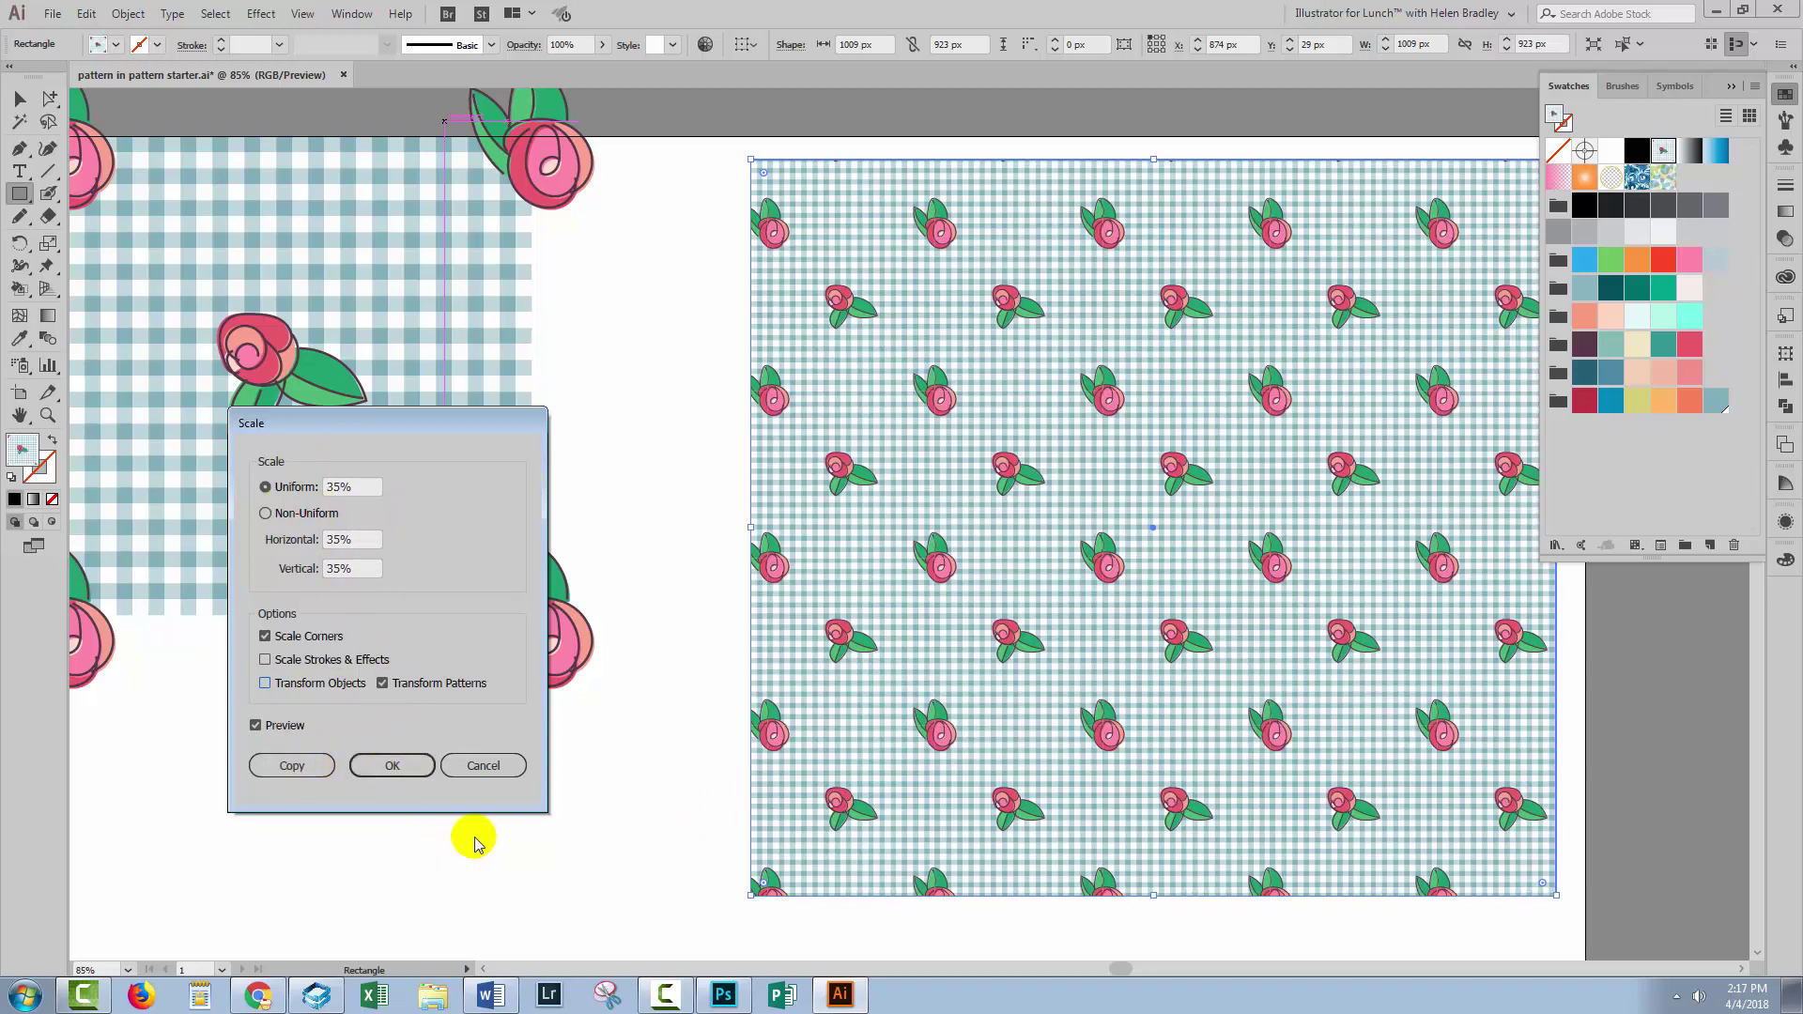
pyautogui.click(376, 772)
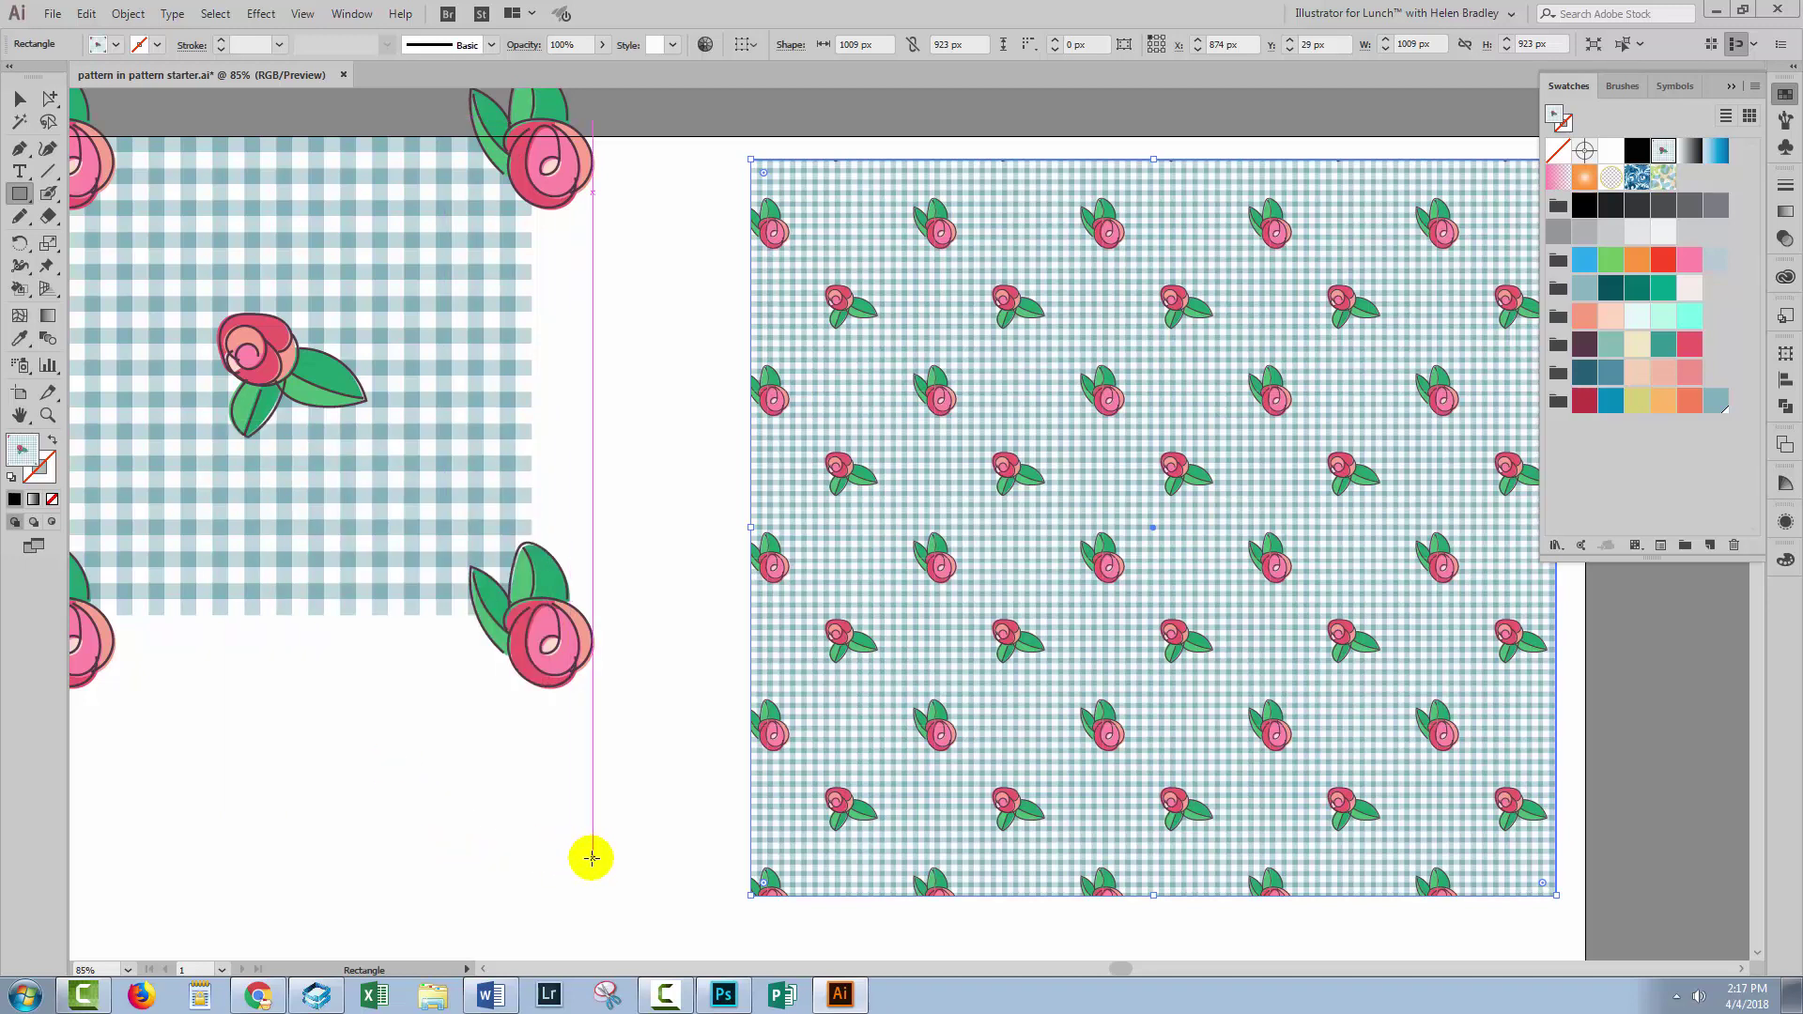
pyautogui.click(20, 98)
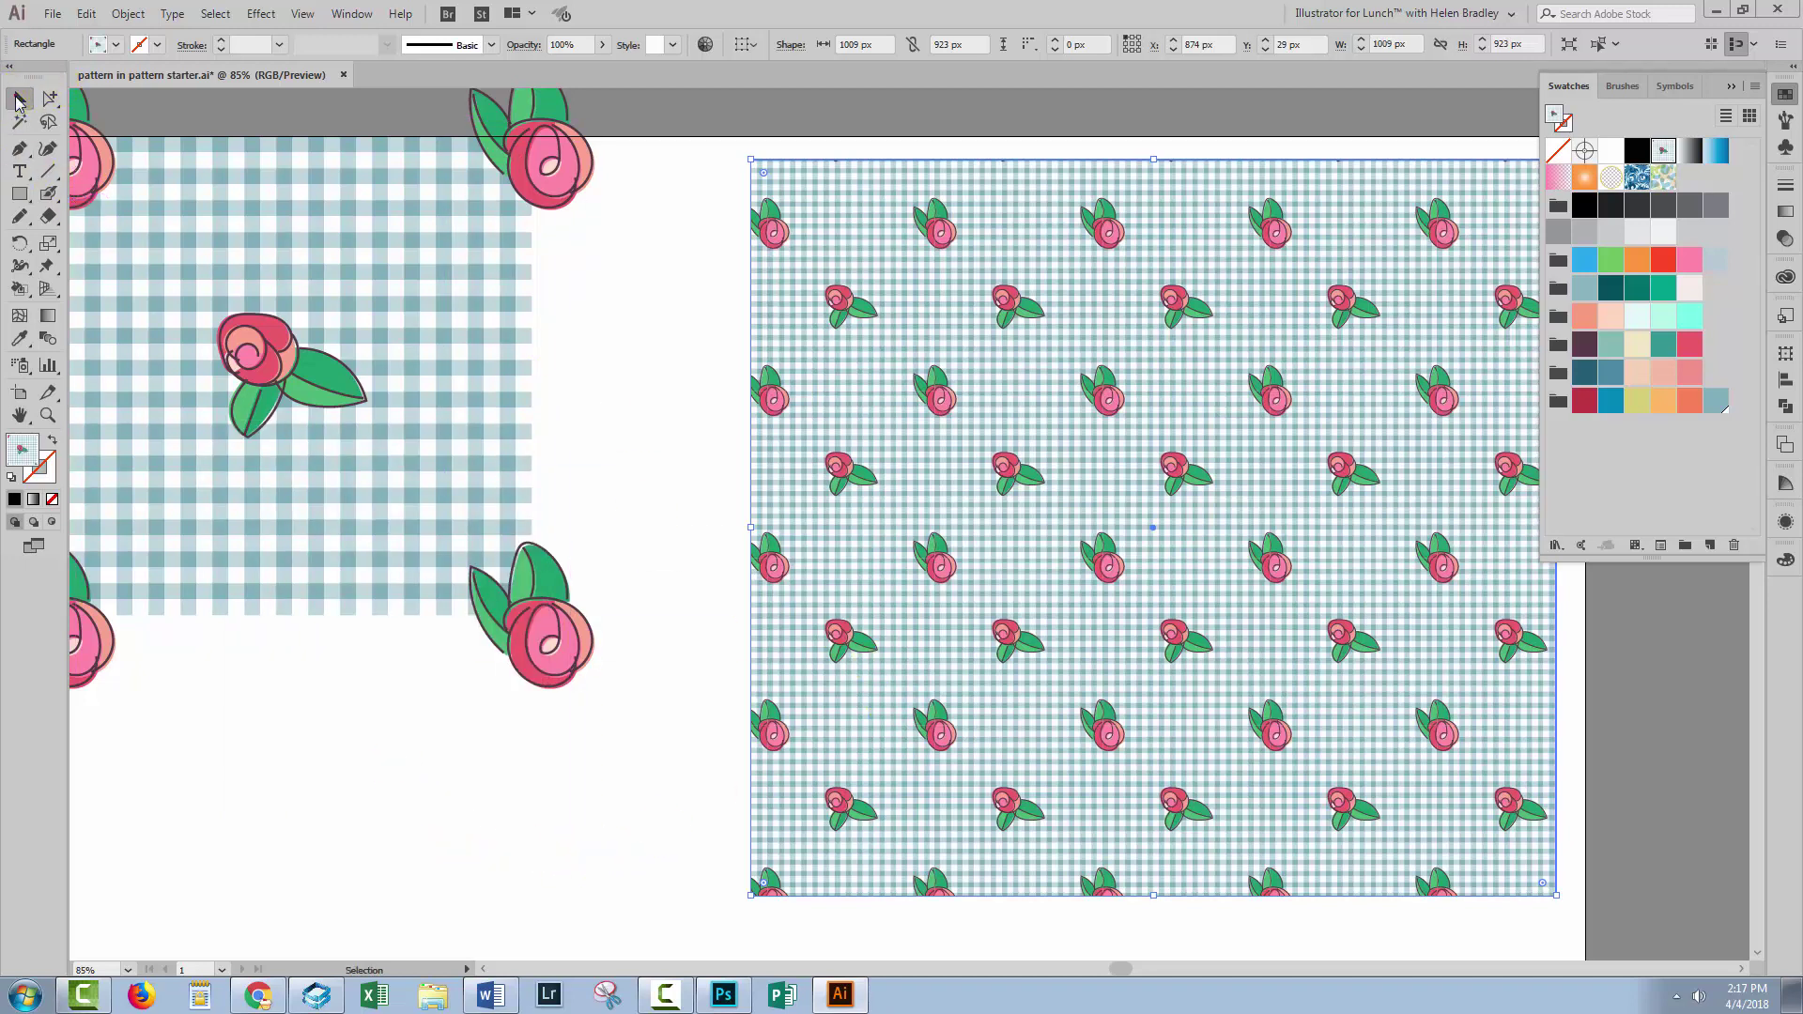
pyautogui.click(651, 517)
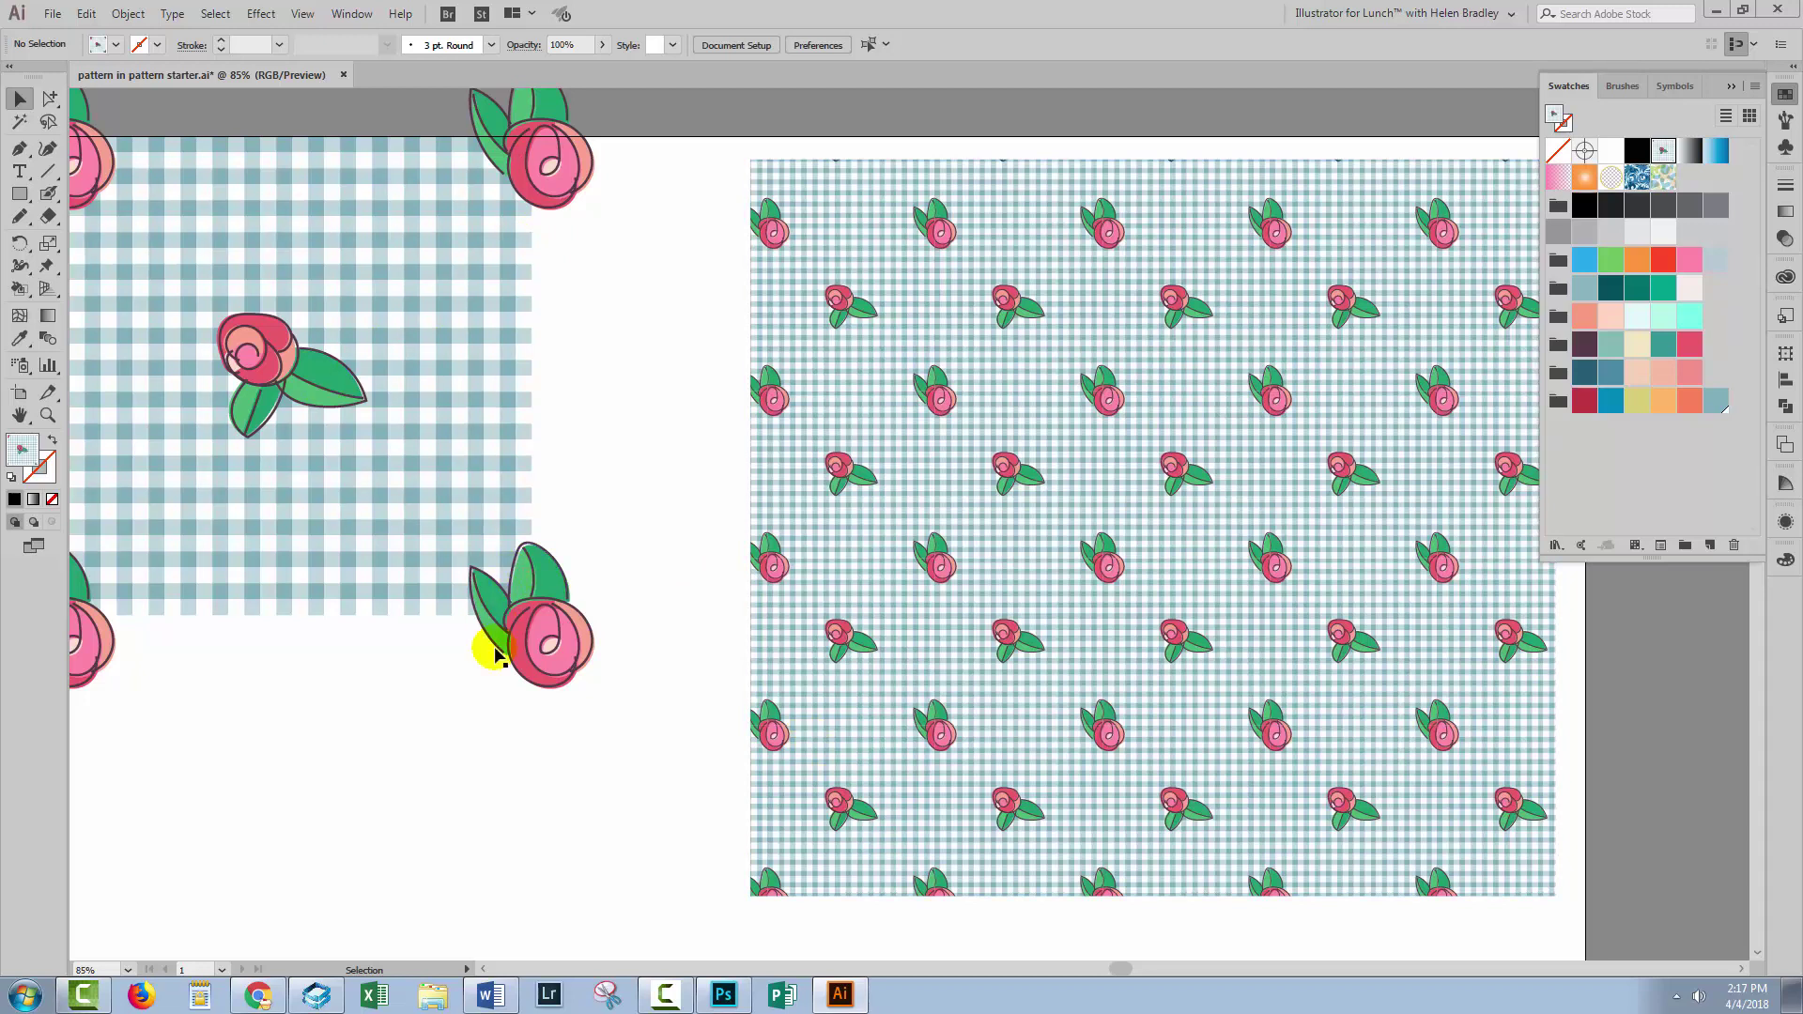
pyautogui.moveTo(410, 731); pyautogui.dragTo(545, 774)
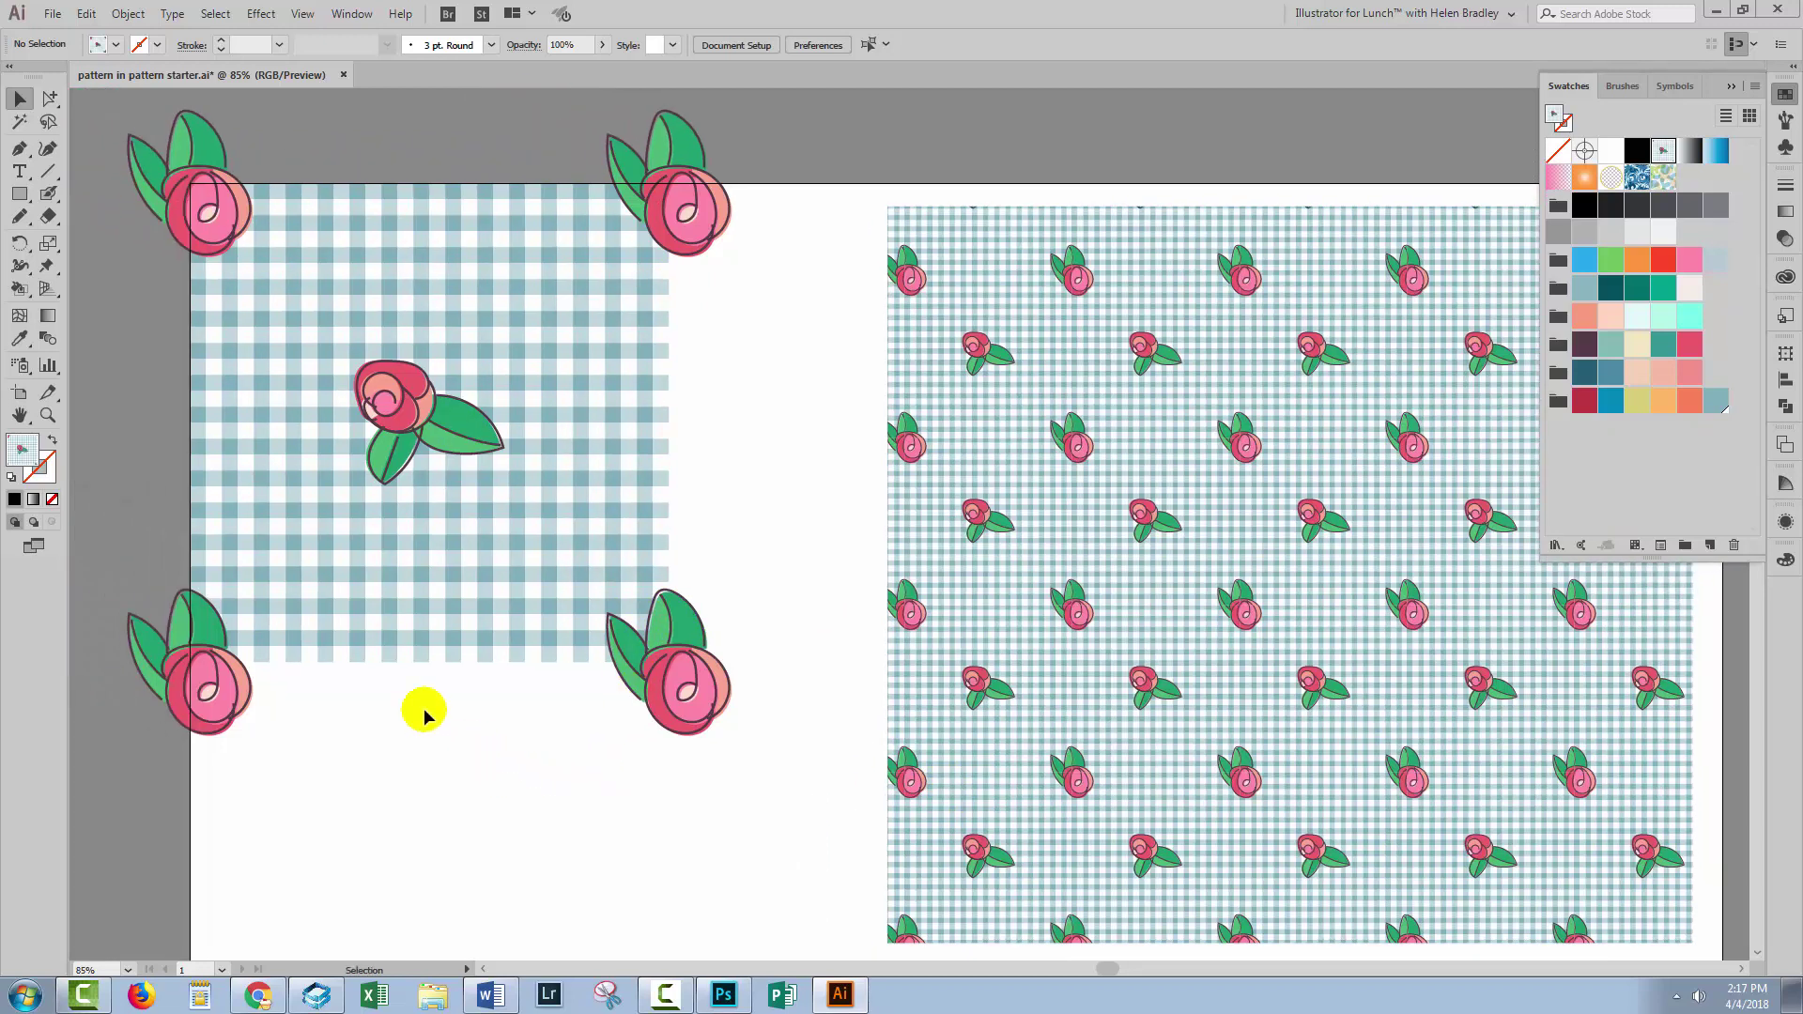